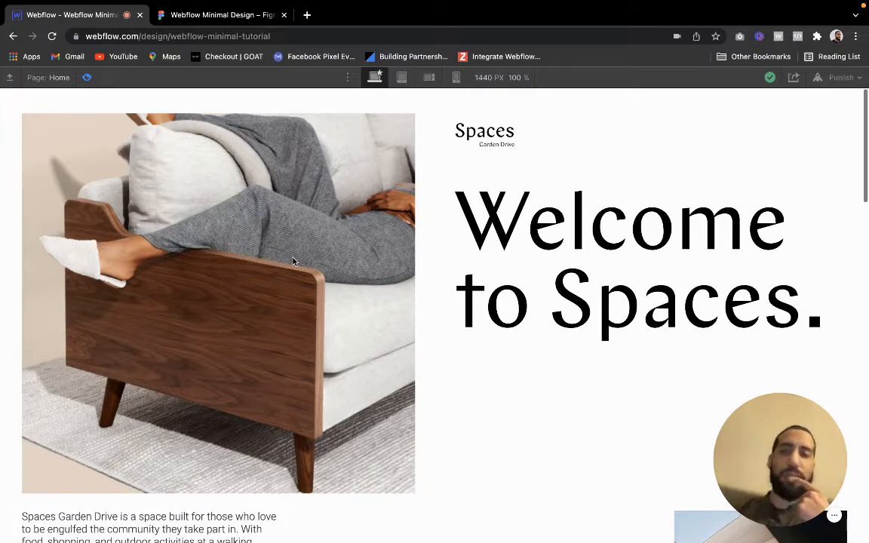
Review the Home page preview from the hero through the About and Community & Location sections.
scroll(366, 253, down, 15)
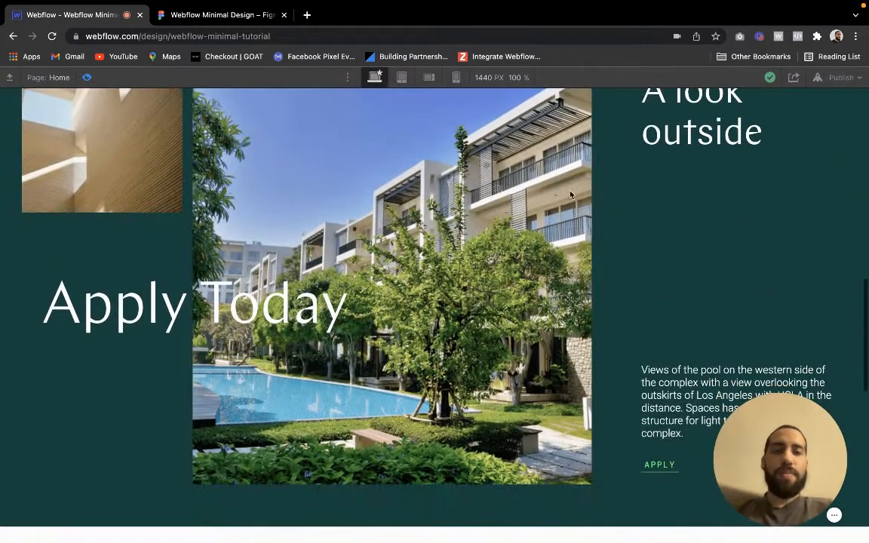
scroll(286, 236, down, 1)
scroll(598, 219, up, 2)
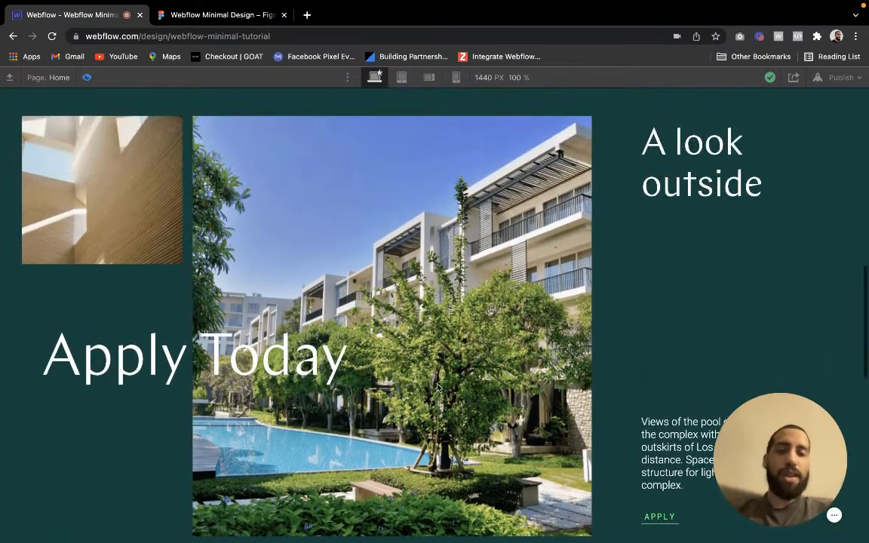
scroll(438, 389, down, 8)
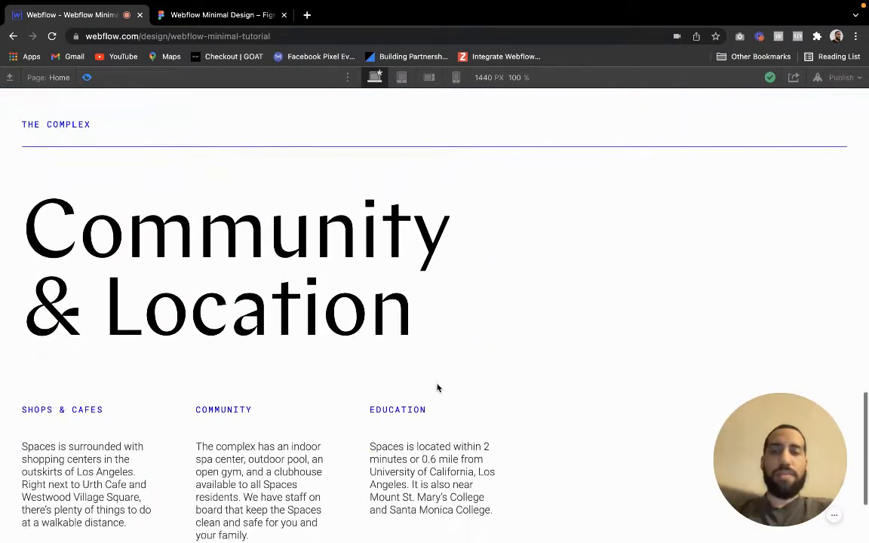
scroll(437, 389, down, 3)
scroll(438, 389, up, 8)
scroll(437, 389, up, 1)
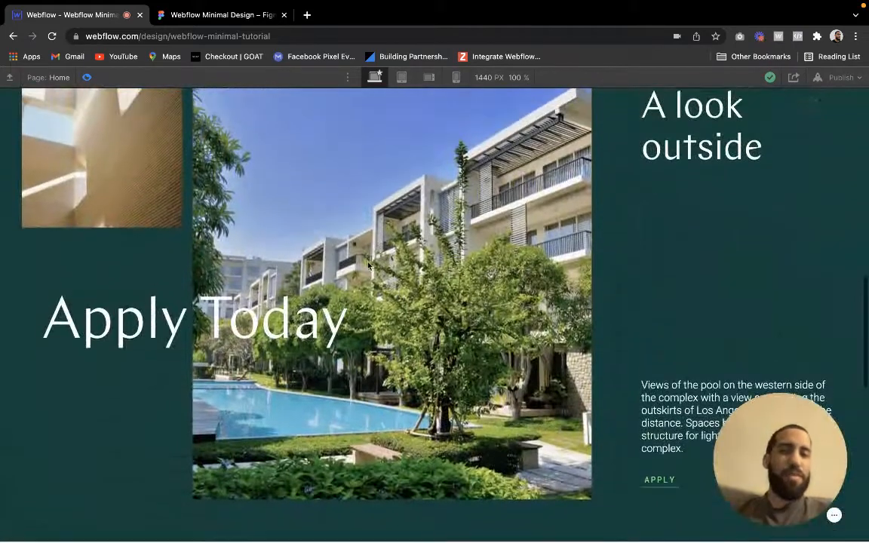
scroll(431, 317, up, 10)
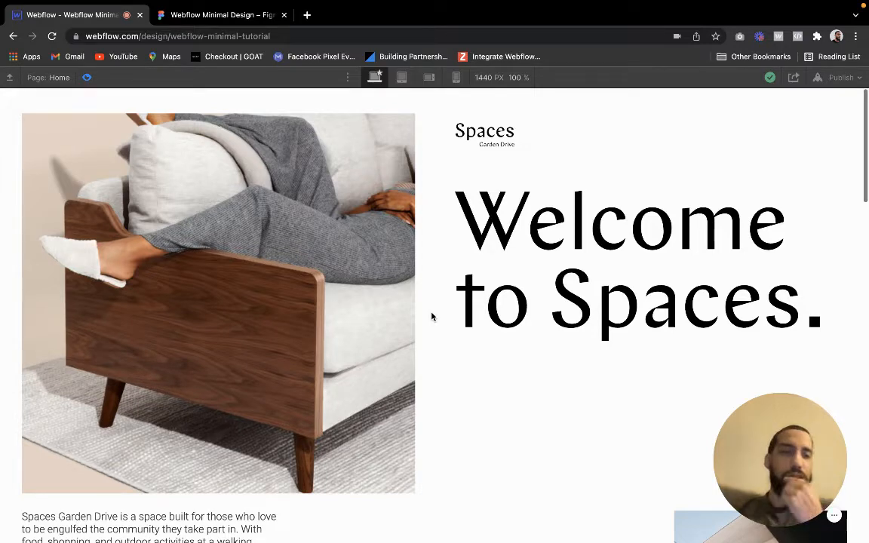
scroll(182, 260, down, 8)
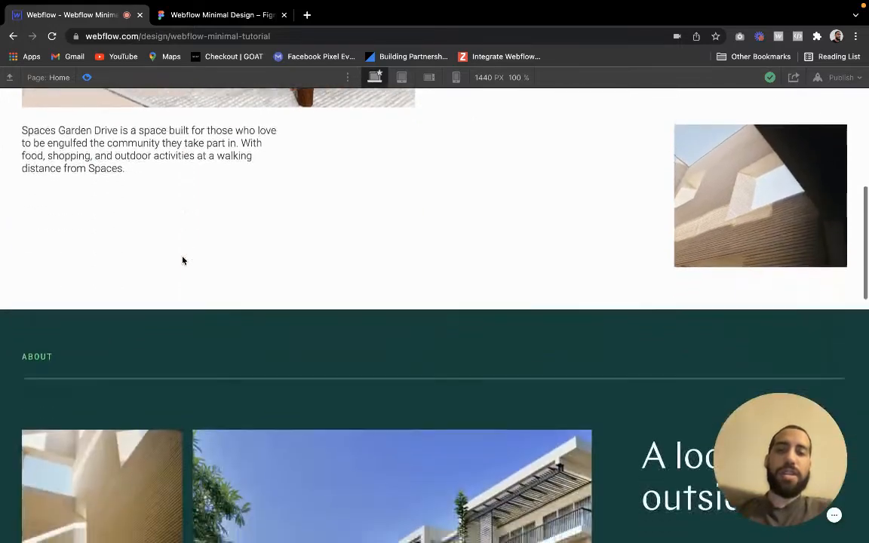
scroll(351, 297, up, 8)
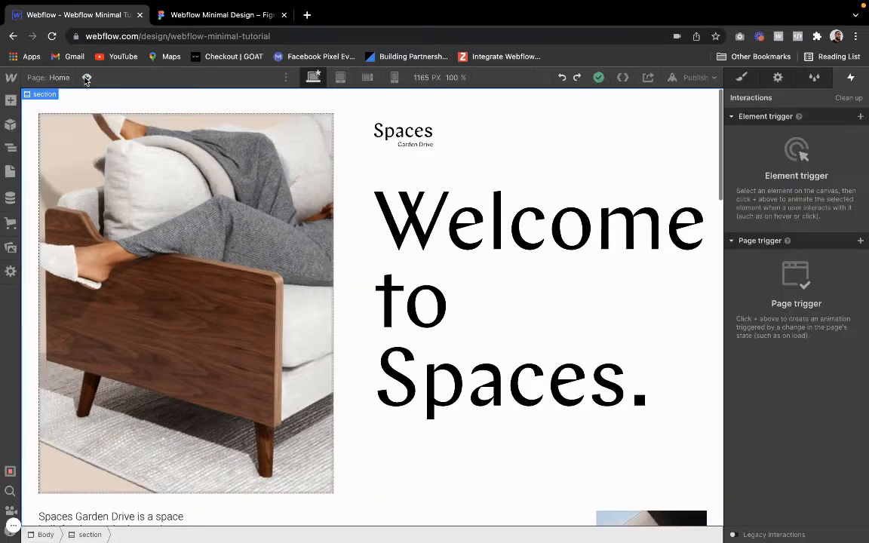
Leave preview mode and add a div block inside the hero wrapper, below the "Welcome to Spaces." heading.
click(87, 77)
click(423, 267)
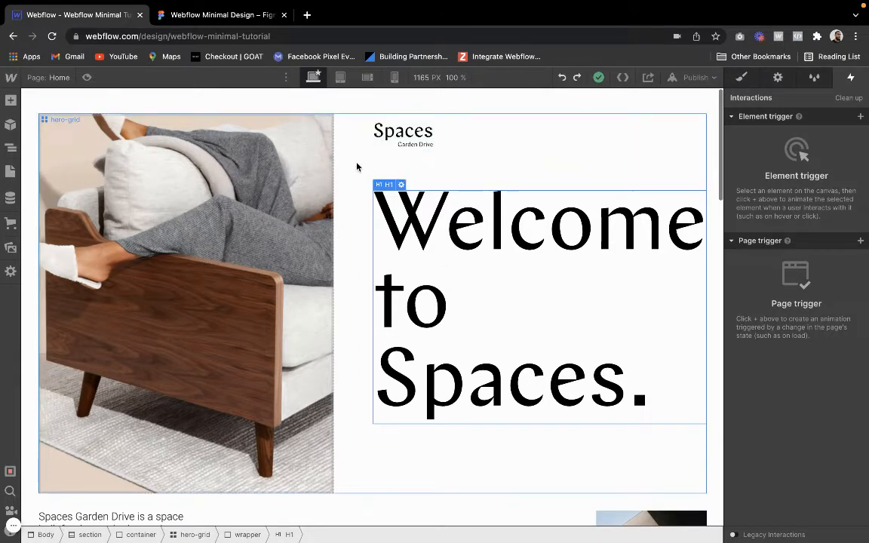
click(386, 172)
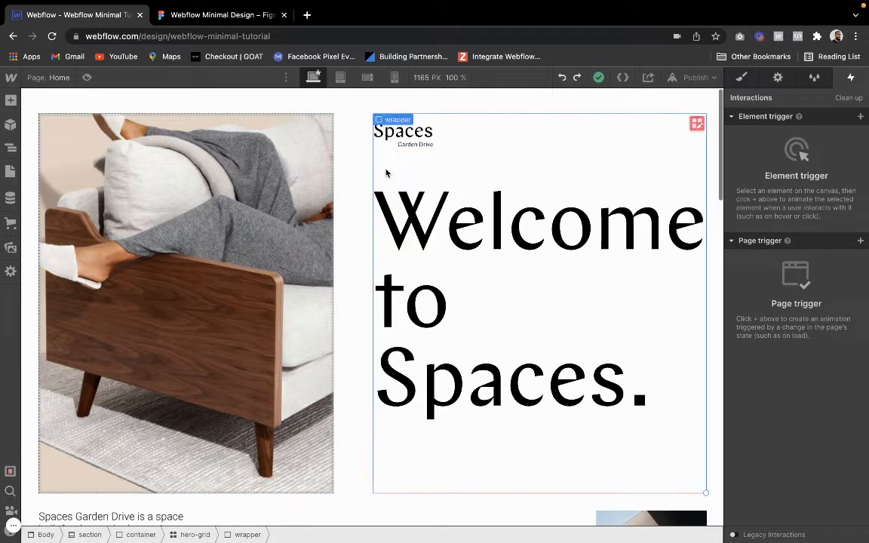
click(10, 104)
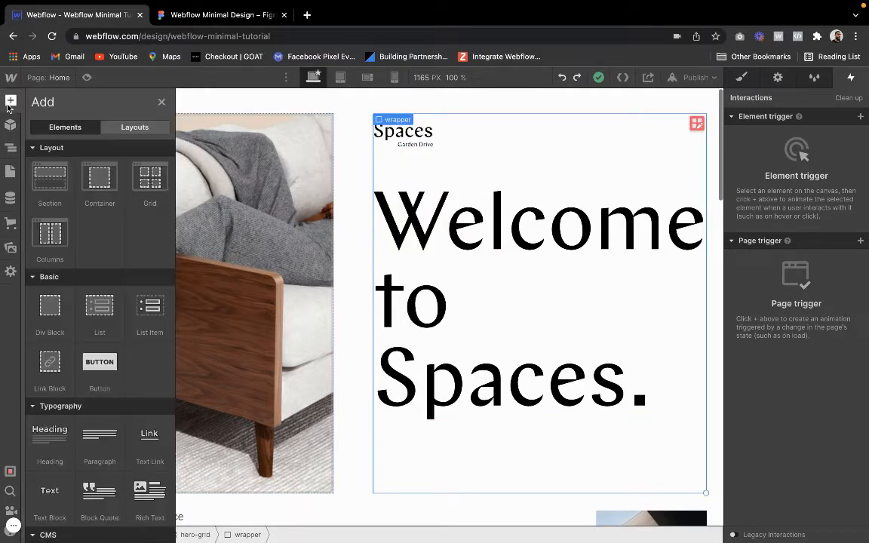
click(50, 305)
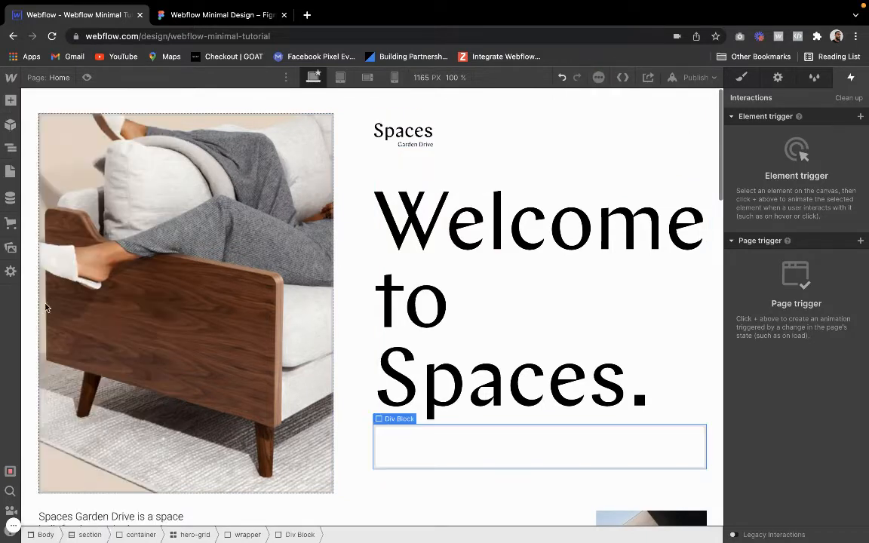
Give the new div block the class wrapper-interaction, with hidden overflow and a horizontal flex layout.
click(742, 78)
click(780, 140)
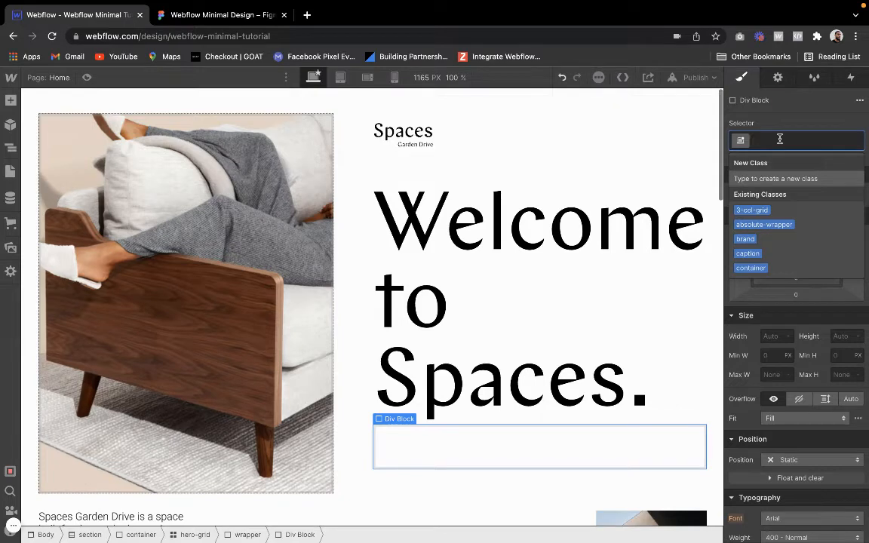
text(wrapper)
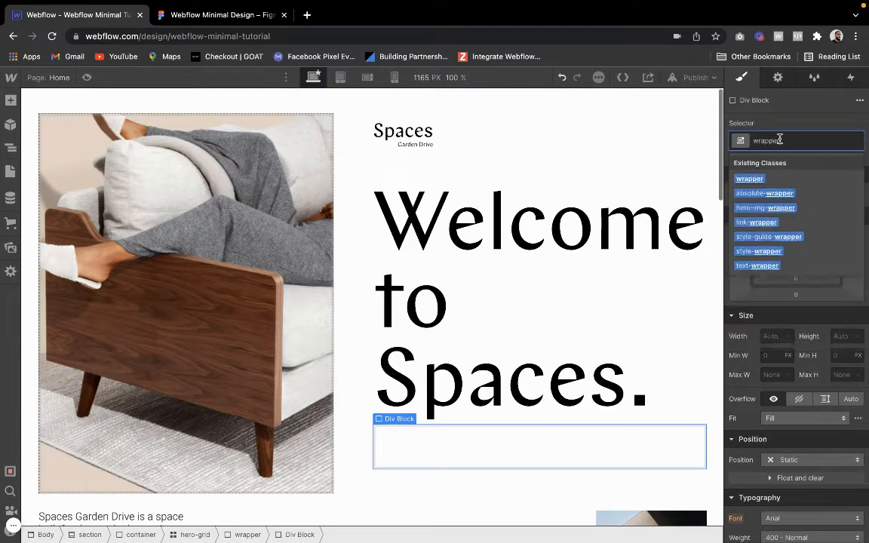
text(-)
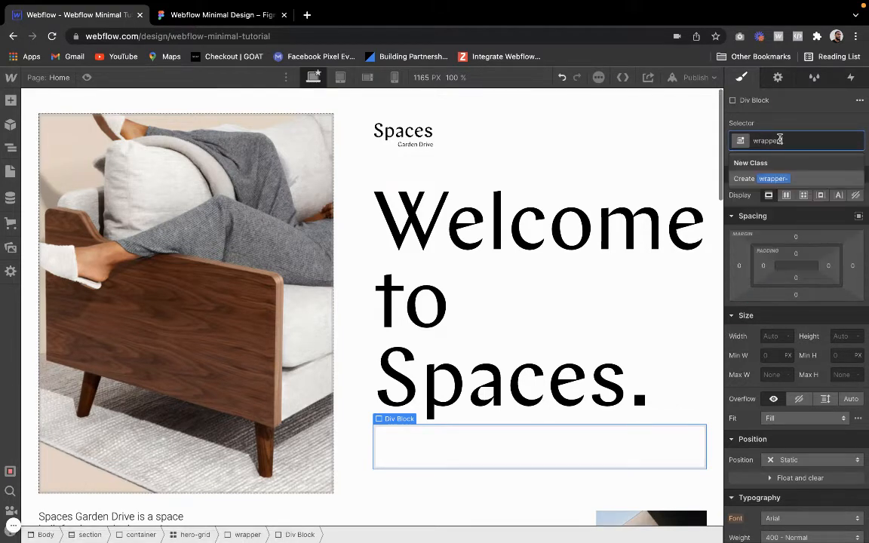
text(interaction)
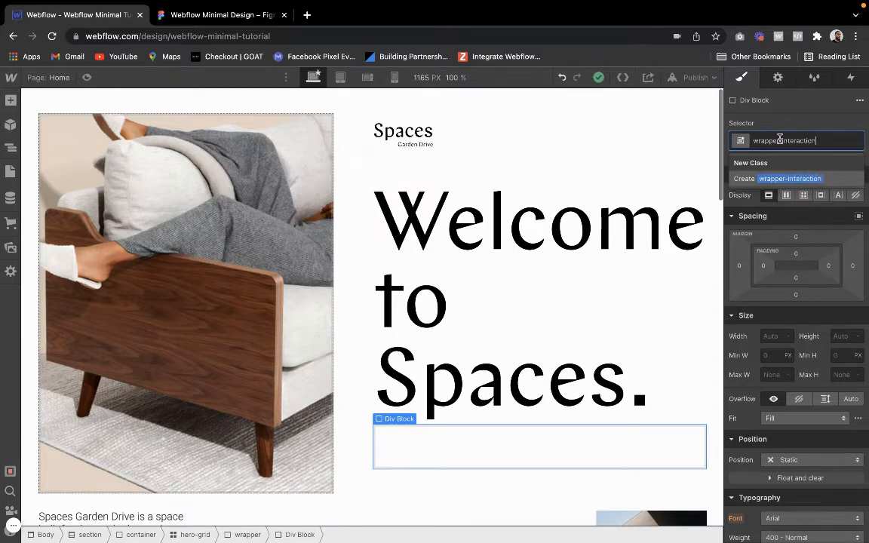
key(Return)
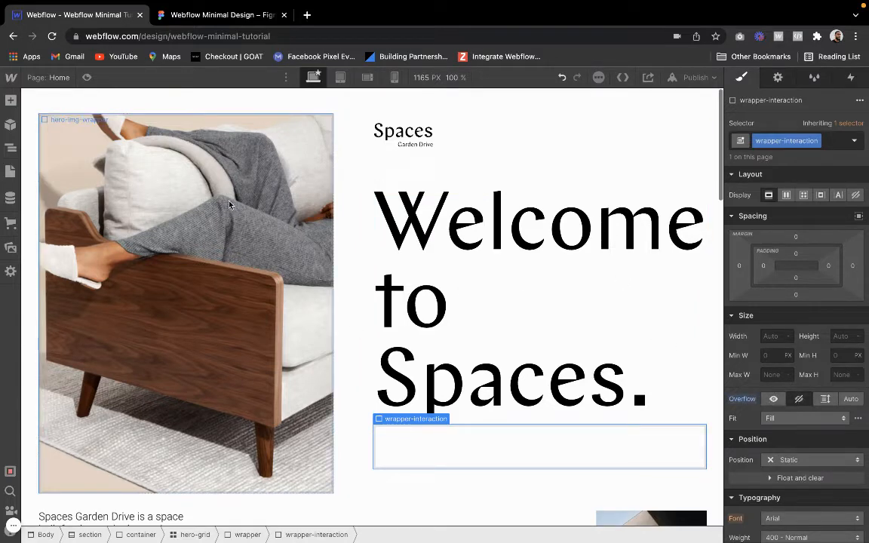
click(786, 195)
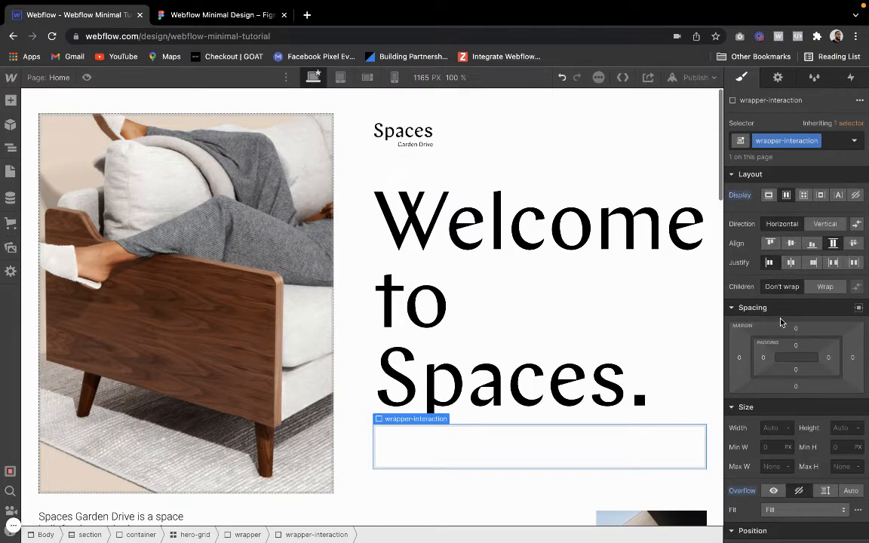
scroll(781, 322, down, 1)
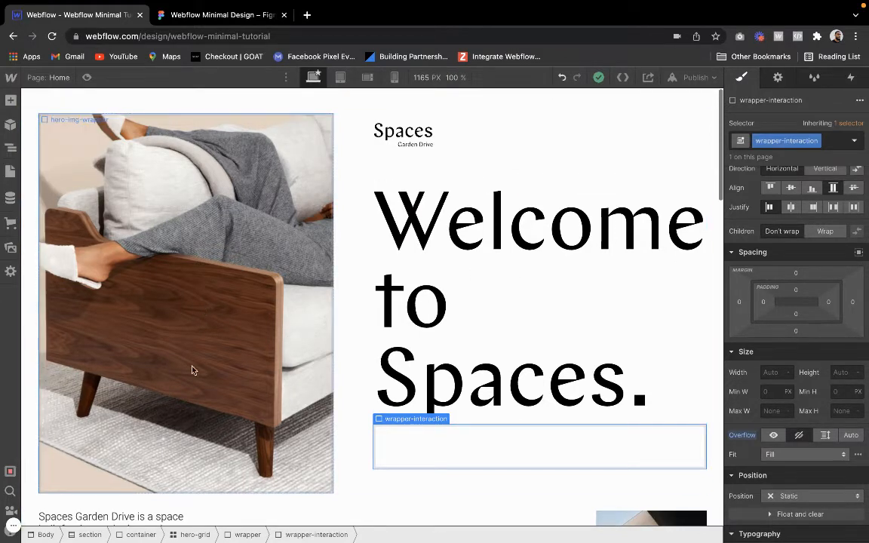
Add a div block inside wrapper-interaction and give it the class div-hide.
click(431, 218)
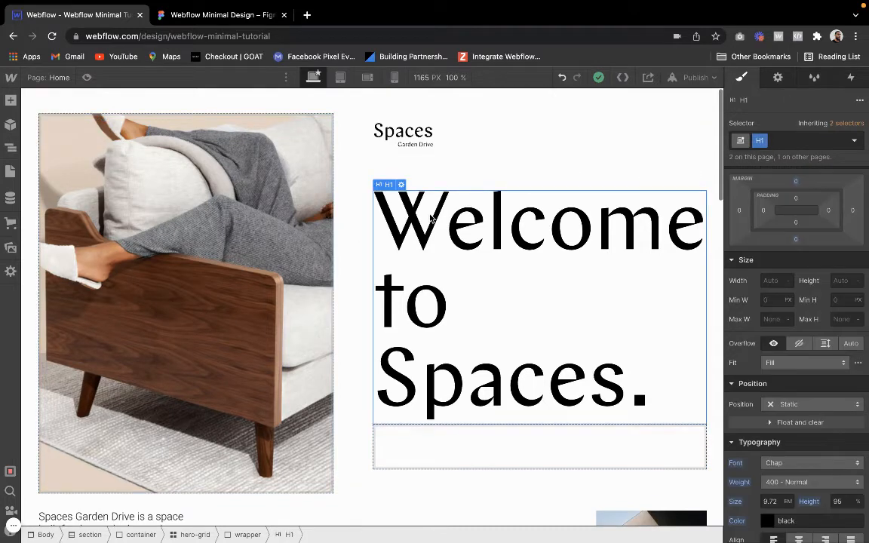
click(423, 433)
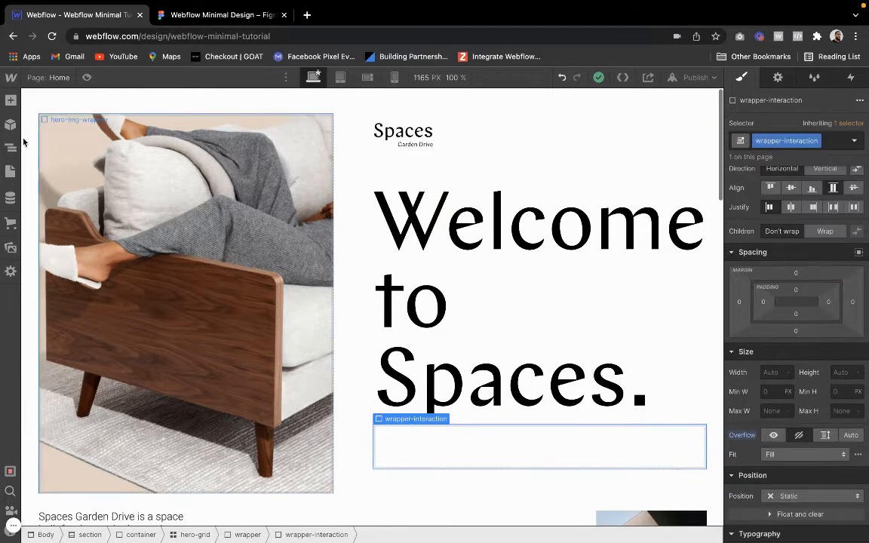
click(11, 100)
click(45, 308)
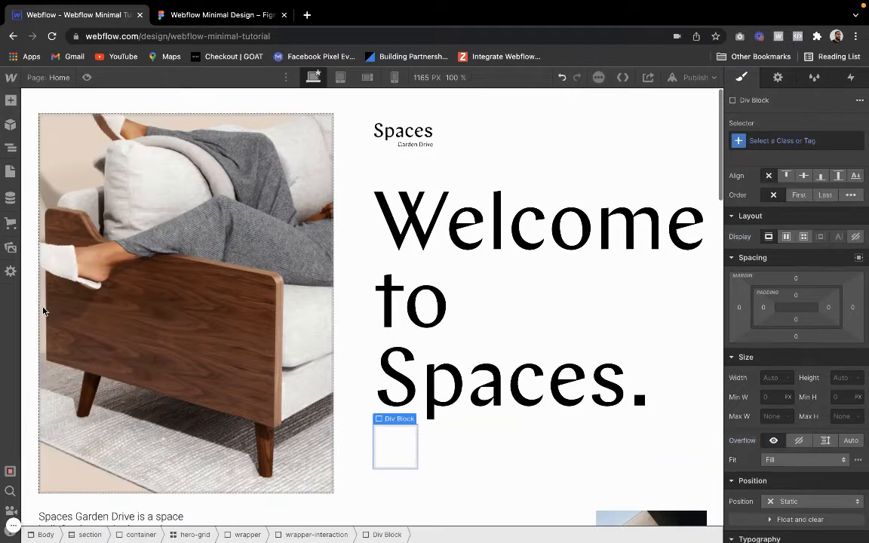
click(784, 141)
text(di)
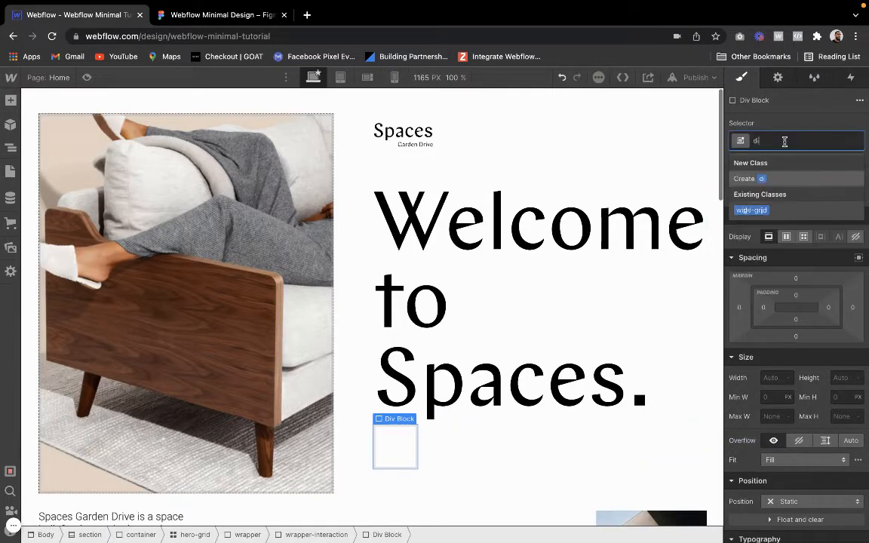
text(v-hide)
key(Return)
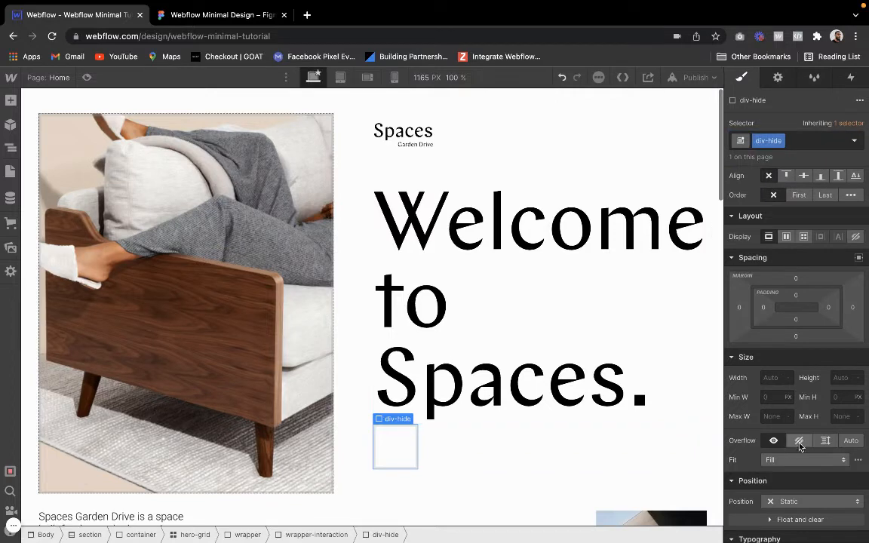
Hide the overflow of div-hide and set its padding to 5 px left and right and 3 px bottom.
click(825, 441)
click(764, 311)
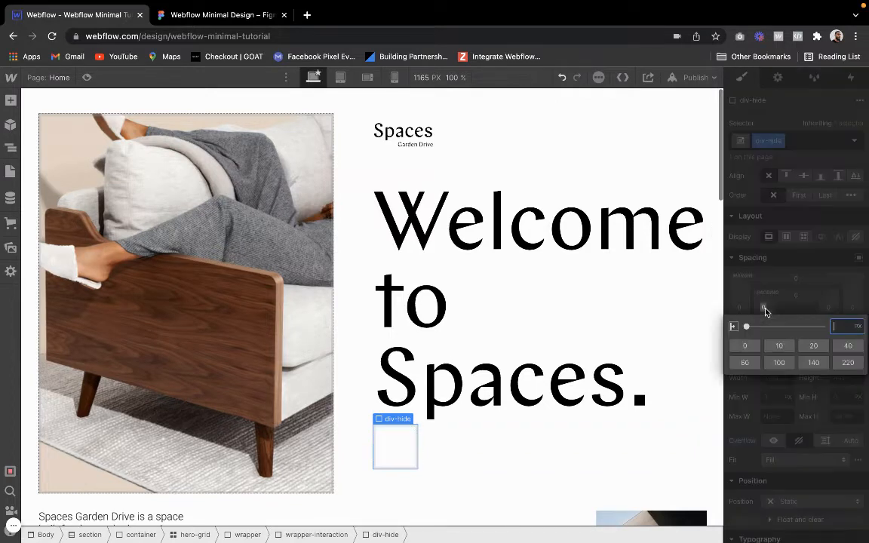
text(75)
key(Return)
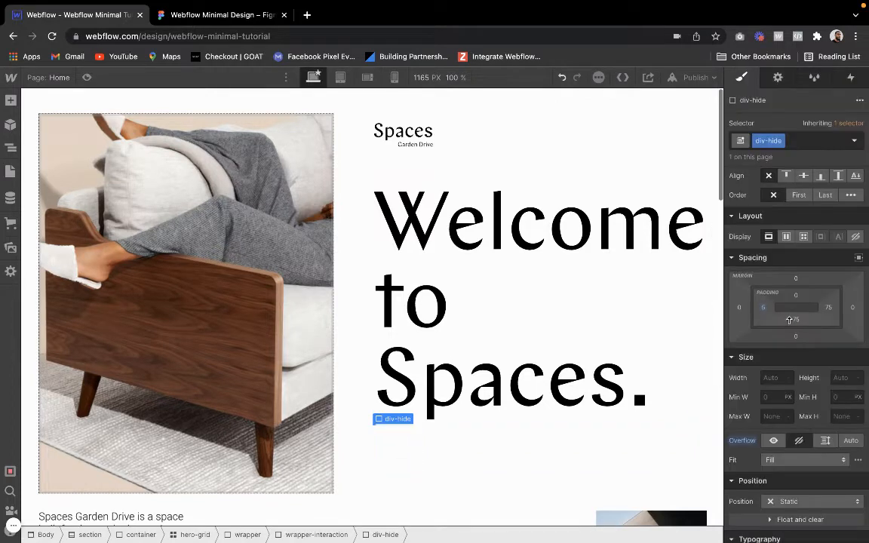
click(832, 309)
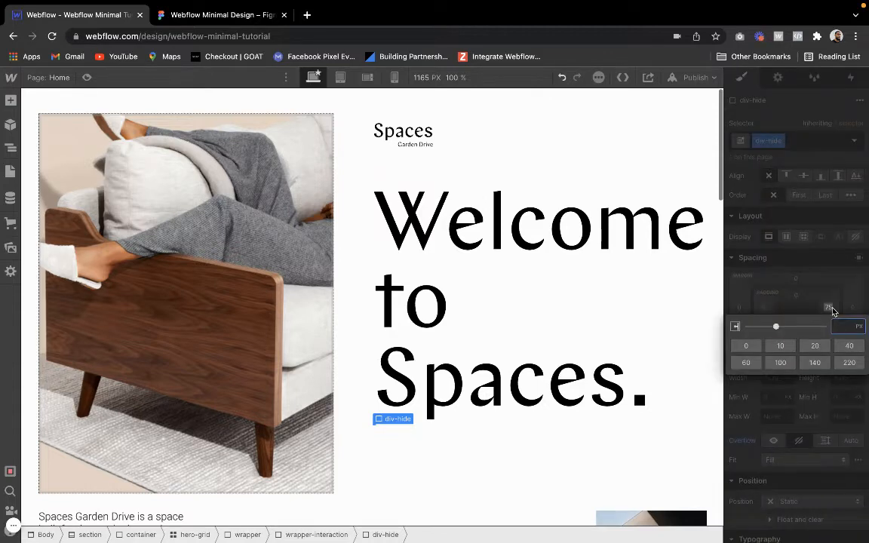
click(833, 310)
click(795, 323)
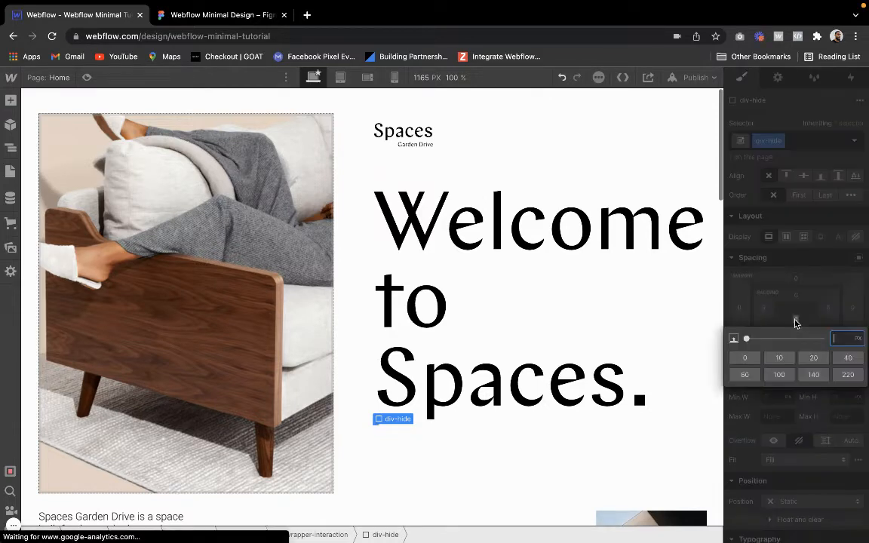
text(3)
key(Return)
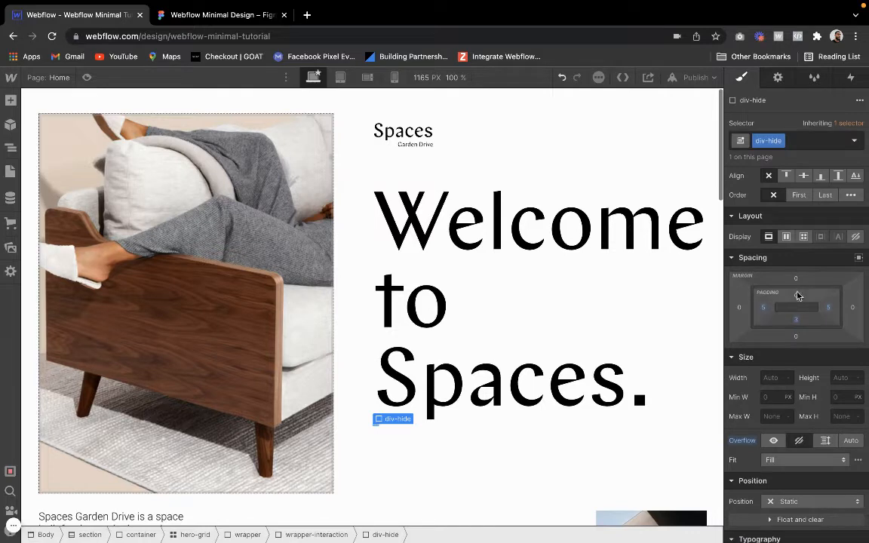
Add a heading inside div-hide and apply the existing H1 class to it.
click(14, 105)
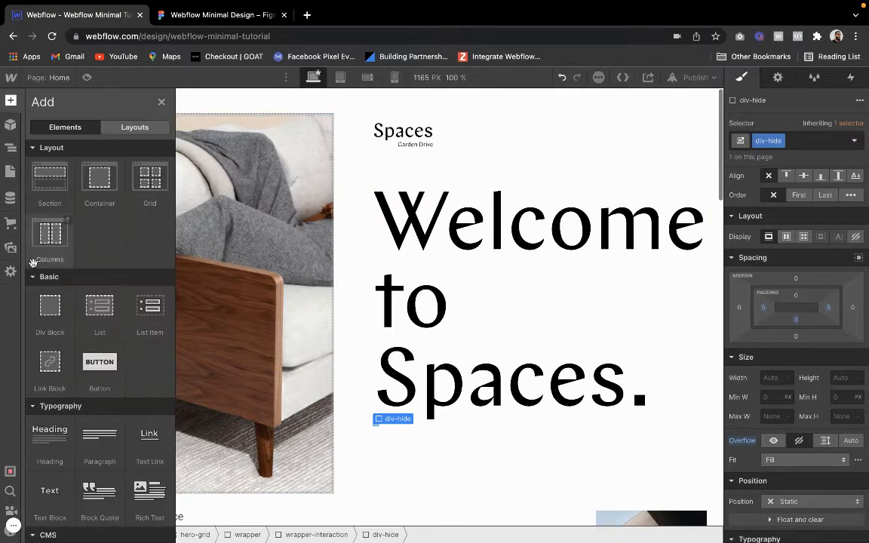
click(44, 384)
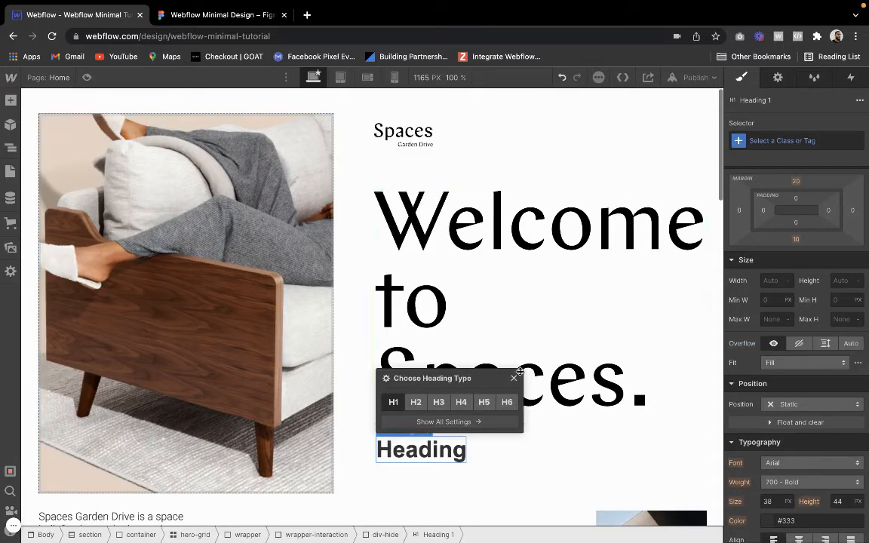
click(781, 140)
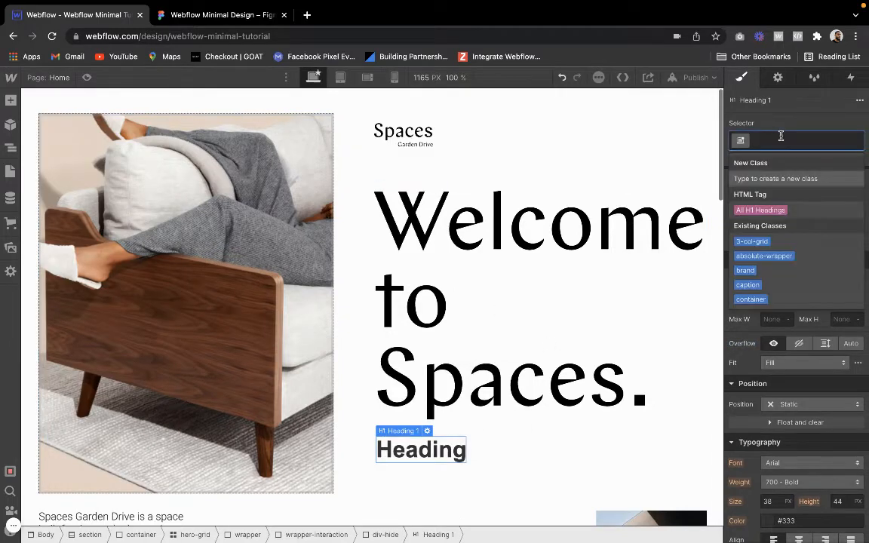
text(h1)
key(Return)
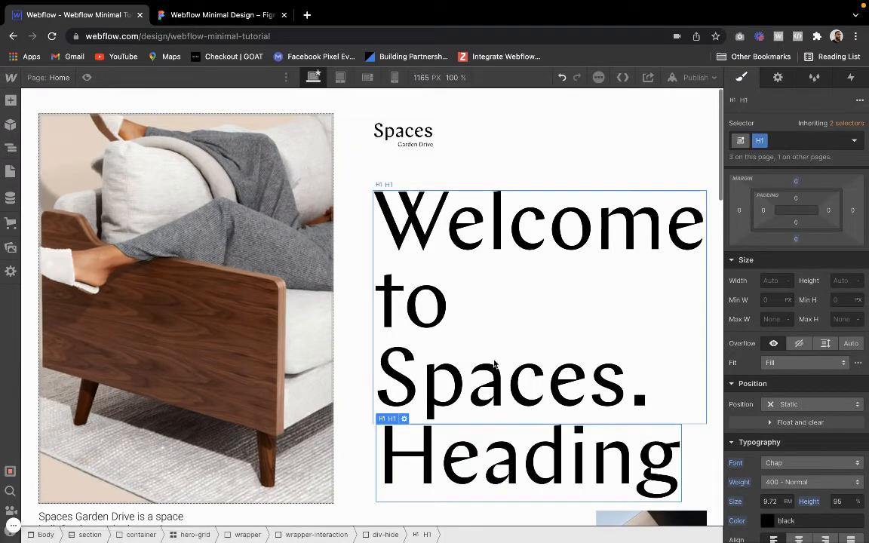
Copy the word "Welcome" from the hero heading and paste it over the new heading's placeholder text.
double_click(492, 238)
triple_click(492, 238)
click(492, 239)
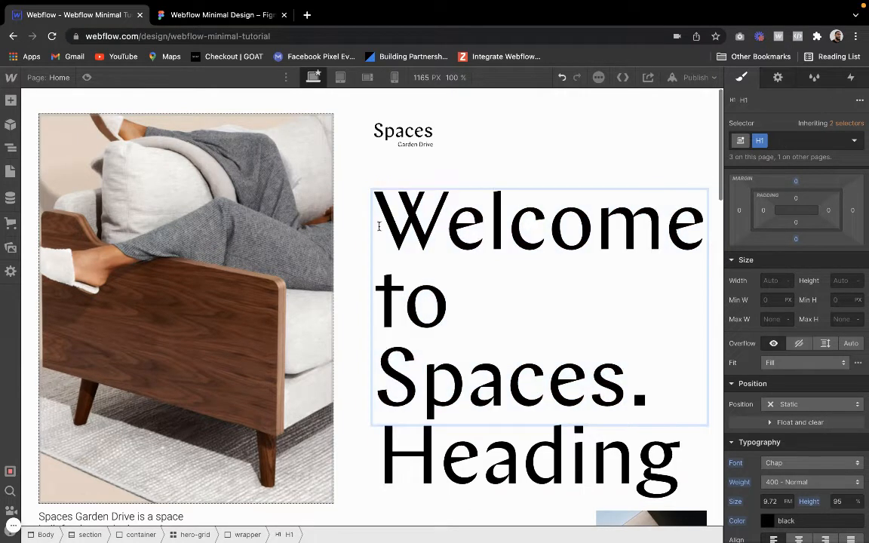
drag(379, 226, 706, 257)
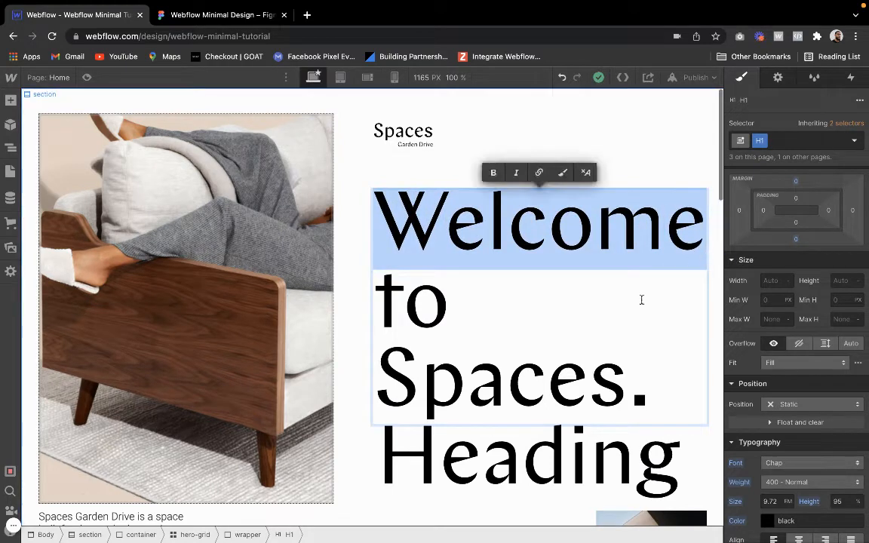
key(ctrl+c)
click(466, 466)
double_click(465, 466)
key(ctrl+v)
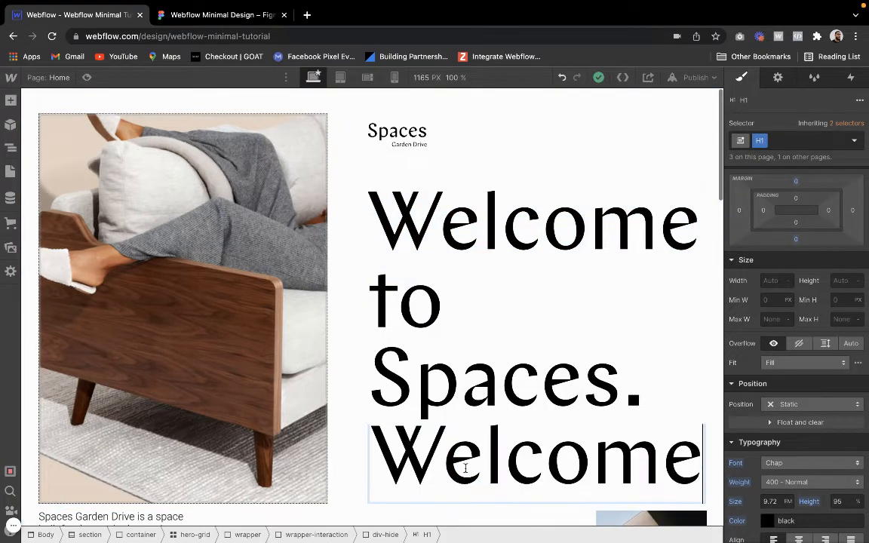
Copy the div-hide block holding "Welcome" and paste it twice inside wrapper-interaction.
click(378, 406)
click(383, 440)
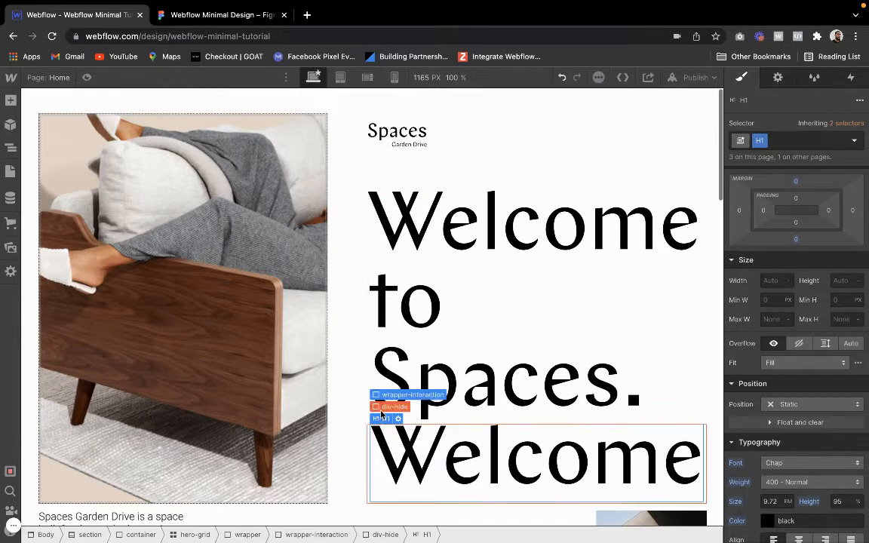
click(383, 408)
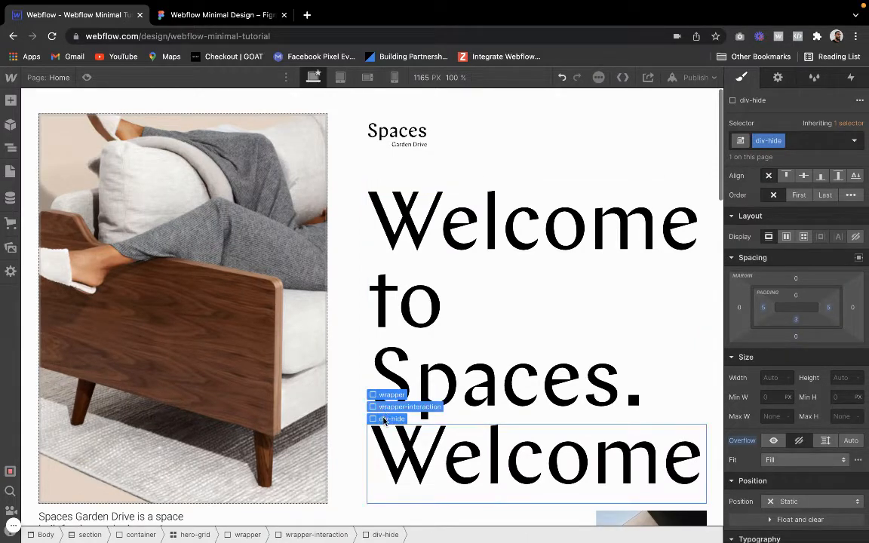
click(384, 420)
key(super+v)
key(super+v)
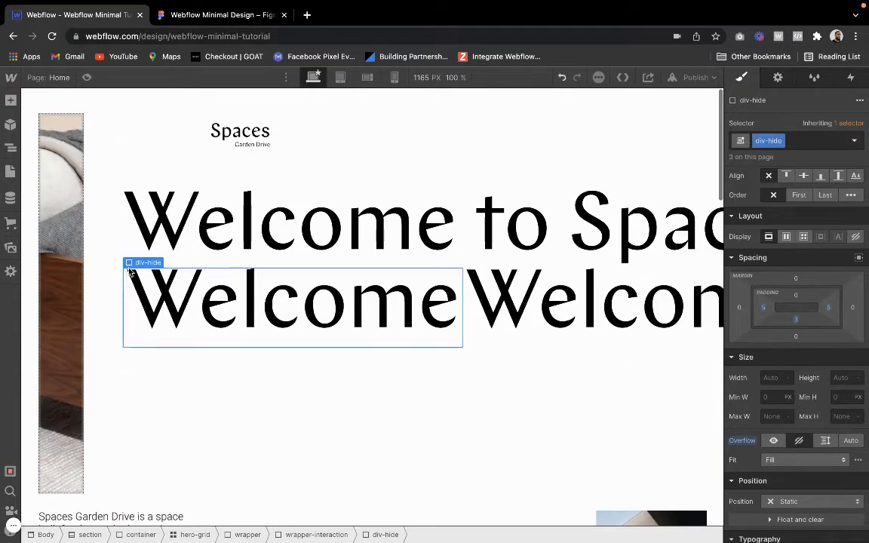
Set the flex children of wrapper-interaction to wrap.
mouse_move(143, 262)
click(158, 249)
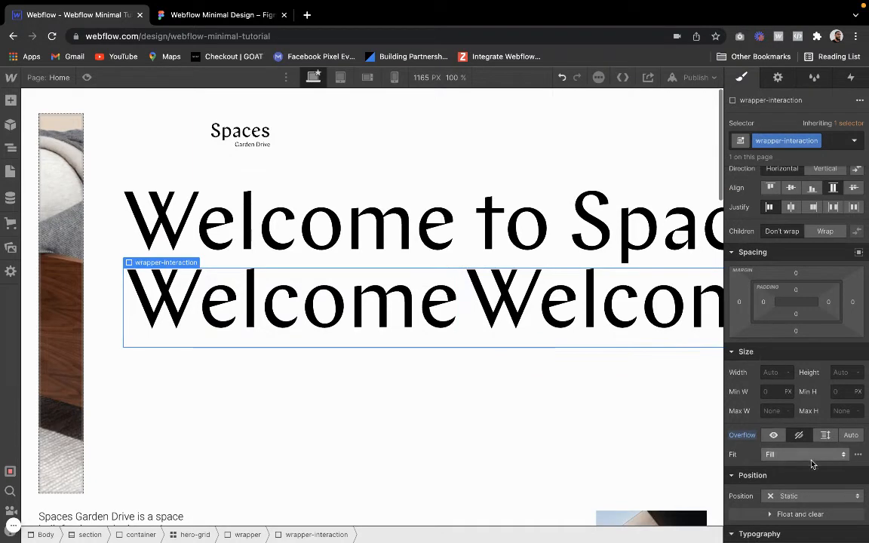
click(824, 231)
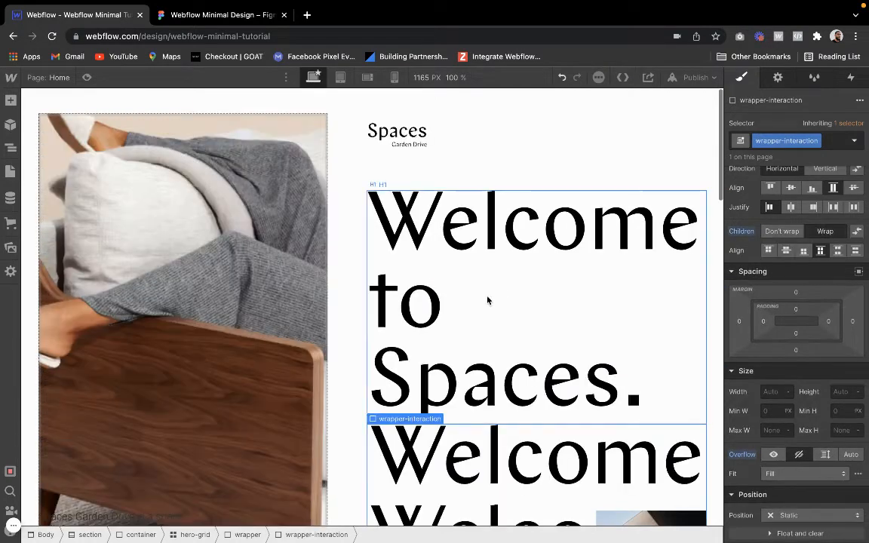
Replace the text of the second duplicated heading with "to" and the third with "Spaces".
scroll(482, 316, down, 3)
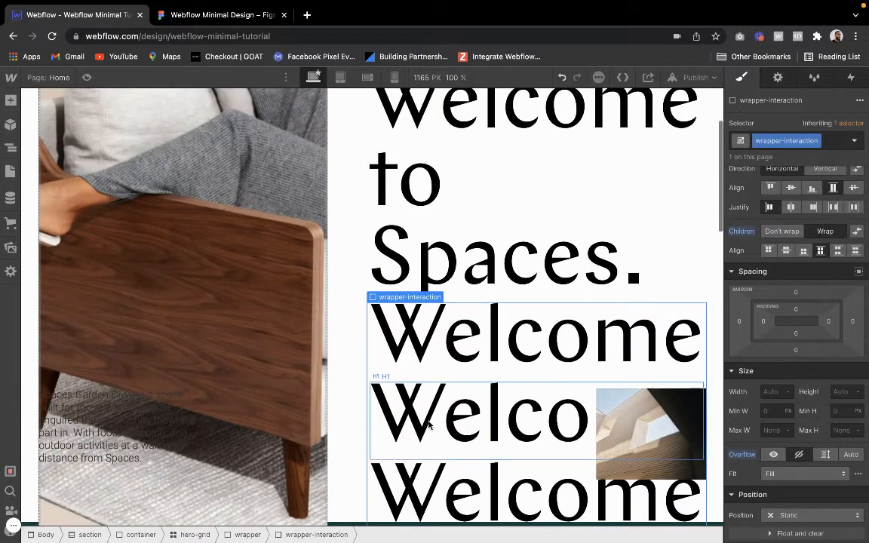
click(498, 411)
double_click(497, 411)
text(to)
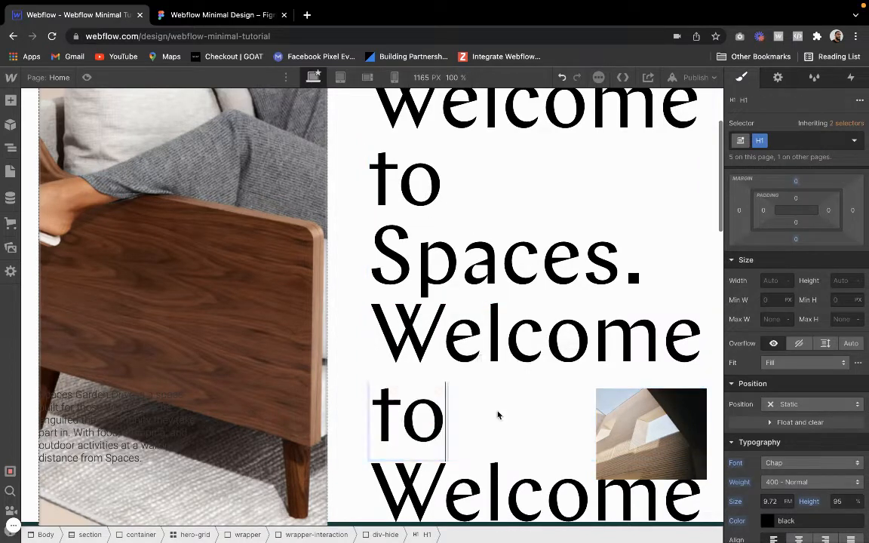
double_click(482, 483)
double_click(481, 478)
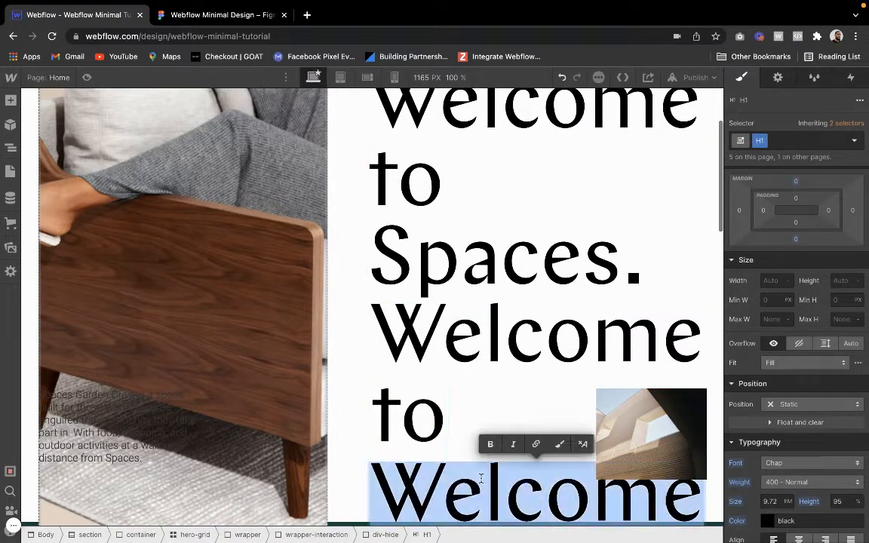
text(Spaces)
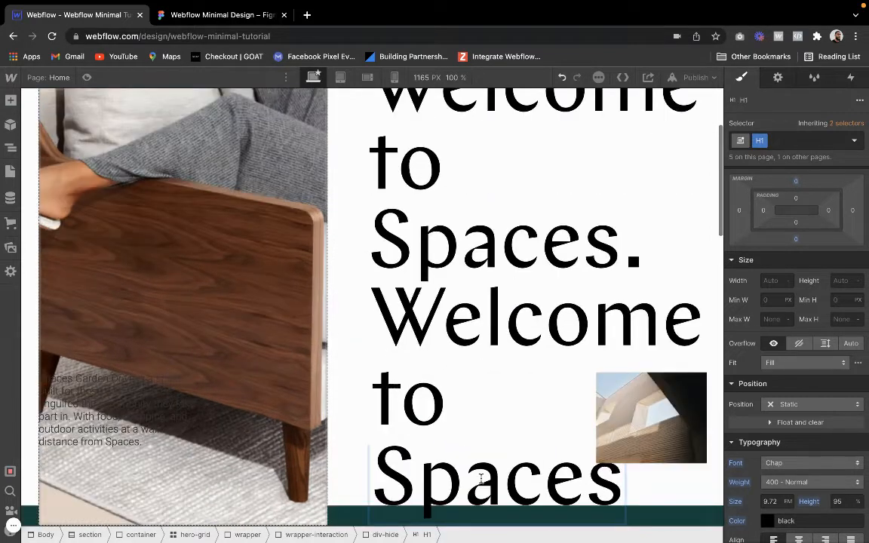
Delete the original single-block hero heading above wrapper-interaction and preview the page briefly.
scroll(428, 309, up, 3)
click(462, 212)
key(Delete)
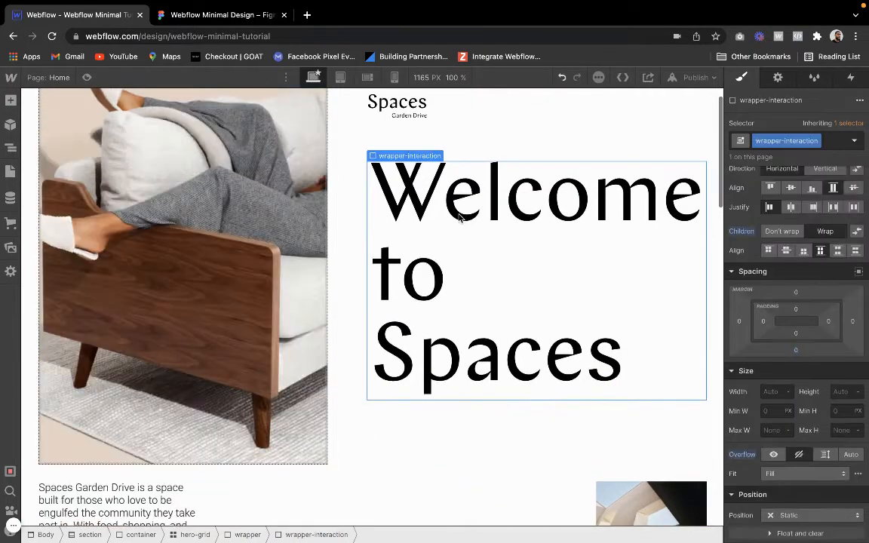
click(86, 77)
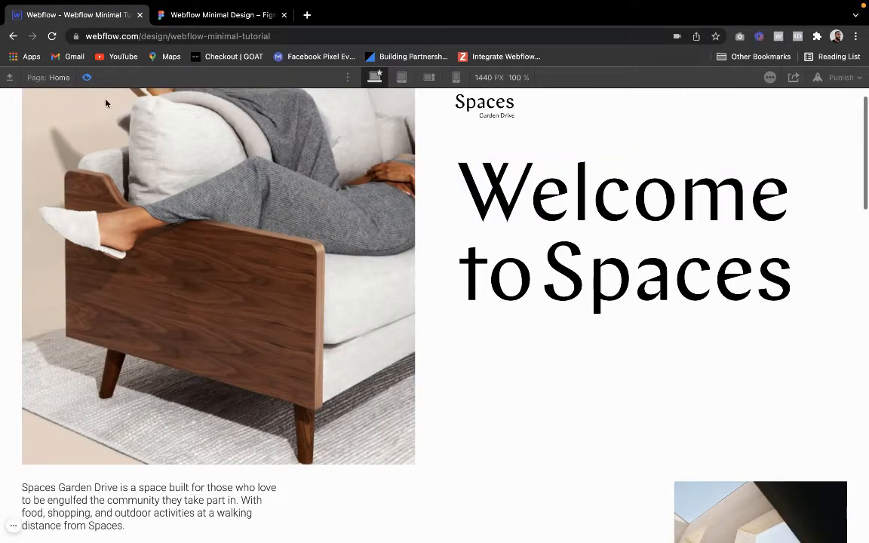
click(87, 77)
Give the div-hide class a right margin of 3% to space the words apart.
click(456, 141)
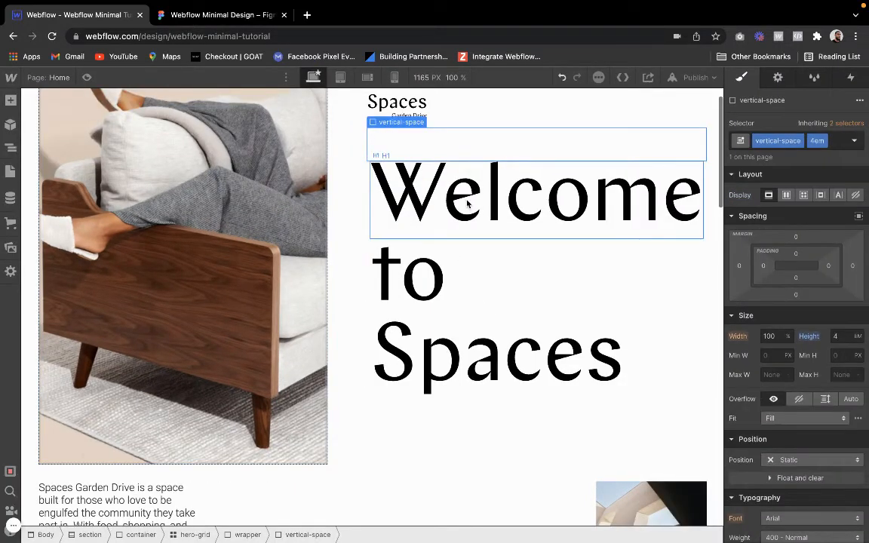
click(421, 185)
click(386, 144)
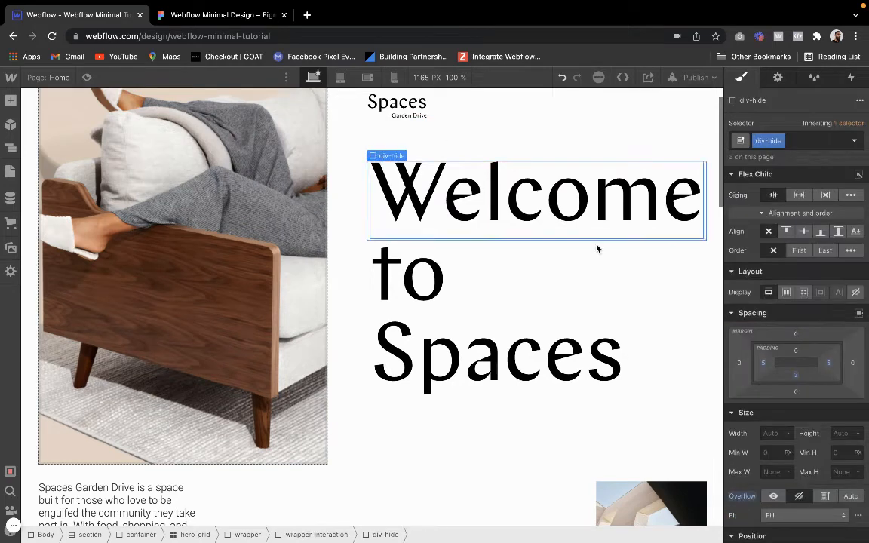
click(851, 366)
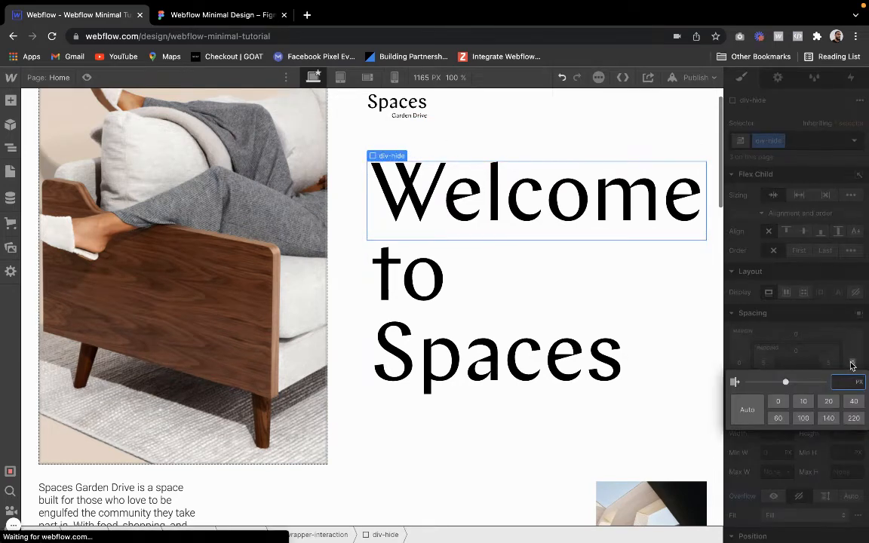
text(3%)
key(Return)
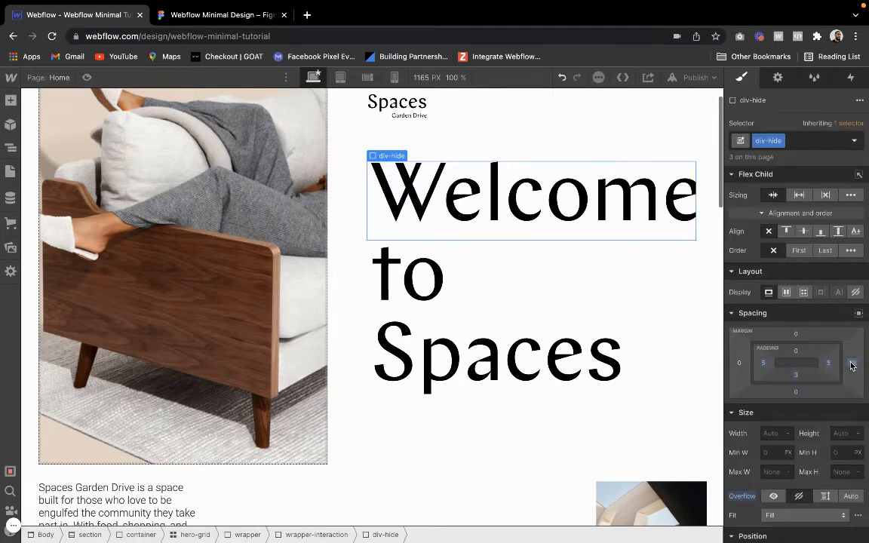
Preview the page to check the spacing between the hero heading's words.
click(88, 77)
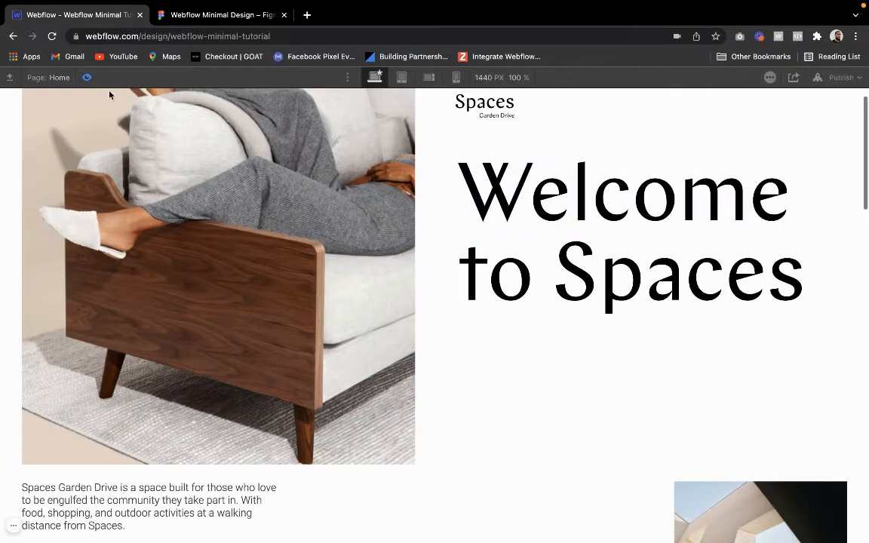
scroll(290, 233, up, 1)
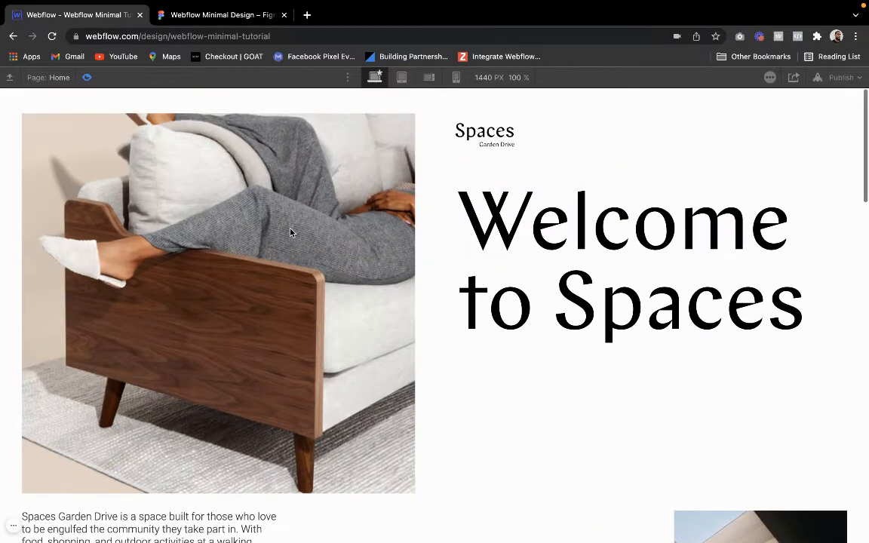
click(87, 78)
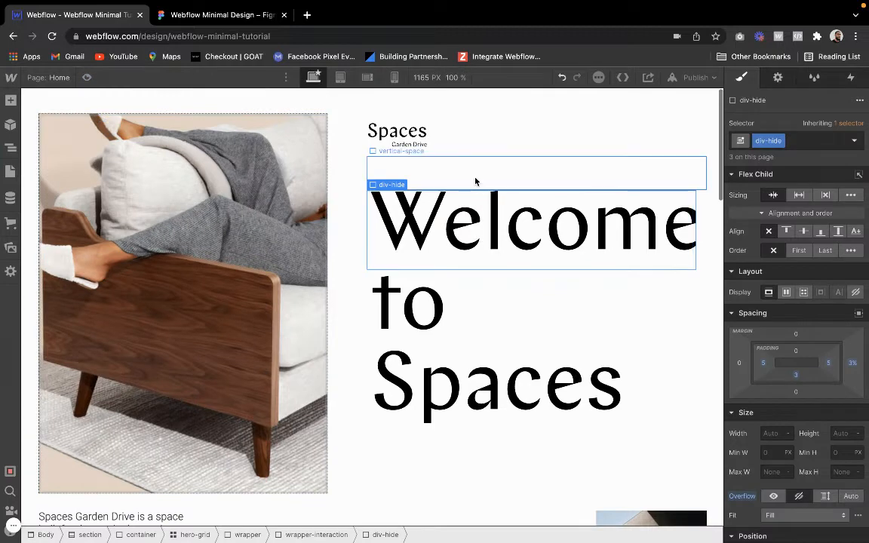
click(452, 170)
click(358, 256)
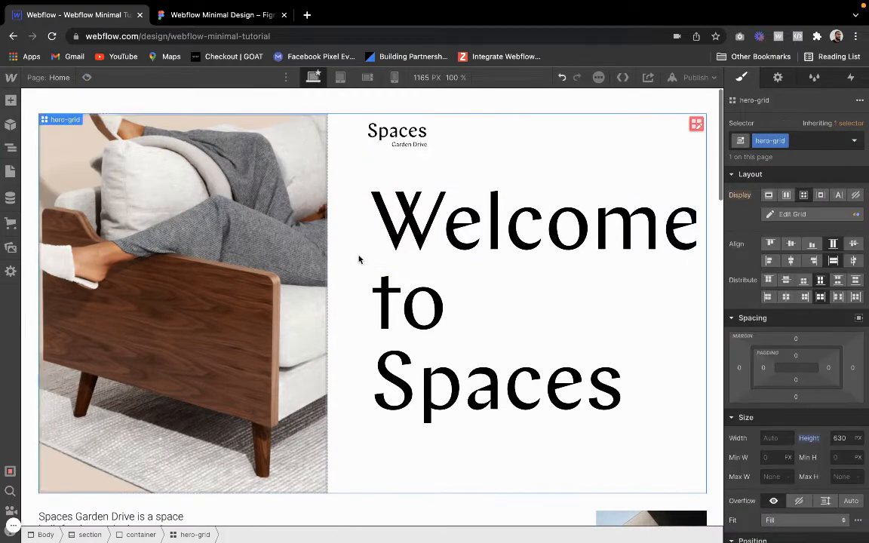
click(414, 216)
click(386, 185)
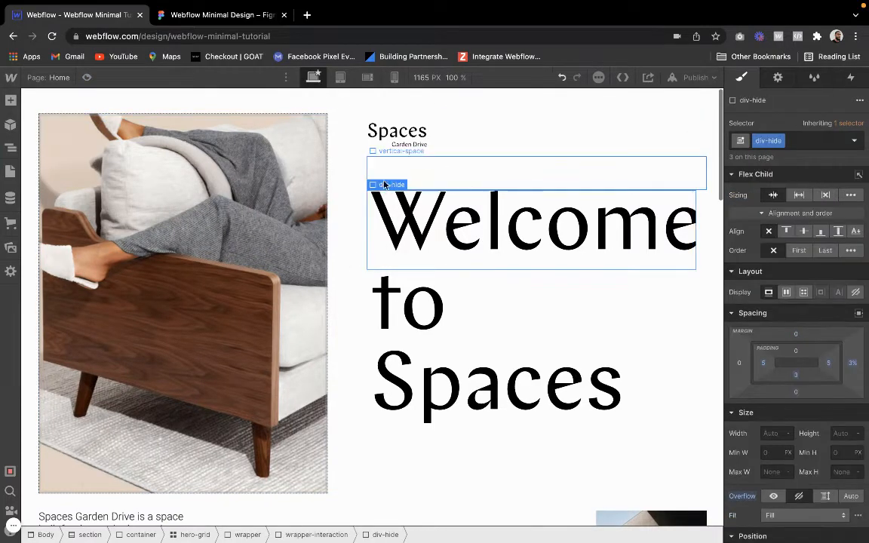
click(388, 173)
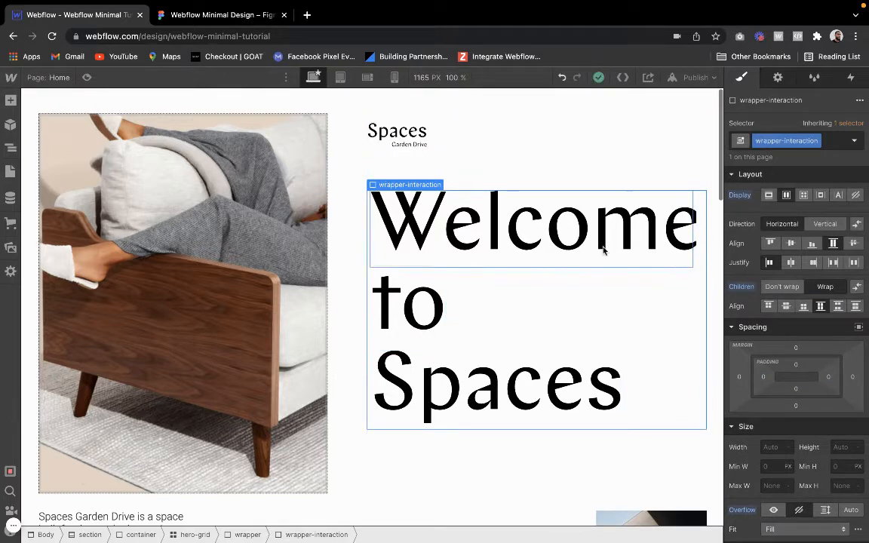
Set the canvas width to 1440 px and check how the hero heading wraps there and in preview.
click(416, 78)
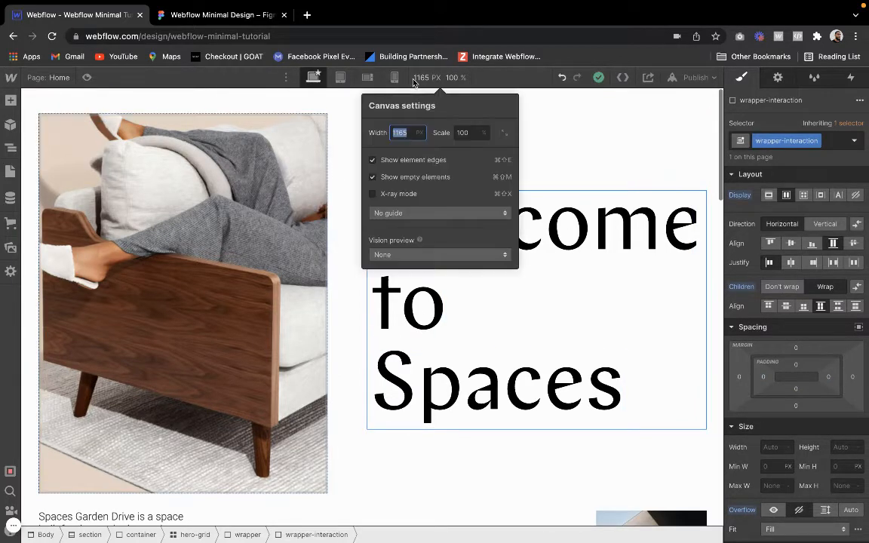
text(1440)
key(Return)
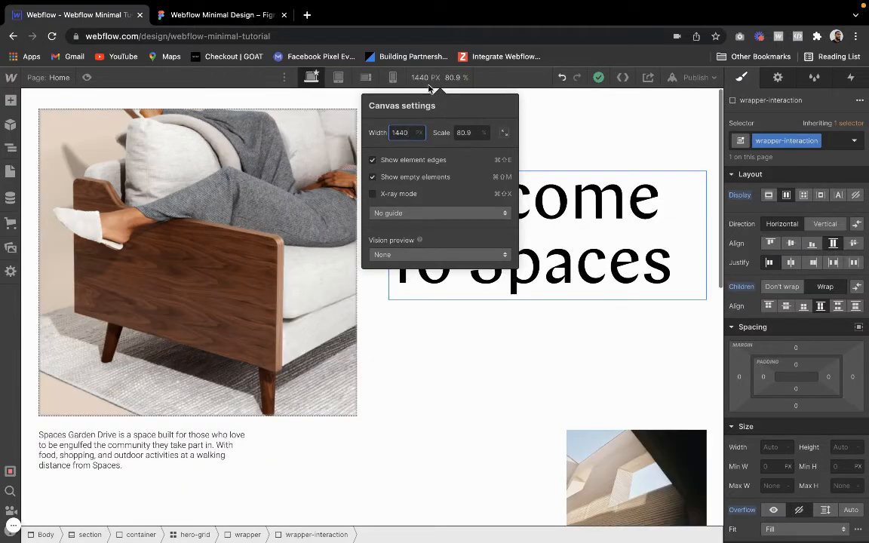
click(444, 78)
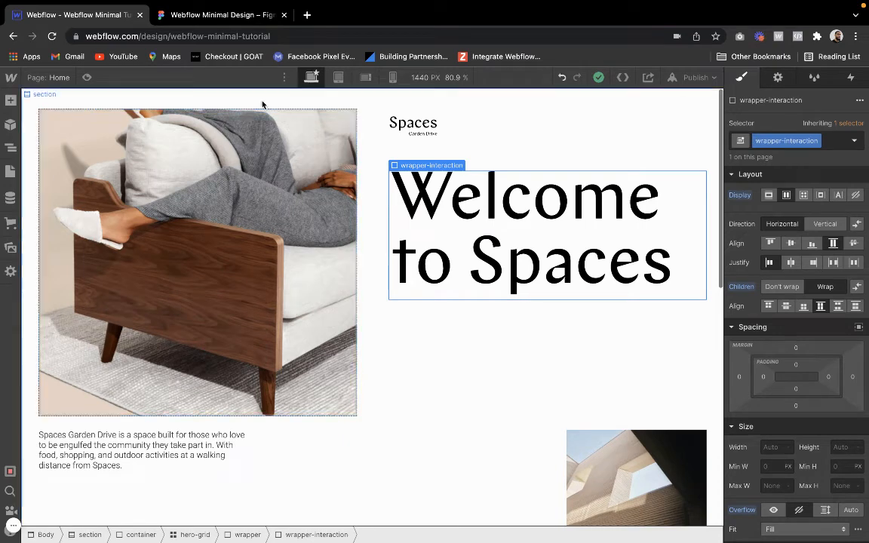
click(85, 79)
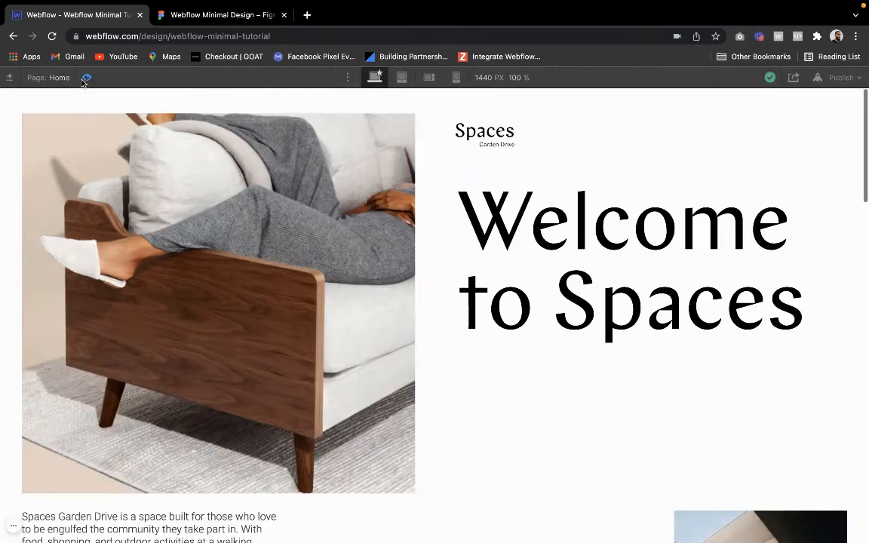
click(85, 78)
Select wrapper-interaction and add a page load trigger in the page's interactions.
click(413, 250)
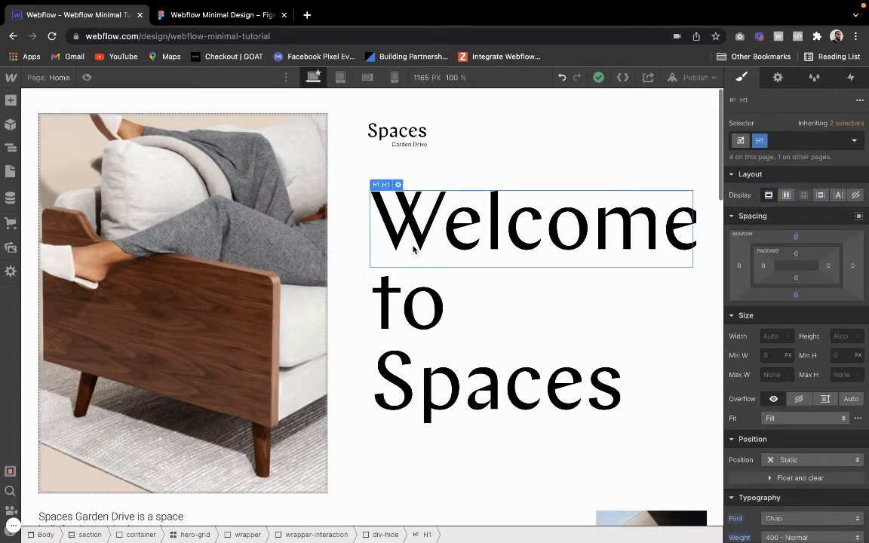
click(608, 281)
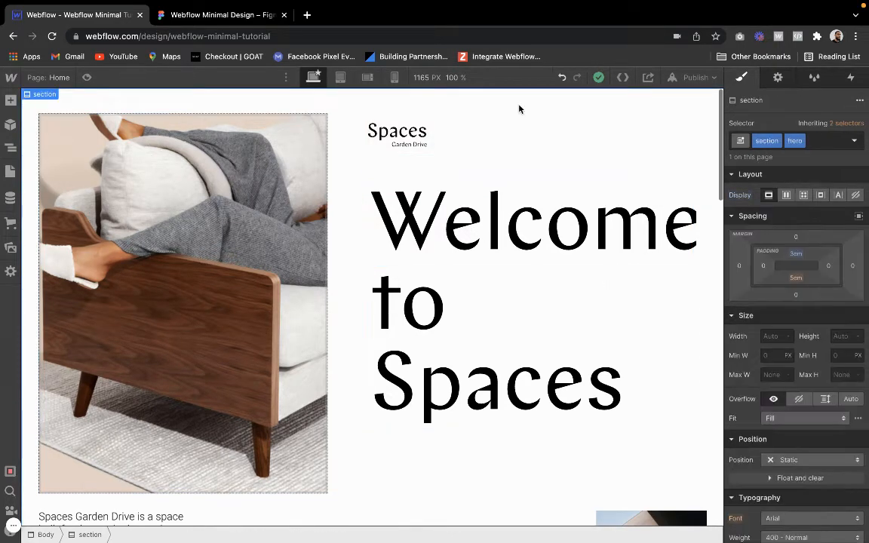
click(492, 252)
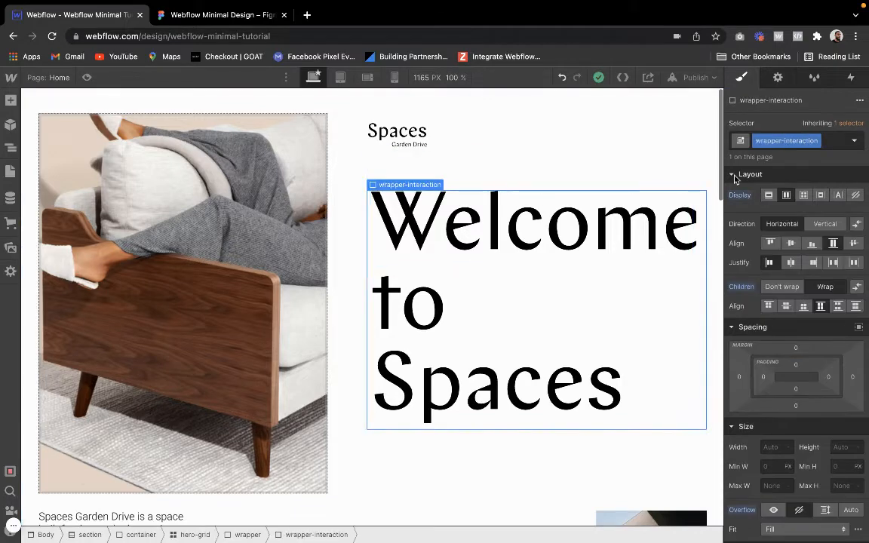
click(851, 77)
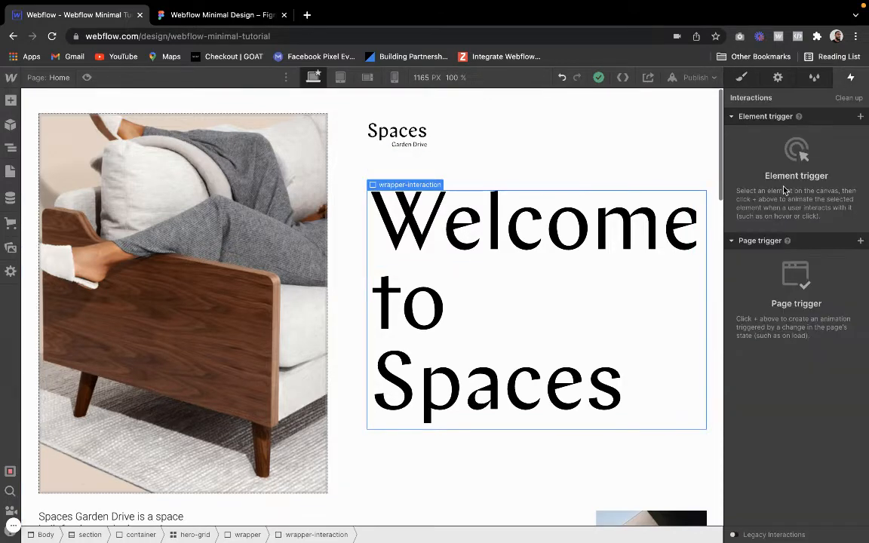
click(860, 243)
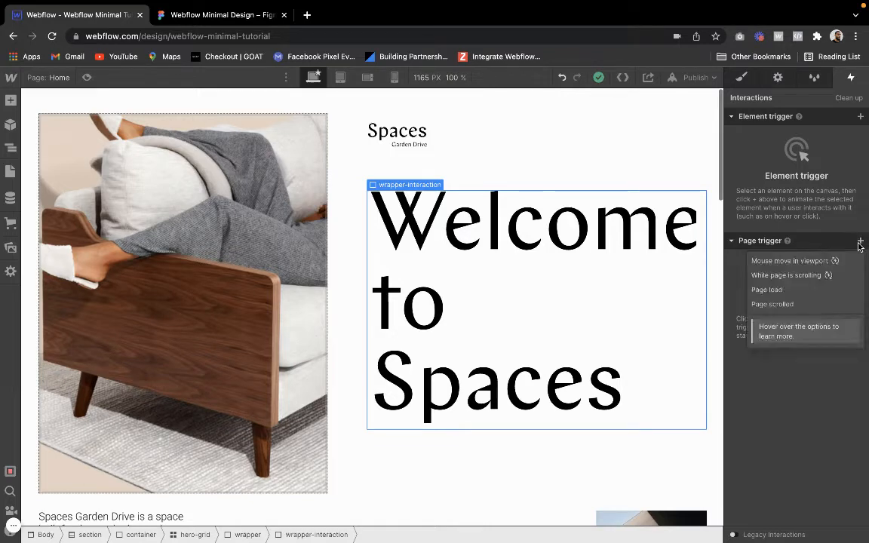
click(799, 300)
Have the page start a new timed animation named "staggered" when it finishes loading.
click(791, 181)
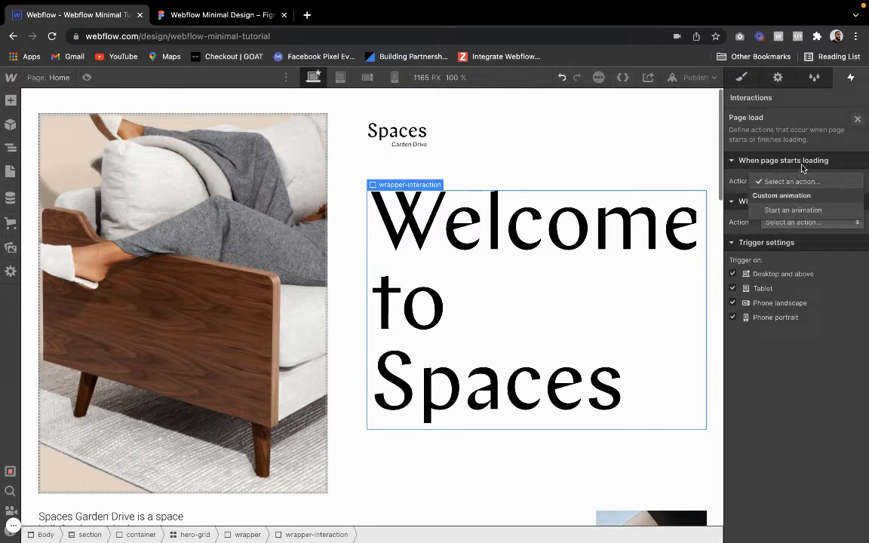
click(803, 168)
click(789, 221)
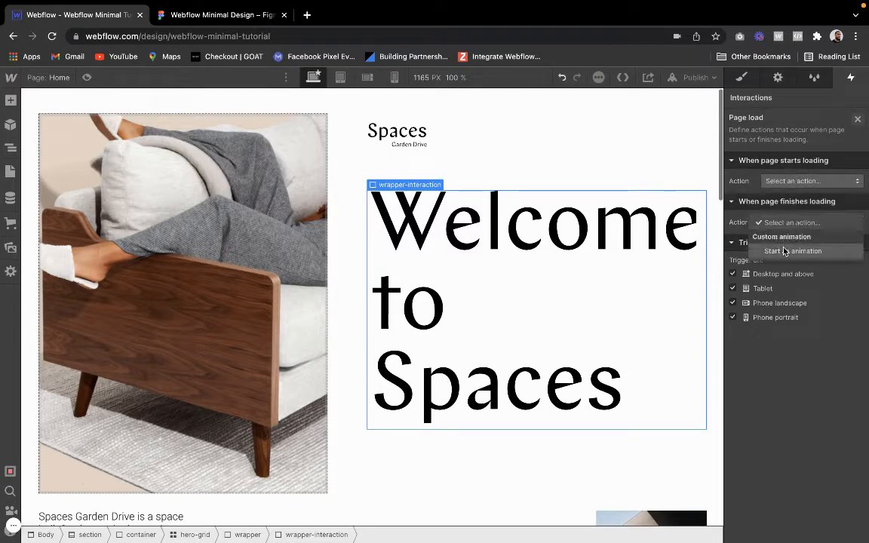
click(786, 250)
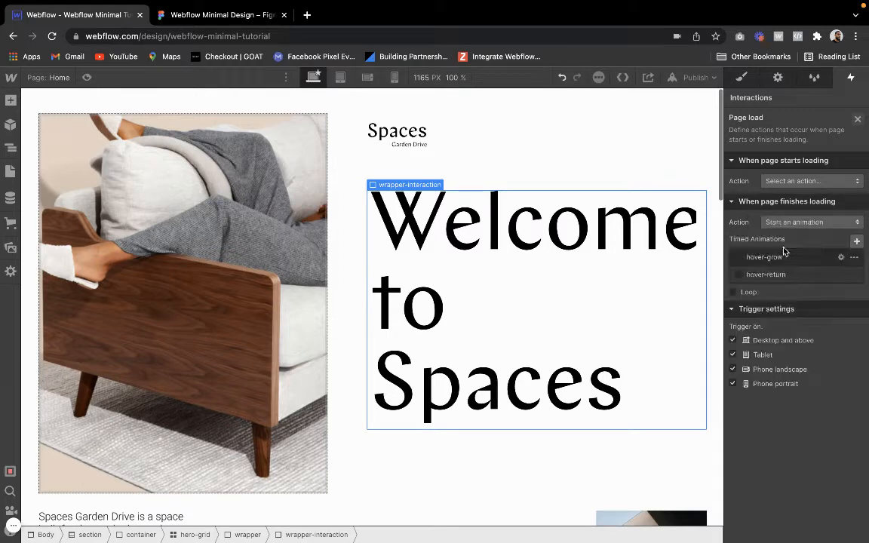
click(856, 241)
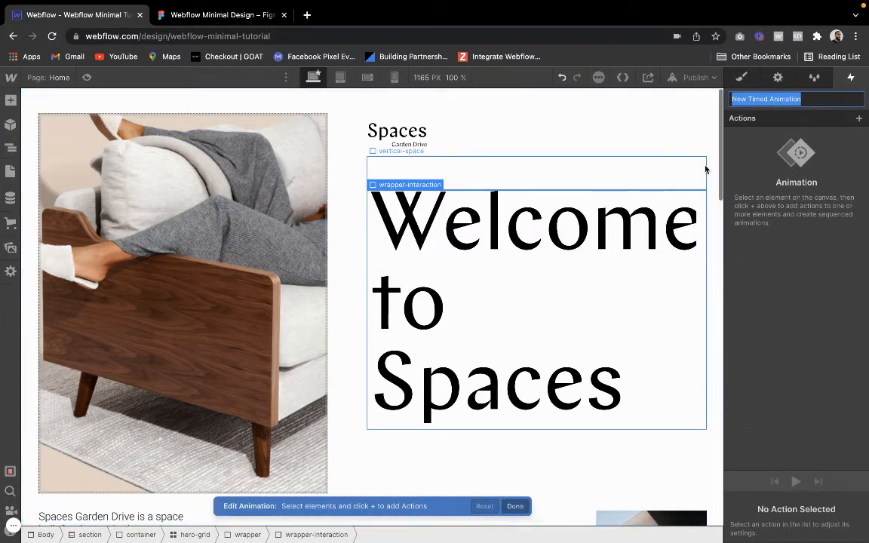
text(staggered)
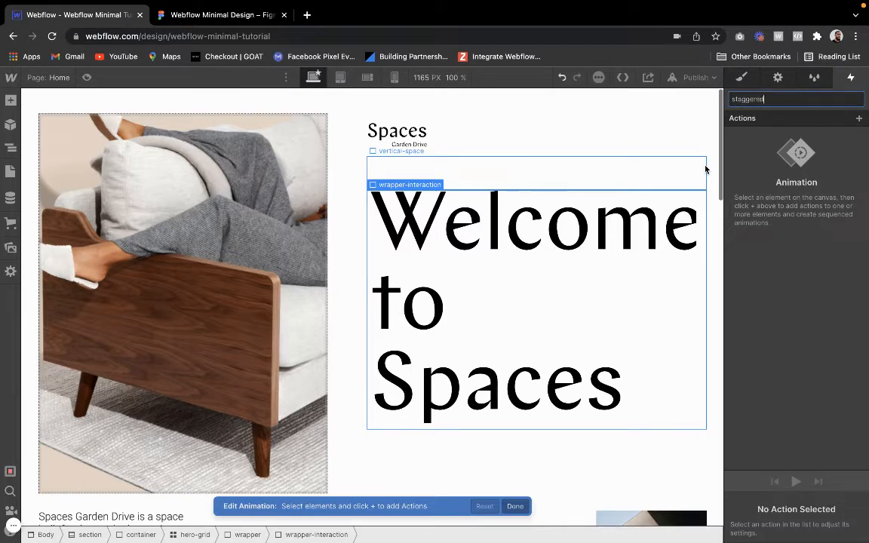
Name the animation "staggered-hero" and add a Move action for the "Welcome" heading.
text(-hero)
key(Return)
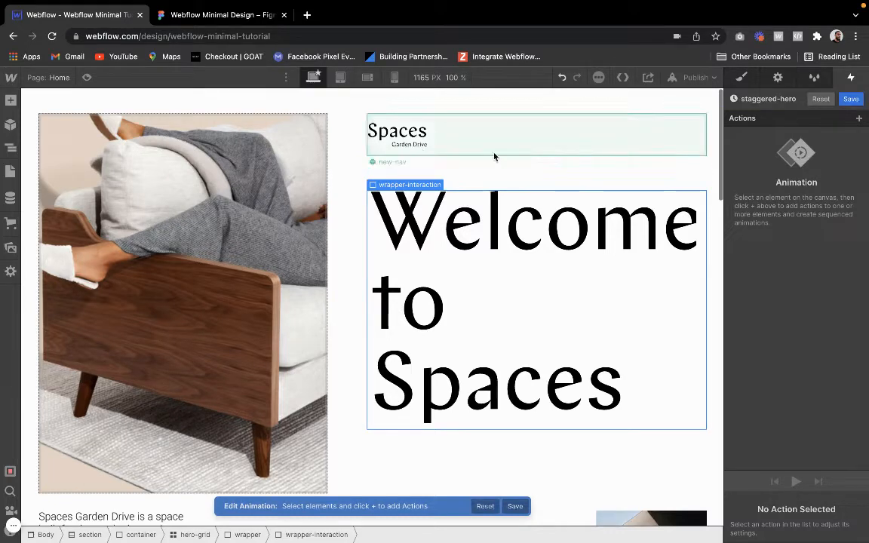
click(485, 219)
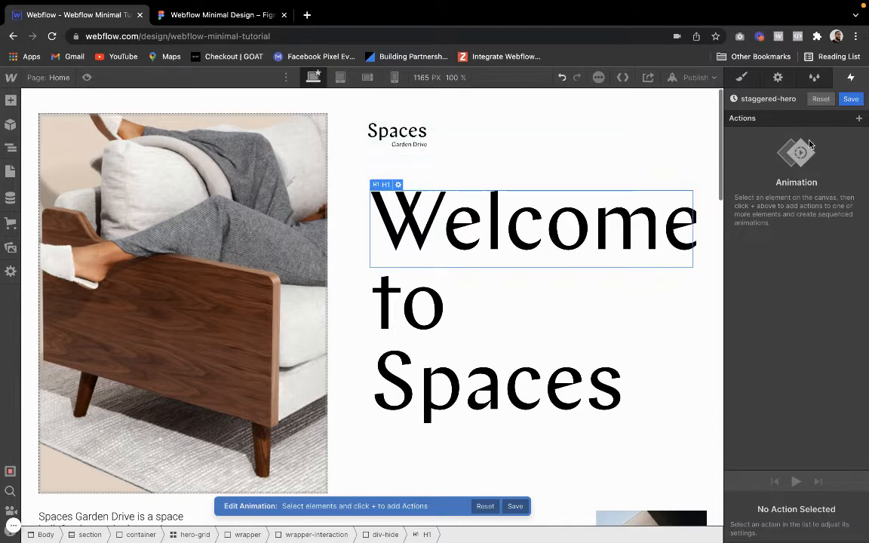
click(858, 119)
click(779, 152)
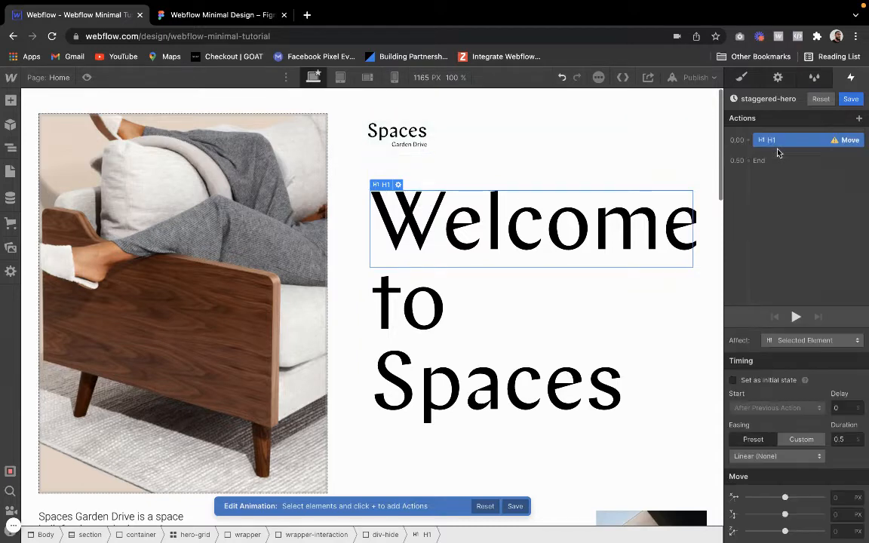
Make the "Welcome" Move action an initial state with a vertical (Y) offset of 200 px.
click(732, 380)
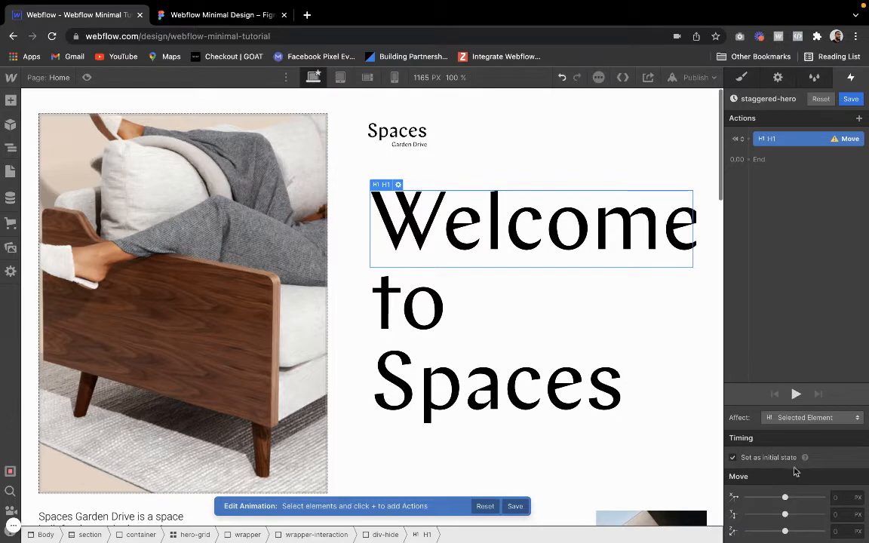
click(839, 513)
key(Return)
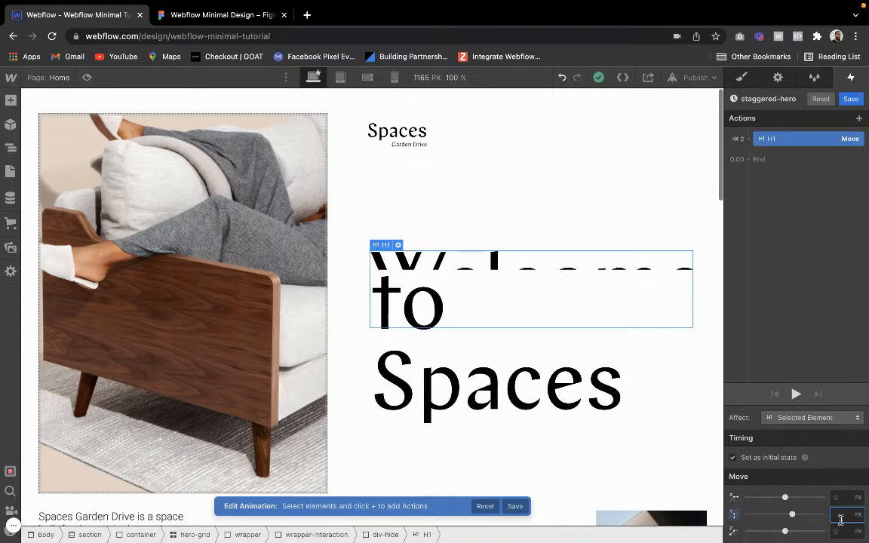
key(Return)
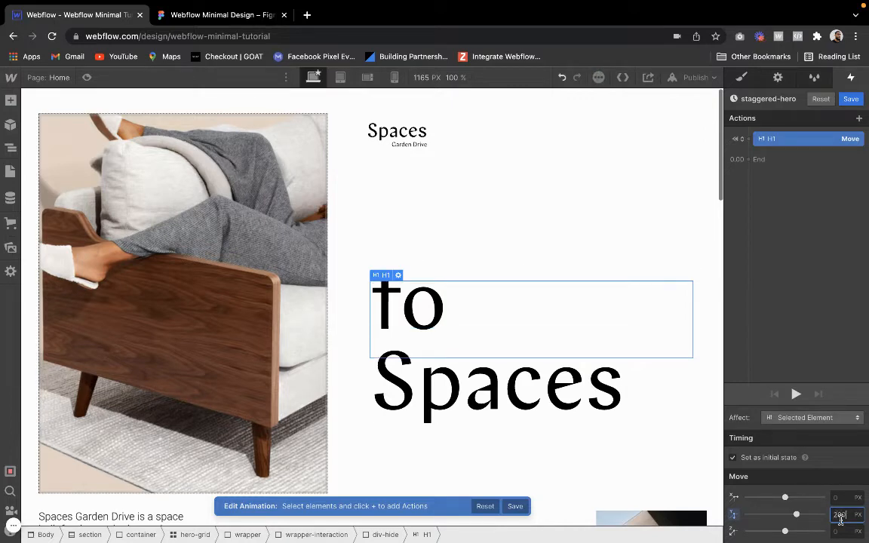
key(Return)
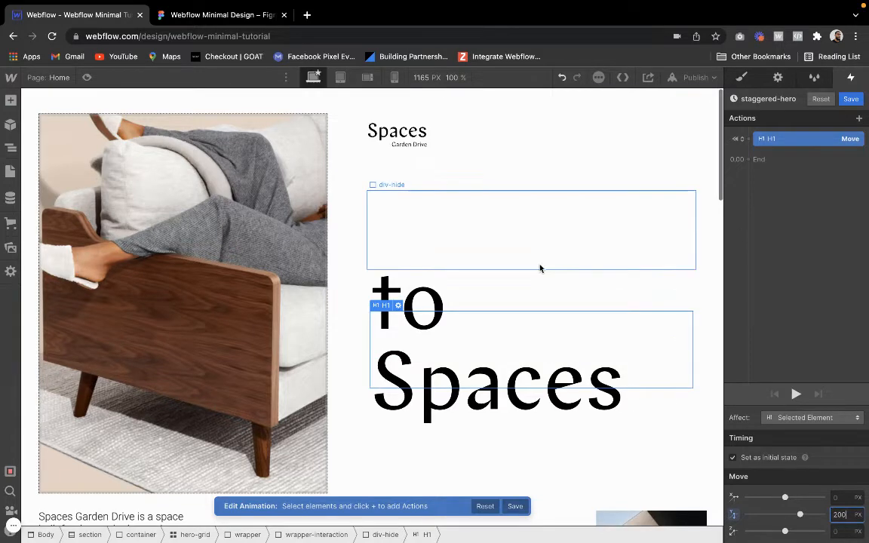
Add an initial-state Move action for the "to" heading with a vertical (Y) offset of 200 px.
click(436, 303)
click(755, 141)
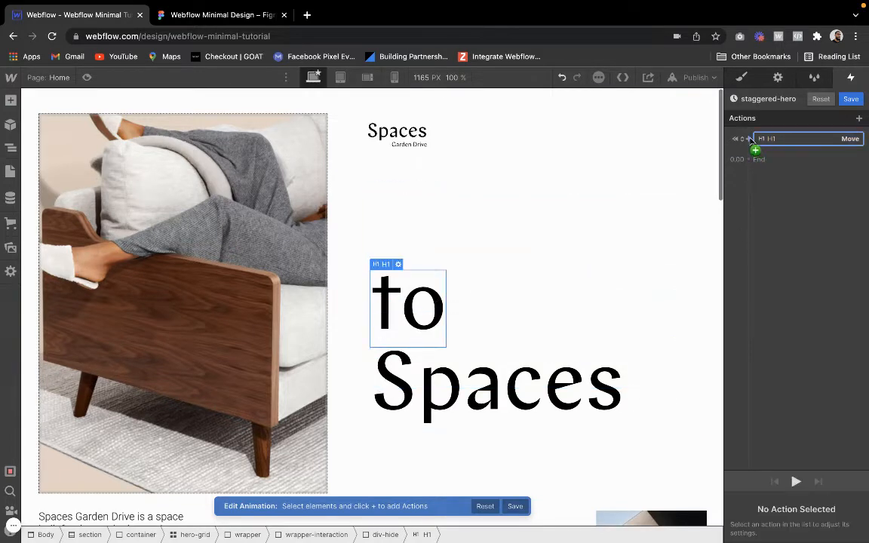
click(743, 175)
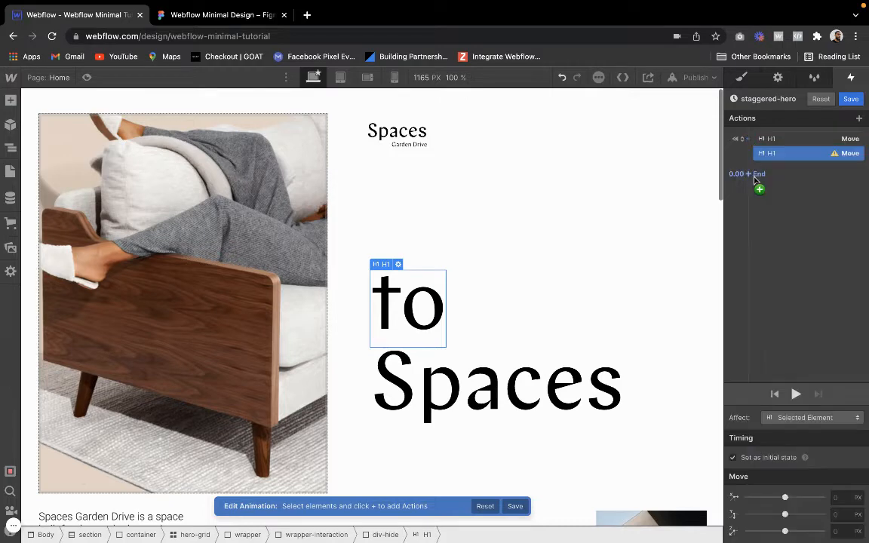
click(843, 513)
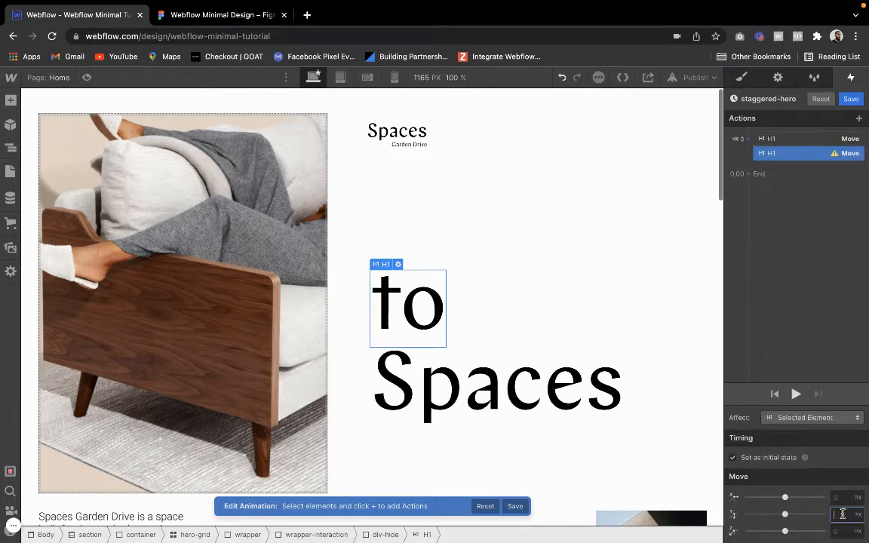
key(Return)
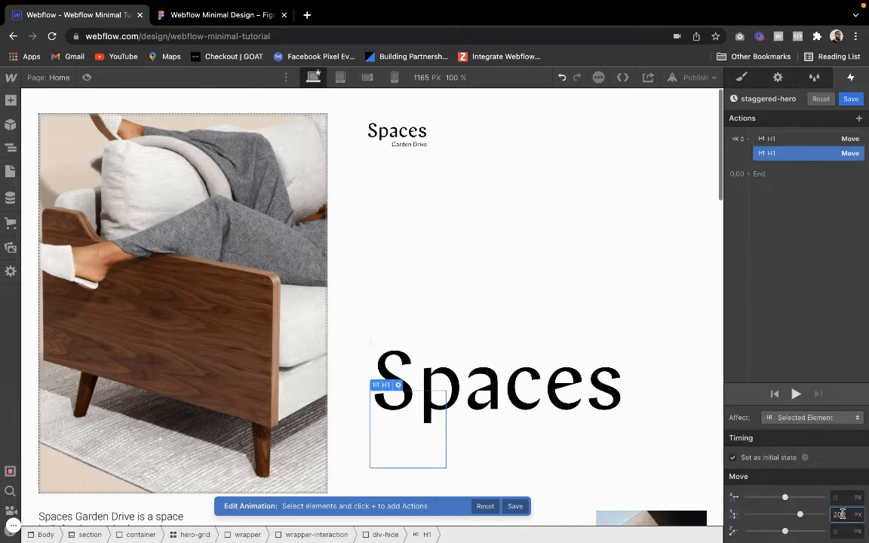
Add a Move action for the "Spaces" heading as the last initial state, with a vertical (Y) offset of 200 px.
click(533, 417)
click(755, 150)
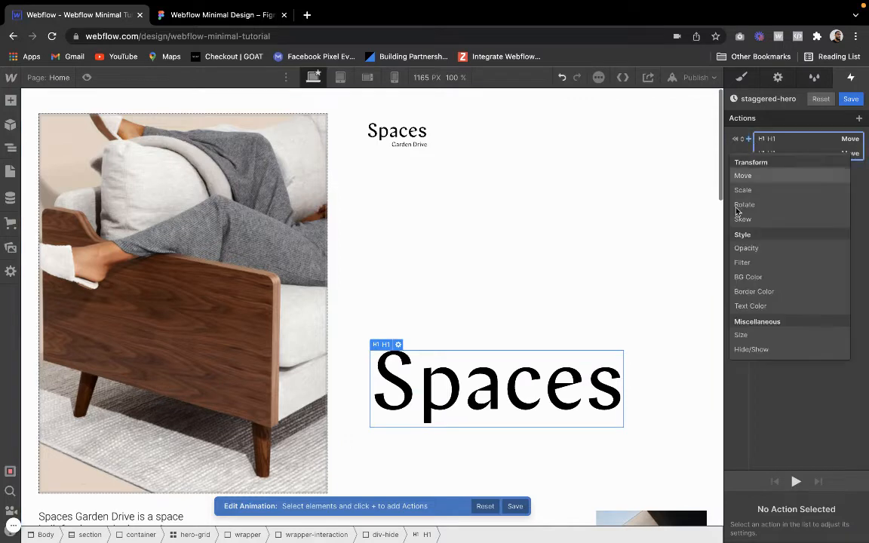
click(739, 180)
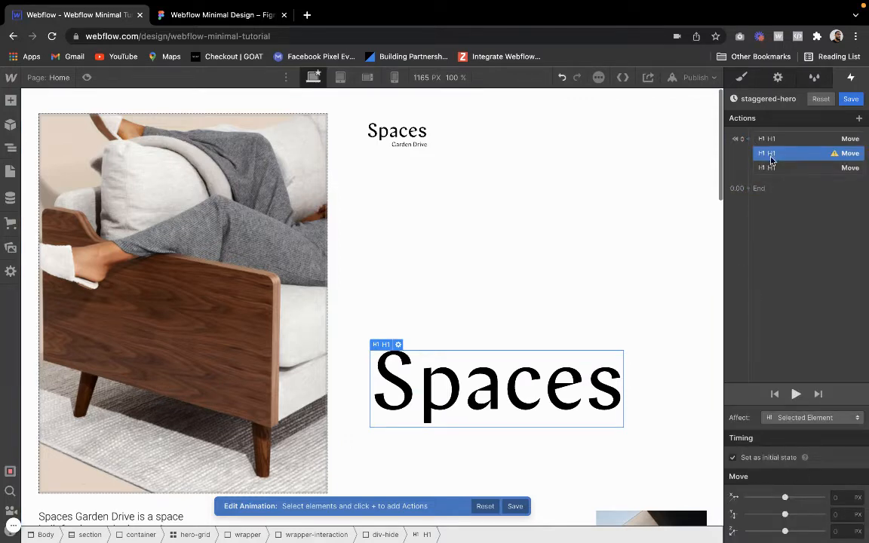
drag(770, 162, 773, 178)
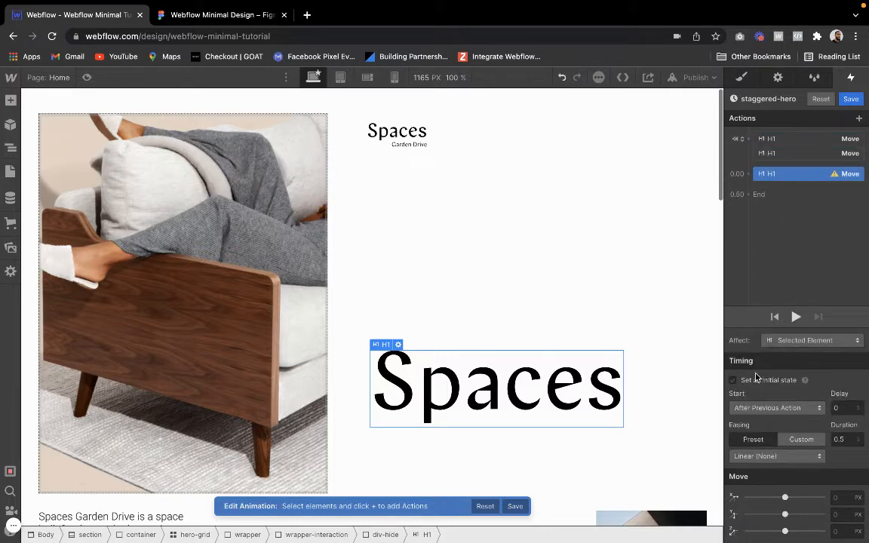
click(736, 383)
click(736, 382)
click(844, 515)
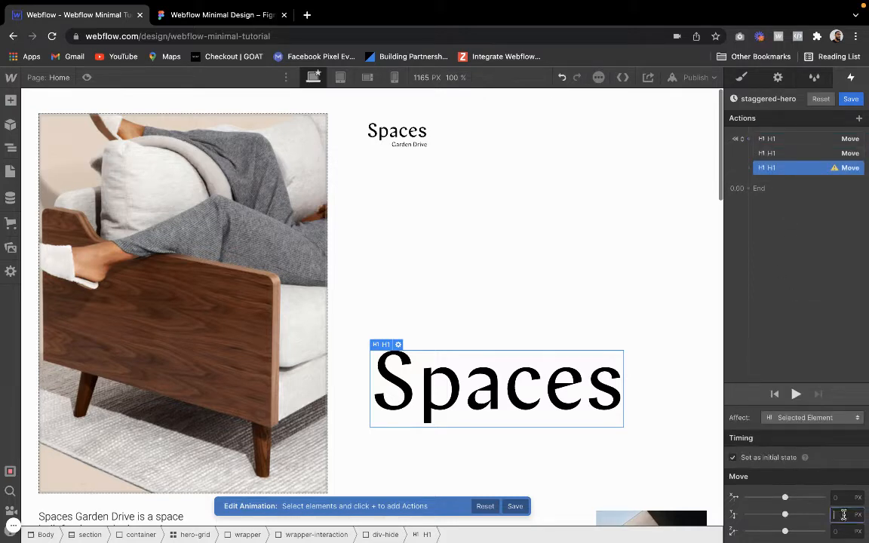
key(Return)
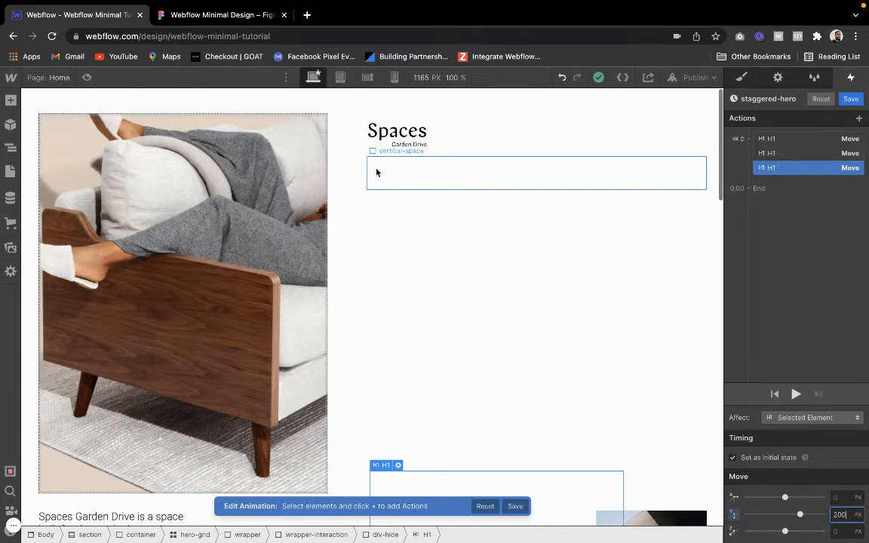
Add a second Move action for "Welcome" after the initial states, with Y at 0 px and a 1 s duration.
click(763, 139)
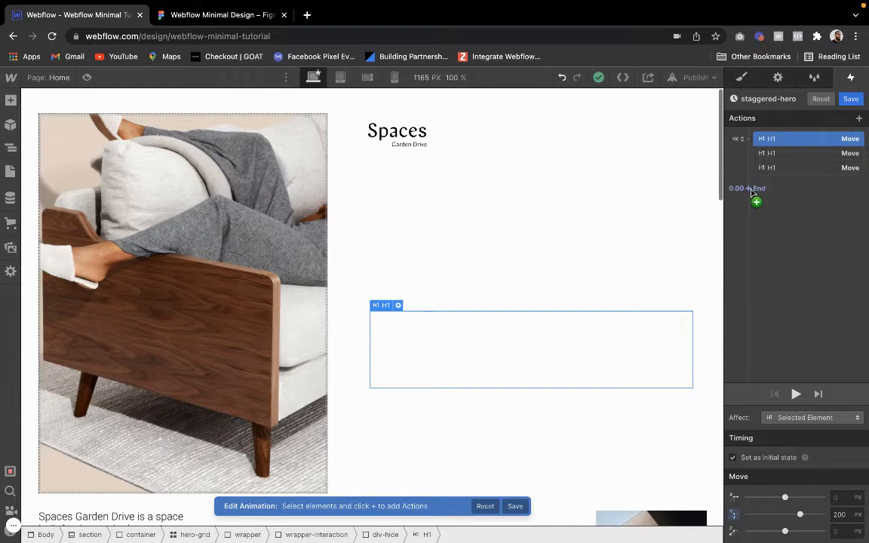
click(751, 189)
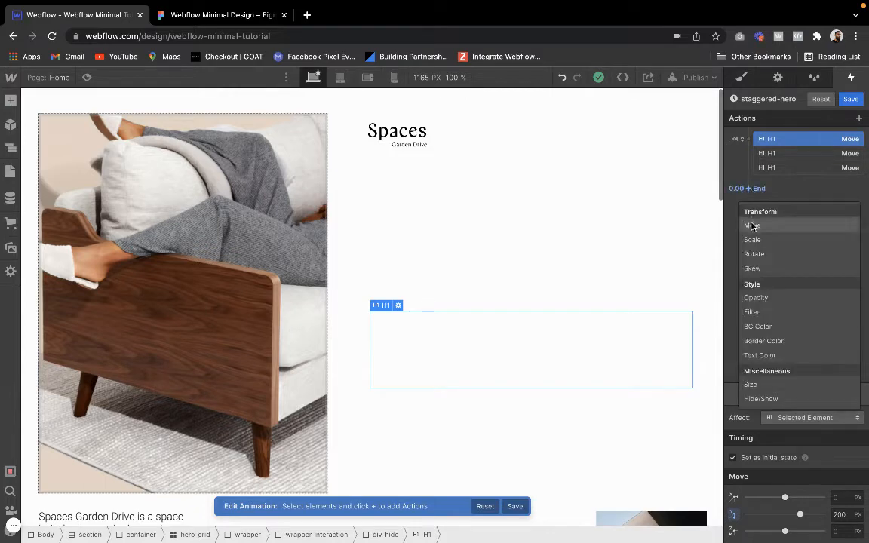
click(752, 226)
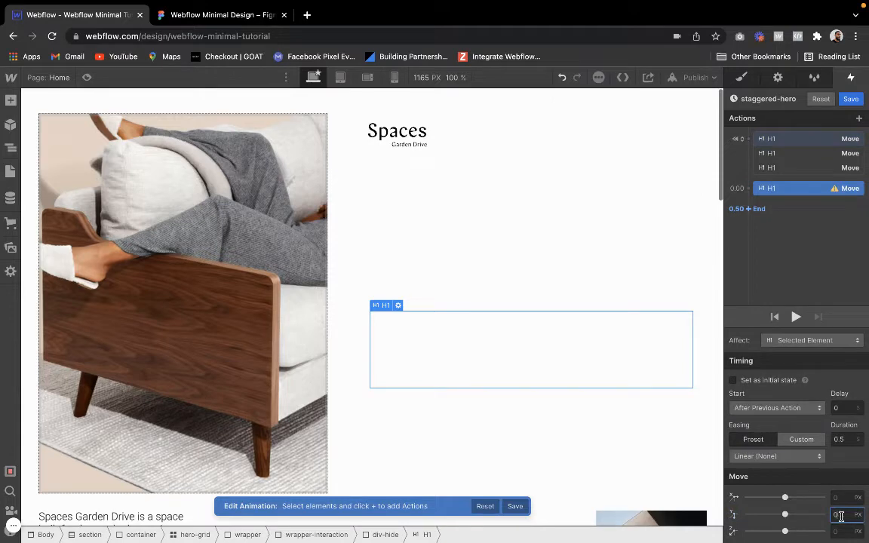
text(0)
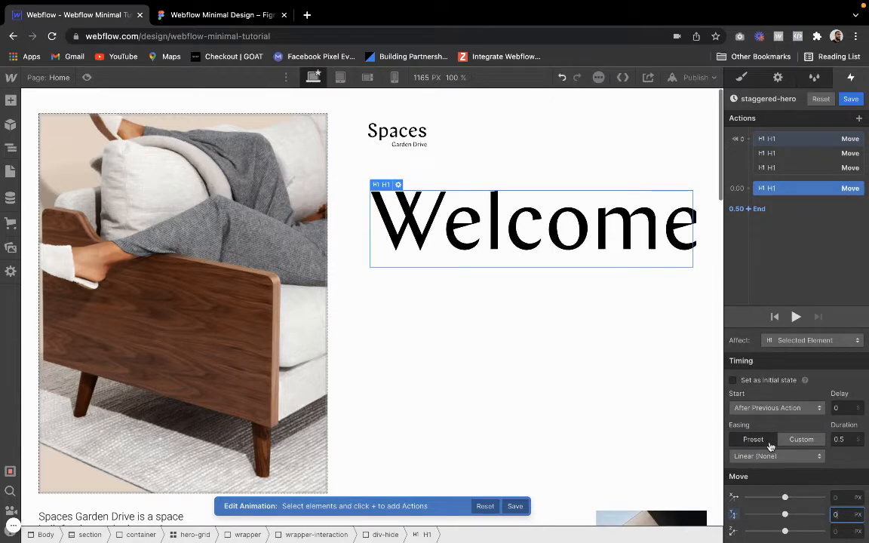
click(842, 439)
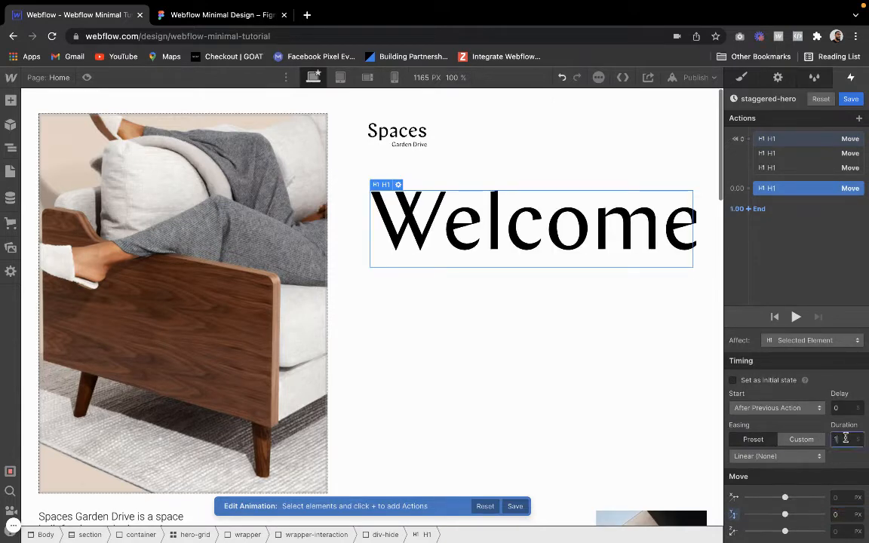
Add a Move action for "to" at the same time as the second "Welcome" move, with Y at 0 px and a 1 s duration.
click(772, 153)
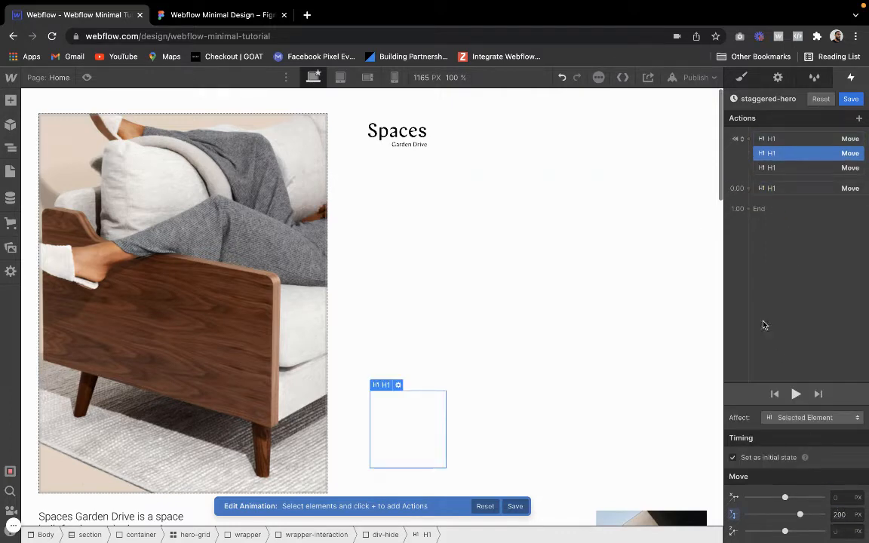
click(746, 187)
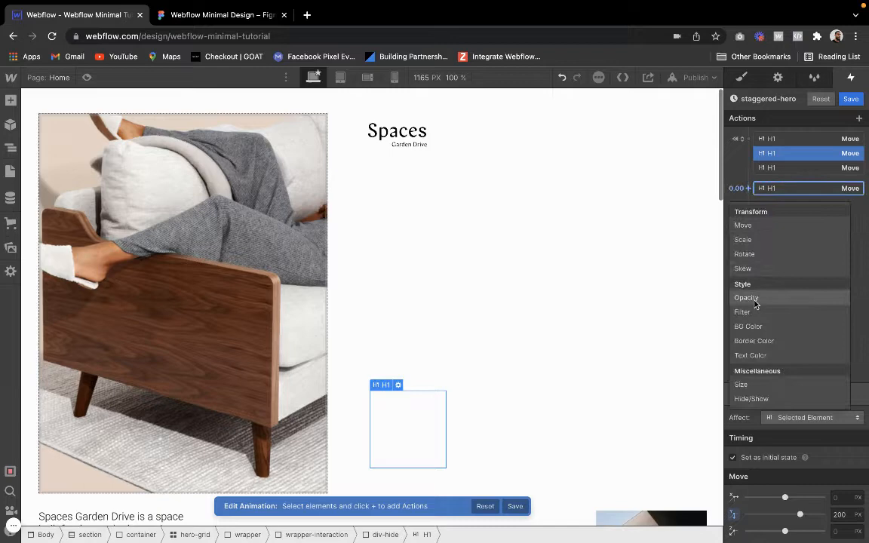
click(758, 226)
click(843, 514)
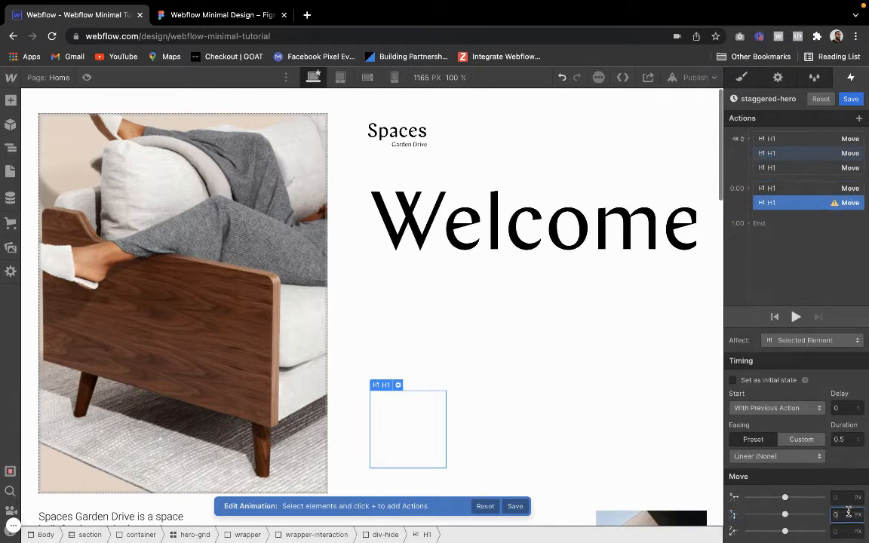
text(0)
key(Return)
click(843, 438)
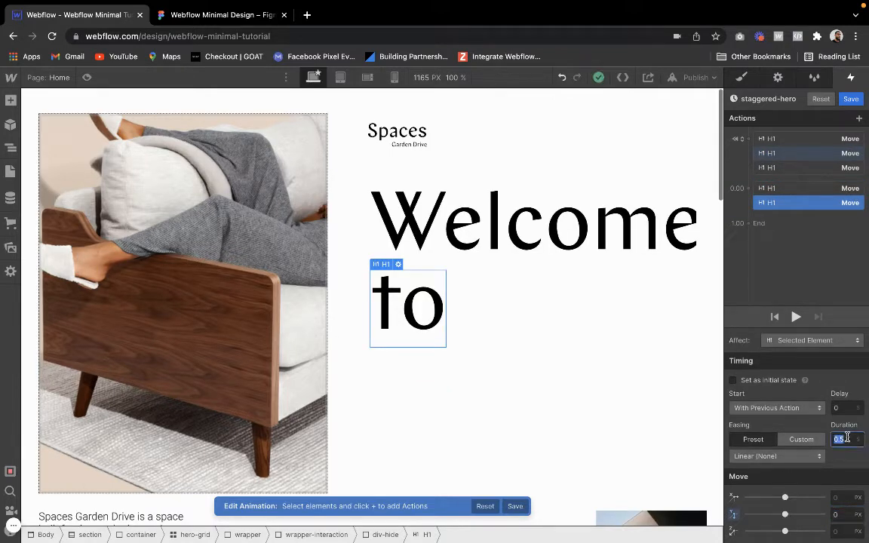
text(1)
Add a second Move action for "Spaces" with Y at 0 px and place it last in the animation.
drag(766, 203, 767, 169)
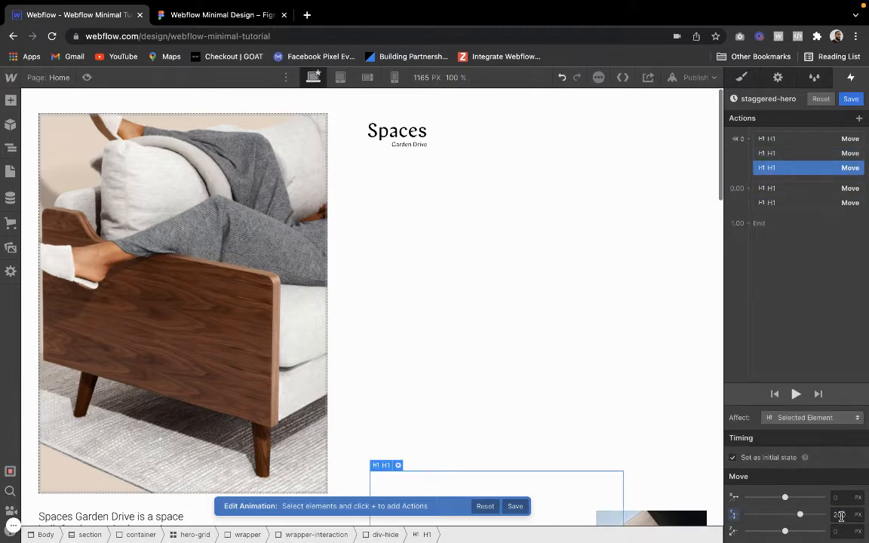
click(750, 188)
click(744, 225)
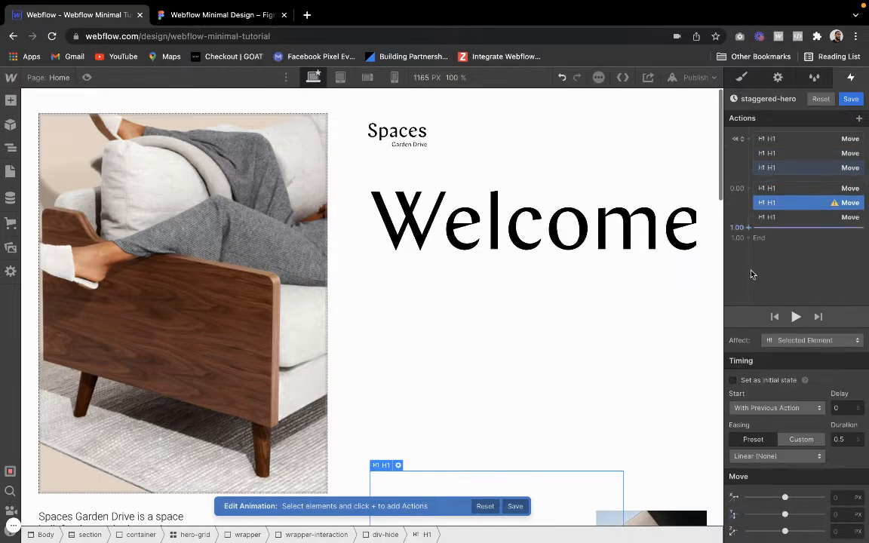
click(841, 516)
text(0)
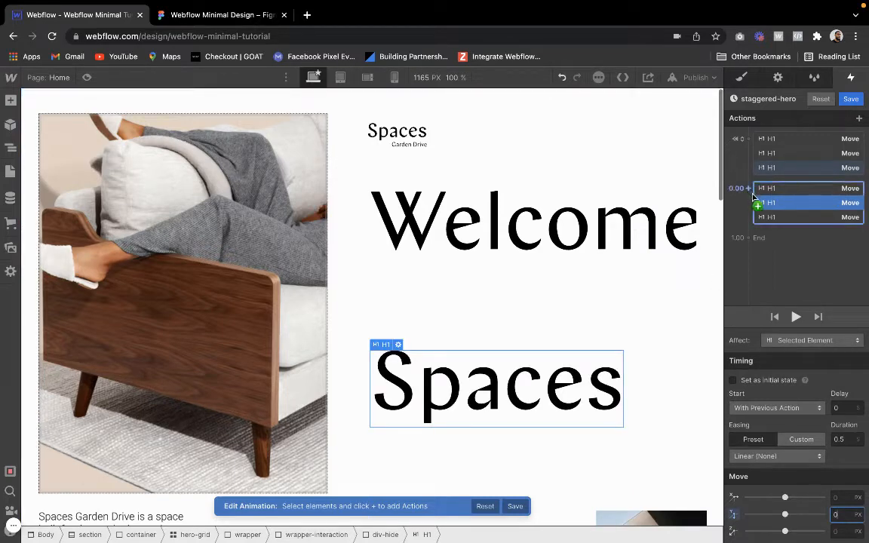
drag(771, 210, 771, 228)
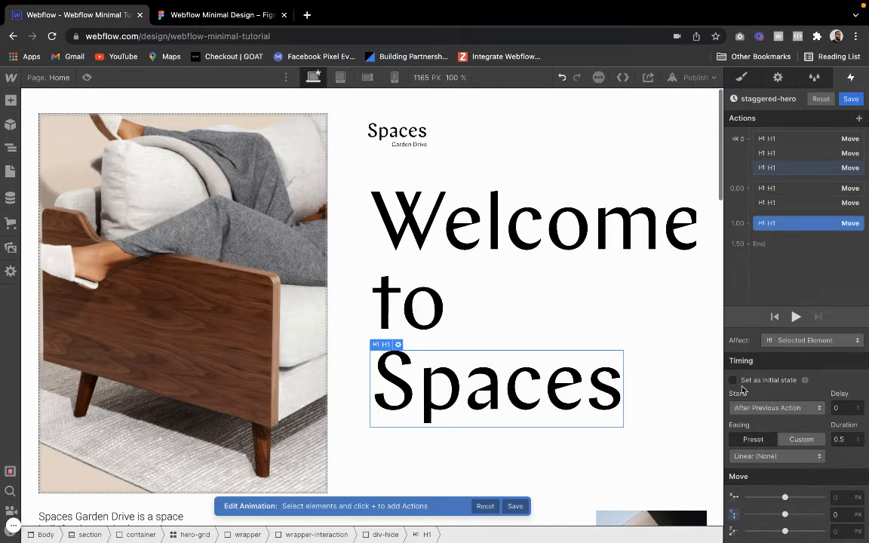
Start the final "Spaces" move with the previous action, set its duration to 1 s, and play the animation.
click(745, 409)
click(754, 423)
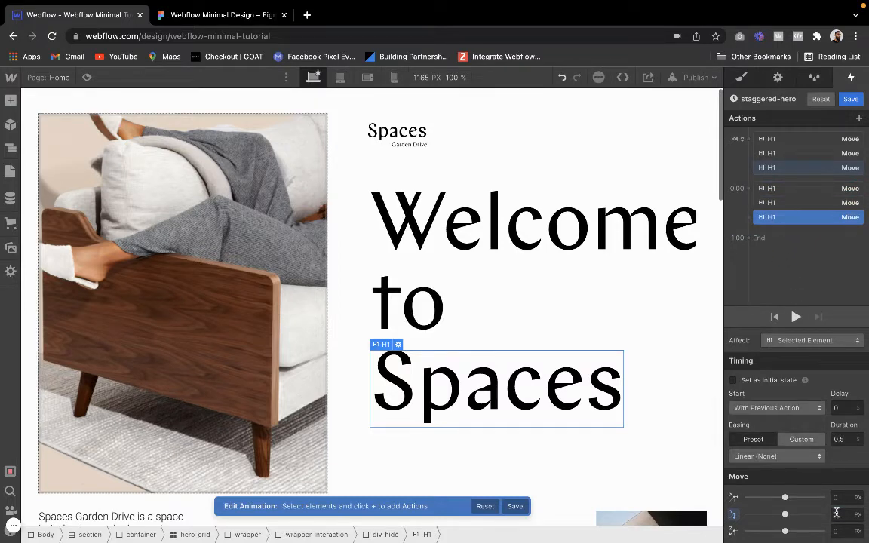
click(849, 438)
text(1)
click(796, 317)
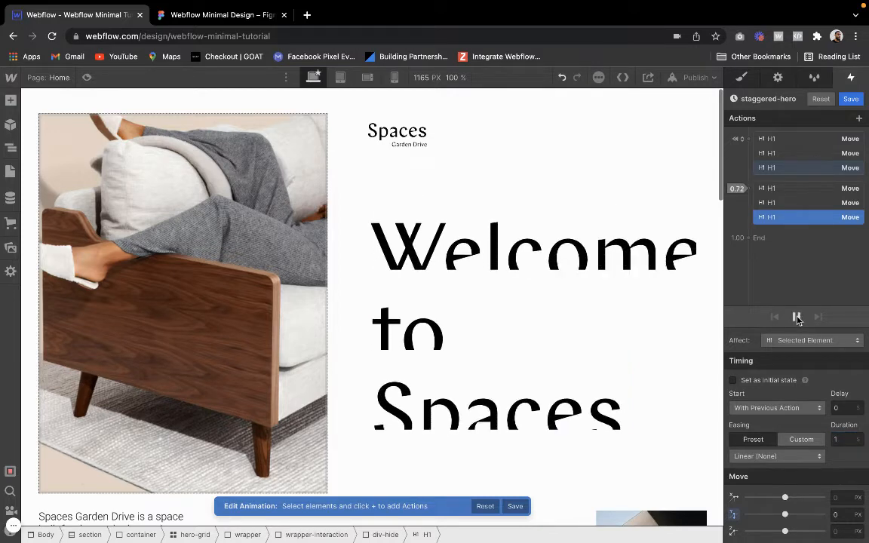
Stagger the final moves by giving "Welcome" a 0.05 s delay and "to" a 0.1 s delay.
click(780, 193)
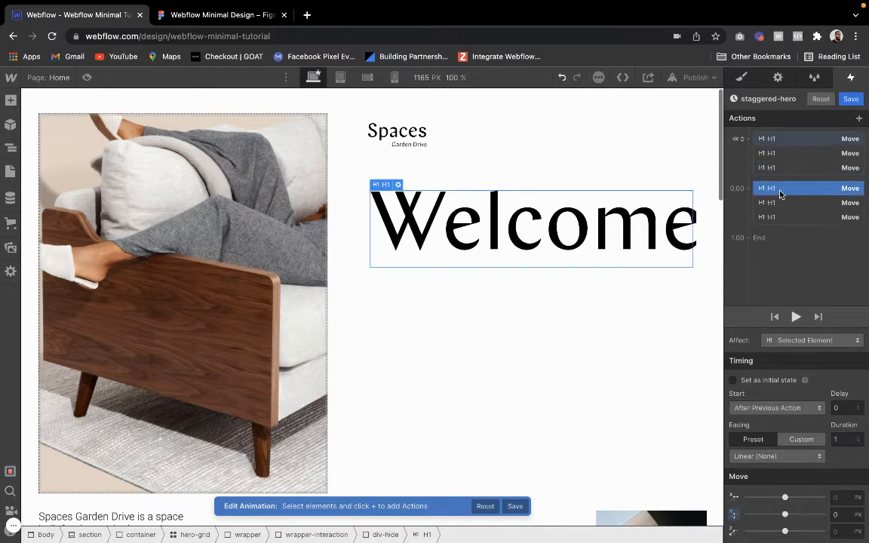
click(846, 407)
text(.05)
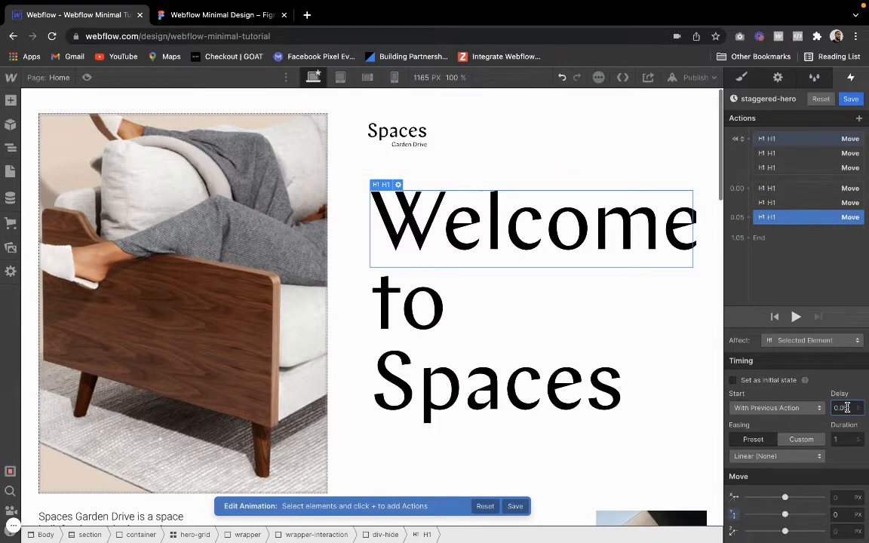
click(787, 195)
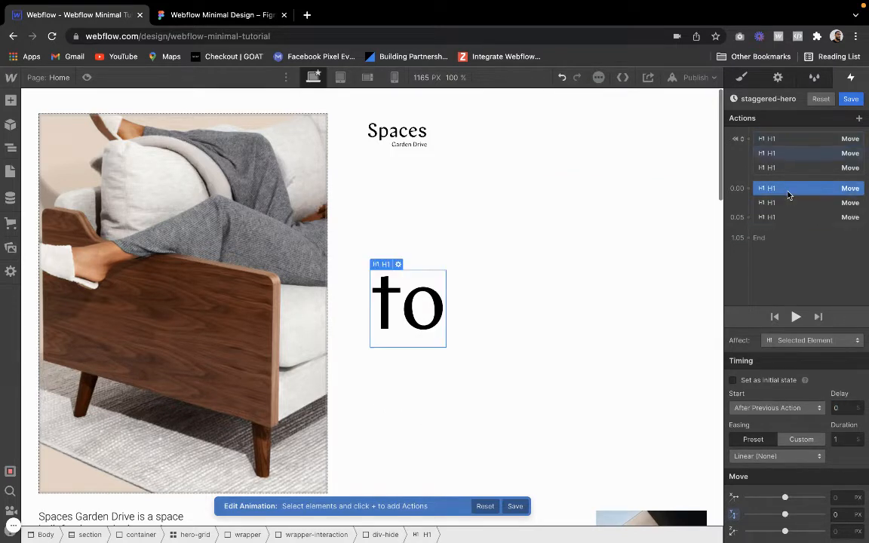
click(843, 407)
text(0.01)
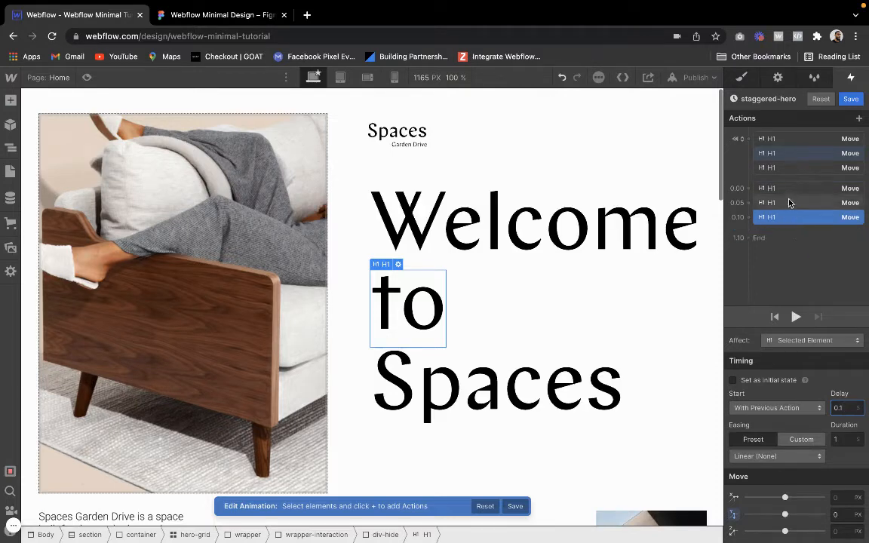
Give the final "Spaces" move a 0.15 s delay so it comes last in the stagger.
click(787, 202)
click(786, 189)
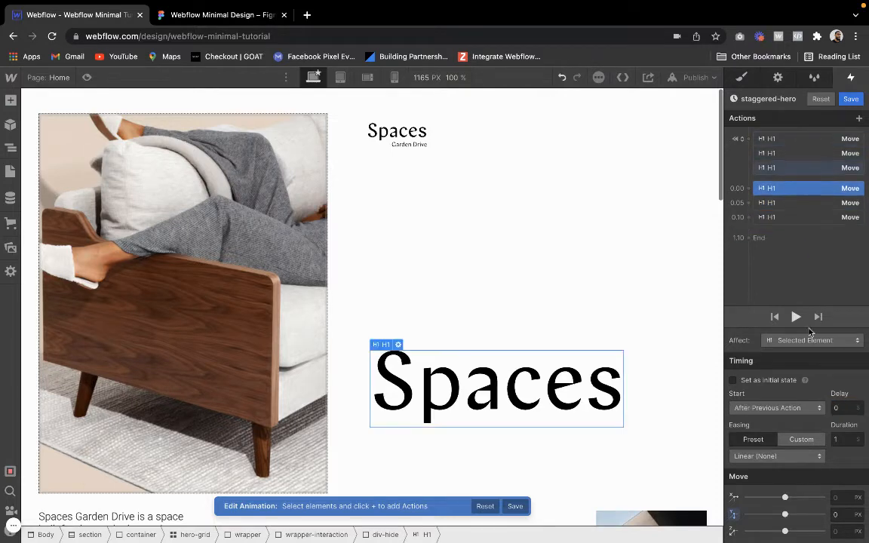
click(841, 408)
text(0.15)
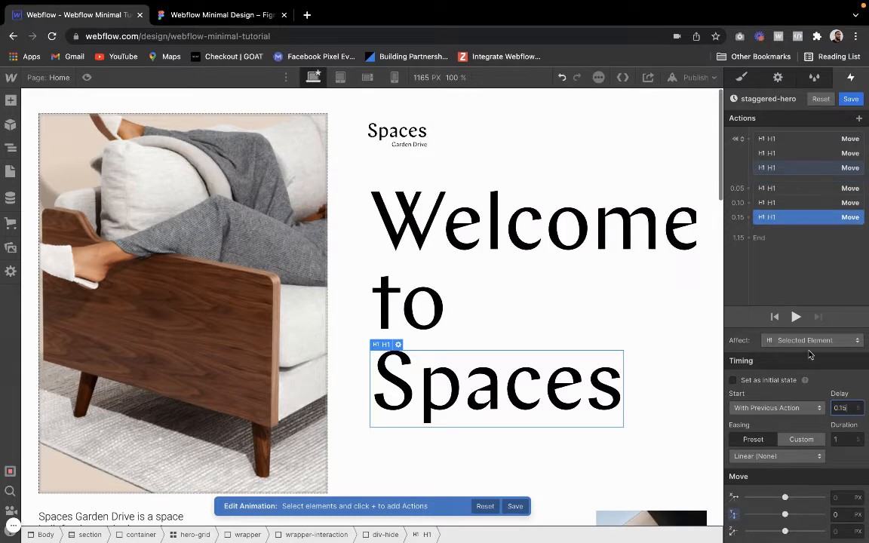
Apply Out Quart easing to all three final heading moves together and play the animation.
click(791, 190)
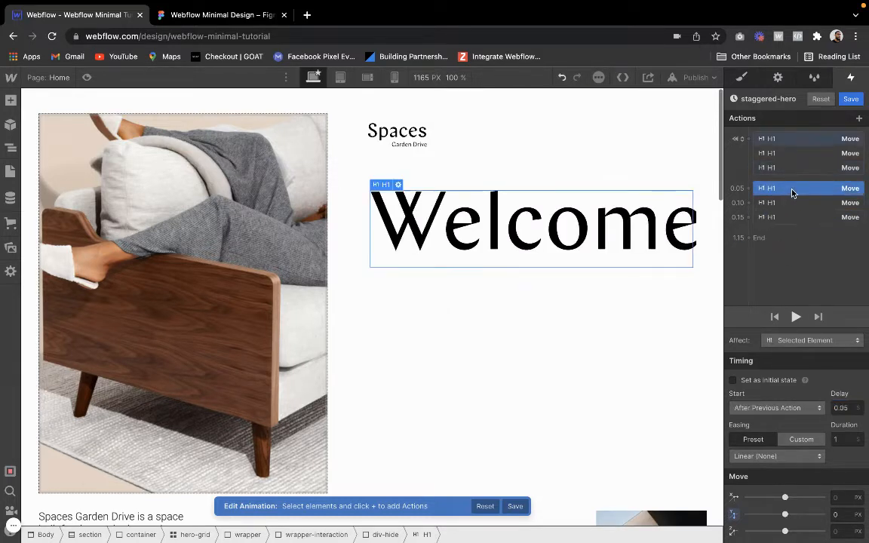
shift+click(787, 216)
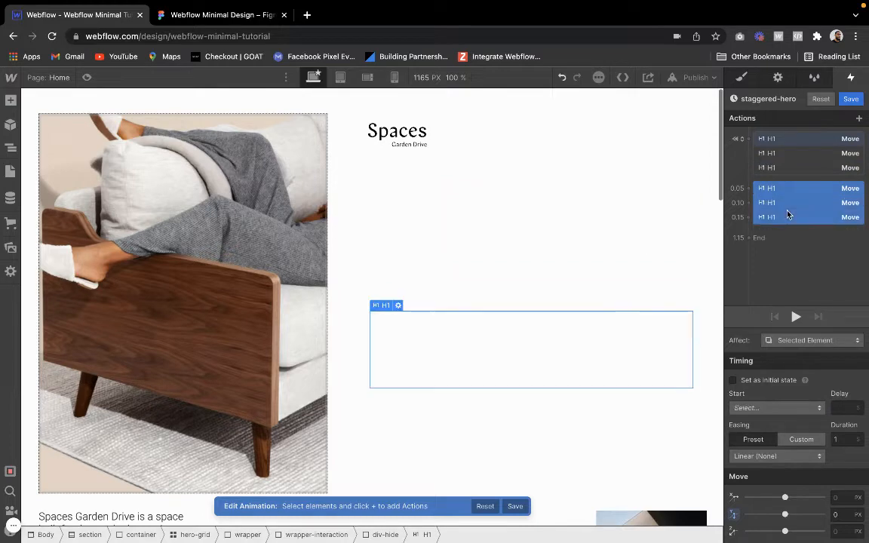
click(807, 456)
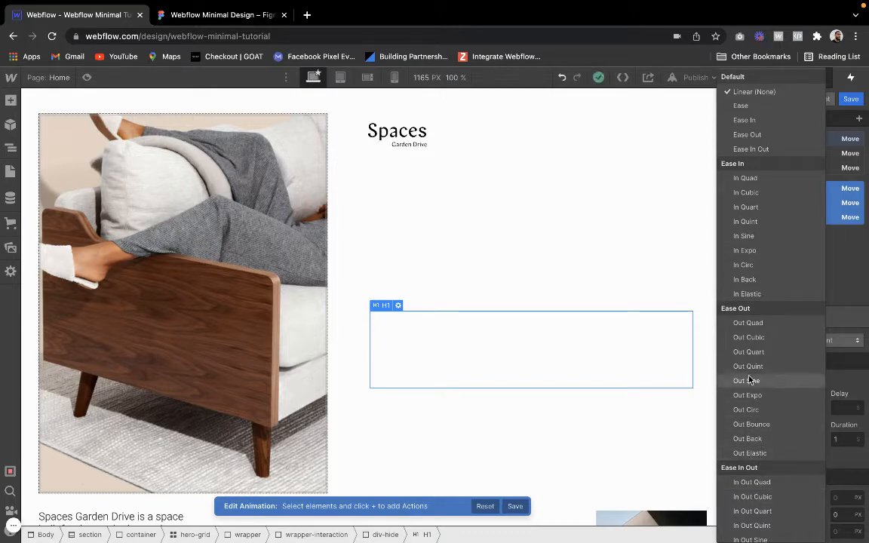
click(749, 352)
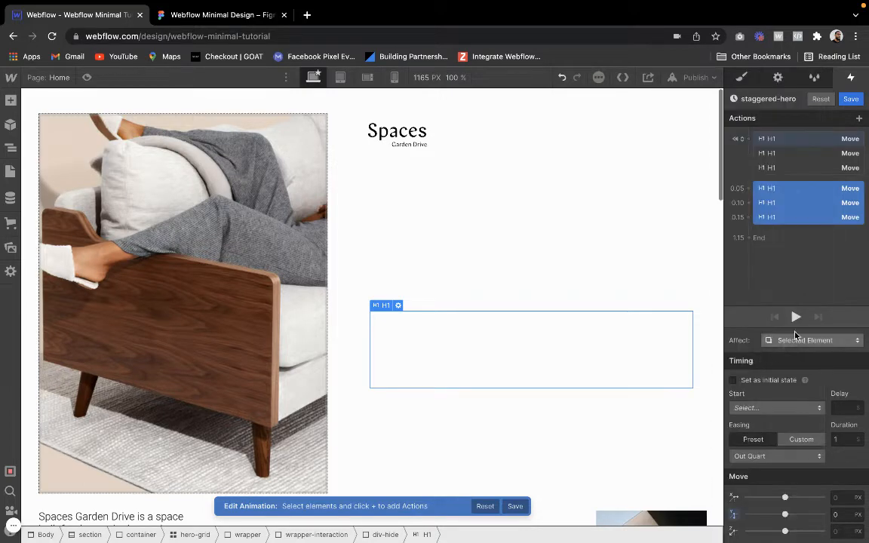
click(796, 316)
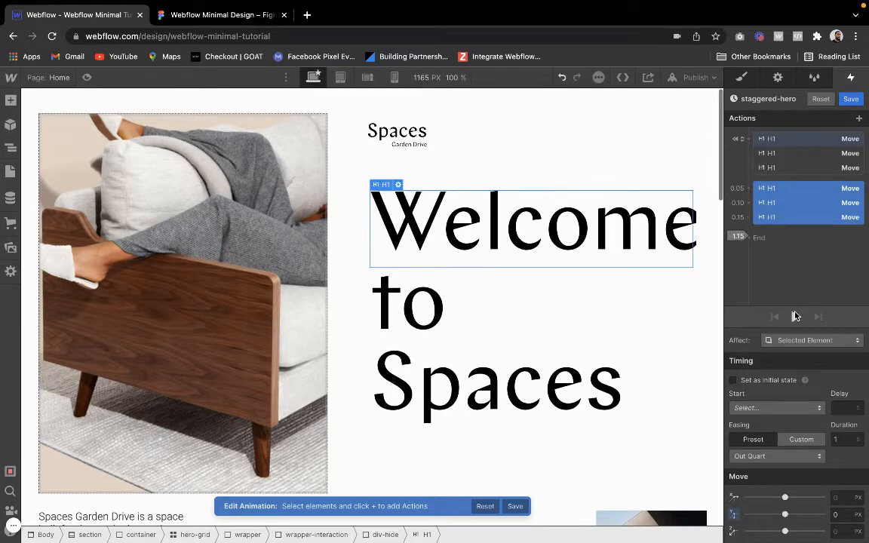
click(796, 316)
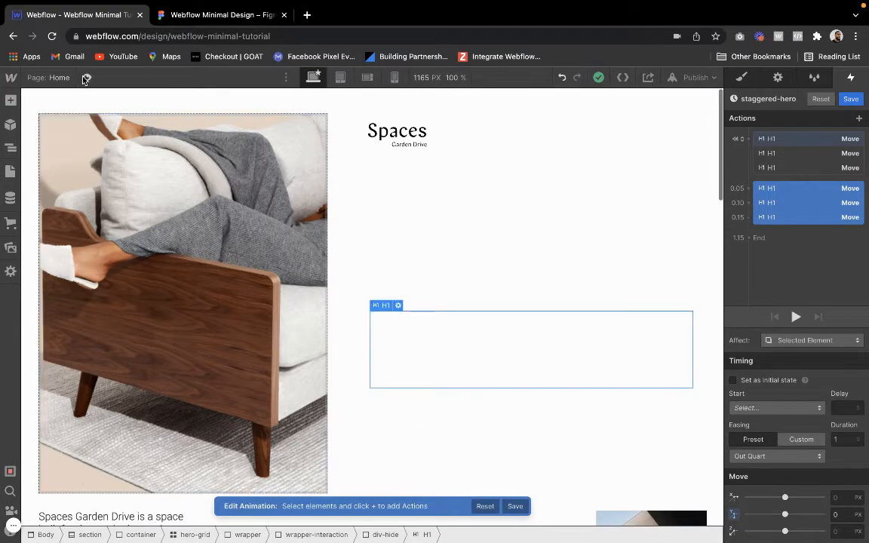
Watch the staggered heading animation in page preview mode, replay it, and return to the animation editor.
click(86, 77)
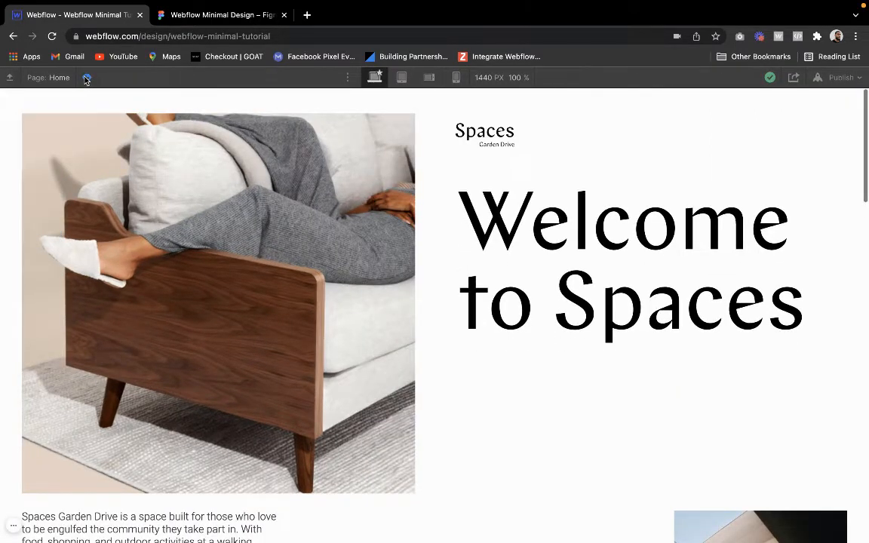
click(87, 77)
click(87, 78)
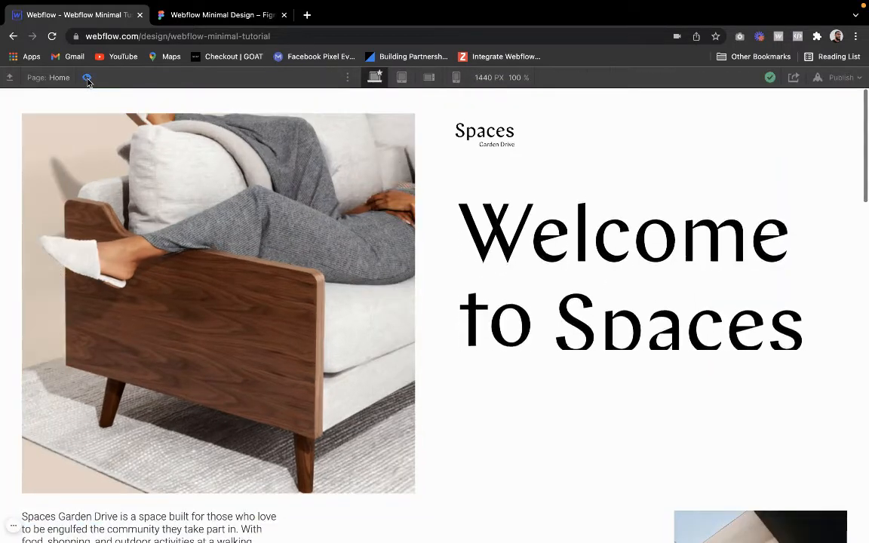
click(87, 78)
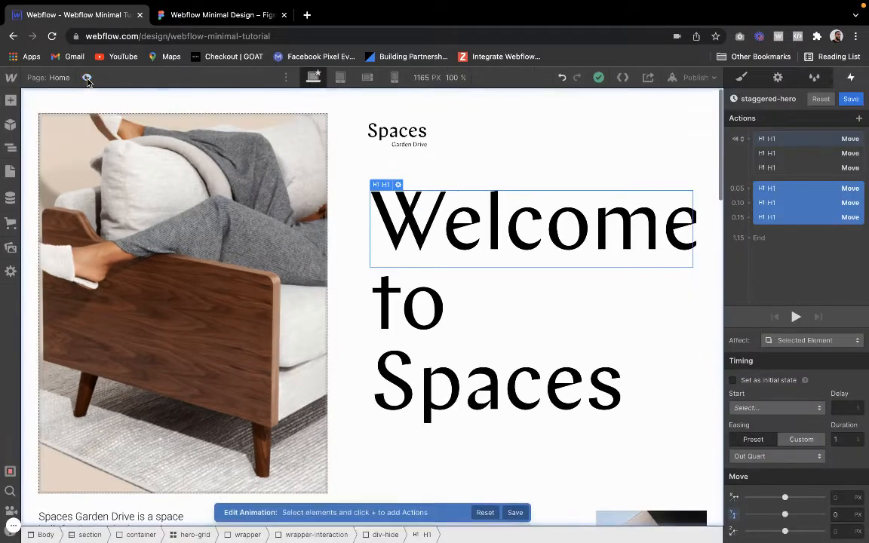
Save the staggered-hero animation, leave the page load trigger, and publish the site to its webflow.io domain.
click(852, 99)
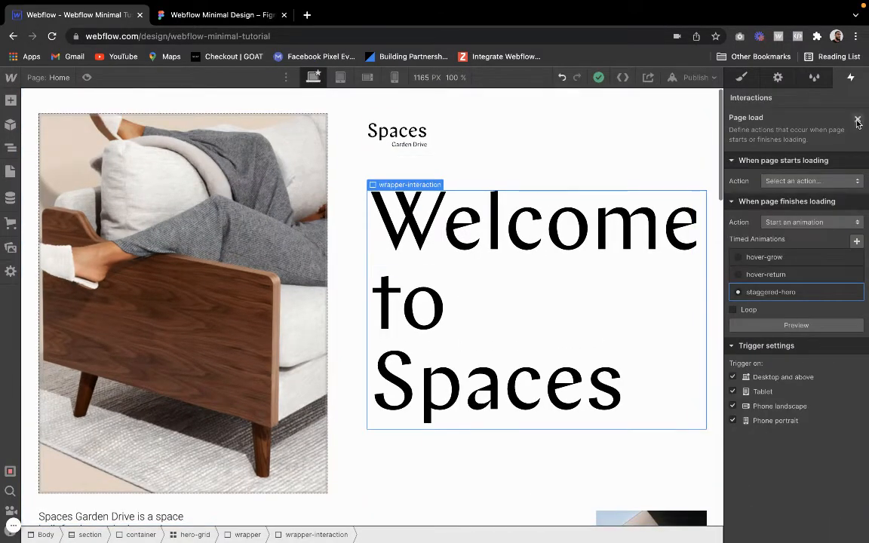
click(858, 120)
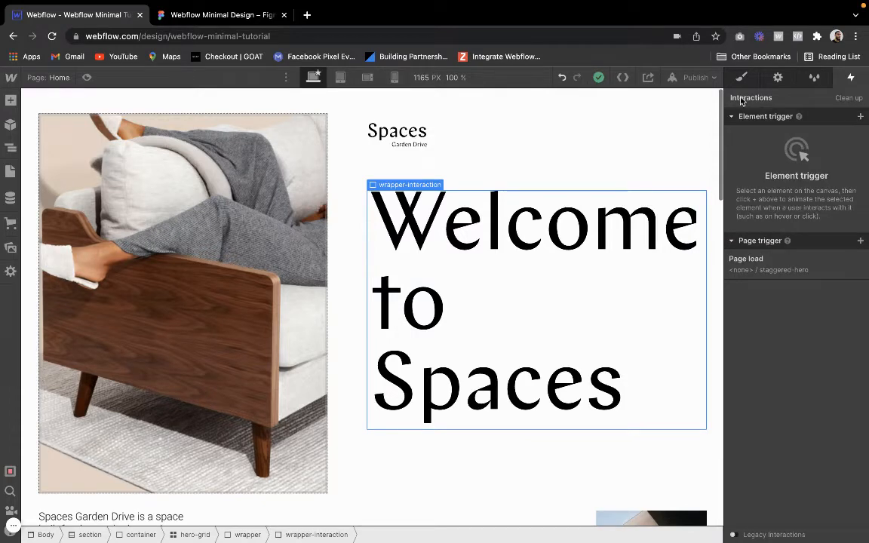
click(694, 77)
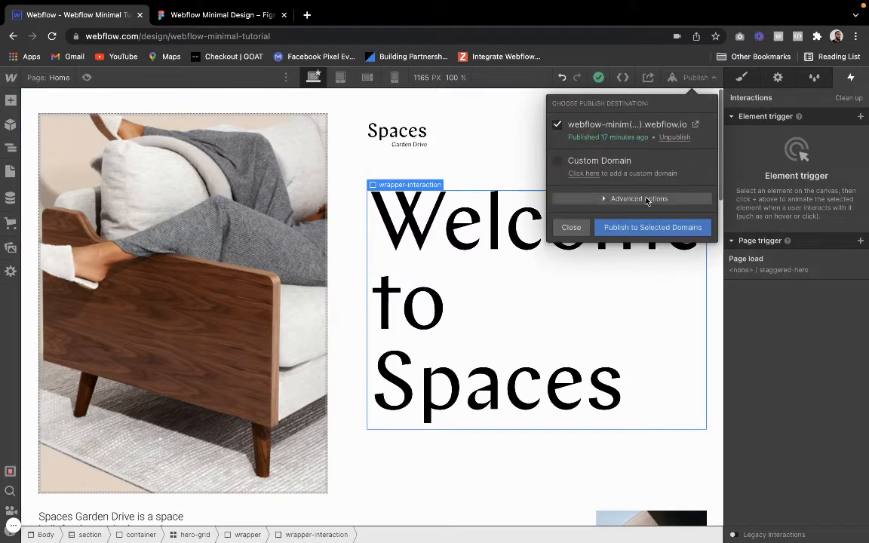
click(639, 229)
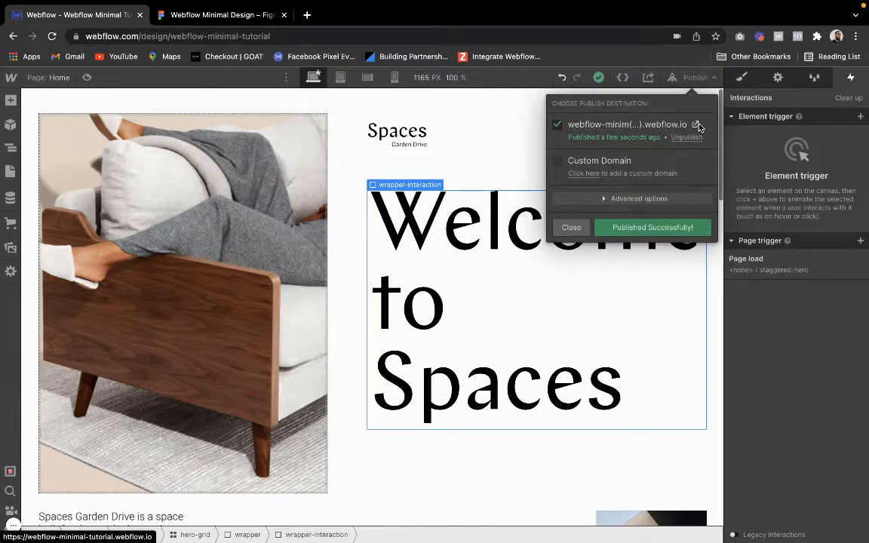
Check the heading animation on the published site, and come back to the designer with the publish dialog closed.
click(697, 125)
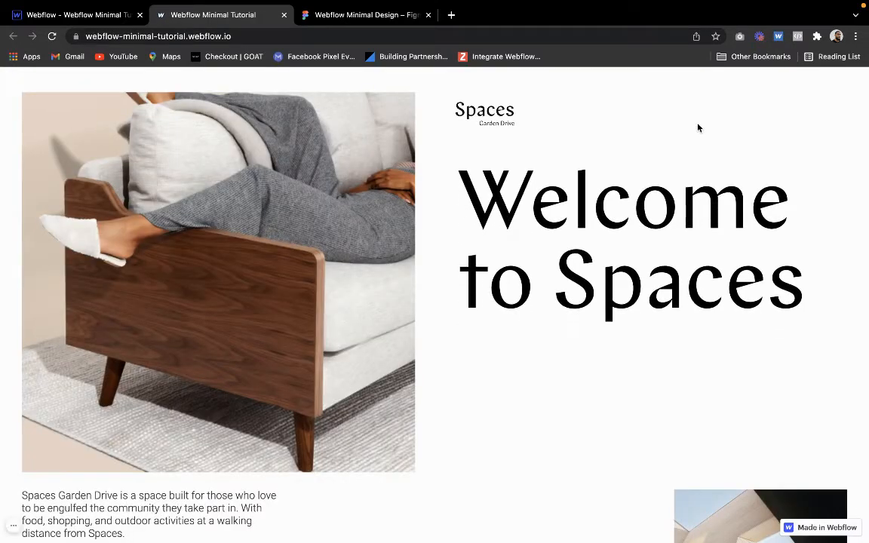
click(284, 15)
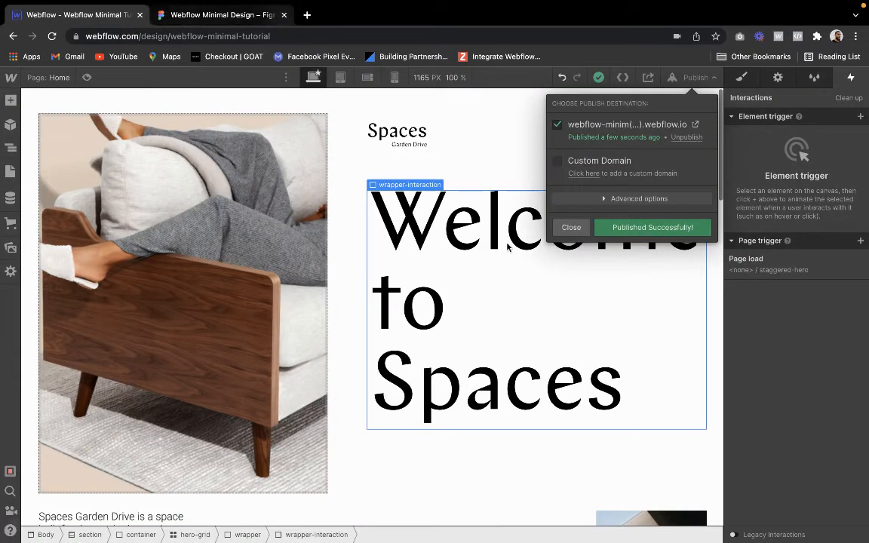
click(570, 227)
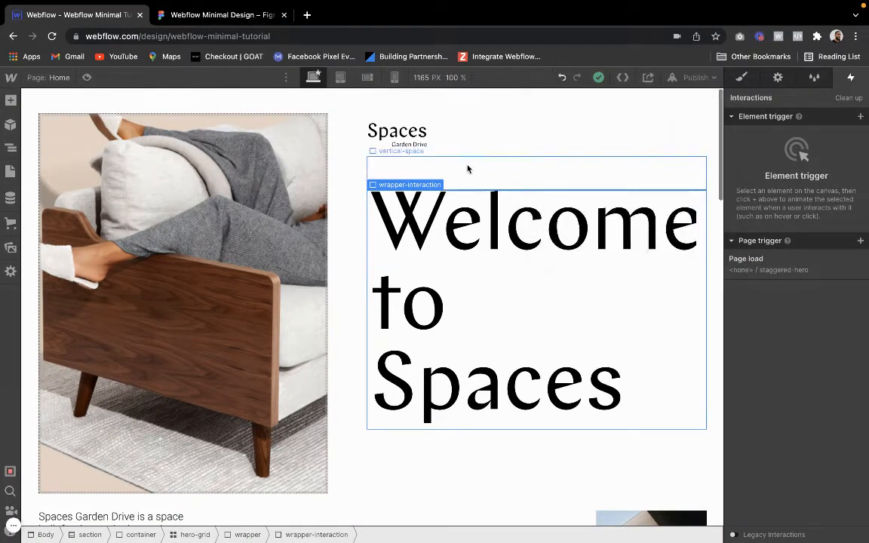
Examine the styles of the hero grid, image wrapper and heading wrapper, and the content below the hero.
click(365, 157)
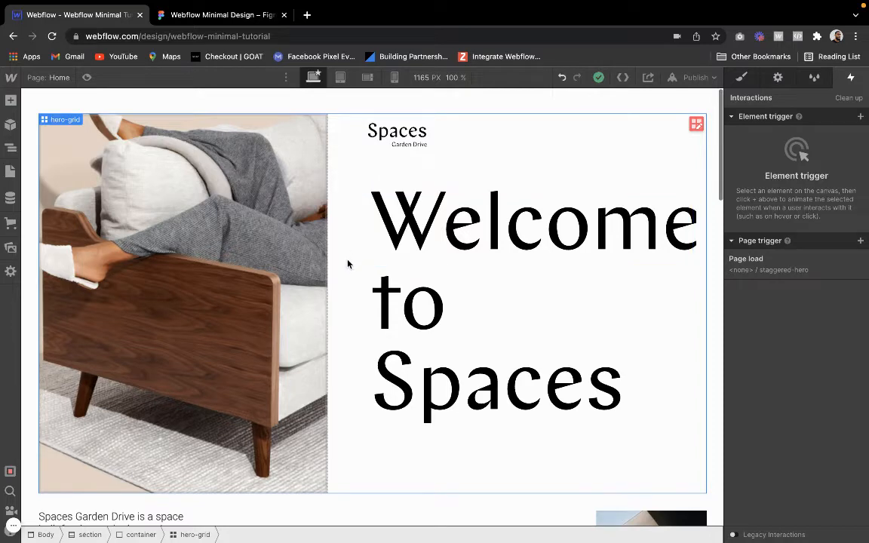
click(253, 266)
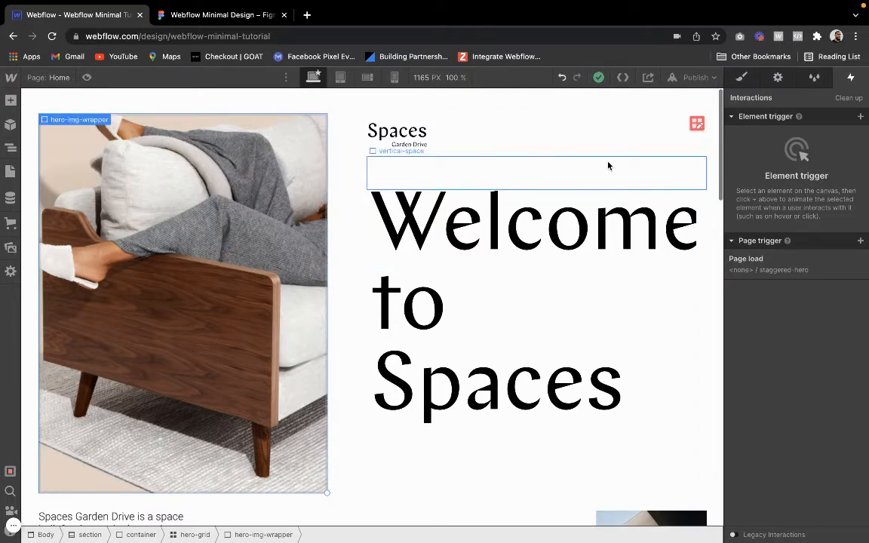
key(s)
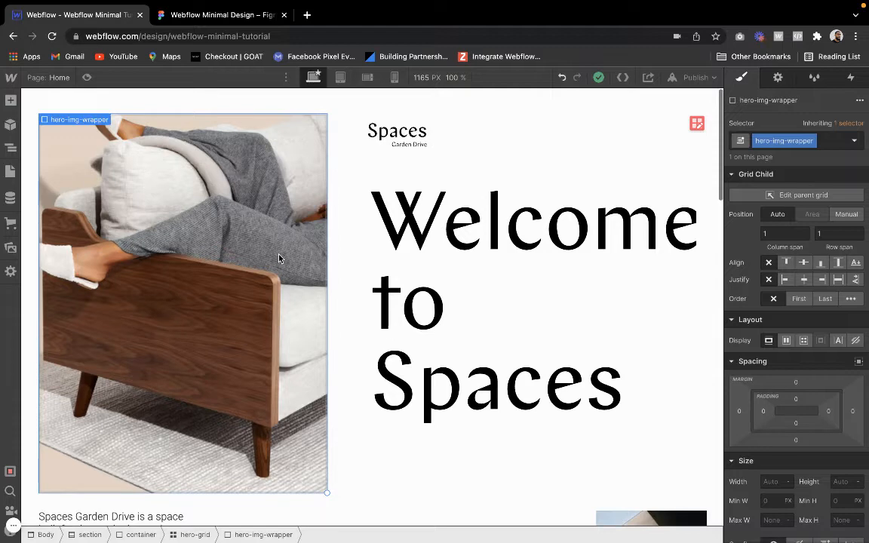
scroll(372, 281, down, 2)
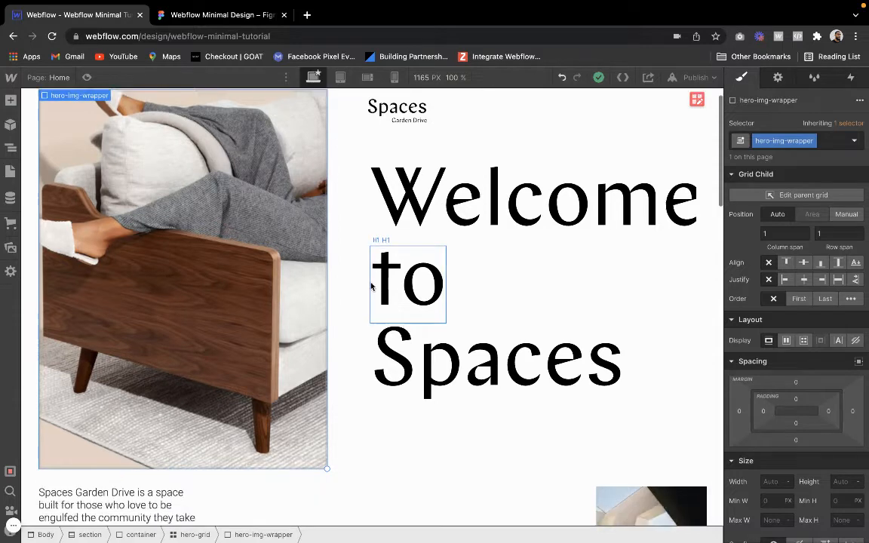
scroll(371, 281, down, 5)
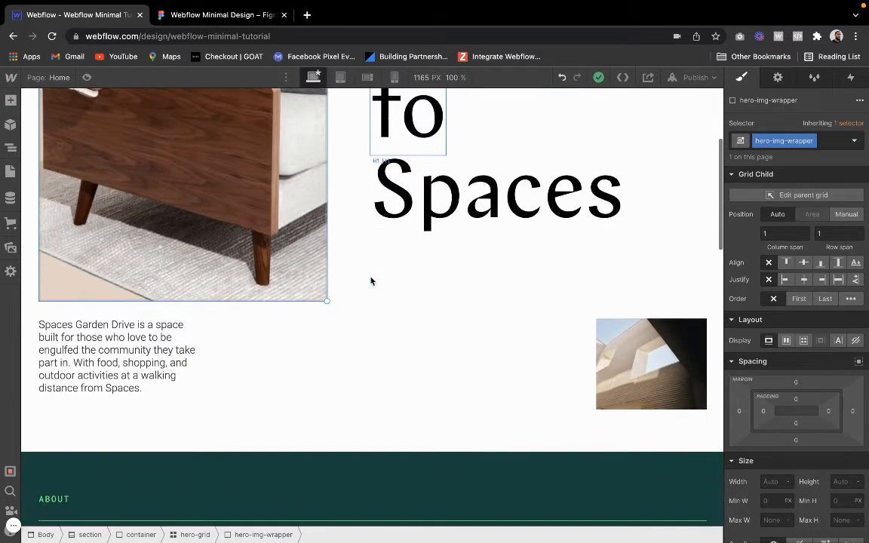
scroll(371, 280, down, 2)
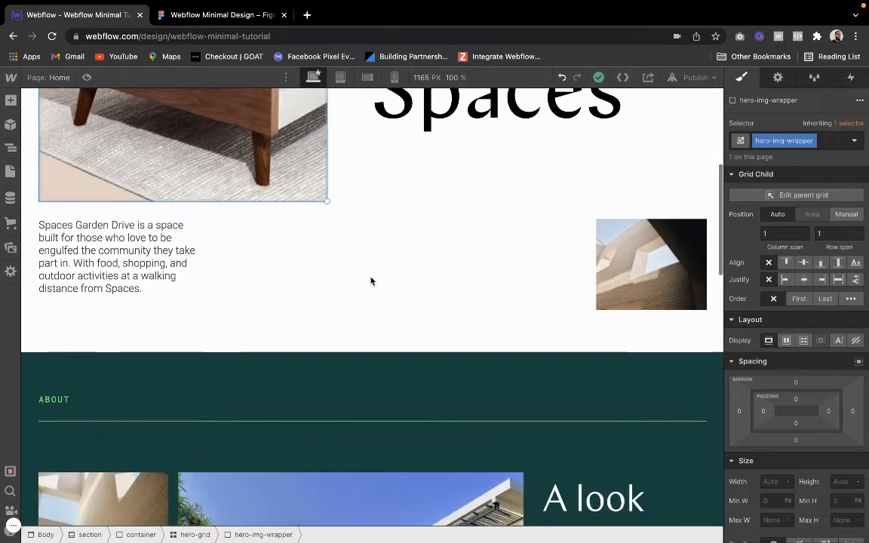
scroll(370, 281, up, 5)
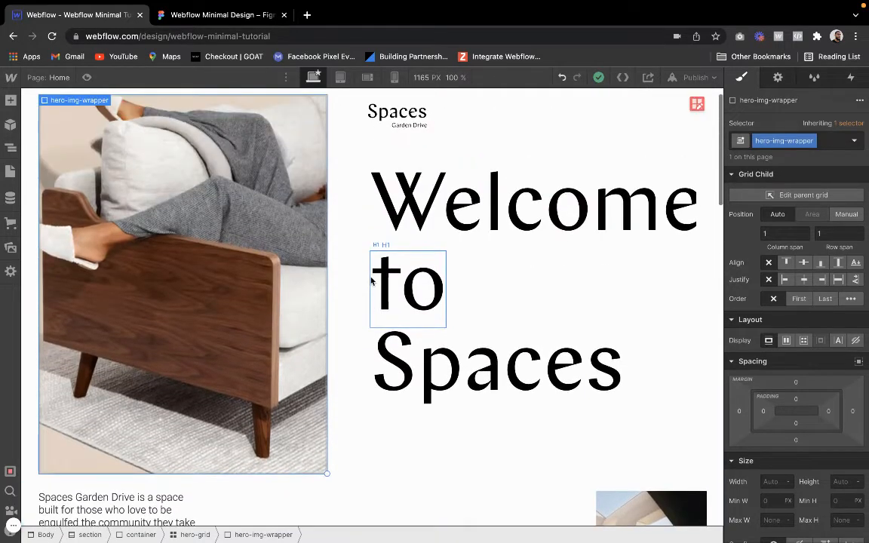
click(477, 259)
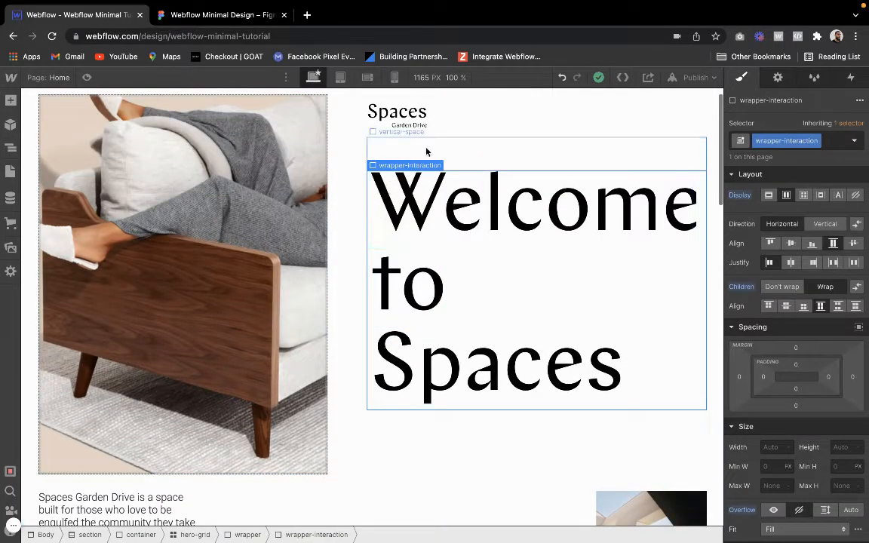
click(364, 169)
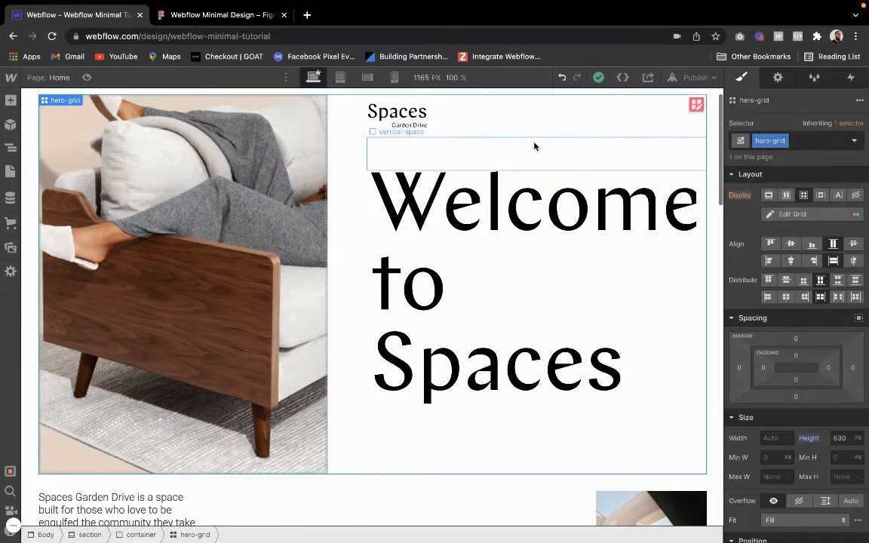
scroll(535, 143, up, 1)
Reopen the staggered-hero animation of the page load trigger for editing.
click(651, 108)
click(838, 79)
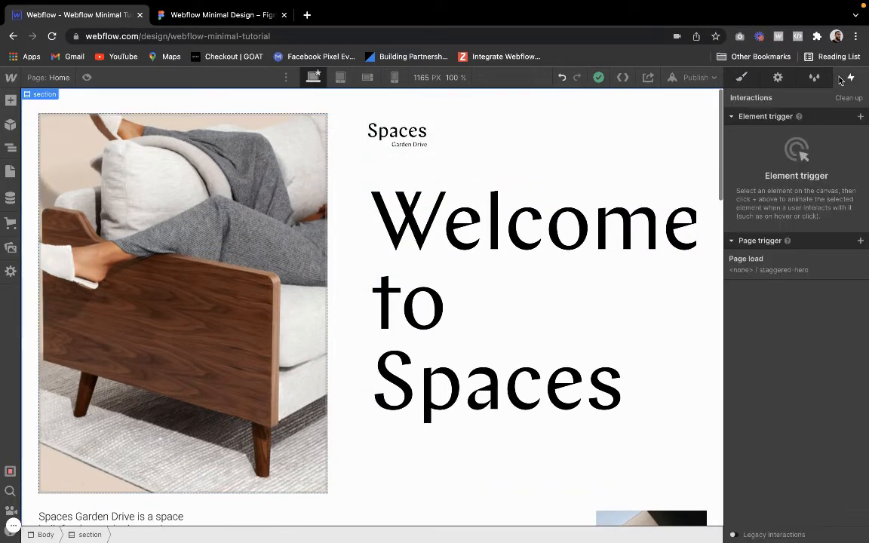
click(773, 260)
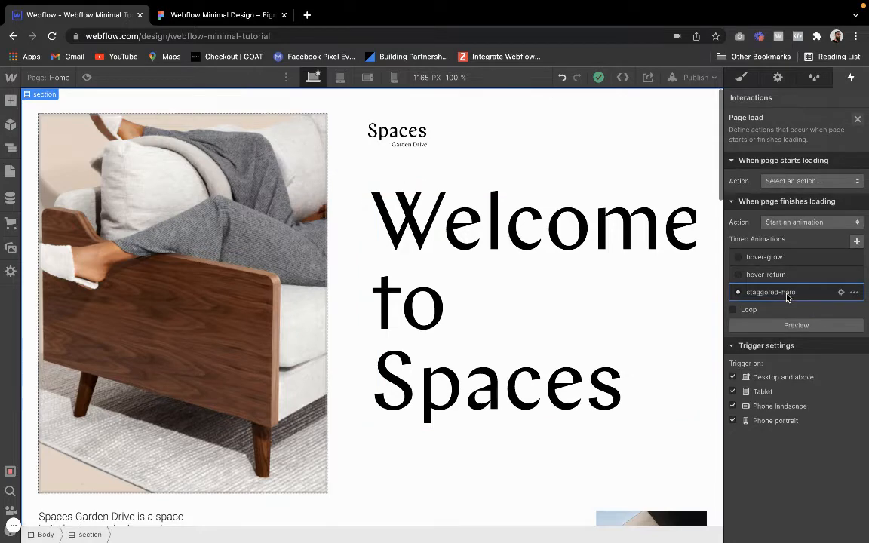
click(786, 295)
Add an Opacity action for the wide-grid with the intro text and small image below the hero.
scroll(549, 318, down, 3)
scroll(549, 318, up, 1)
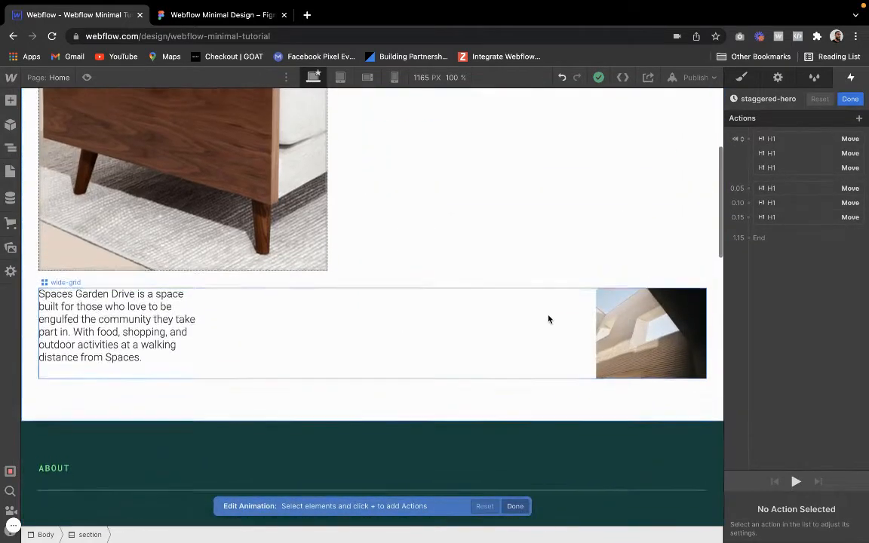
click(516, 347)
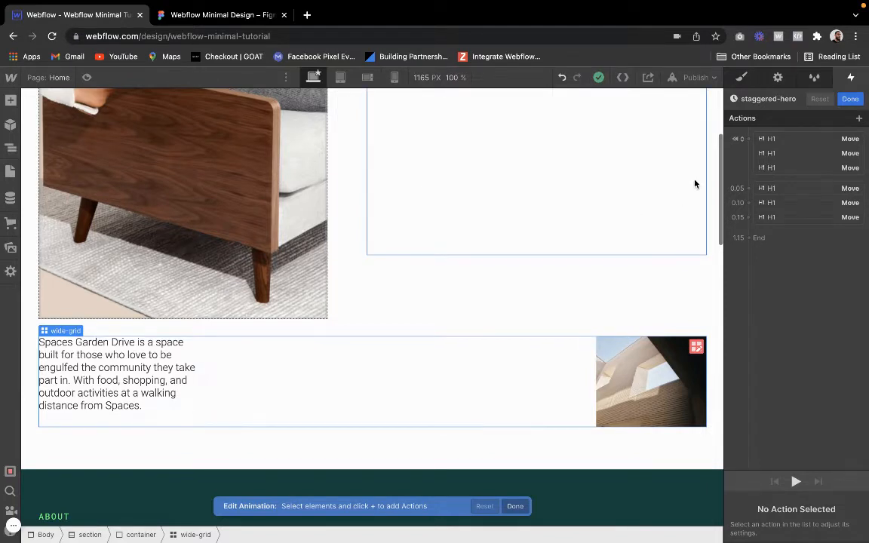
click(750, 140)
click(740, 246)
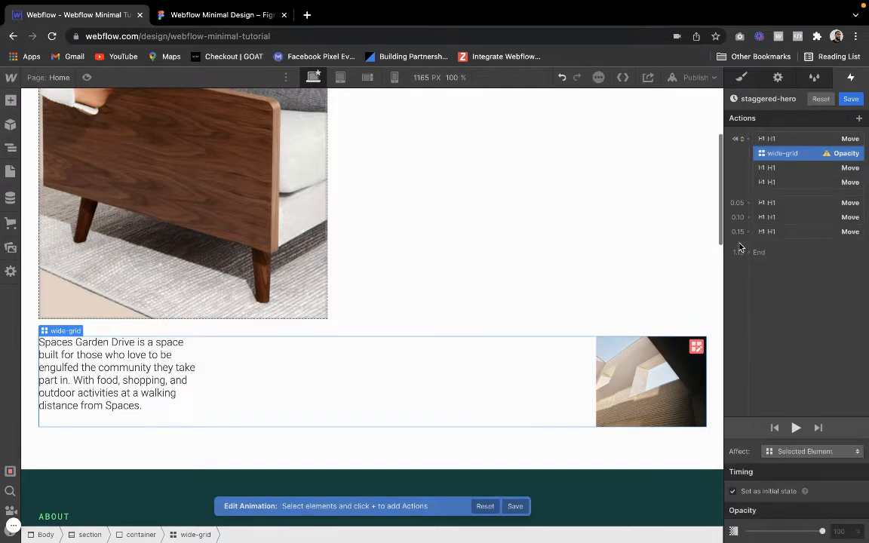
Place the wide-grid Opacity action after the initial heading moves and make it an initial state at 0% opacity.
drag(786, 155, 784, 193)
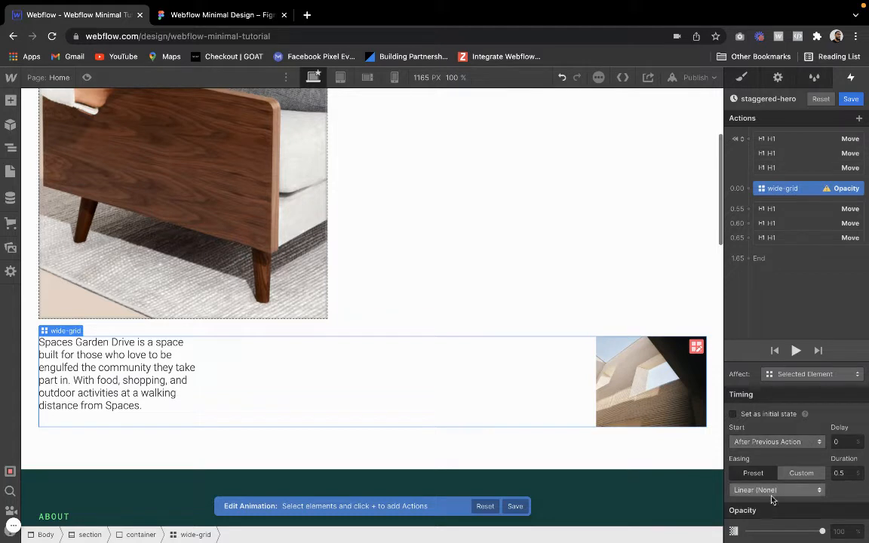
drag(821, 532, 617, 519)
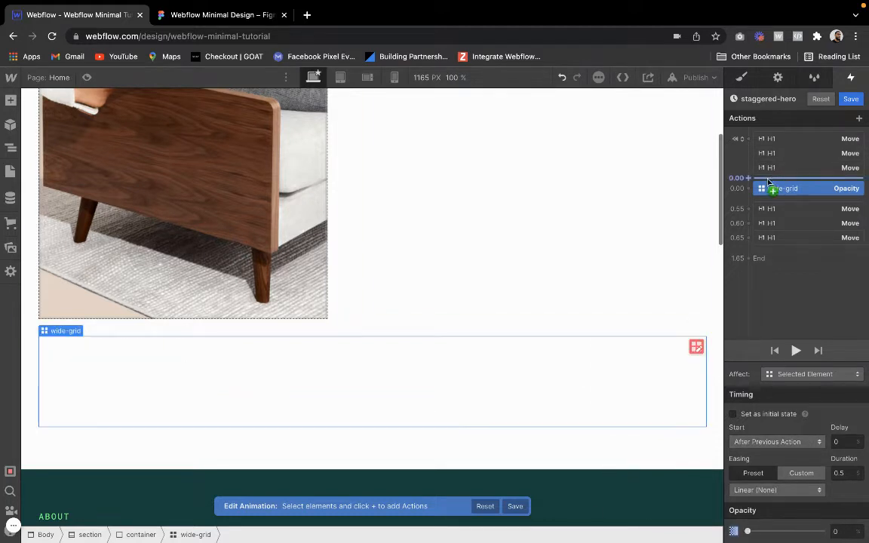
click(734, 414)
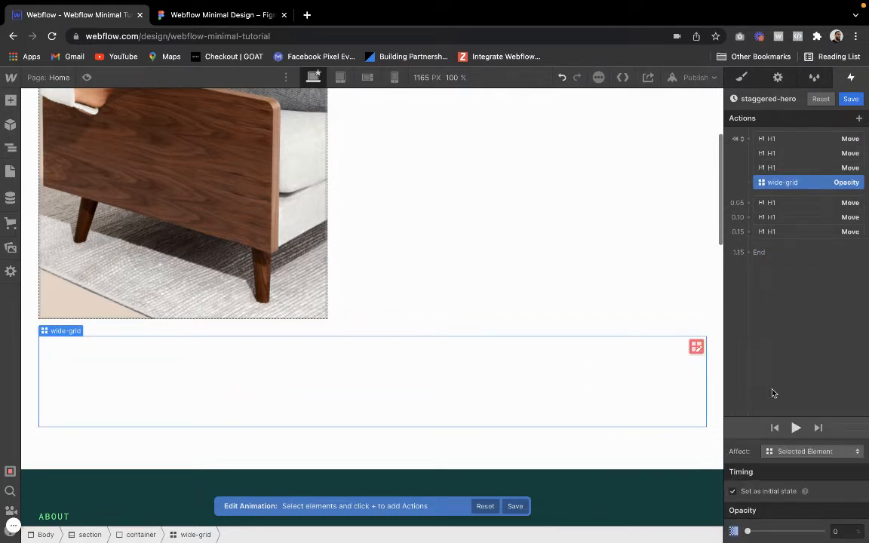
Add a second Opacity action for the wide-grid at the end of the timeline, at 100% opacity with Ease easing.
click(758, 258)
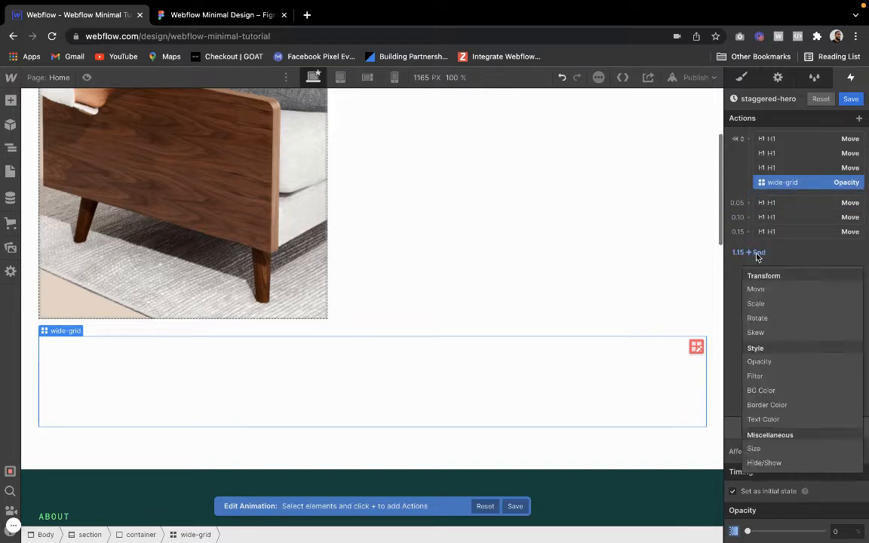
click(758, 363)
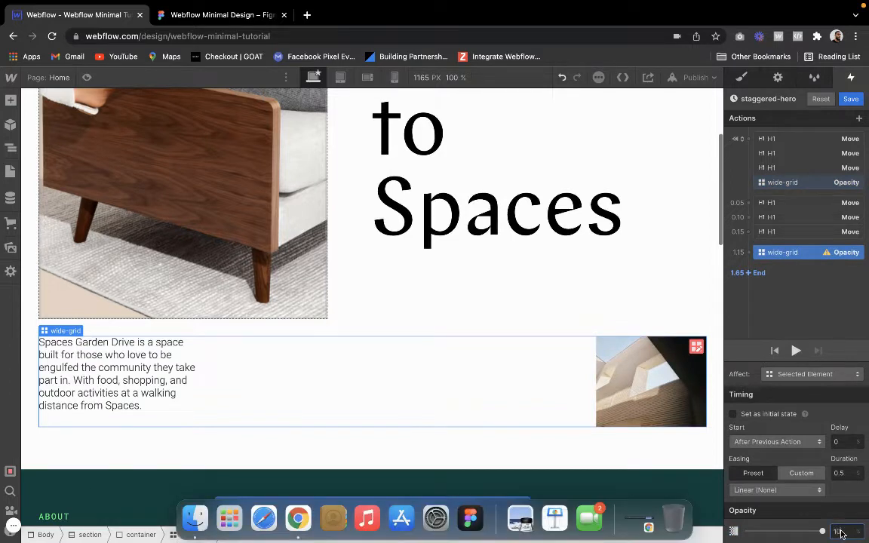
text(100)
key(Return)
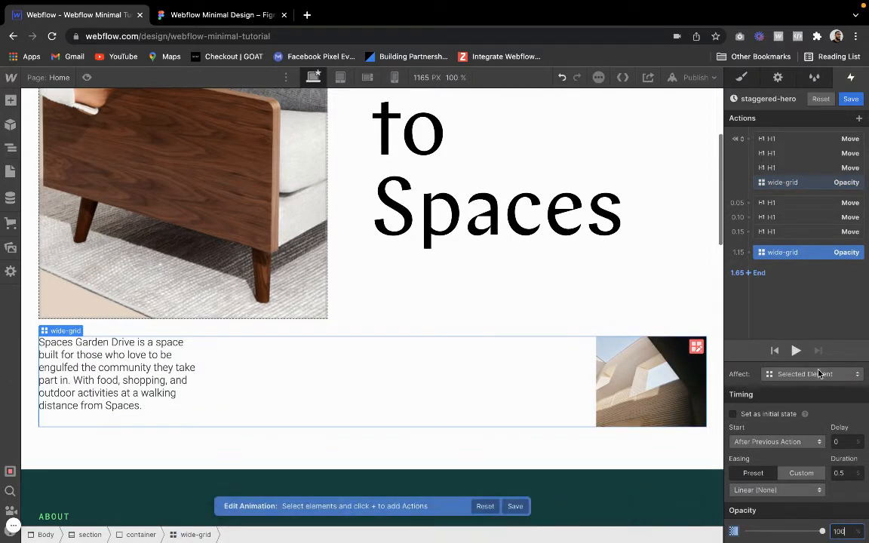
click(777, 489)
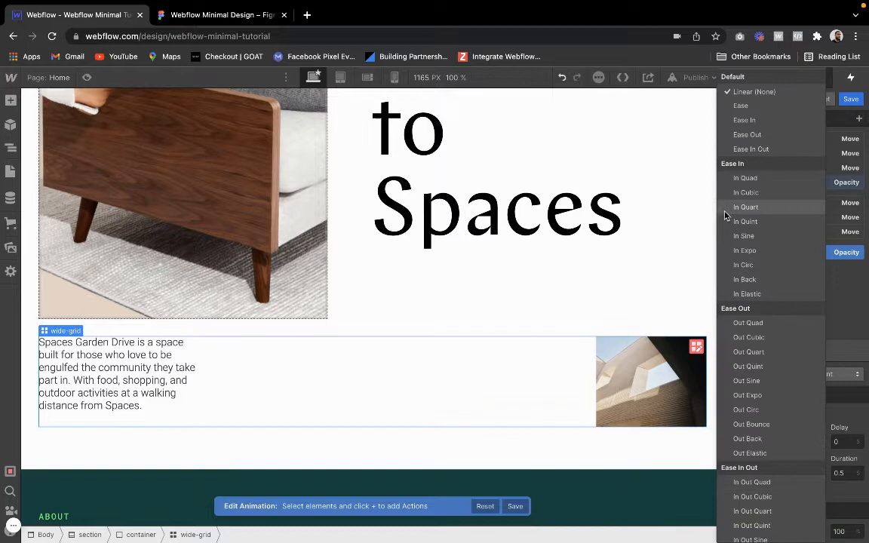
click(742, 107)
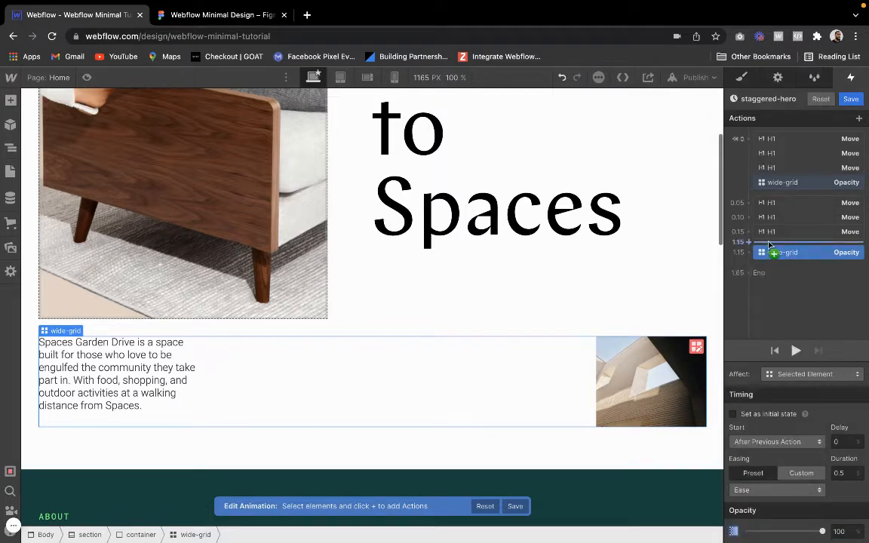
Give the wide-grid's 100% Opacity action a 1 s duration, starting with the previous action after a 0.2 s delay.
click(842, 472)
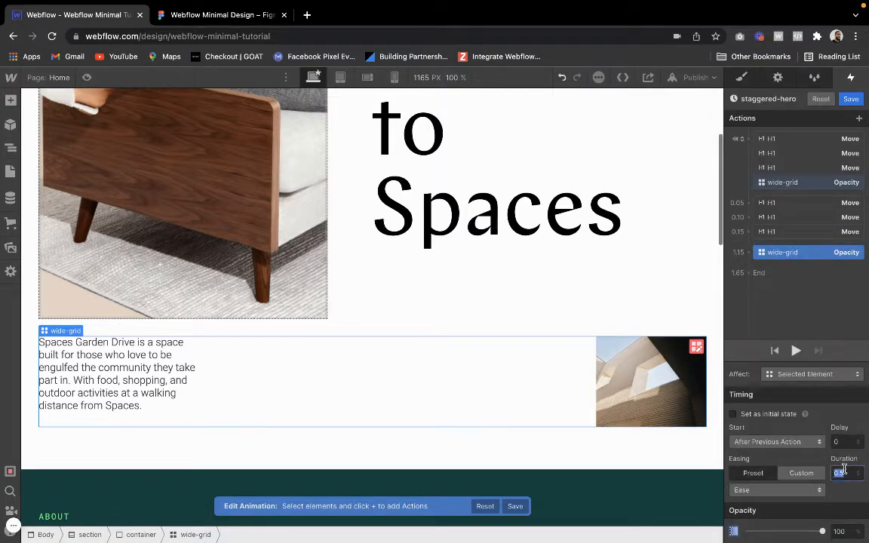
text(1)
mouse_move(744, 252)
mouse_down()
mouse_move(745, 223)
mouse_move(743, 242)
mouse_up()
click(840, 441)
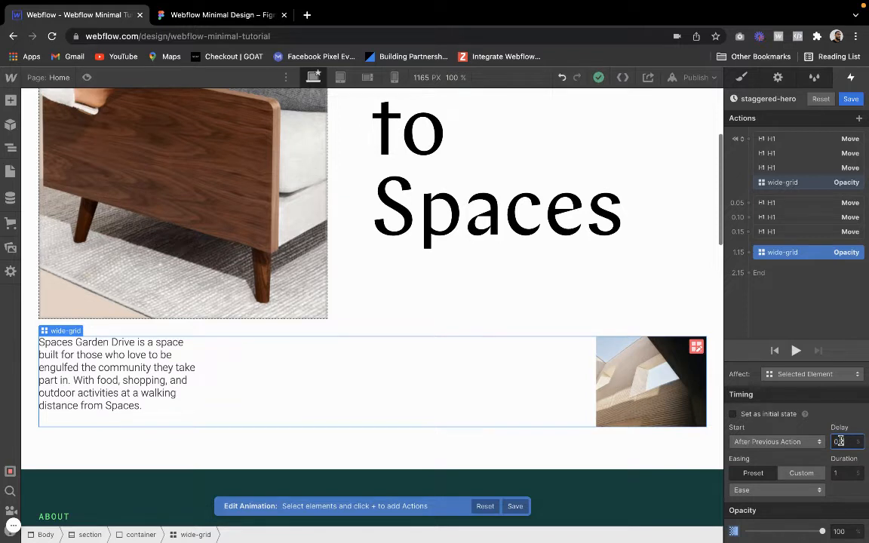
text(0.2)
click(762, 442)
click(771, 457)
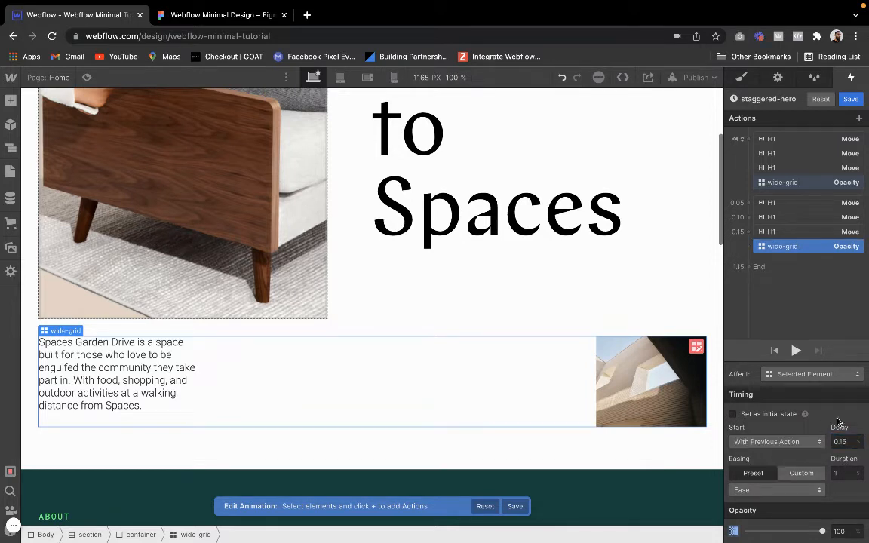
double_click(841, 442)
text(0.2)
Preview the page to check how the heading words and the grid below the hero animate on load.
scroll(577, 247, up, 4)
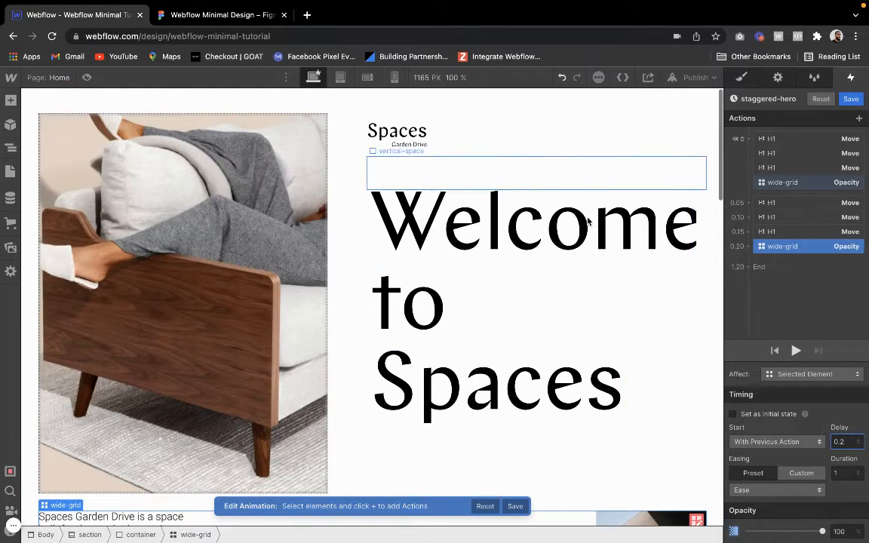
click(88, 78)
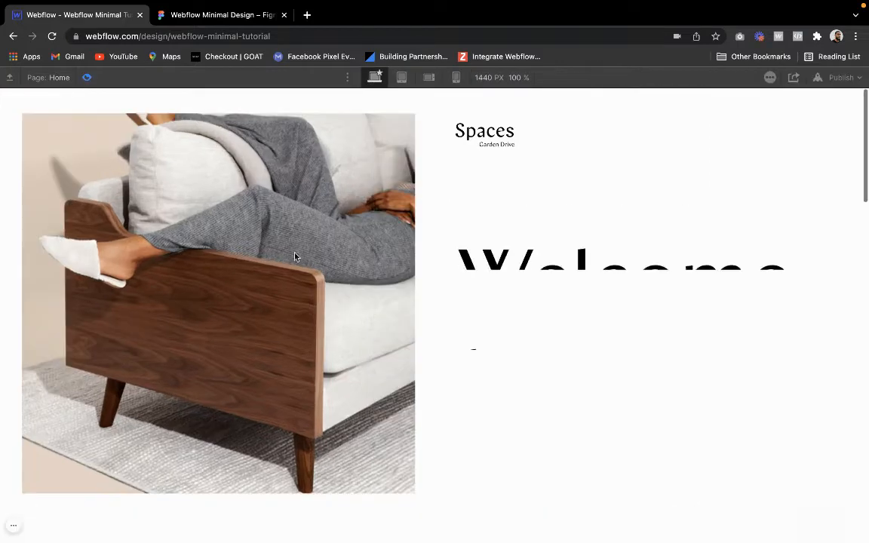
scroll(265, 227, down, 3)
scroll(153, 156, up, 3)
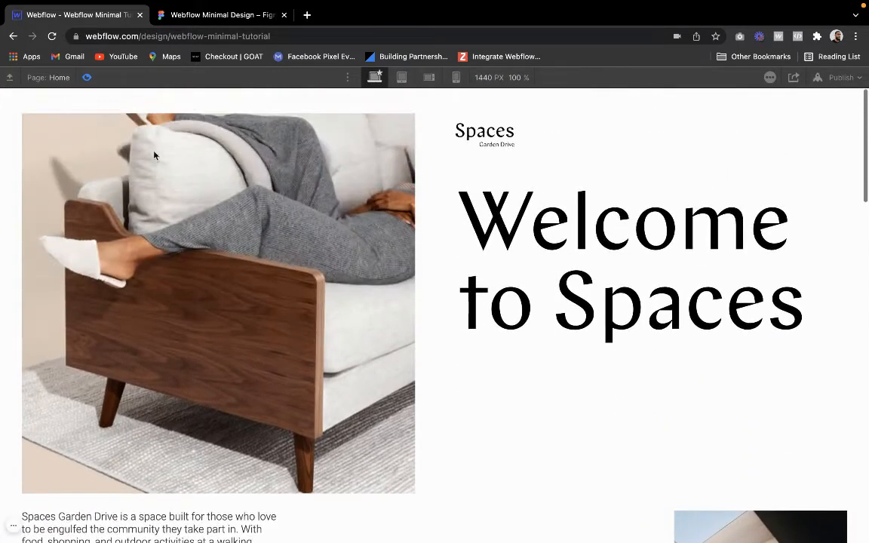
click(88, 78)
click(88, 78)
scroll(109, 177, down, 1)
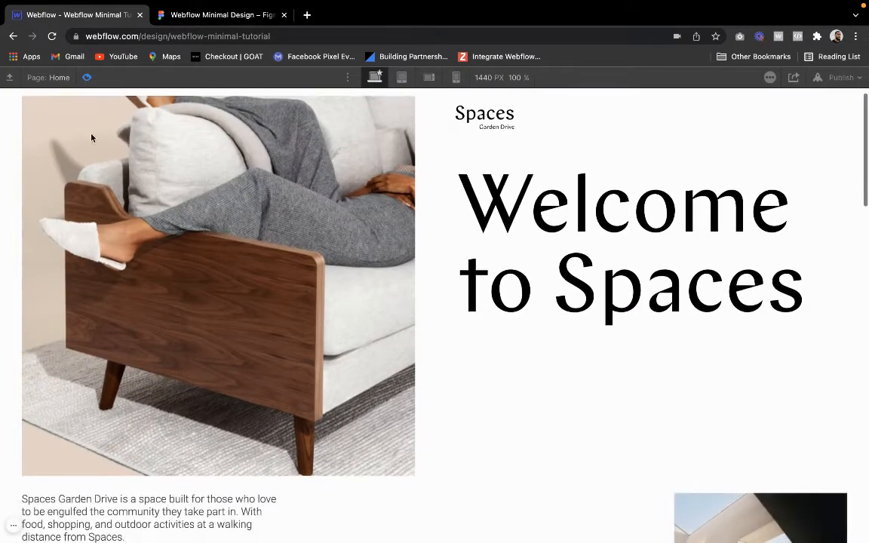
click(87, 78)
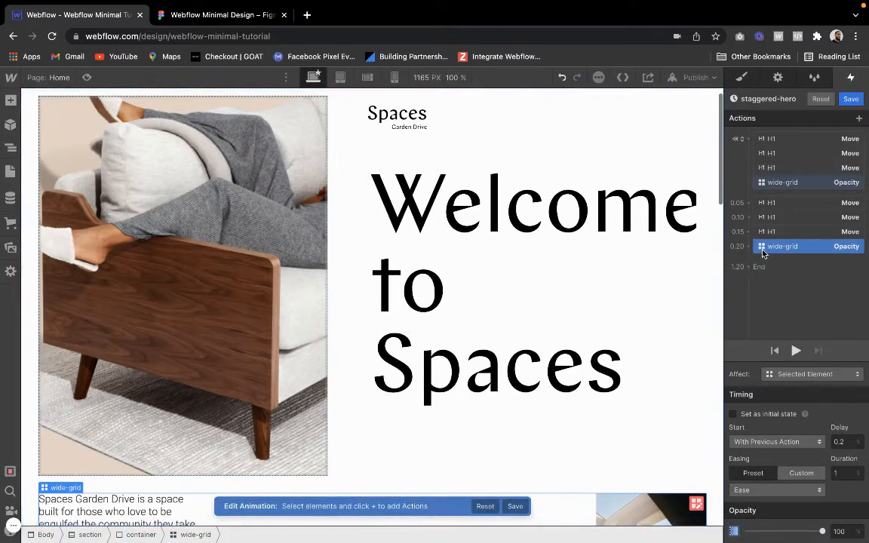
Try a 0.25 s delay on the wide-grid's fade-in and play the animation.
click(846, 442)
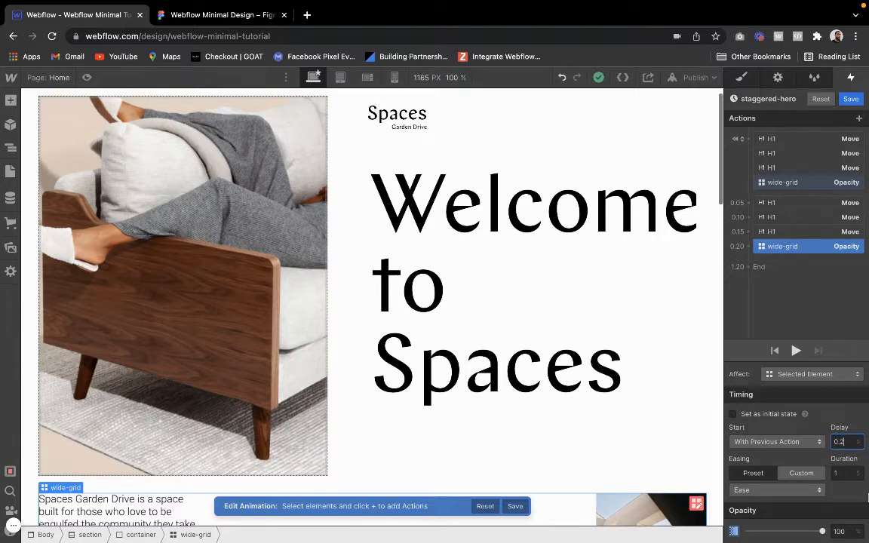
text(5)
click(796, 351)
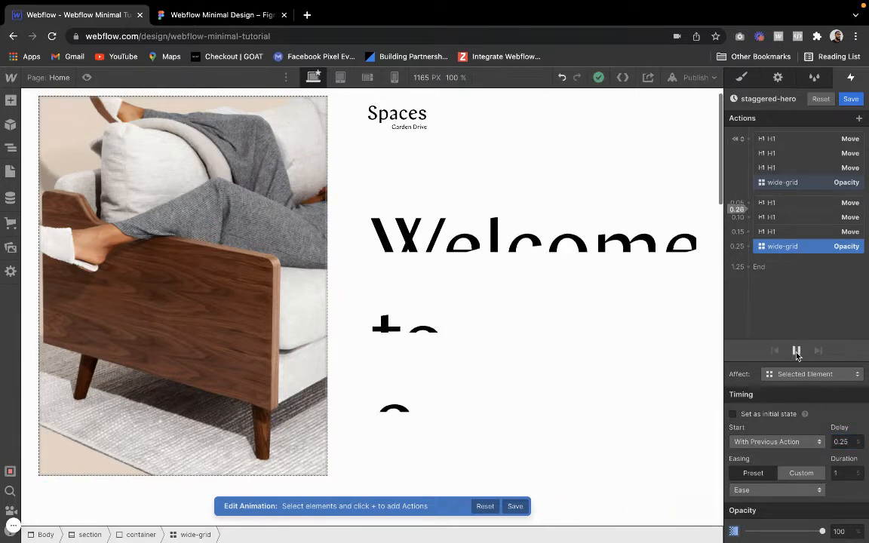
Set the wide-grid fade-in delay to 0.3 s, preview the result and save the staggered-hero animation.
click(848, 442)
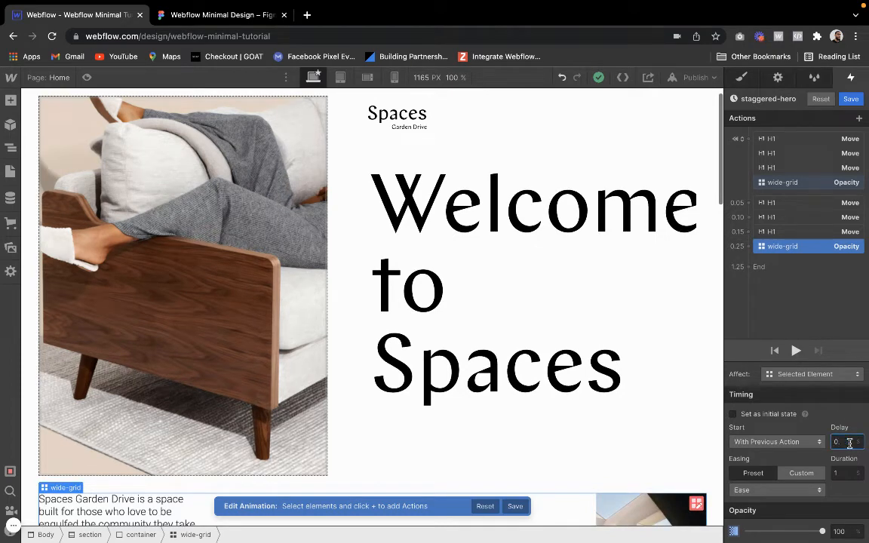
text(0.3)
click(795, 351)
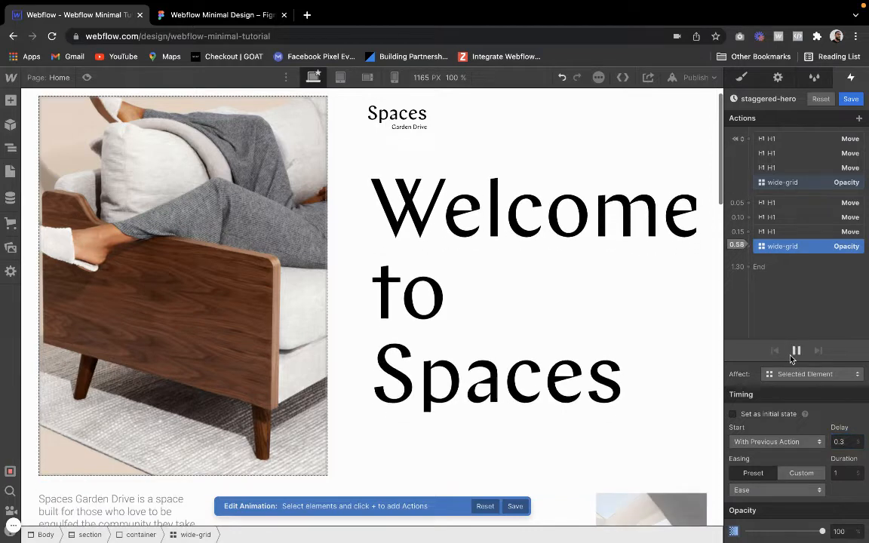
click(86, 77)
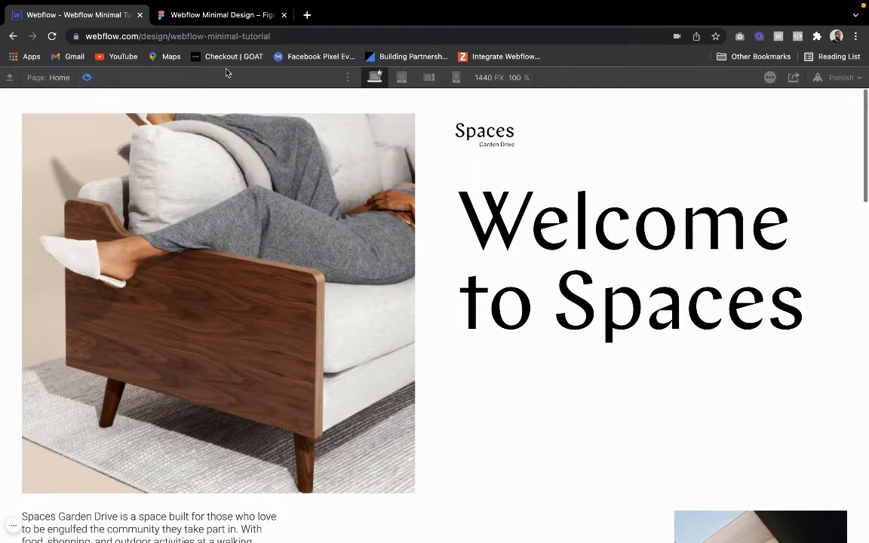
click(88, 77)
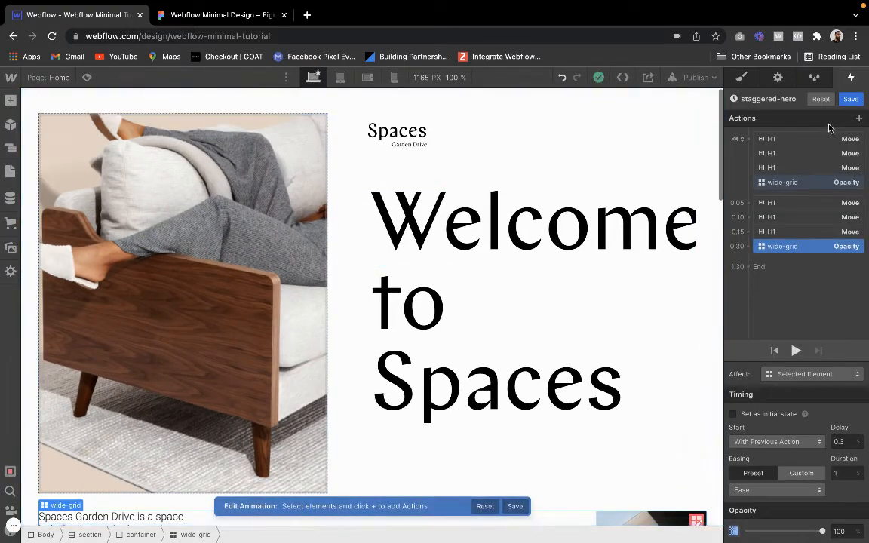
click(851, 99)
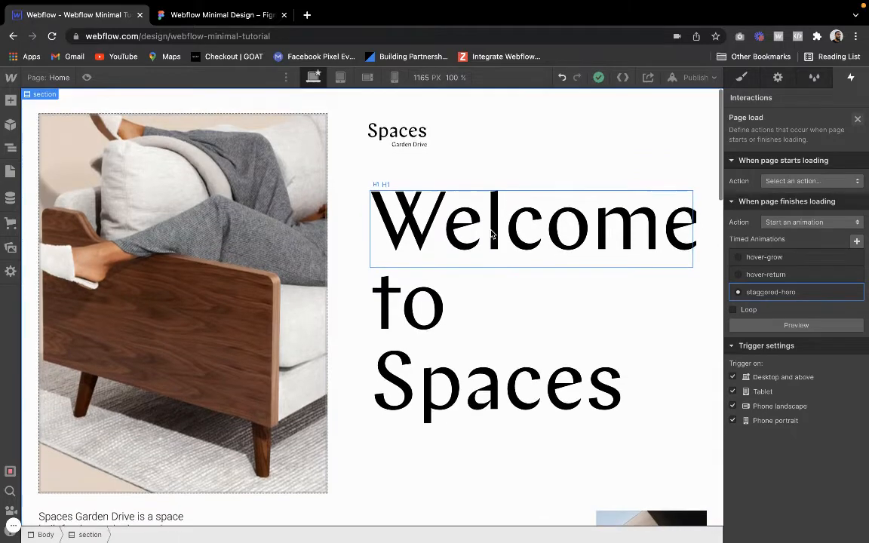
click(858, 120)
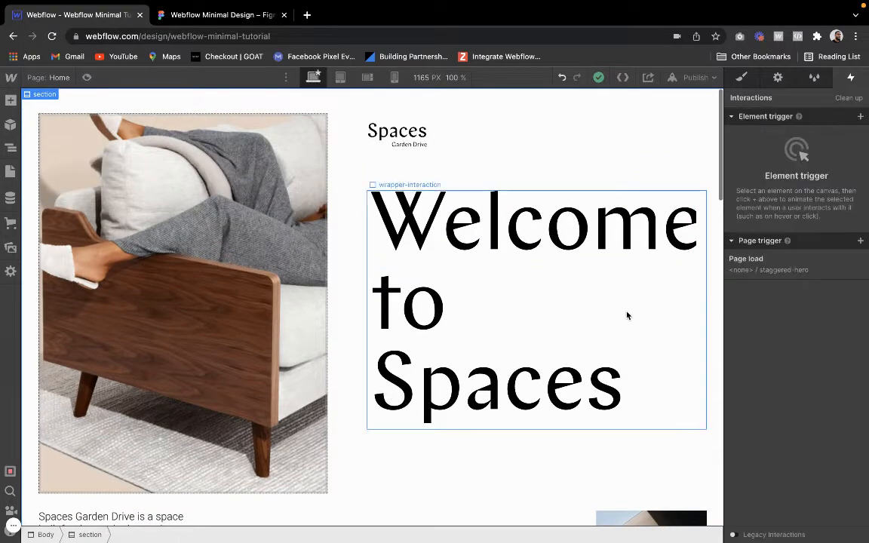
Examine the About section's structure, including the text wrapper in its three-column grid and the Apply Today heading's absolute wrapper.
scroll(627, 315, down, 1)
scroll(627, 315, down, 7)
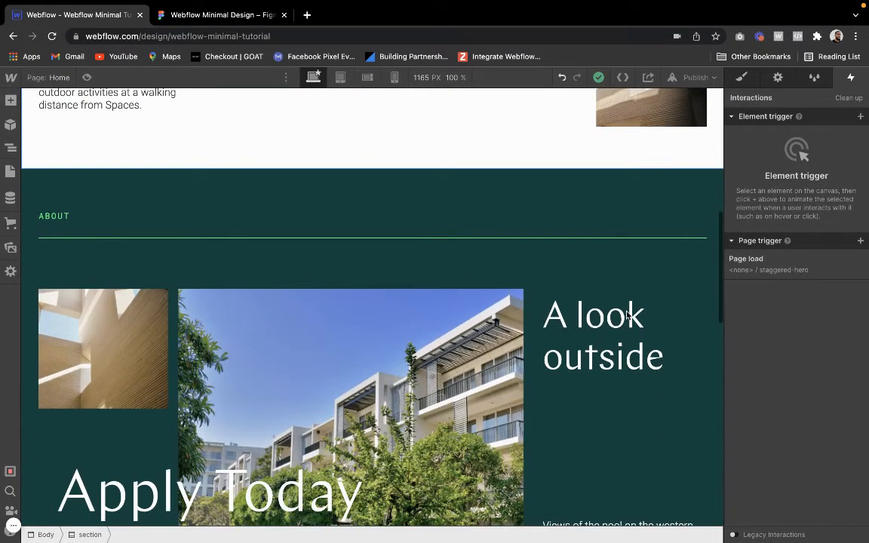
scroll(627, 315, down, 2)
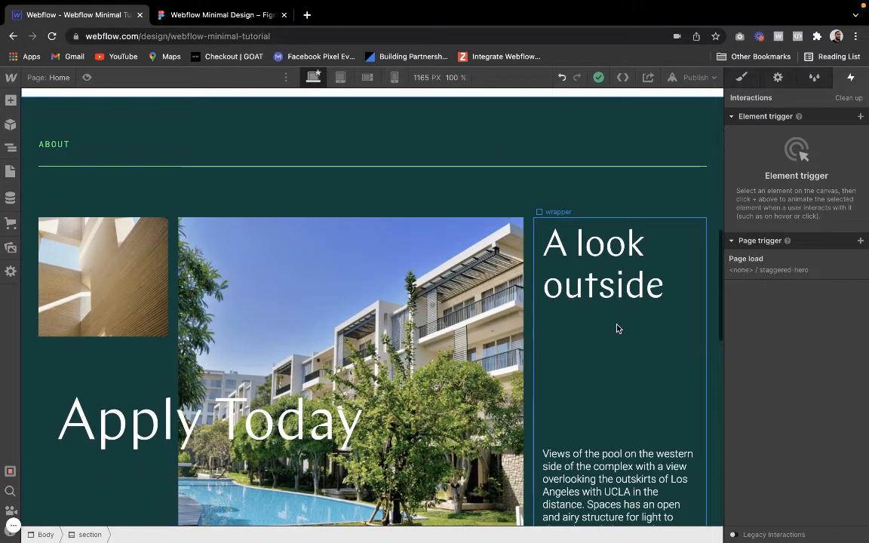
click(617, 327)
mouse_move(553, 212)
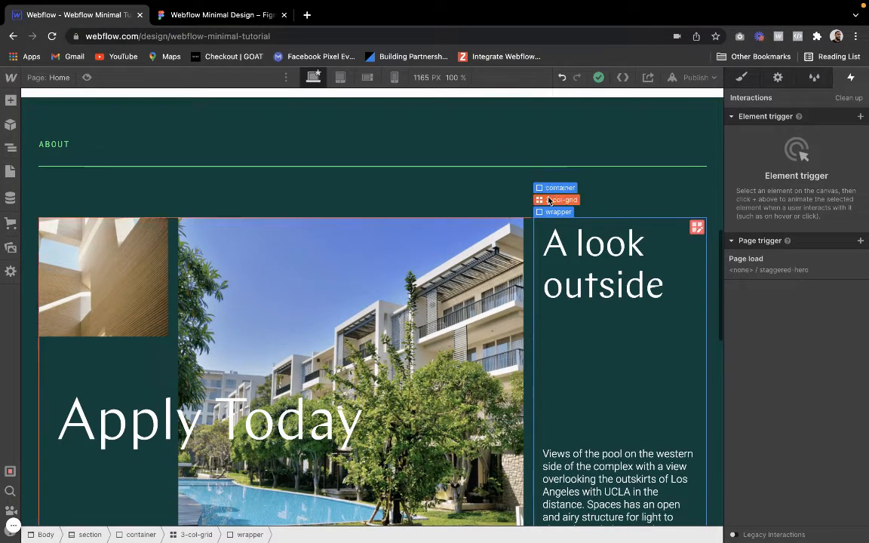
click(566, 106)
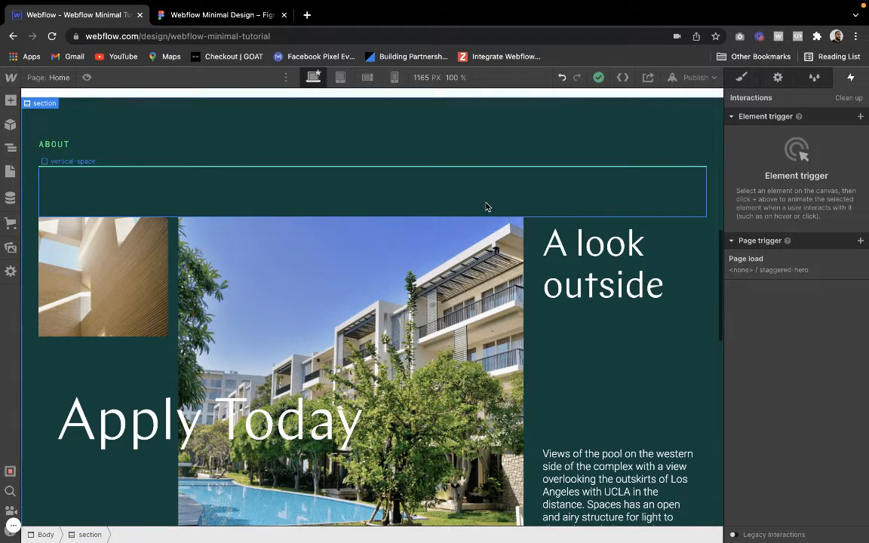
scroll(489, 206, down, 1)
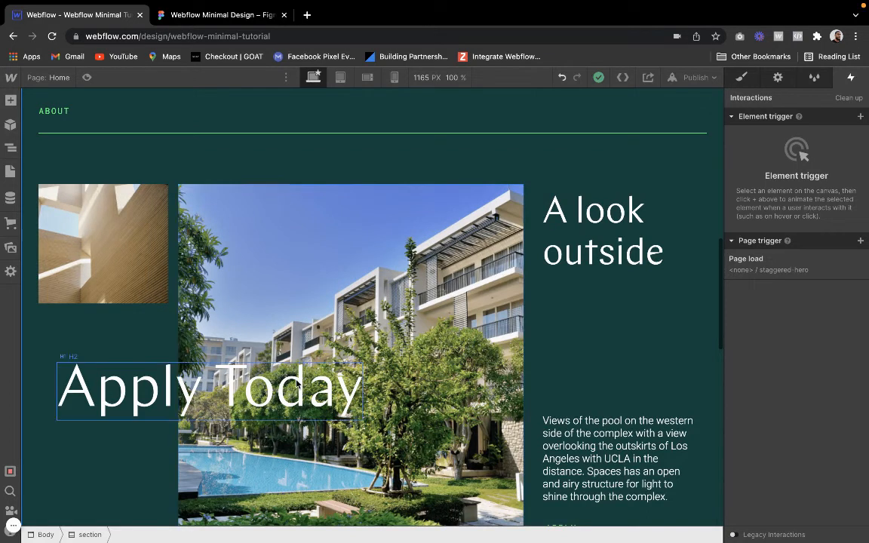
click(72, 370)
click(74, 344)
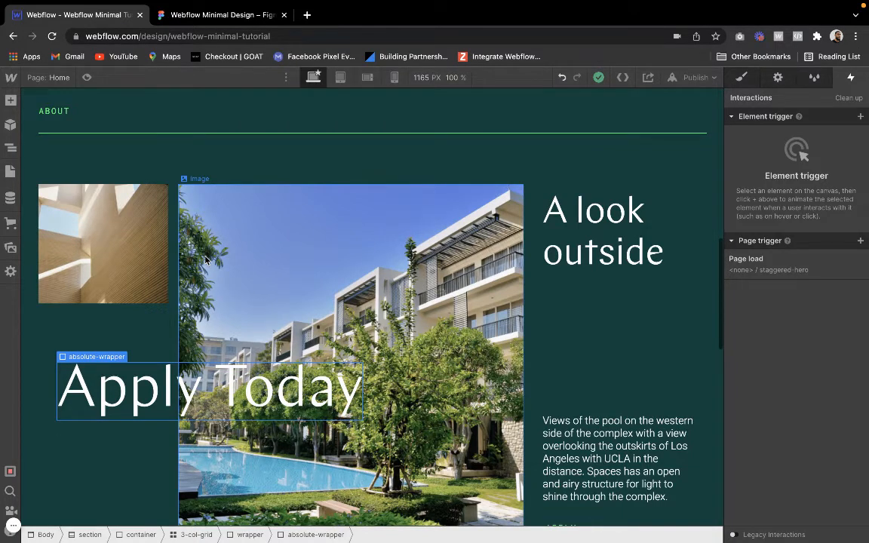
scroll(205, 259, up, 2)
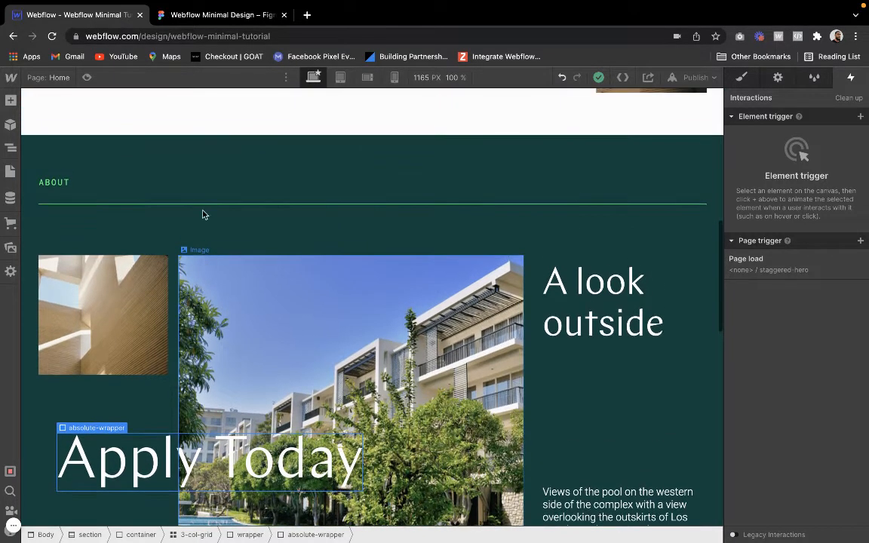
Add a Scroll into view trigger to the green About section that starts an animation when scrolled into view.
click(222, 162)
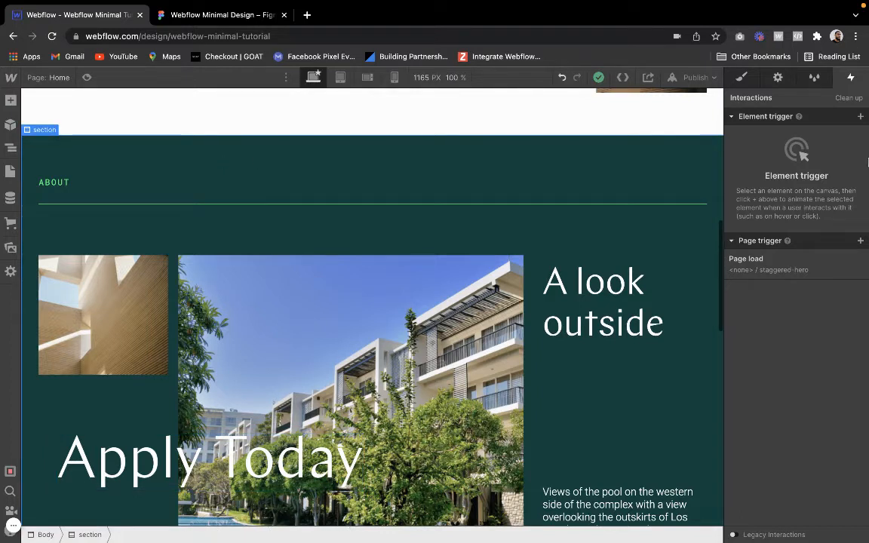
click(861, 117)
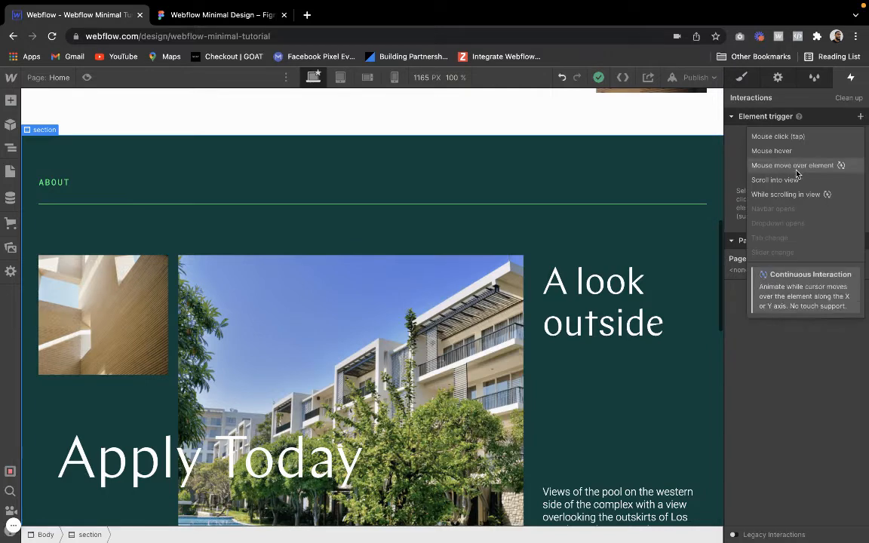
click(793, 181)
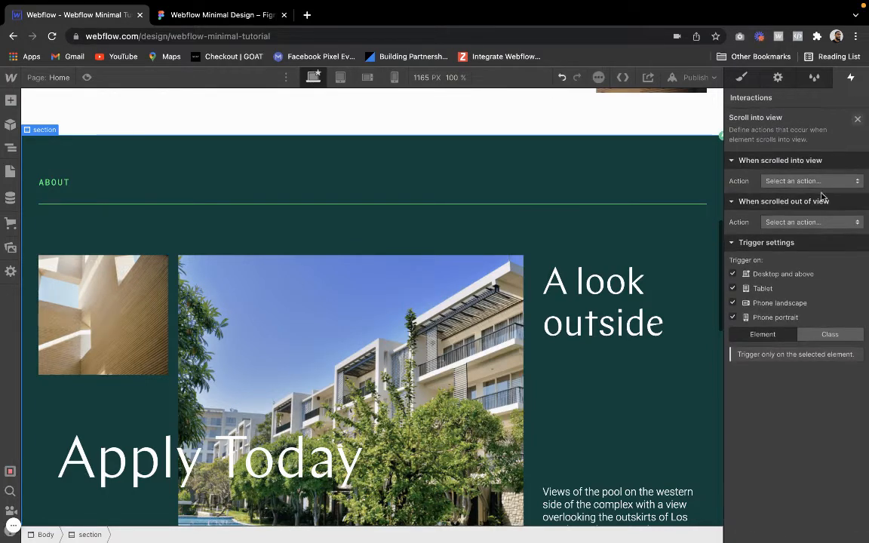
click(815, 182)
click(777, 215)
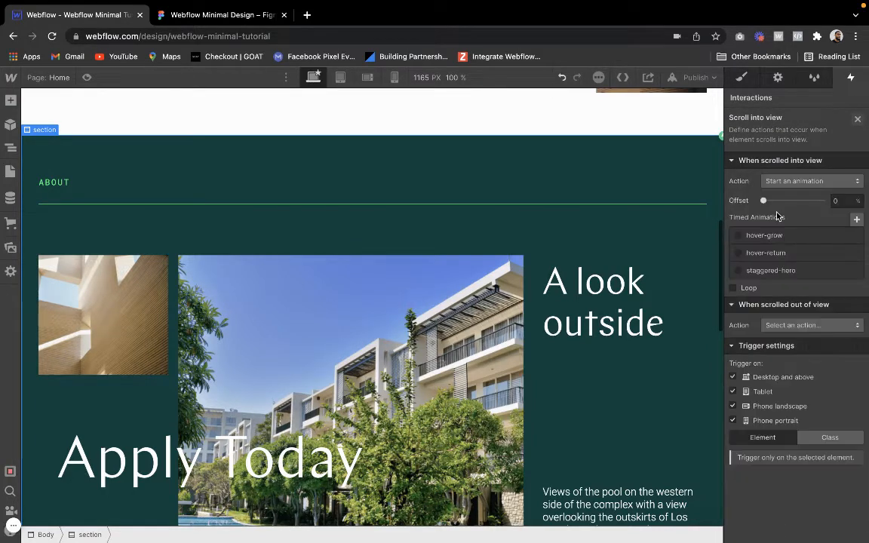
Create a timed animation named section-appear for the About section's scroll-into-view trigger.
click(856, 219)
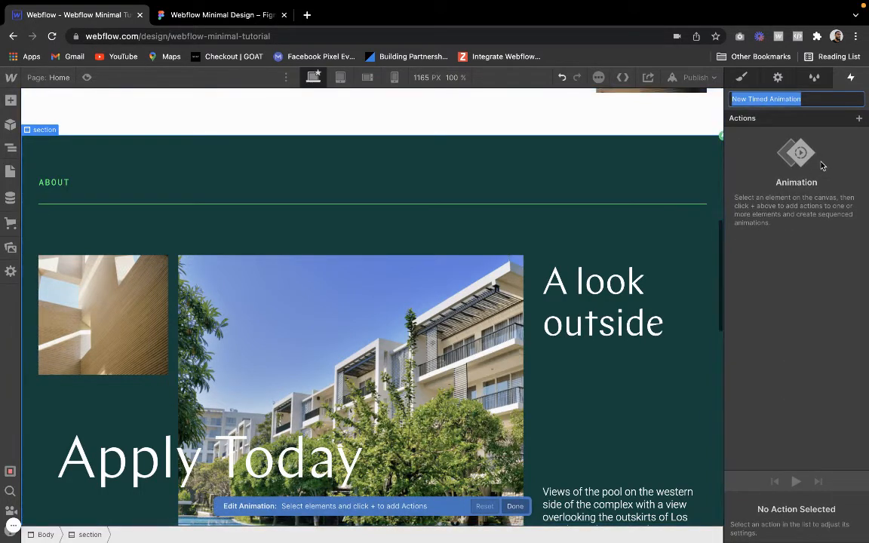
text(se)
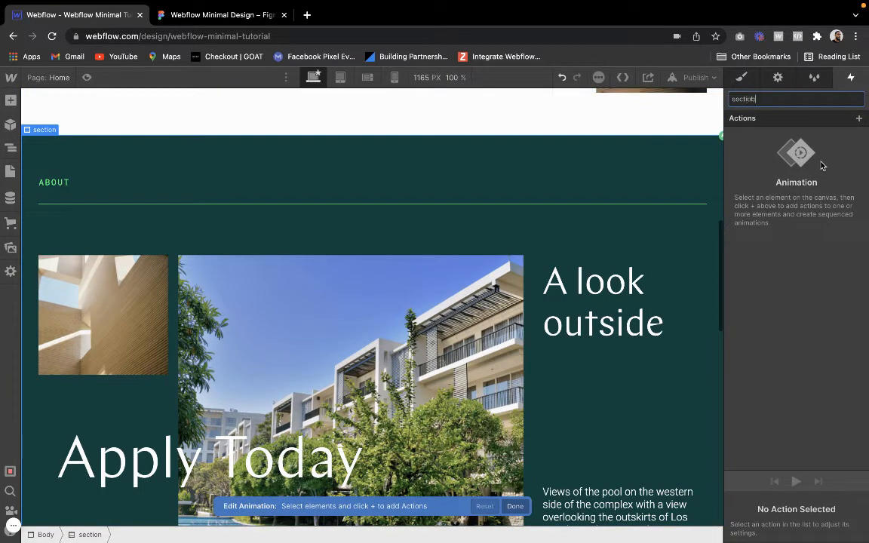
text(ction-a)
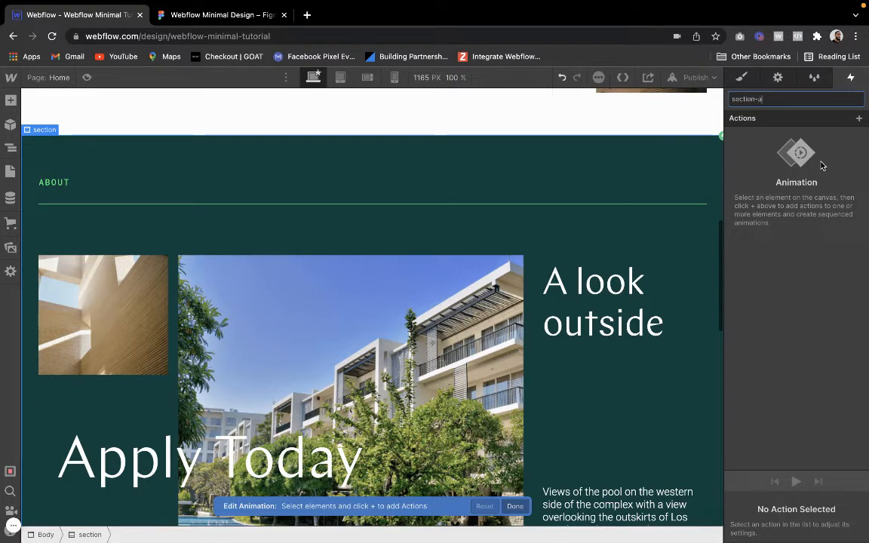
text(ppear)
key(Return)
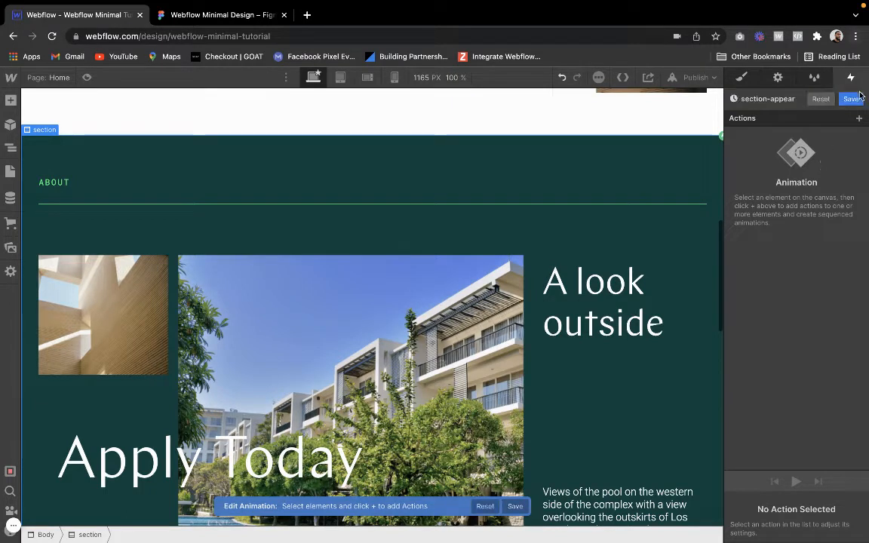
Add an Opacity action affecting the selected section element, with 0% opacity set as its initial state.
click(859, 119)
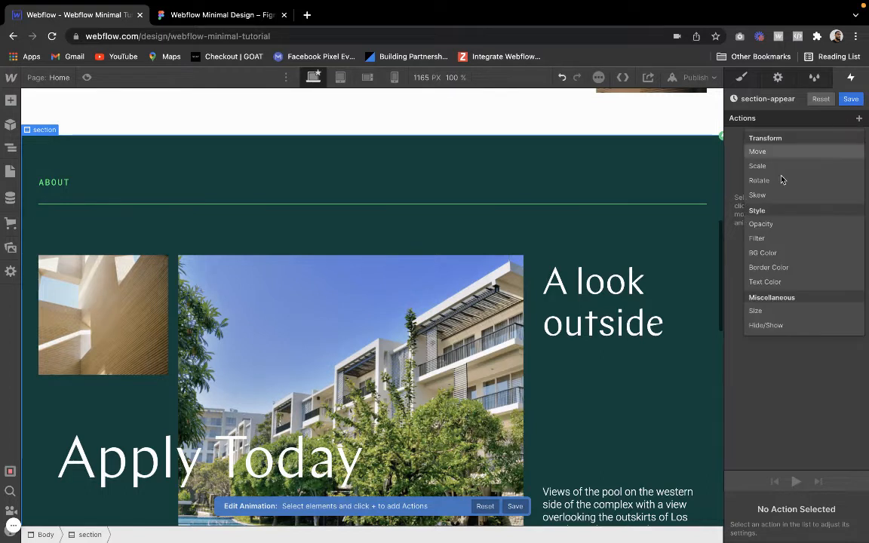
click(747, 224)
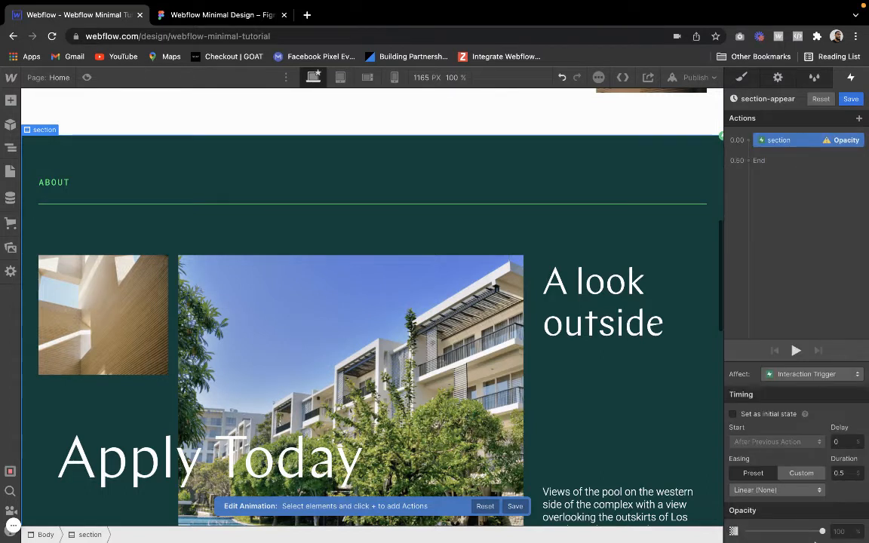
click(811, 374)
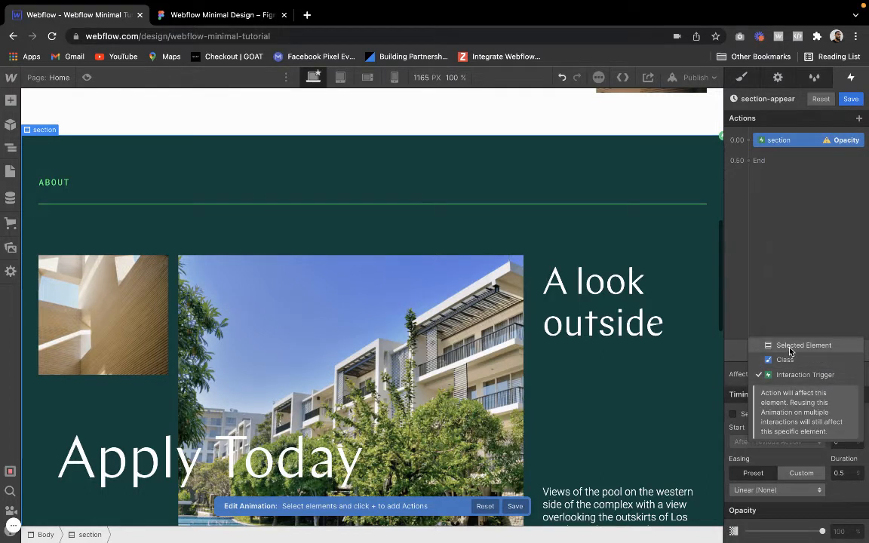
click(790, 347)
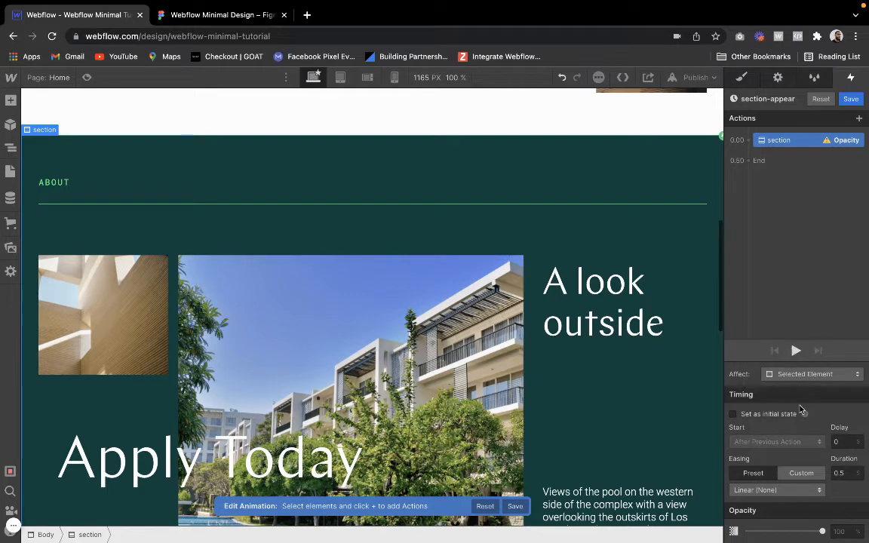
drag(823, 530, 743, 531)
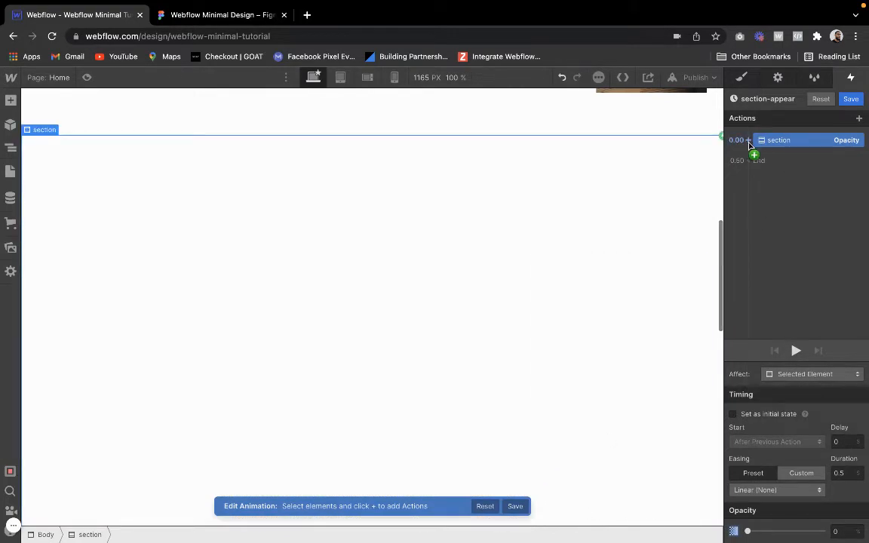
click(733, 415)
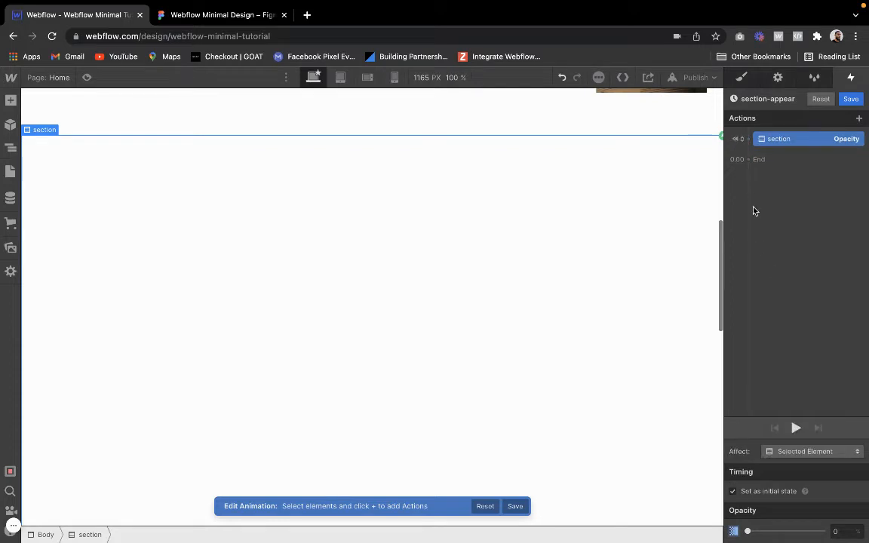
Add a second Opacity action raising the section to 100% with Ease easing, a 0.5 s delay and a 1 s duration.
click(748, 161)
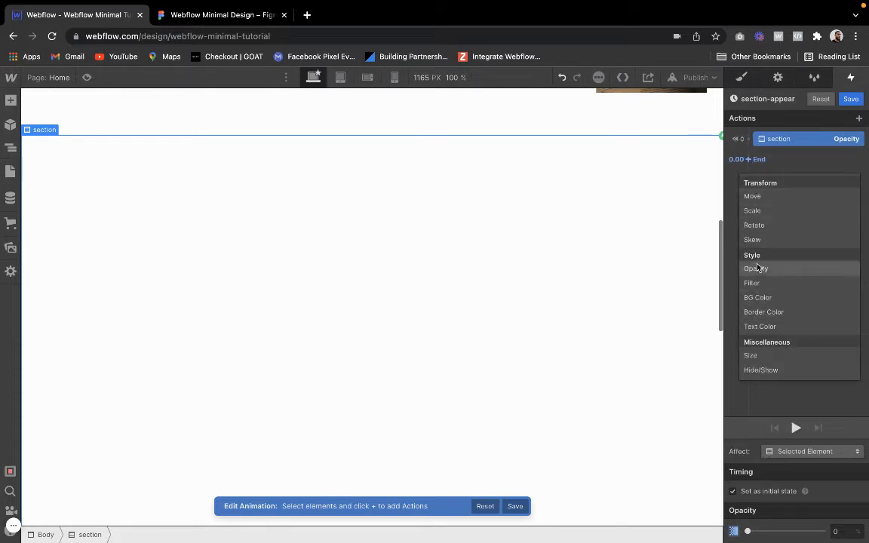
click(757, 268)
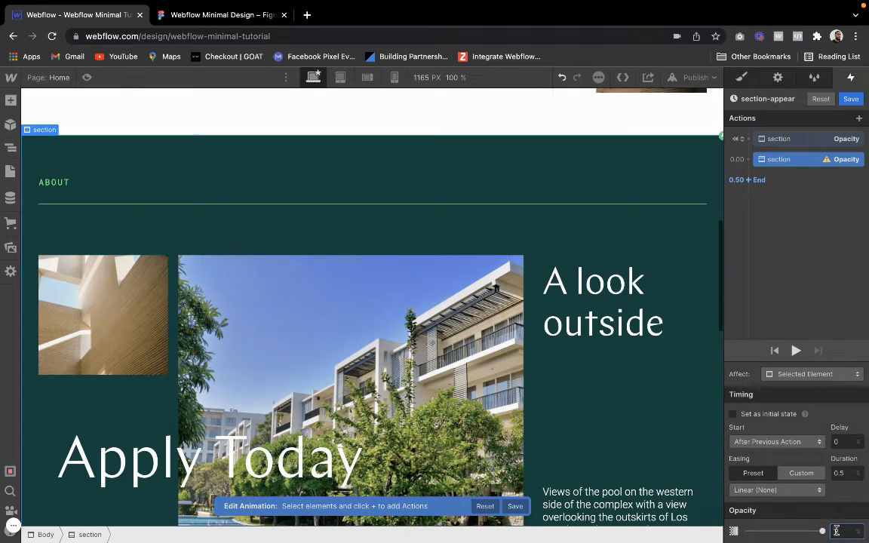
click(777, 489)
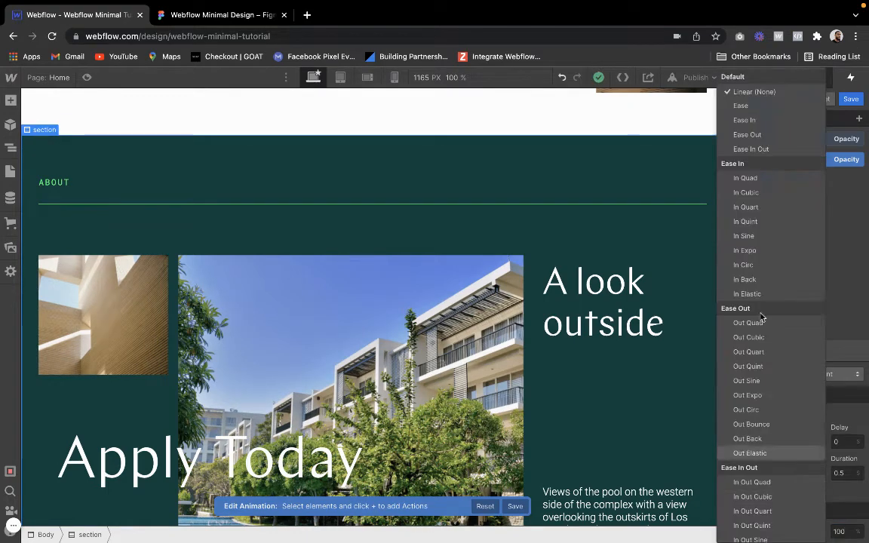
click(742, 107)
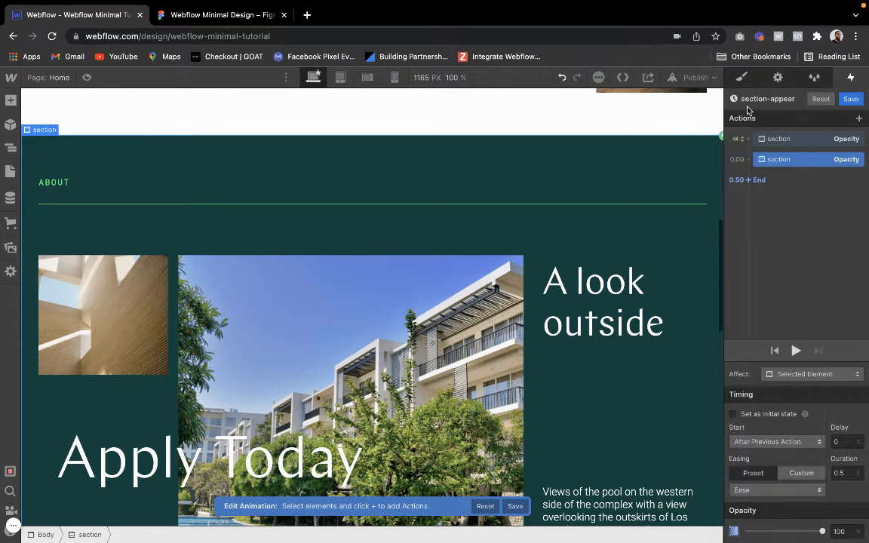
click(846, 441)
text(.4)
click(844, 473)
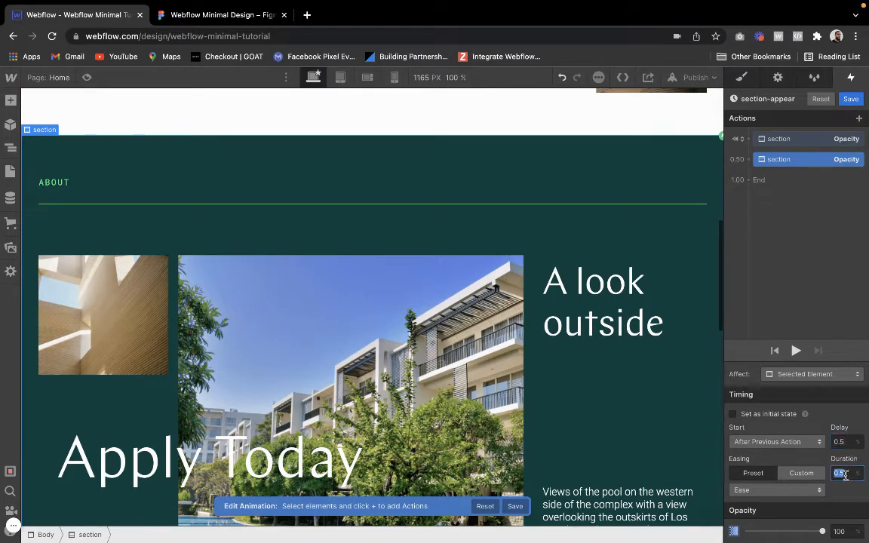
Preview the page from the hero down to the About section to check its fade-in on scroll.
scroll(327, 121, up, 8)
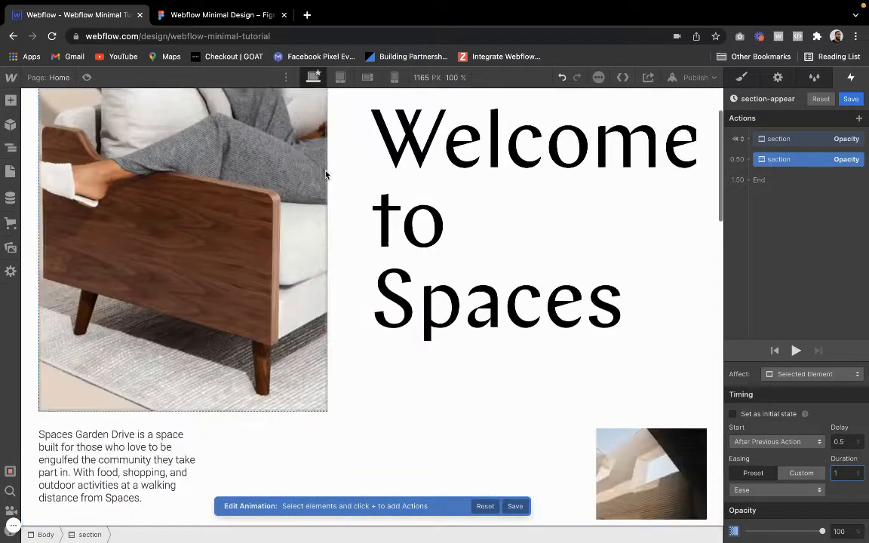
click(87, 77)
scroll(148, 186, down, 5)
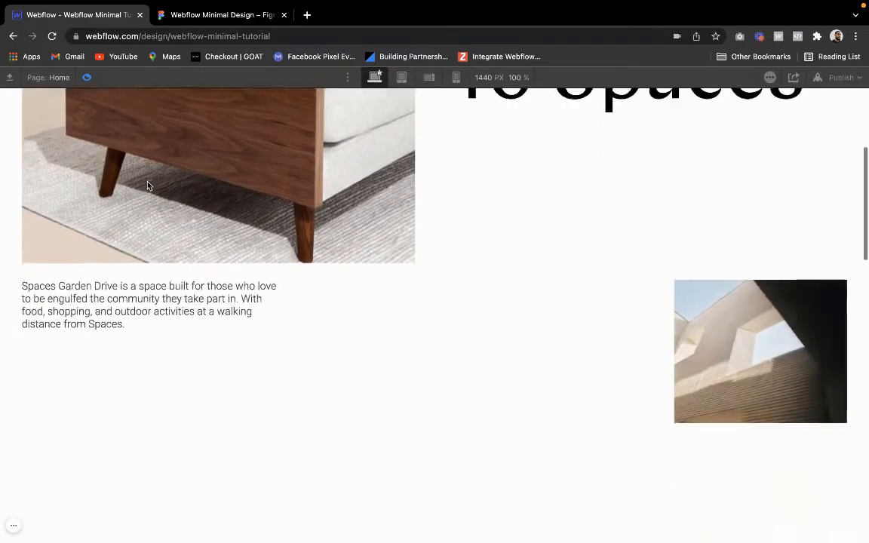
scroll(148, 186, down, 3)
scroll(148, 186, down, 3)
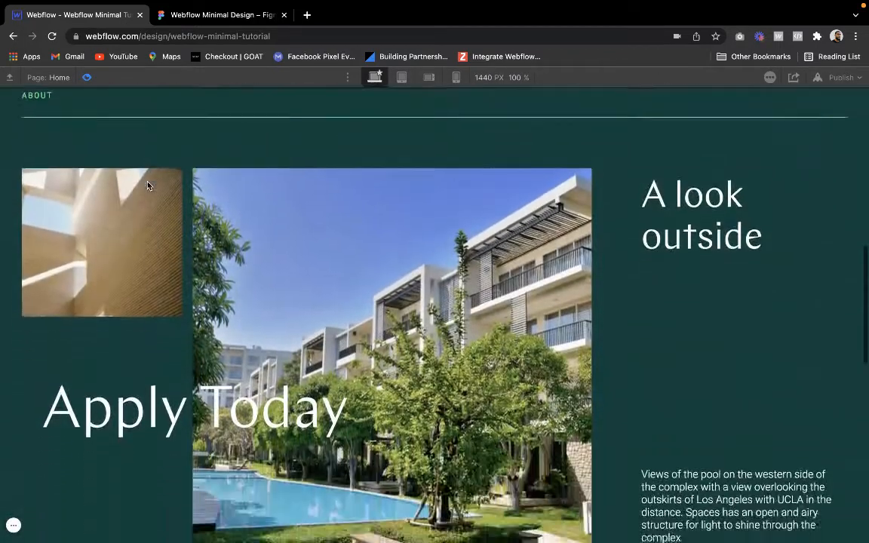
scroll(147, 185, up, 15)
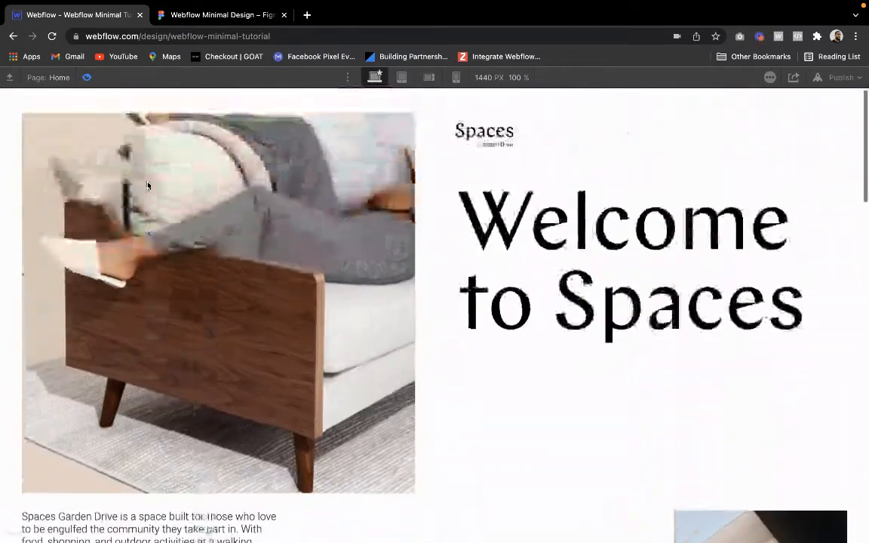
click(86, 77)
click(86, 77)
scroll(108, 175, down, 8)
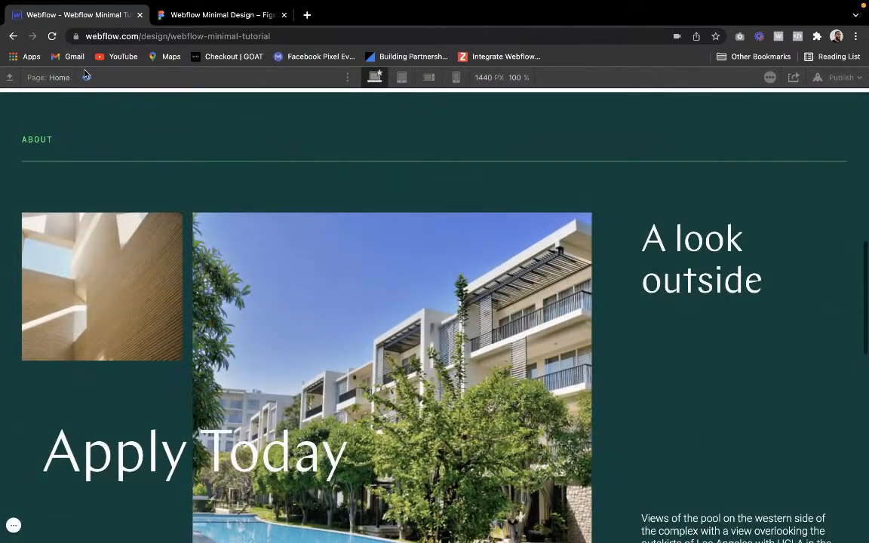
click(86, 76)
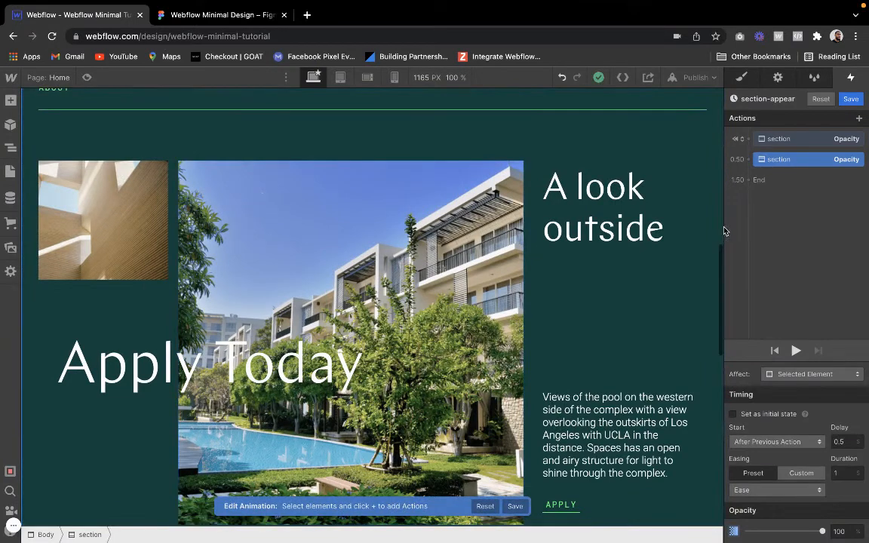
Save the section-appear animation and delete the Apply Today heading from its absolute wrapper.
click(613, 228)
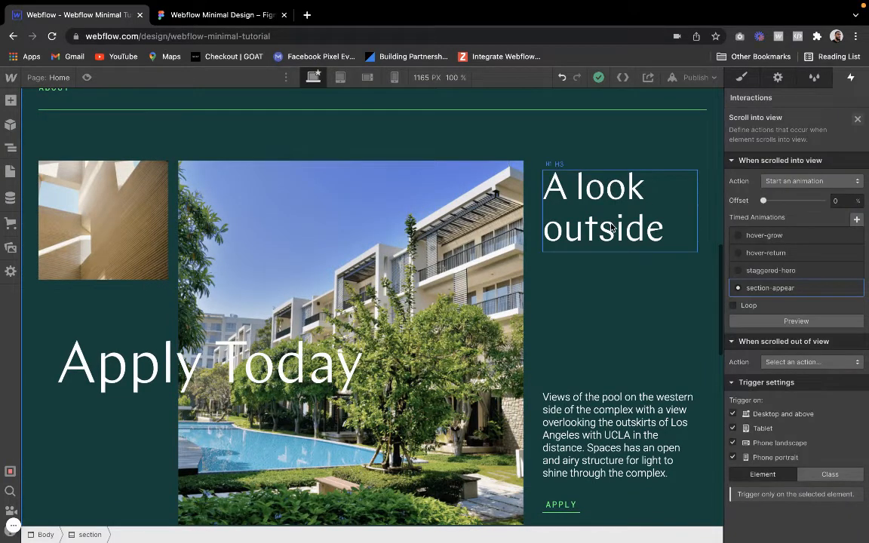
click(211, 355)
click(742, 78)
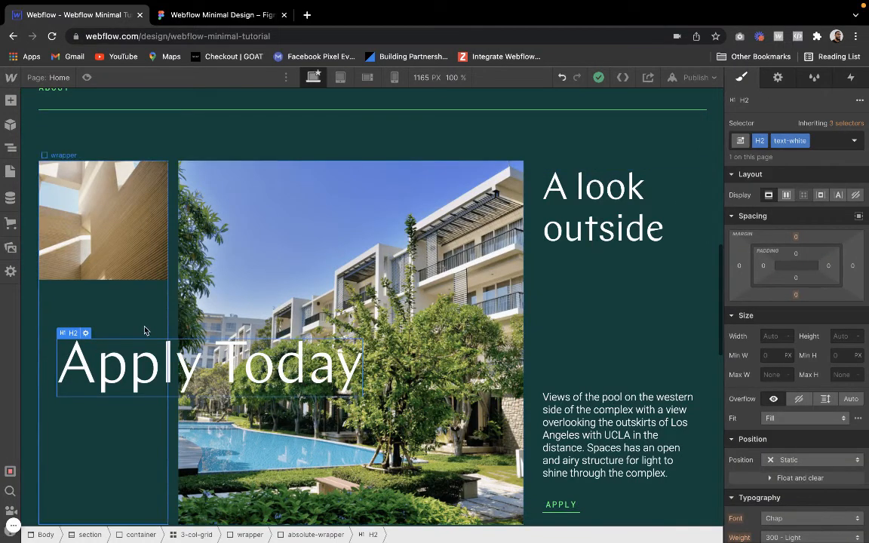
click(86, 333)
mouse_move(75, 338)
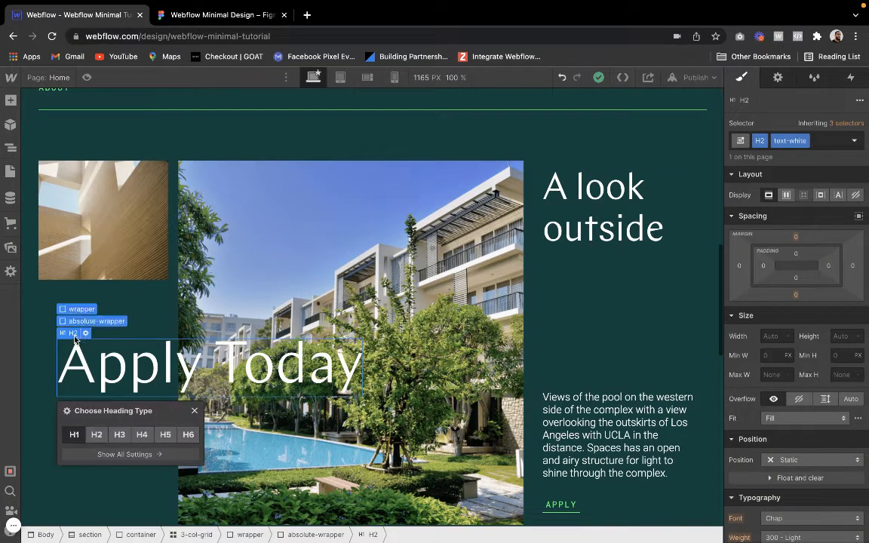
click(92, 321)
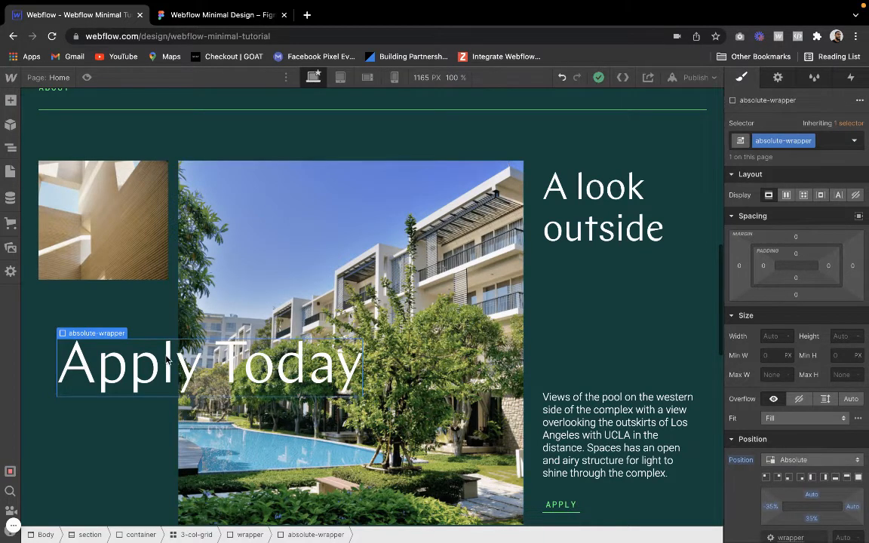
key(Delete)
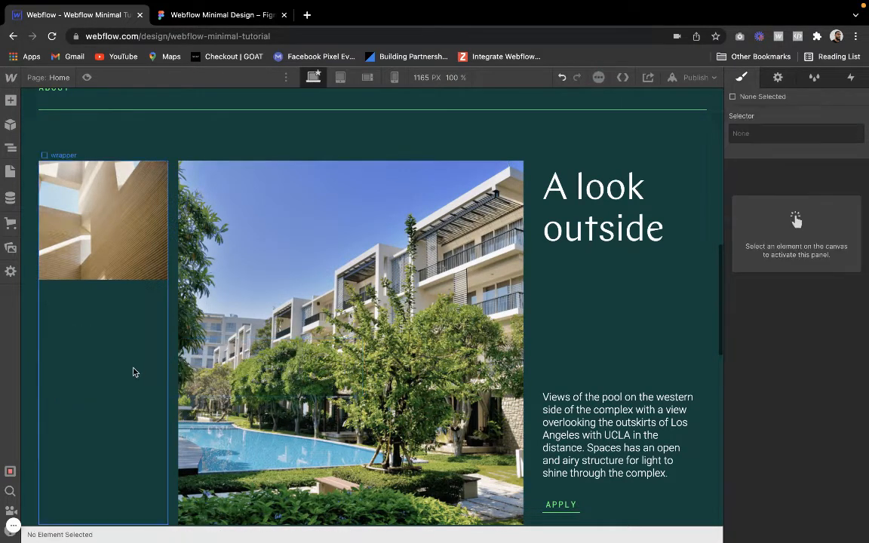
Set the empty absolute-wrapper in the About grid to a horizontal flex layout with wrapping children.
click(10, 148)
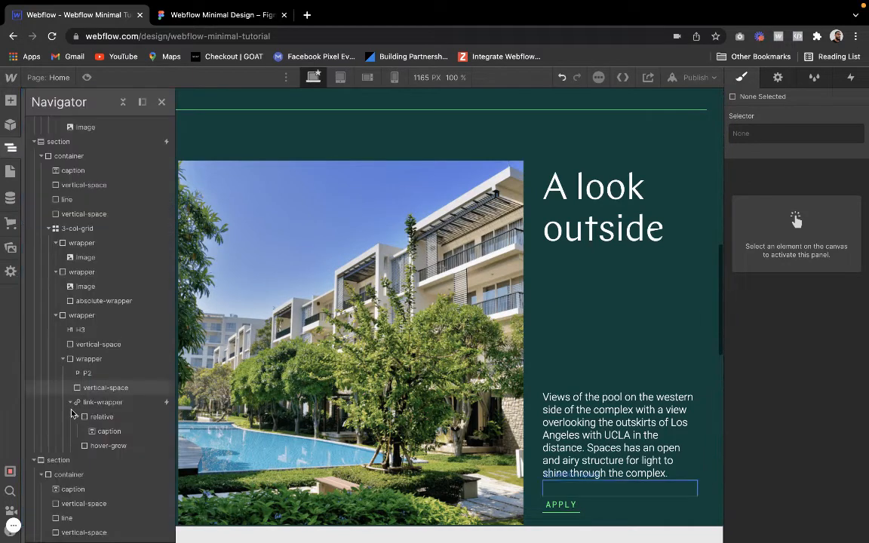
click(103, 301)
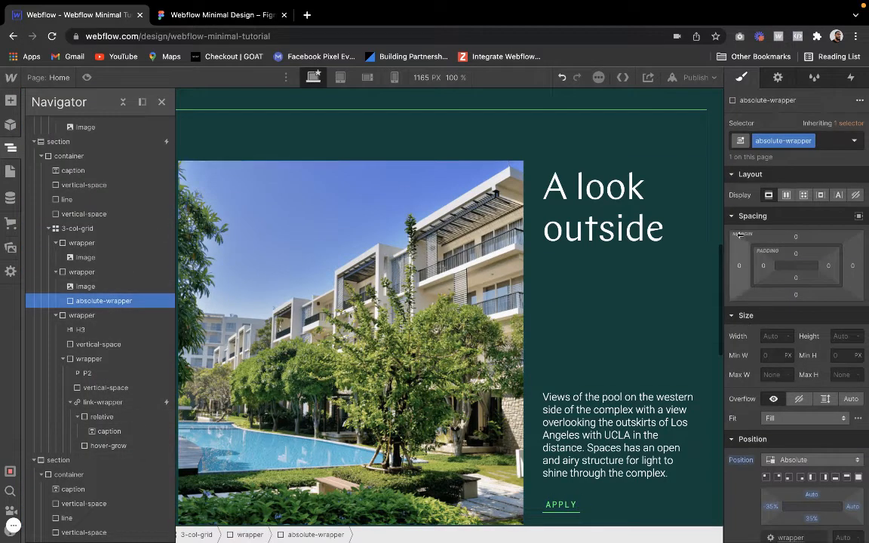
click(786, 195)
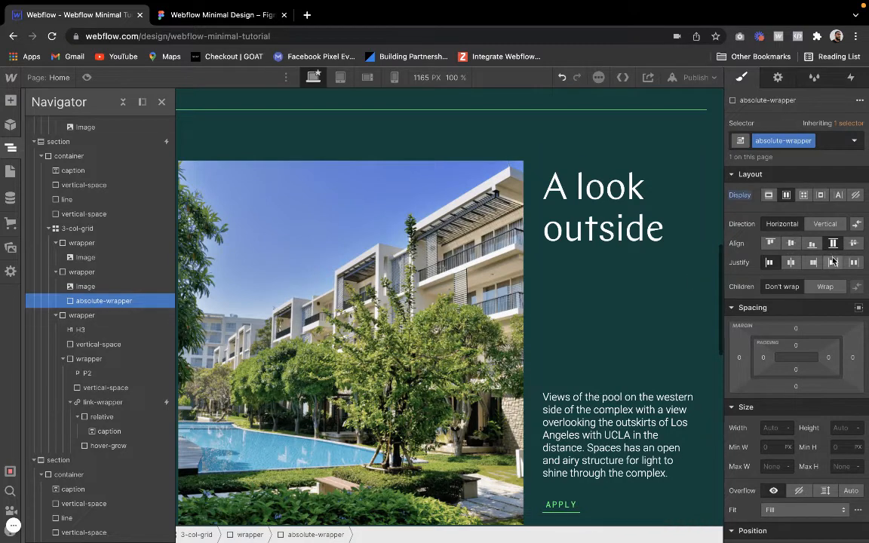
scroll(762, 477, down, 3)
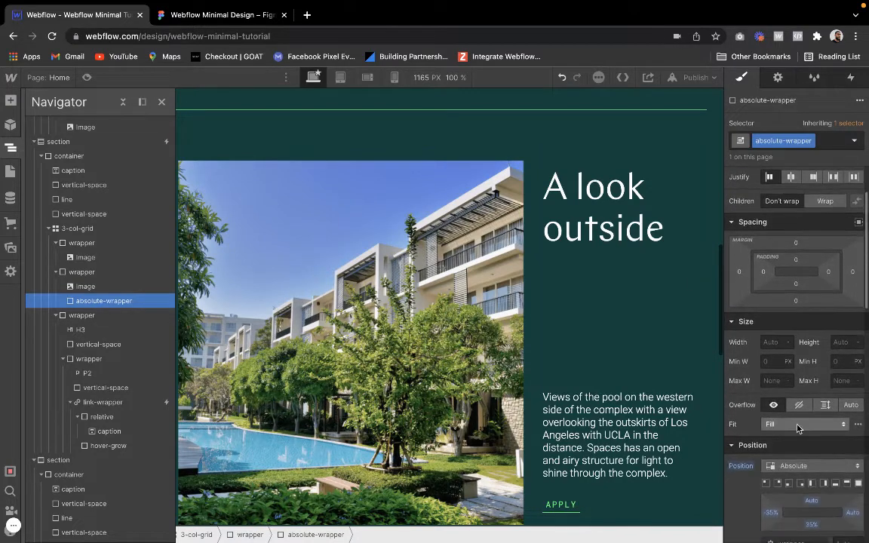
scroll(798, 422, up, 3)
click(825, 286)
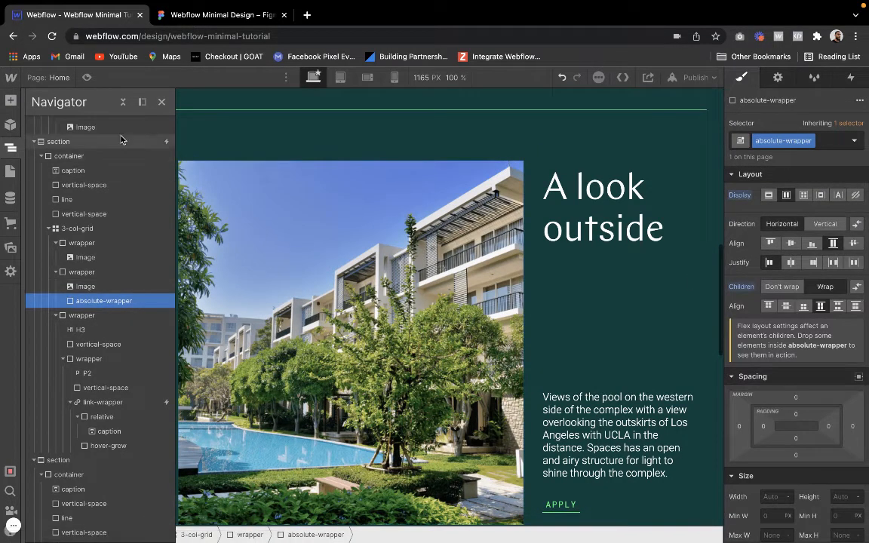
Add a div block inside the absolute-wrapper and give it the existing div-hide class.
click(160, 102)
click(11, 99)
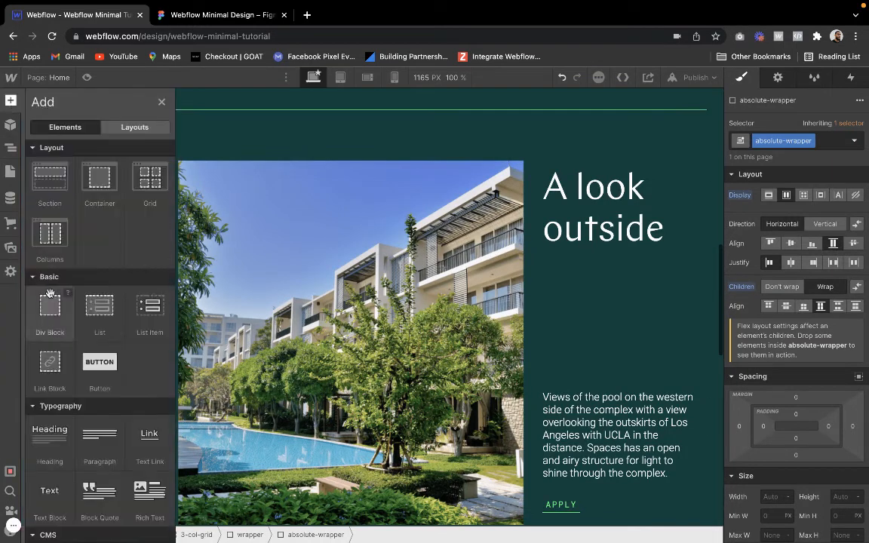
click(50, 298)
click(776, 140)
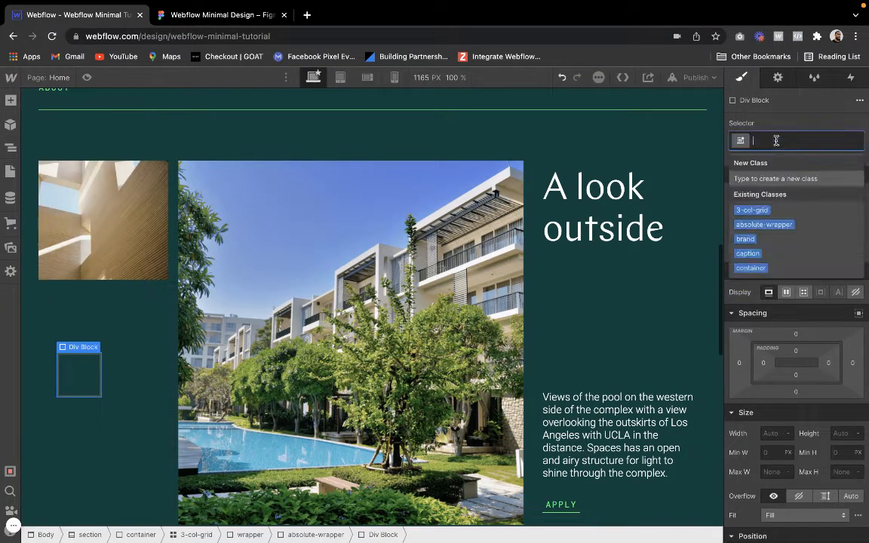
text(div-hi)
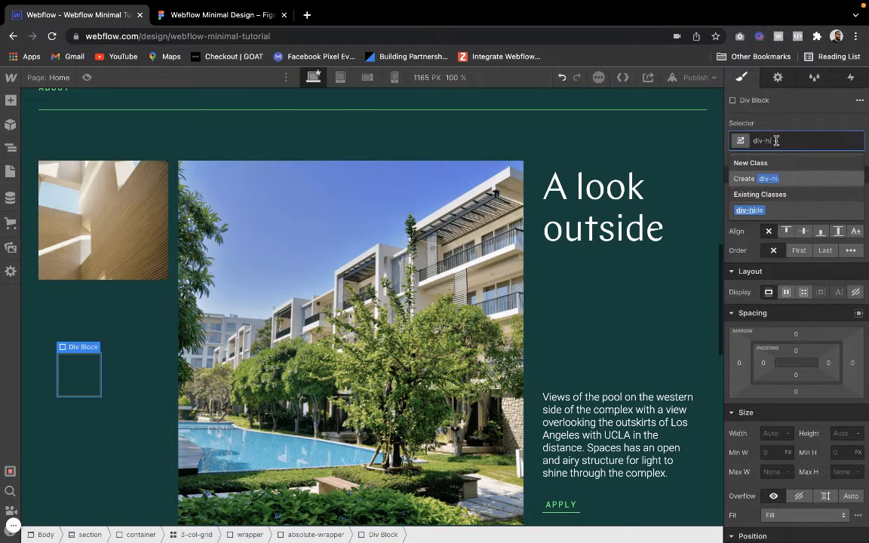
text(de)
key(Return)
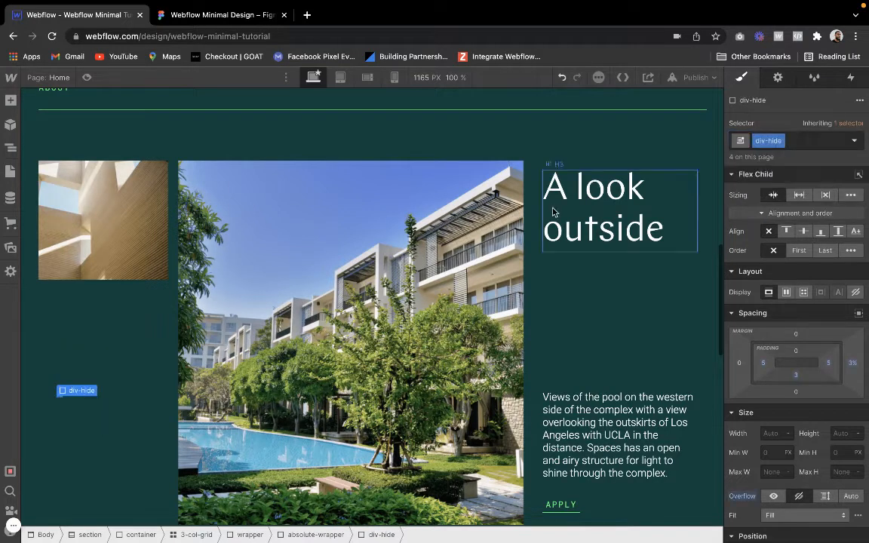
Add a heading inside the div-hide block and give it the existing H2 and text-white classes.
click(10, 100)
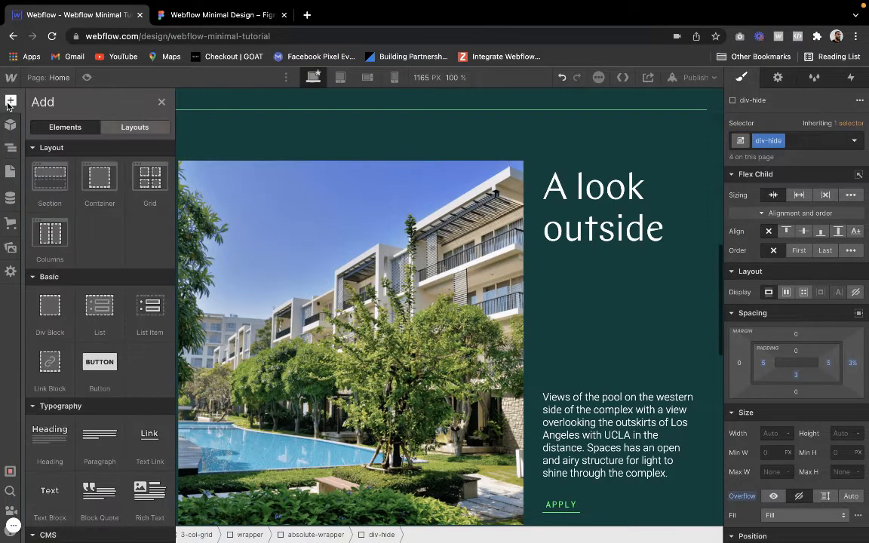
click(48, 432)
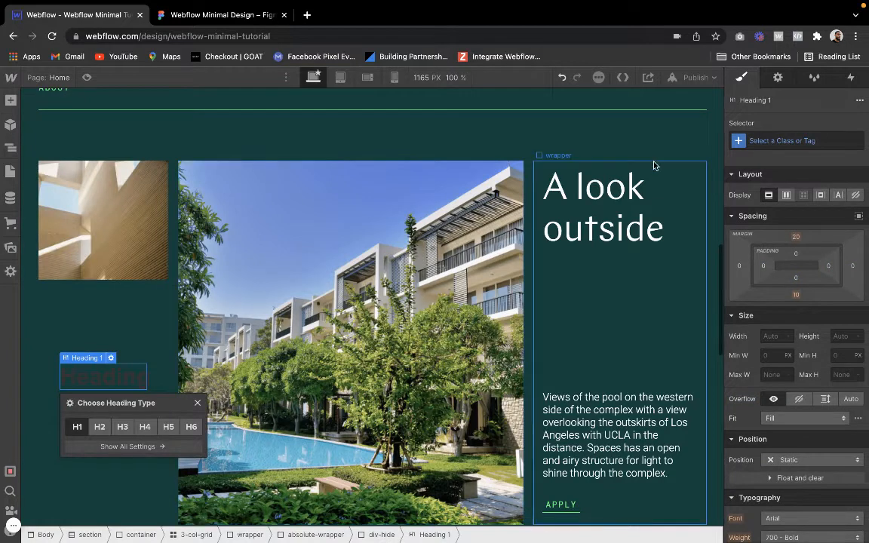
click(761, 140)
text(h2)
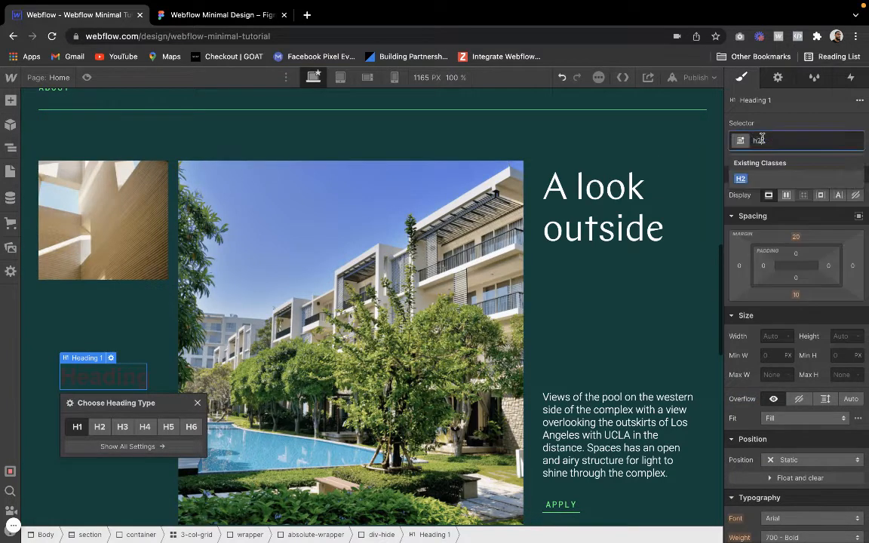
key(Return)
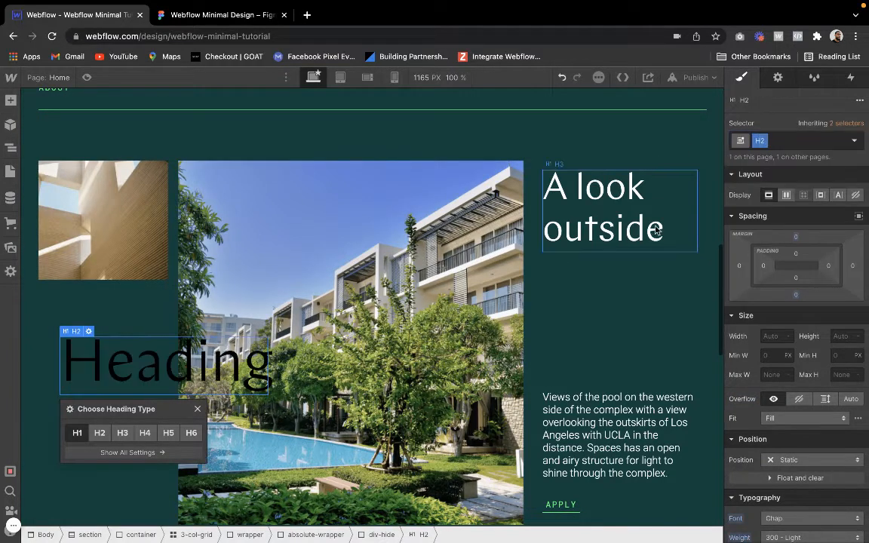
click(792, 140)
click(753, 209)
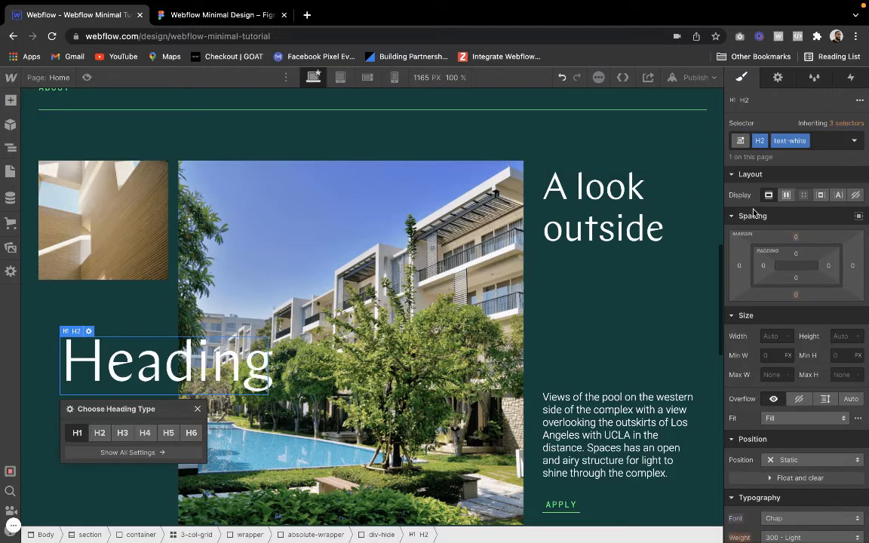
Change the new heading's text to "Apply" and duplicate the div-hide block that contains it.
double_click(164, 371)
text(Apply)
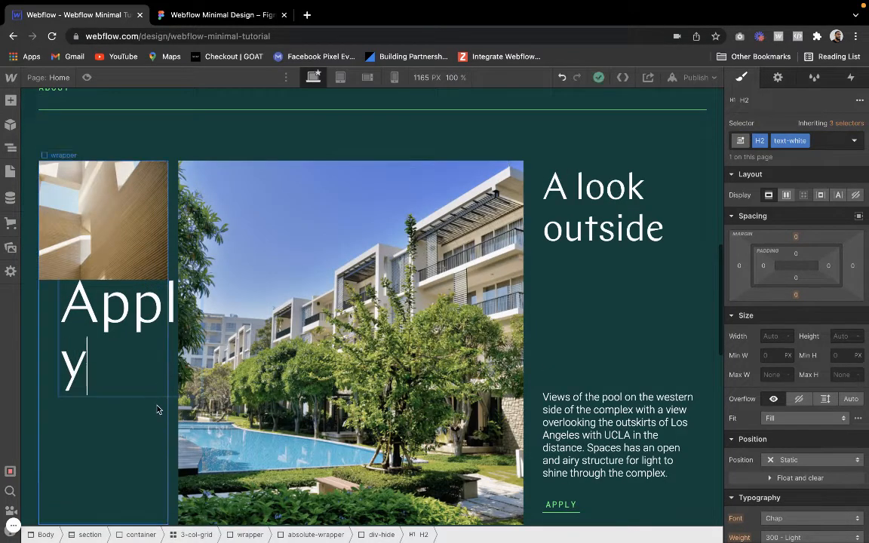
click(161, 407)
click(86, 344)
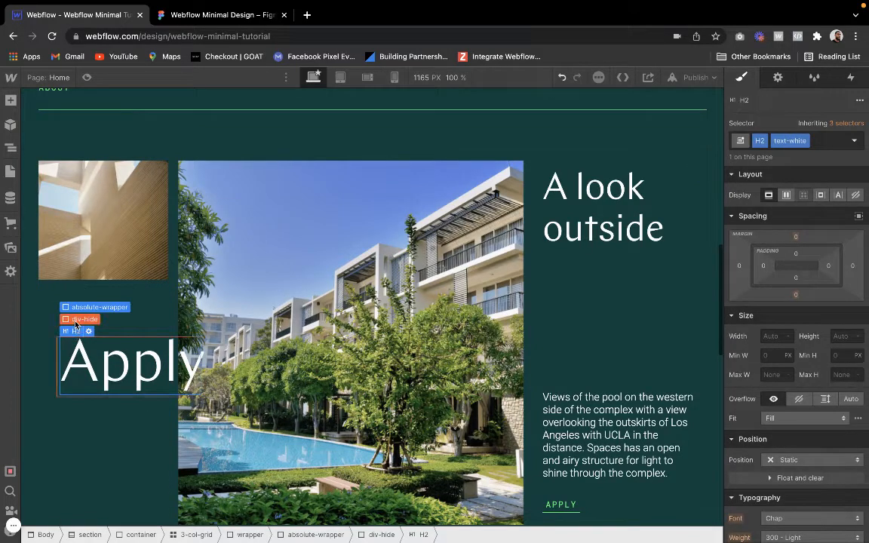
click(75, 319)
key(super+d)
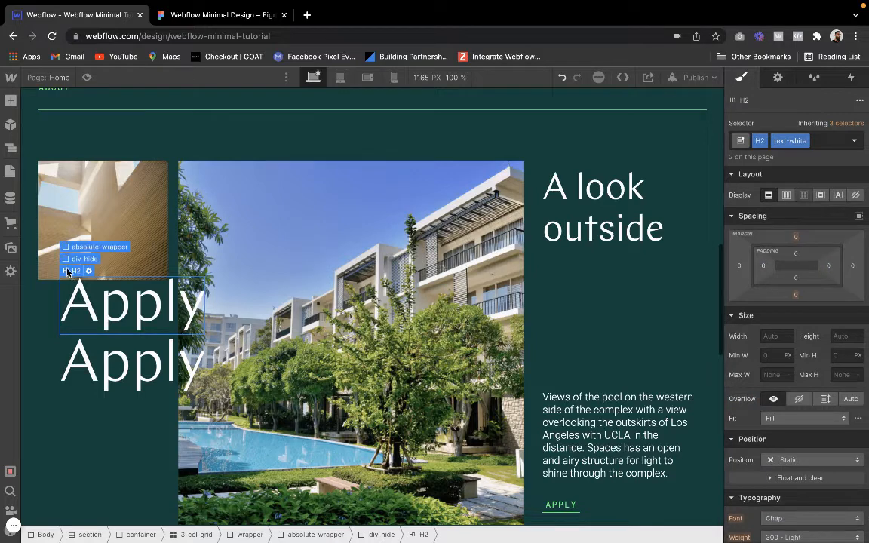
Set the absolute-wrapper's flex children to Don't wrap.
click(75, 258)
click(72, 262)
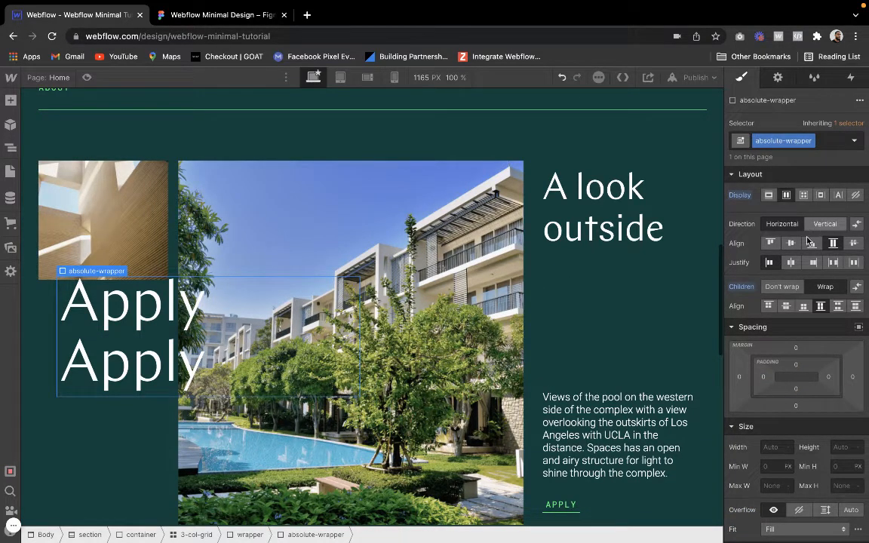
click(782, 286)
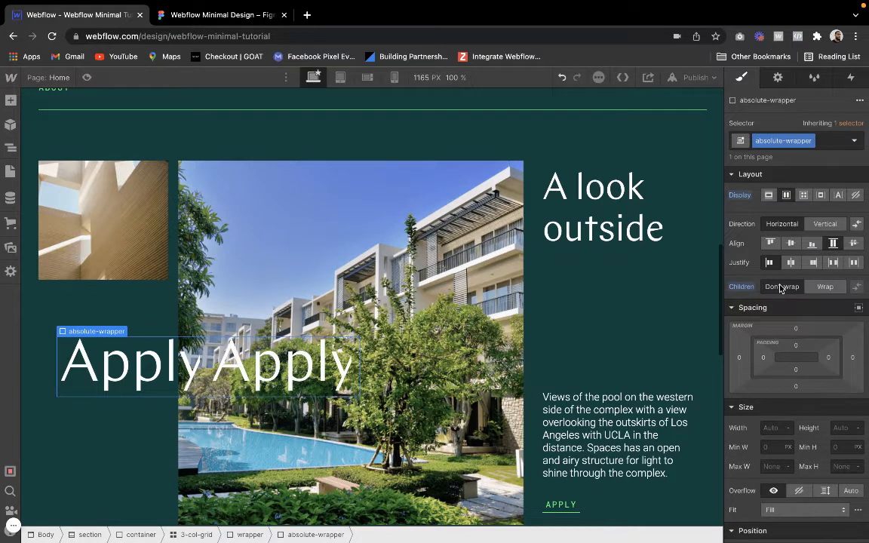
Change the text of the duplicated second heading to "Today".
click(114, 359)
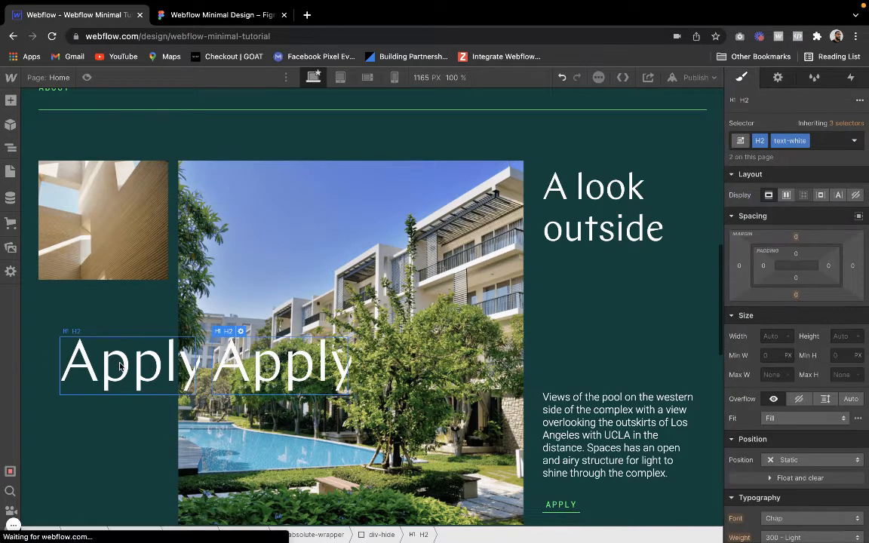
mouse_move(80, 337)
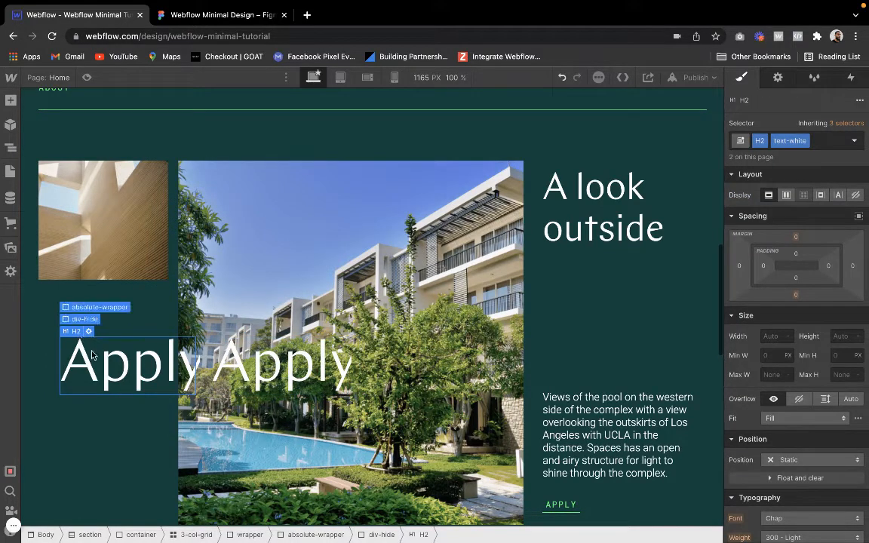
double_click(242, 357)
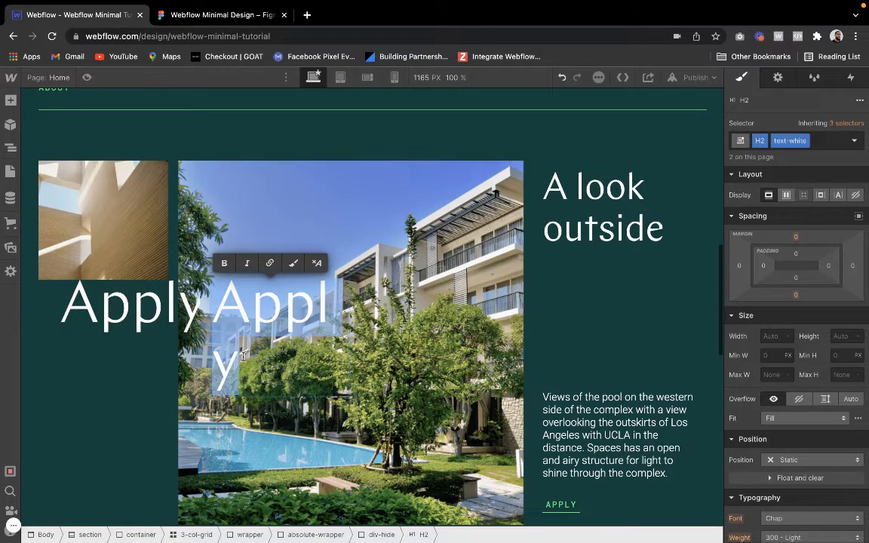
text(Today)
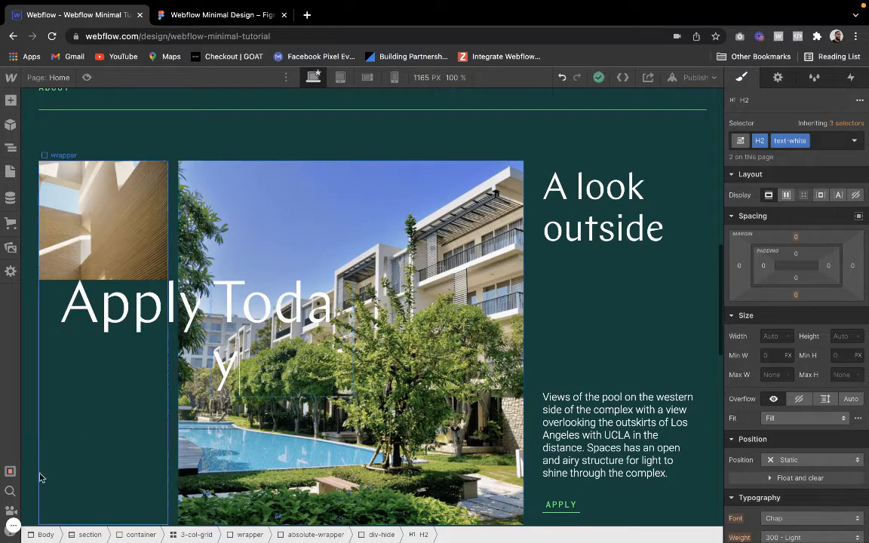
click(13, 525)
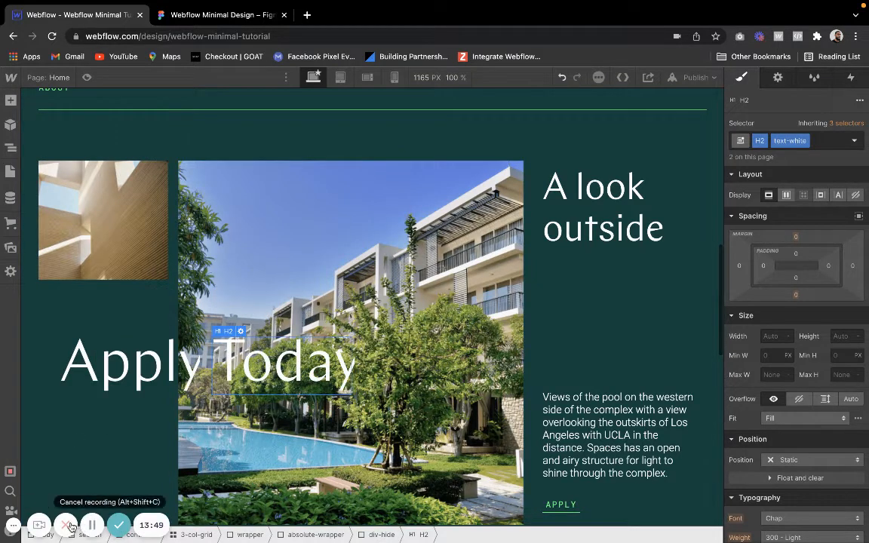
Preview the page down to the About section to check the two-part Apply Today heading, and return to the designer.
scroll(481, 479, down, 1)
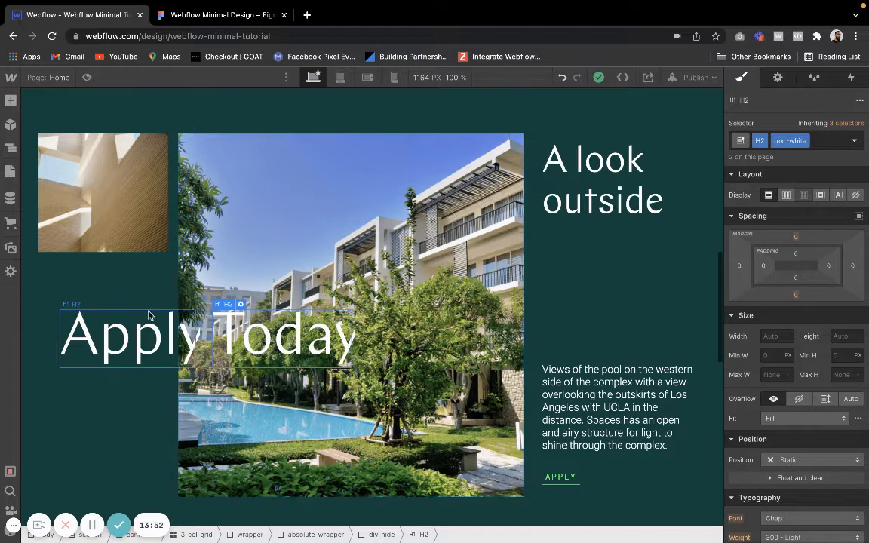
click(98, 331)
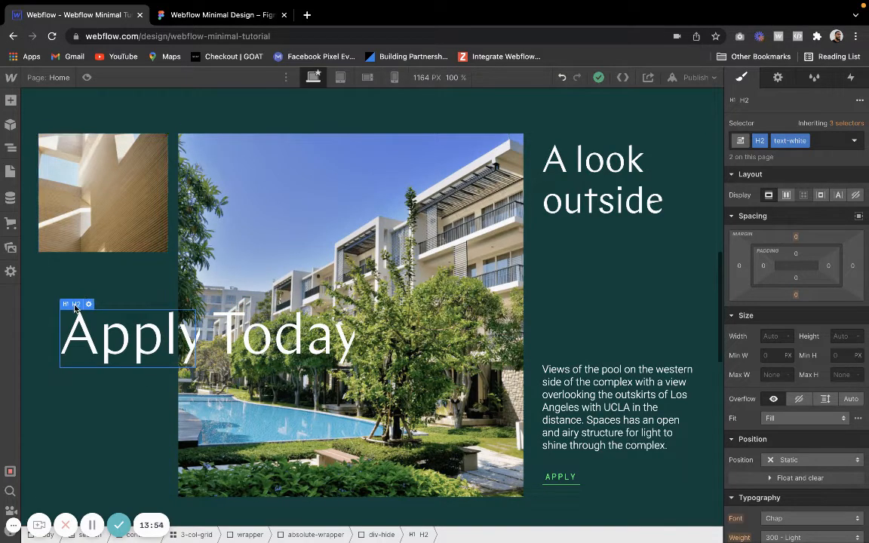
click(83, 282)
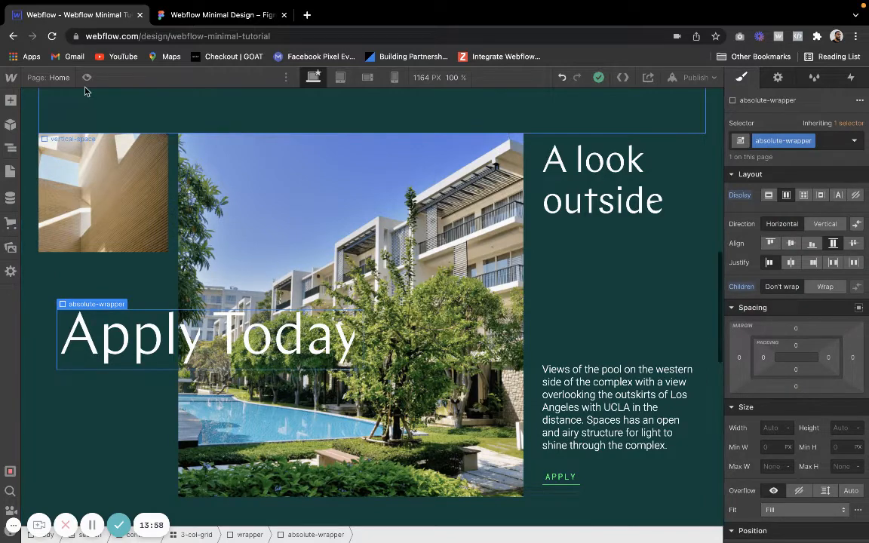
click(13, 529)
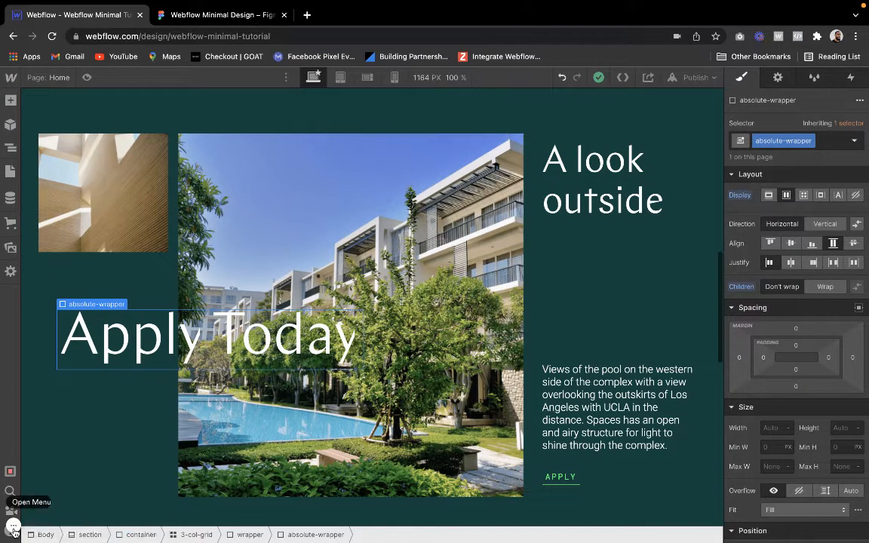
scroll(178, 307, up, 5)
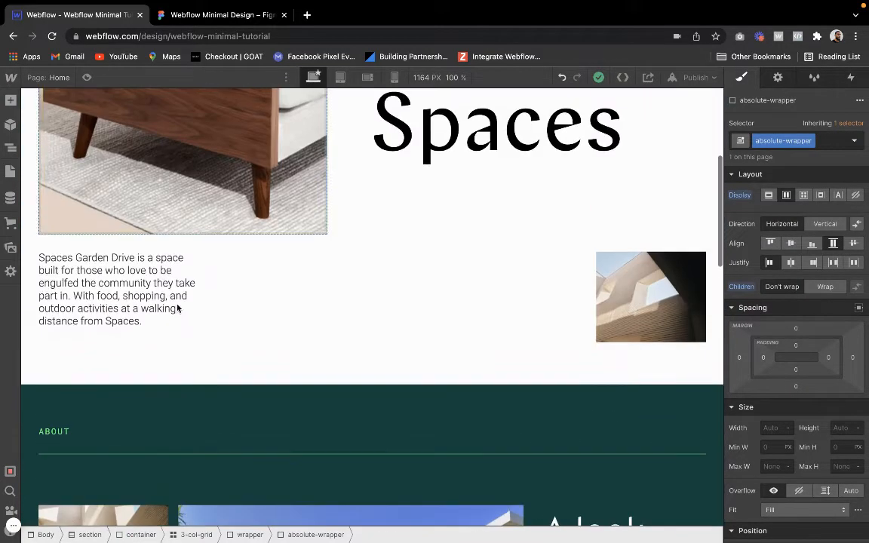
click(89, 78)
scroll(159, 229, down, 5)
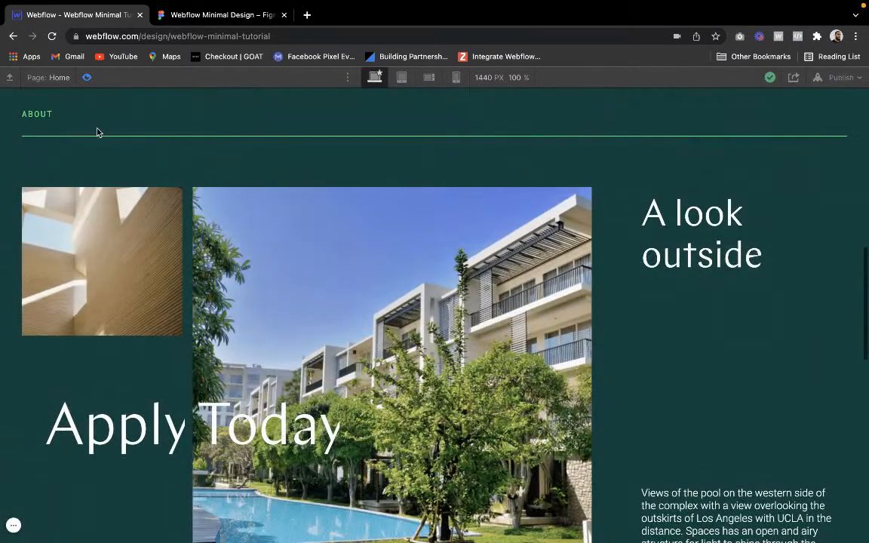
click(86, 77)
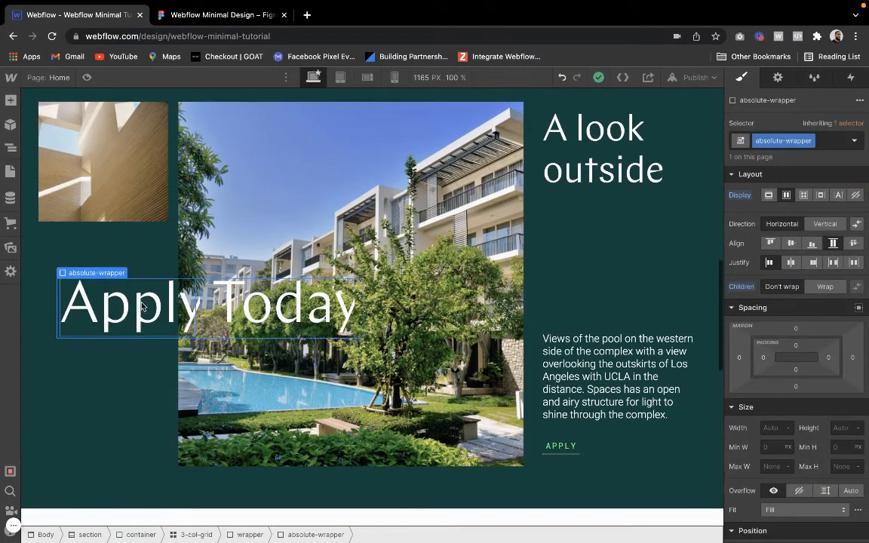
Add a new combo class named max-width to the div-hide block around the Apply heading.
click(148, 310)
click(74, 275)
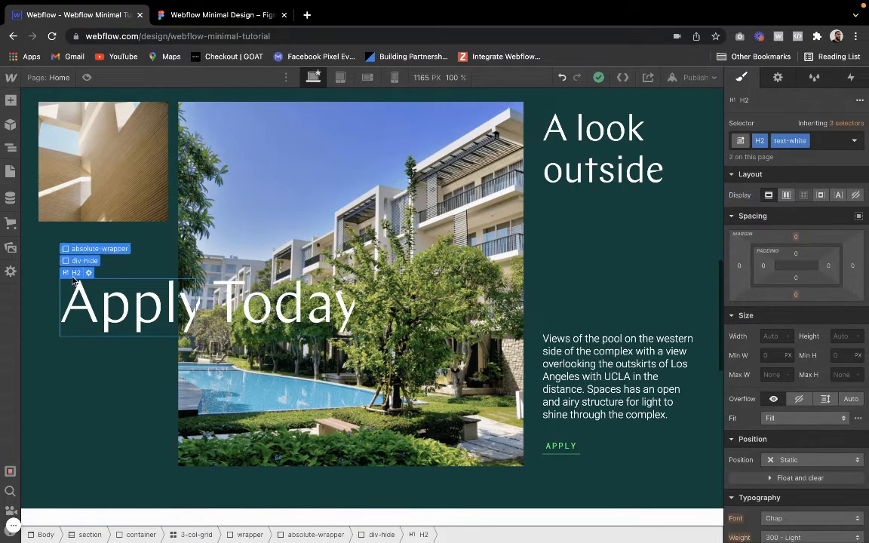
click(75, 261)
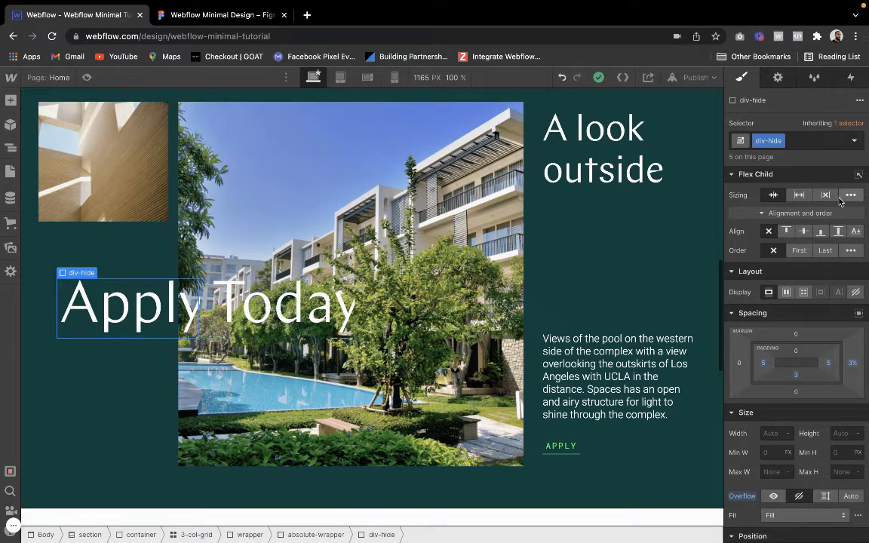
click(827, 137)
text(max-width)
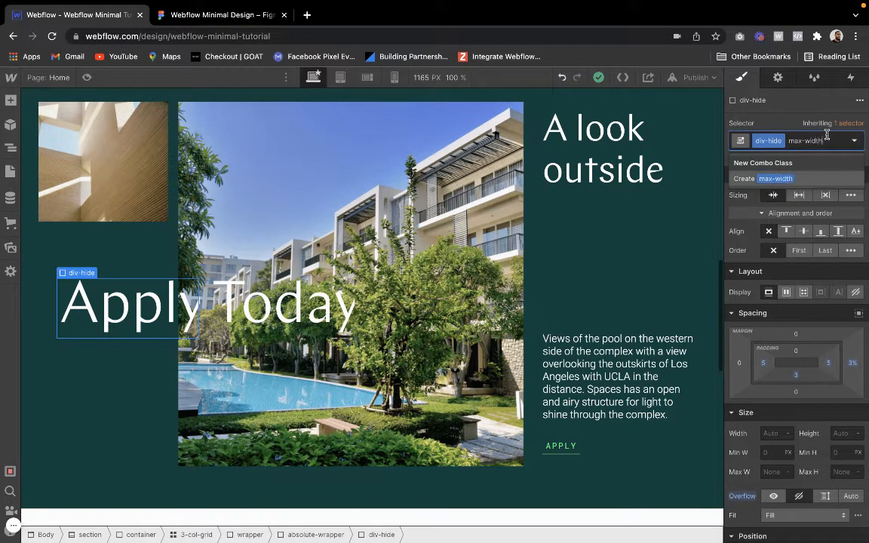
key(Return)
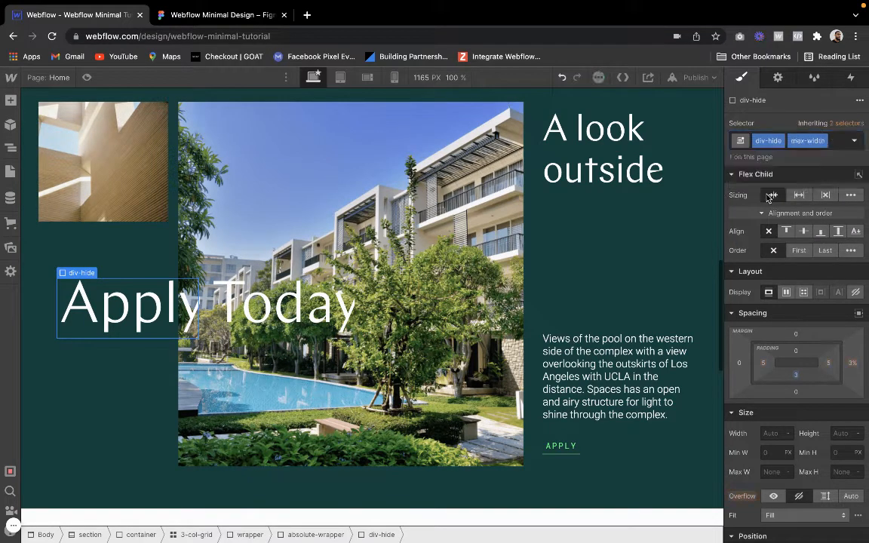
Apply the max-width combo class to the div-hide block around the Today heading.
click(258, 272)
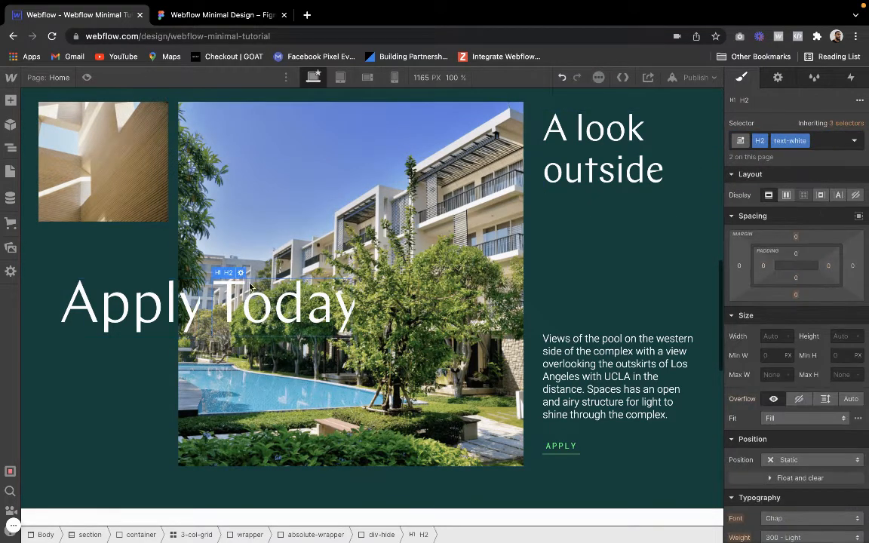
click(231, 260)
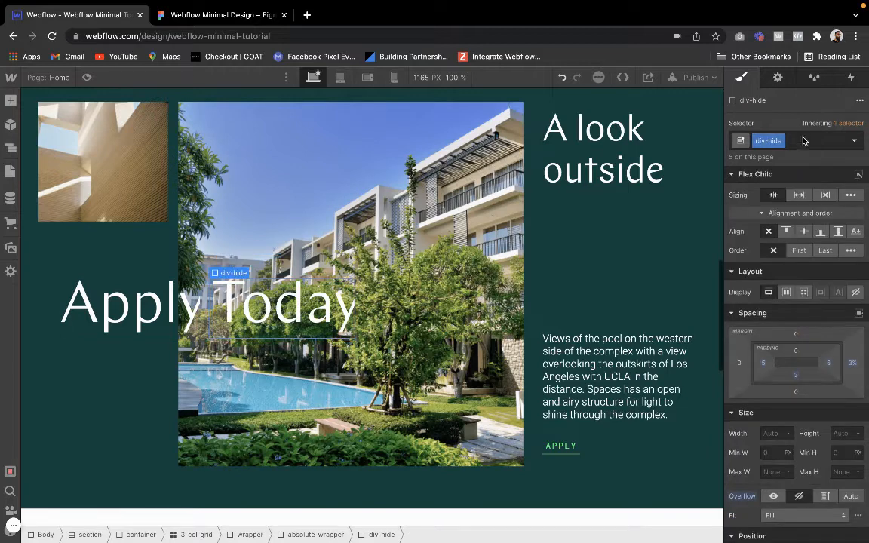
click(804, 141)
click(688, 188)
Set the right padding of the div-hide max-width block around the Apply heading to 15 px.
click(148, 313)
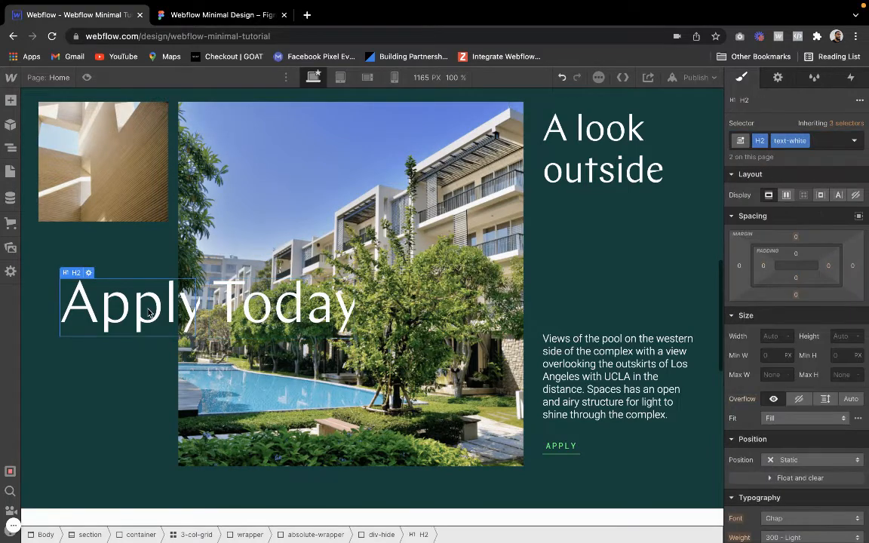
click(96, 249)
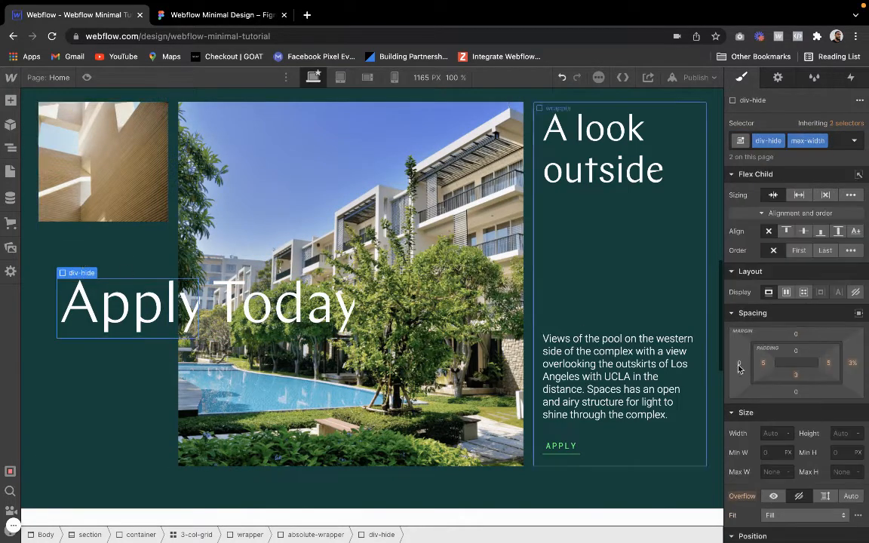
click(829, 367)
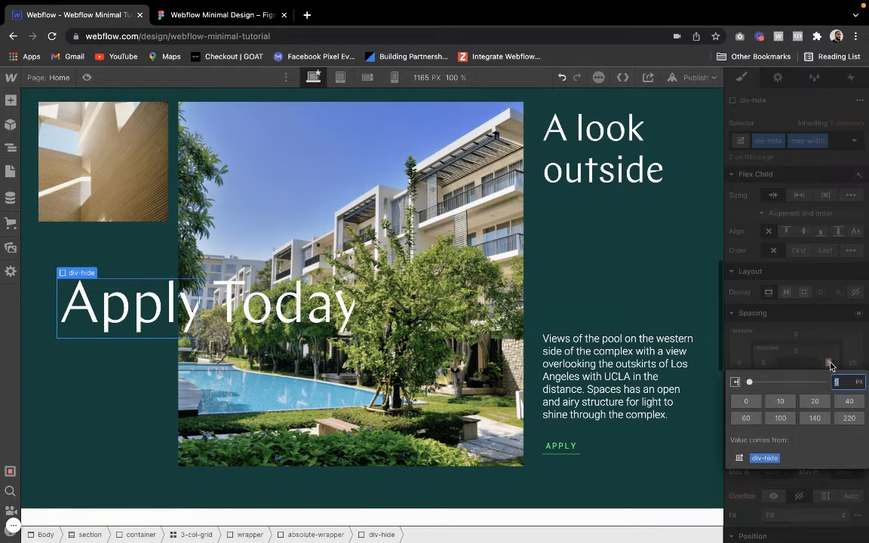
text(1)
key(Return)
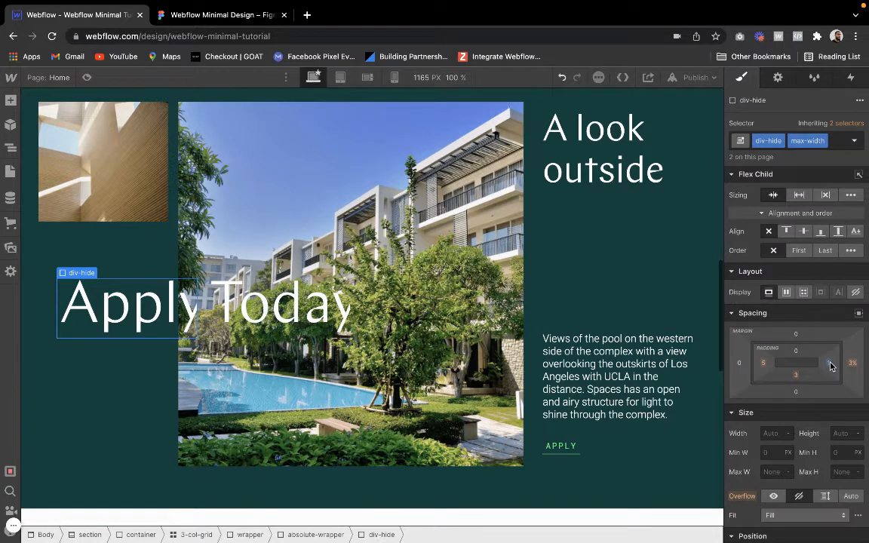
click(830, 367)
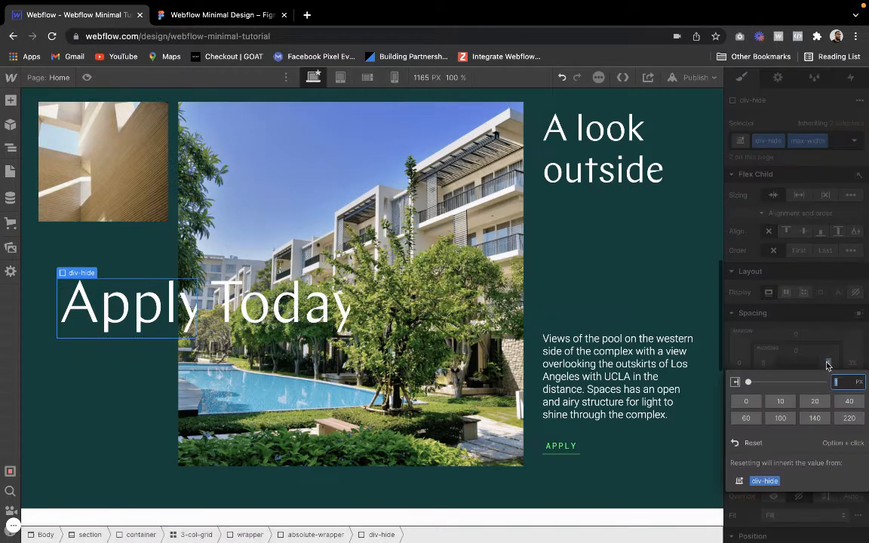
text(10)
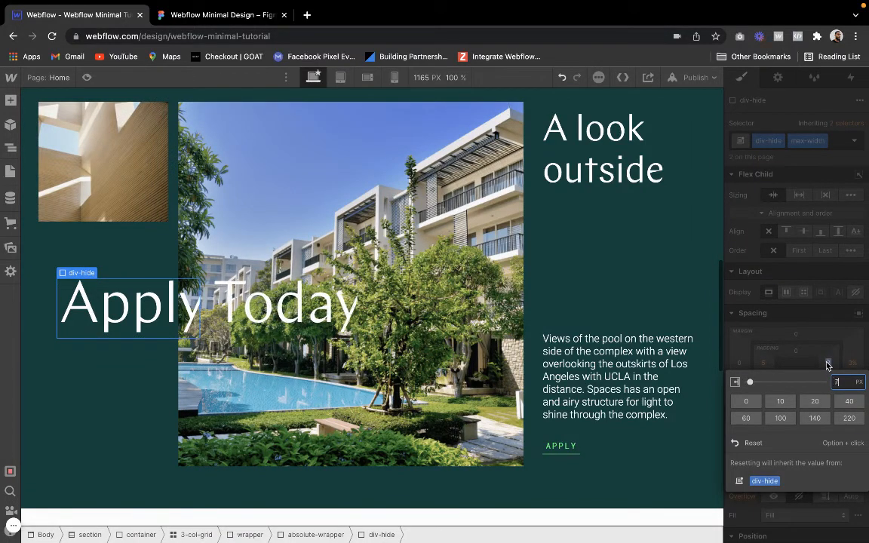
key(Up)
key(Up)
key(Up)
key(Up)
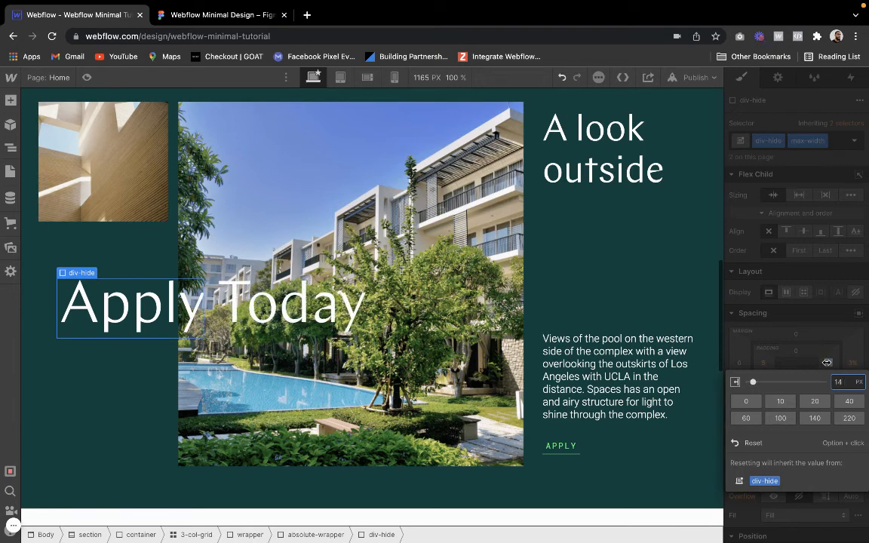
key(Up)
key(Up)
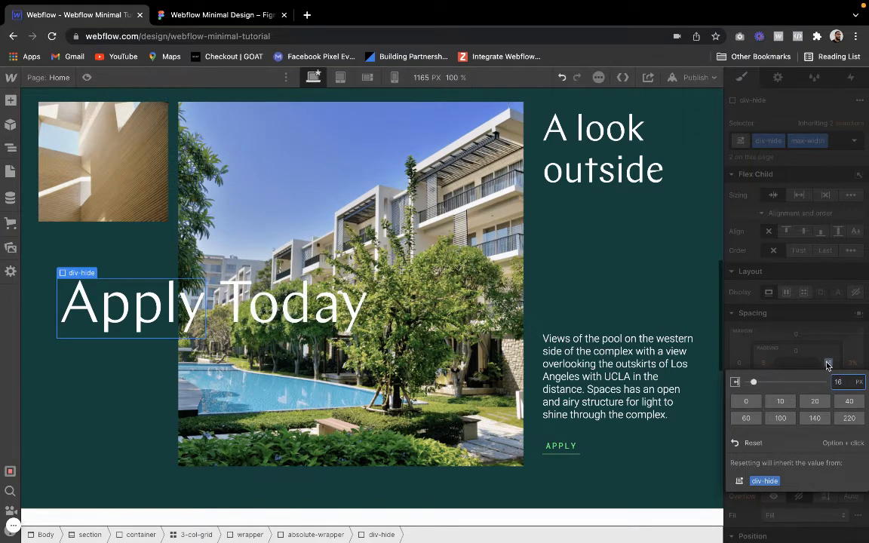
key(Down)
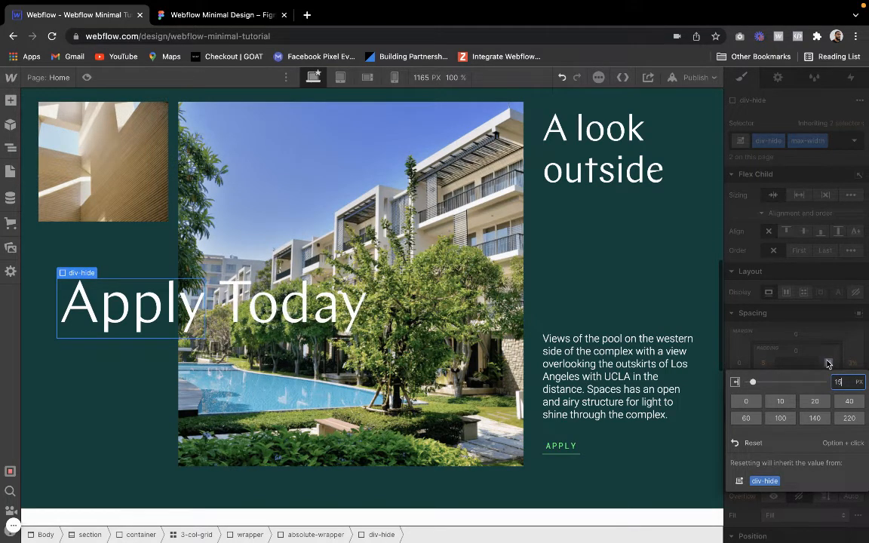
key(Return)
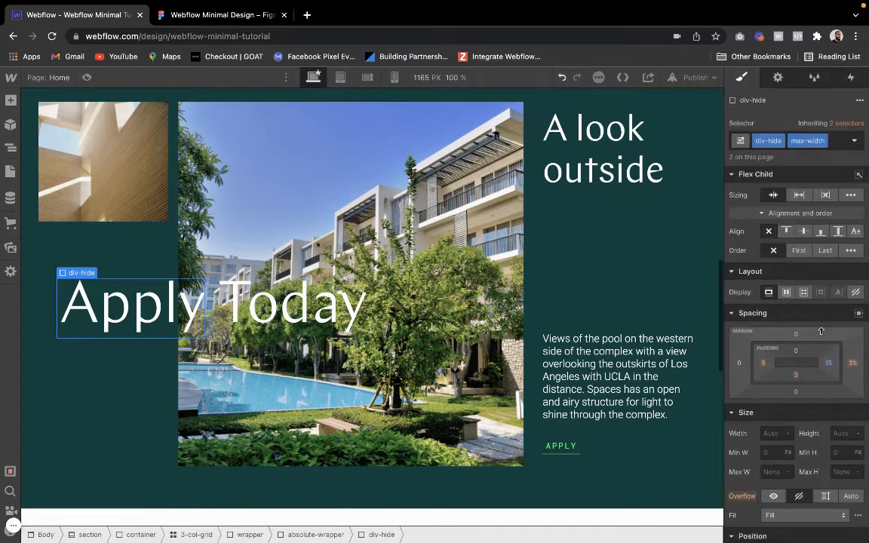
click(596, 310)
scroll(90, 271, down, 1)
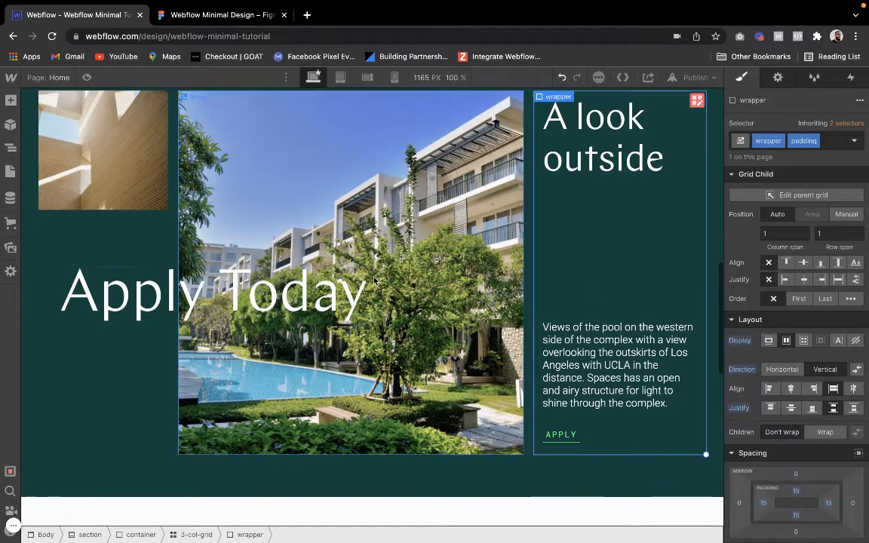
click(105, 268)
click(74, 256)
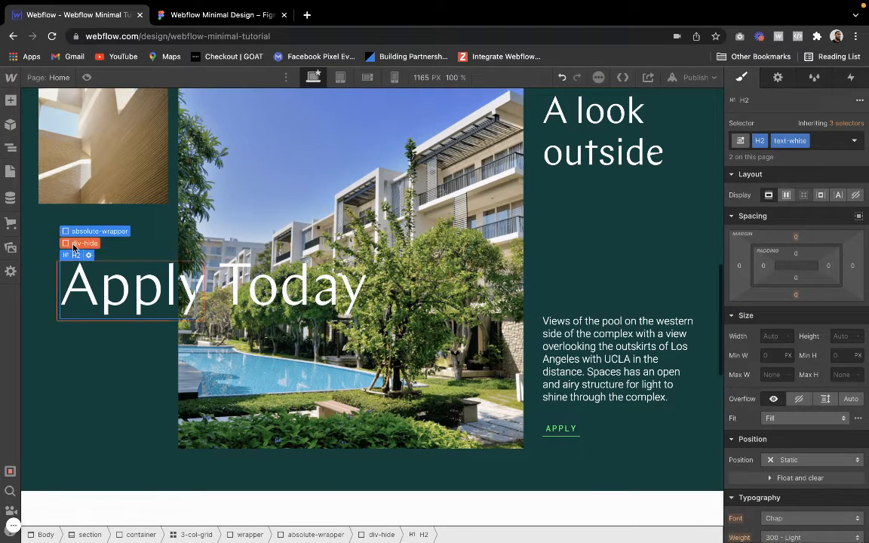
click(83, 244)
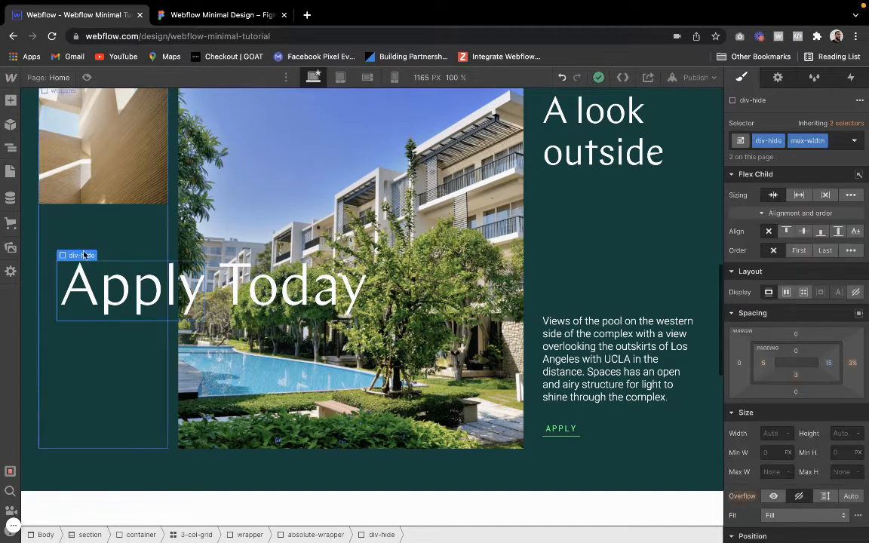
Add a Scroll into view trigger to the absolute-wrapper around Apply Today, with Start an animation as the scrolled-into-view action.
click(240, 274)
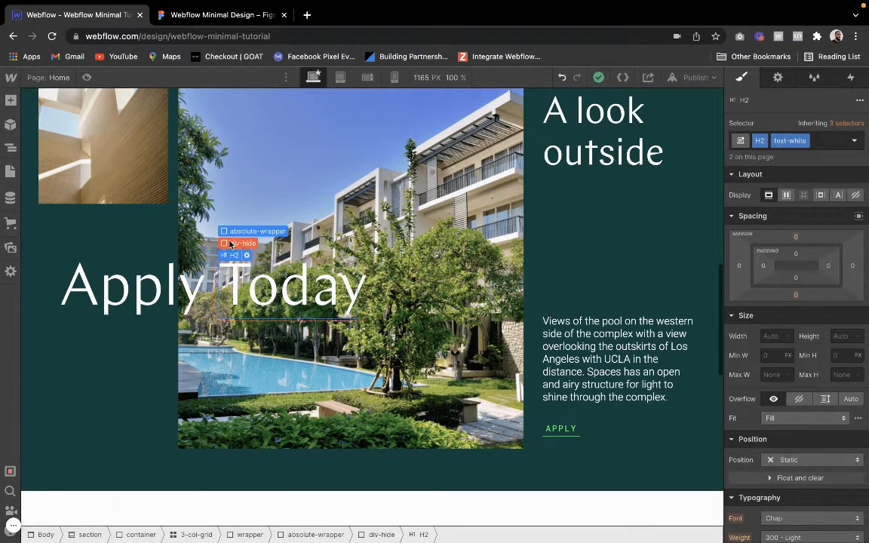
click(236, 255)
click(229, 245)
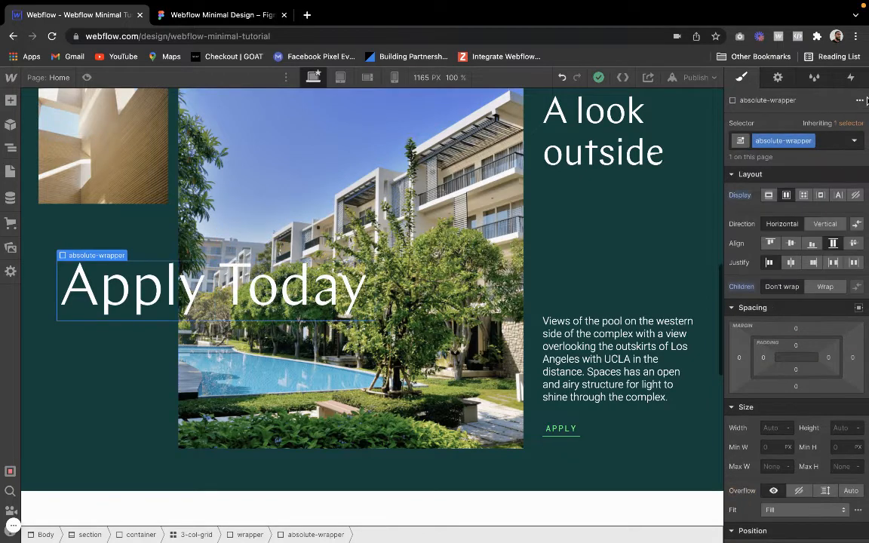
click(851, 78)
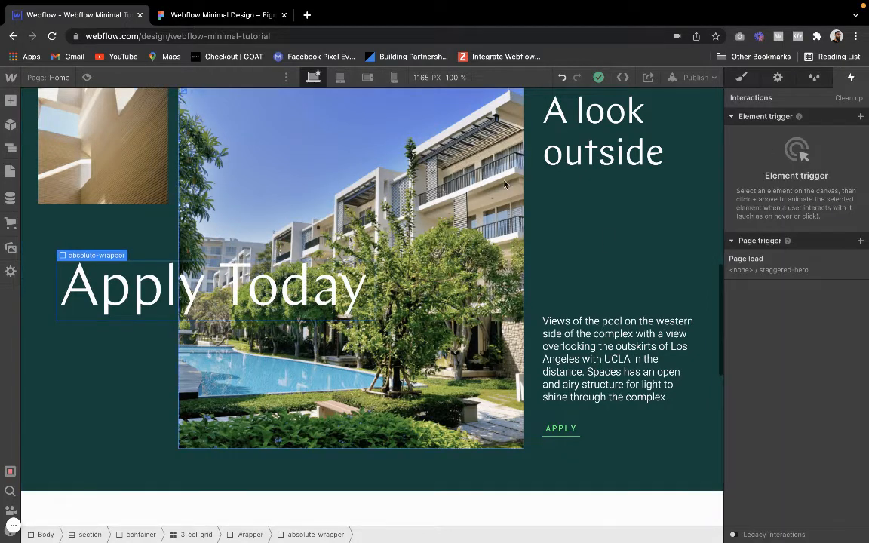
scroll(562, 208, up, 2)
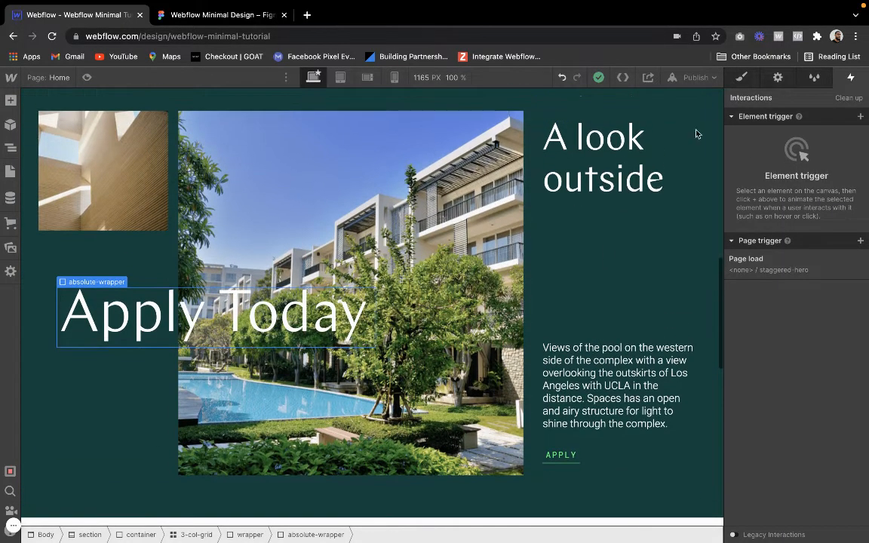
scroll(578, 184, up, 1)
click(862, 119)
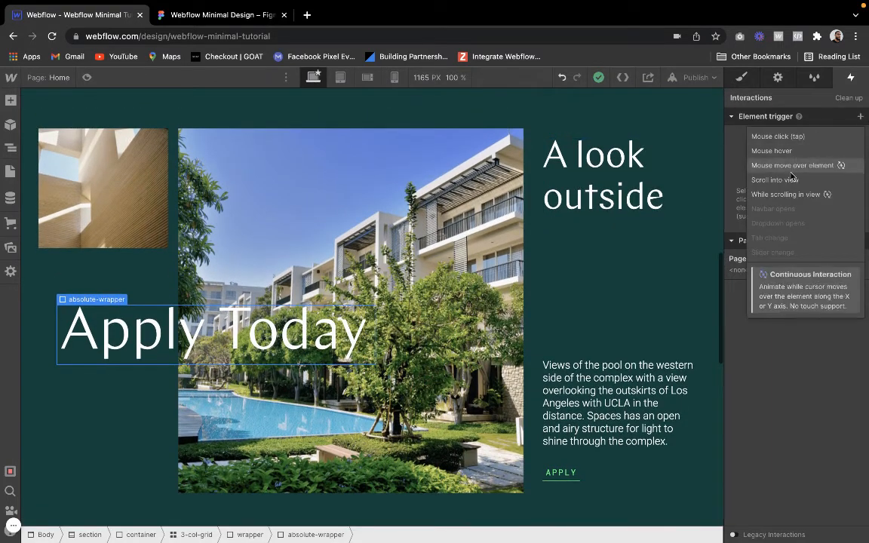
click(788, 173)
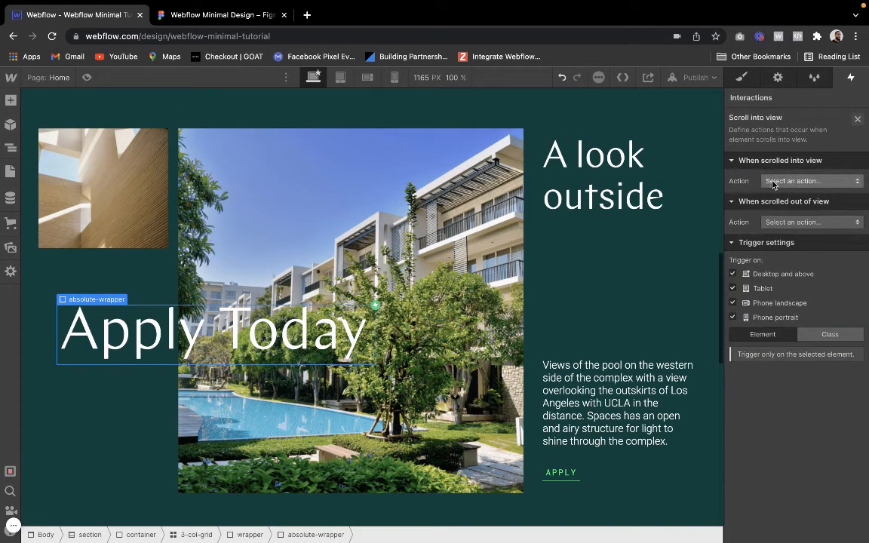
click(773, 182)
click(777, 208)
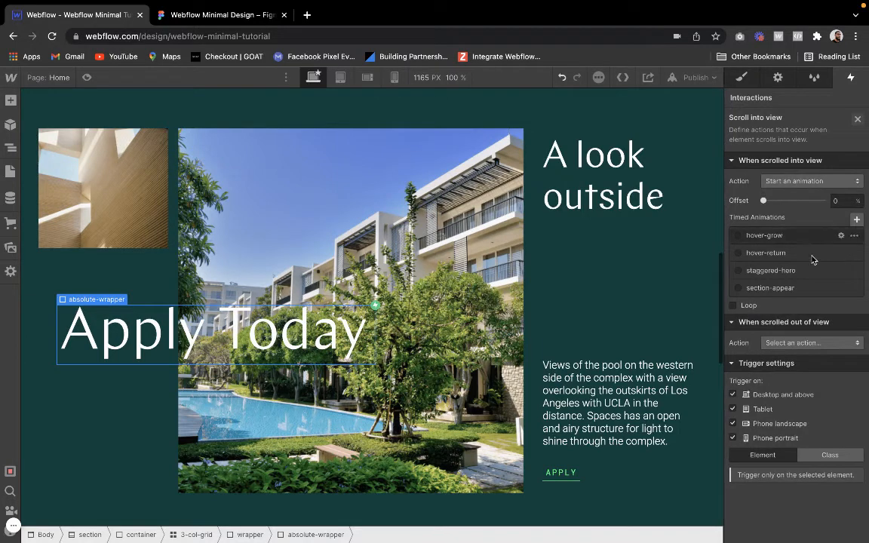
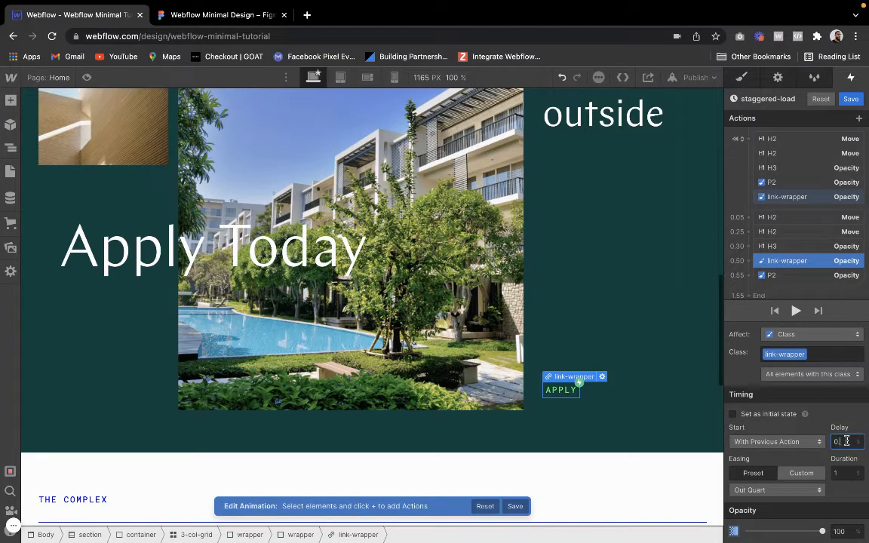
Set the delay of the link-wrapper opacity action to 0.6 seconds and preview the page down to the Apply Today section.
key(Return)
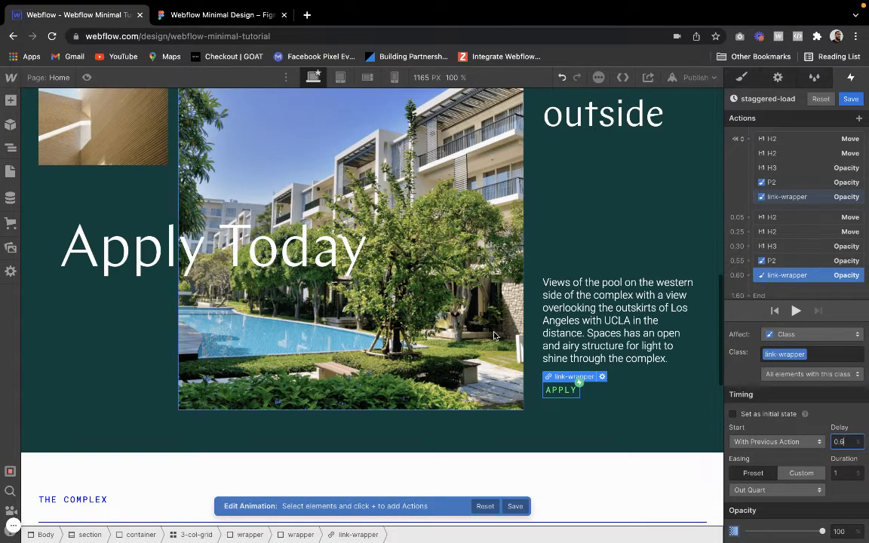
scroll(445, 298, up, 15)
click(87, 78)
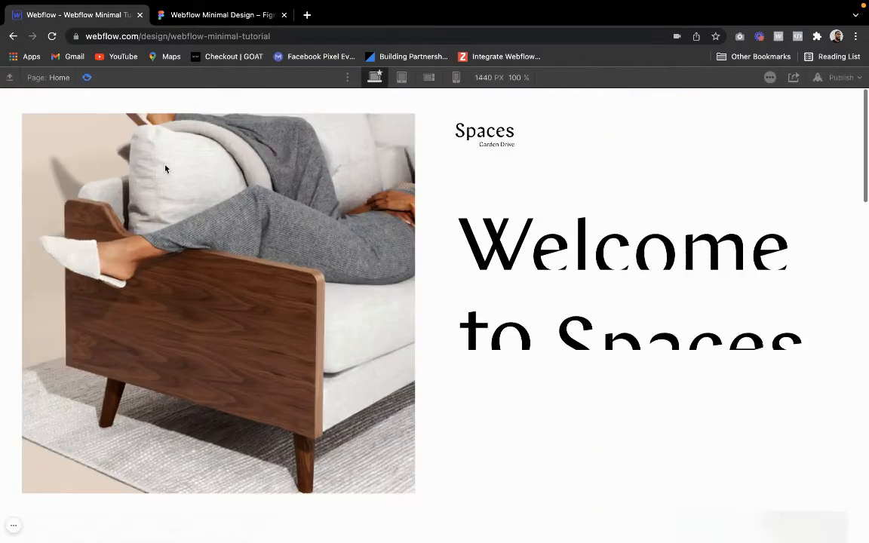
scroll(165, 167, down, 10)
scroll(165, 169, down, 5)
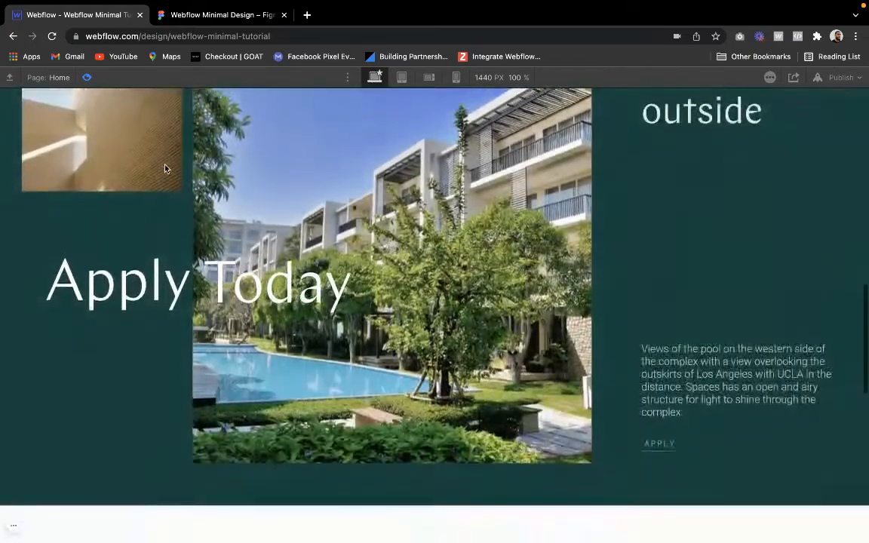
scroll(169, 194, up, 2)
scroll(169, 194, down, 2)
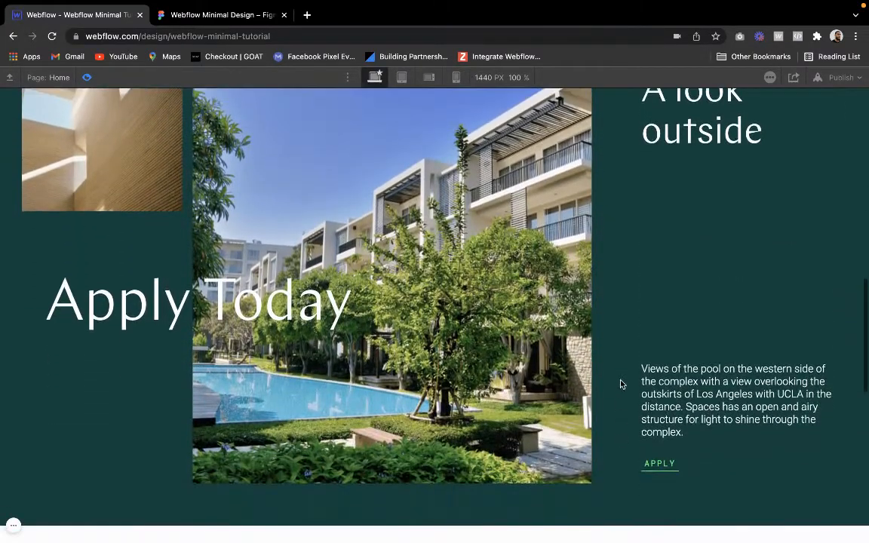
scroll(284, 277, up, 1)
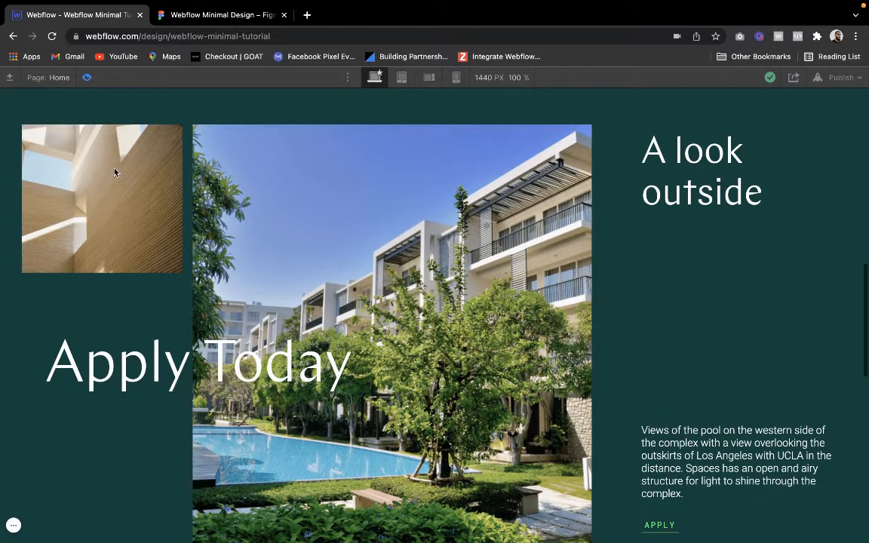
Replay the scroll animations in preview from the hero to the Apply Today section, and return to the designer.
scroll(132, 200, up, 10)
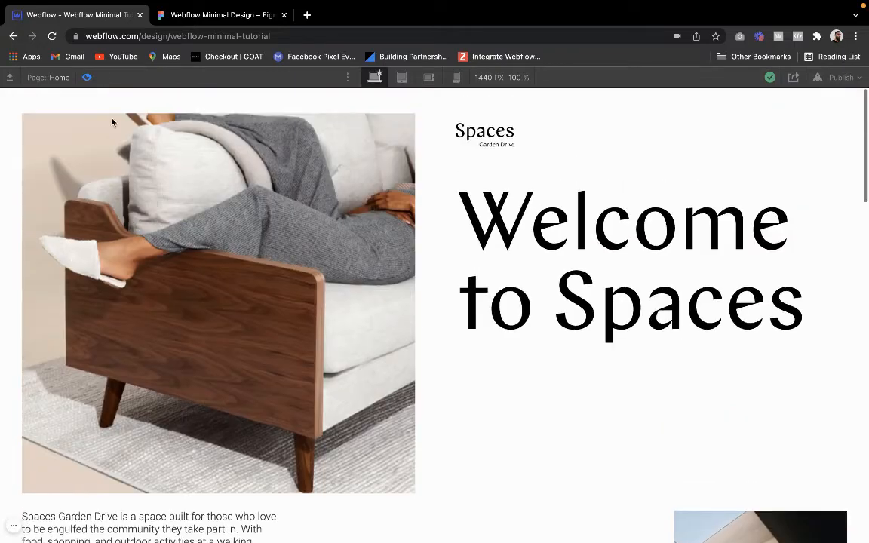
scroll(116, 207, down, 5)
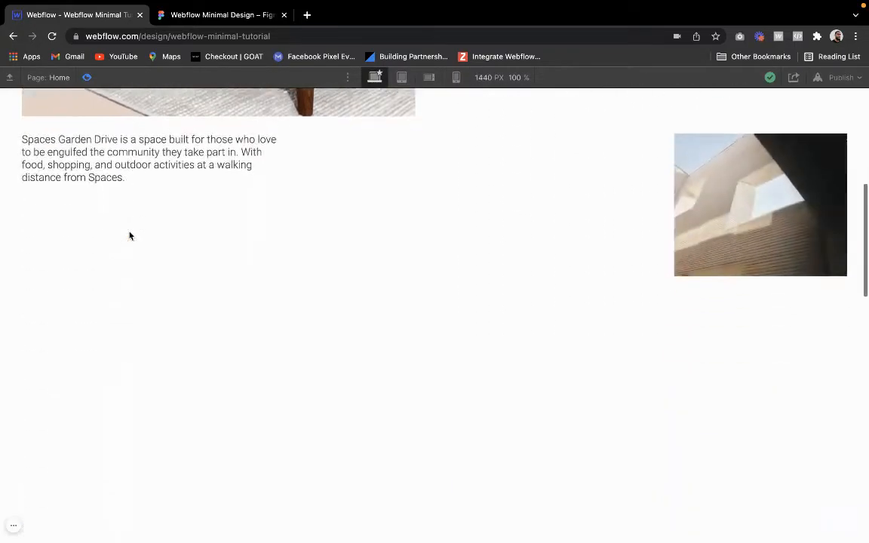
scroll(129, 236, down, 5)
scroll(129, 236, up, 4)
scroll(129, 236, up, 8)
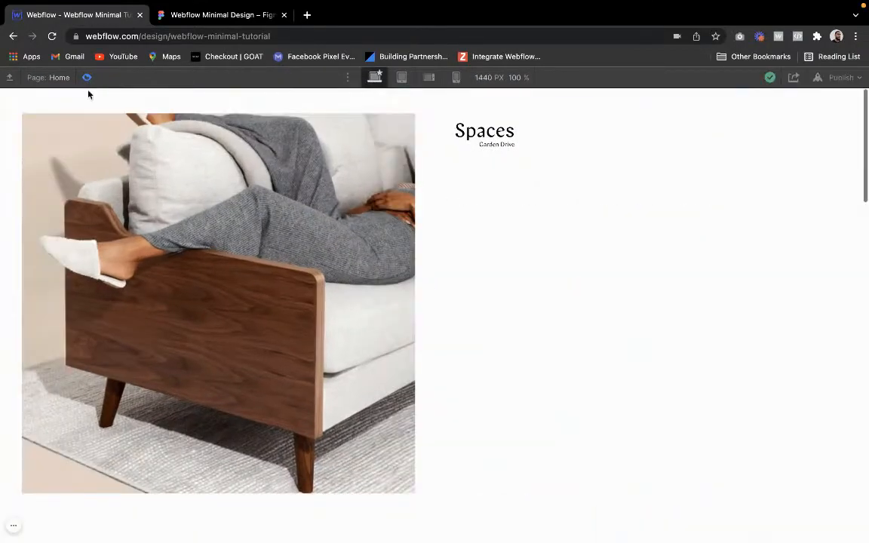
scroll(96, 179, down, 6)
scroll(97, 179, down, 6)
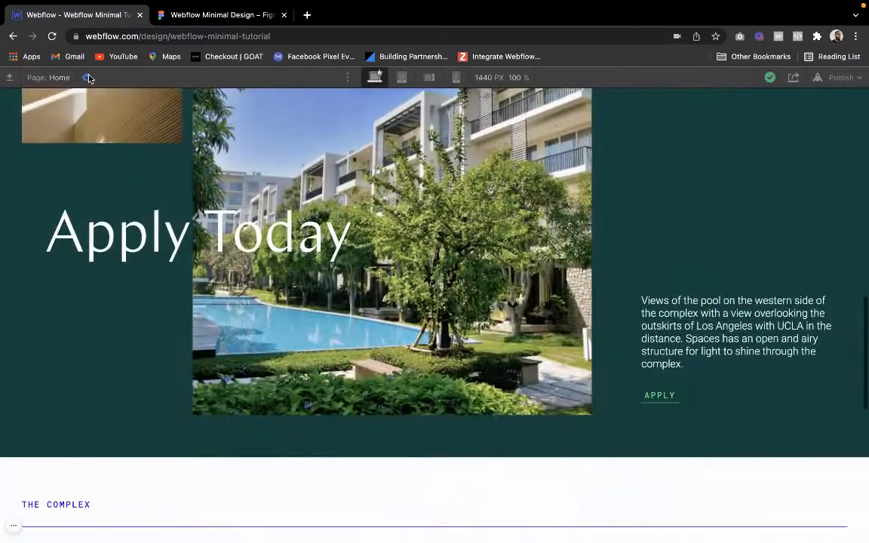
click(87, 77)
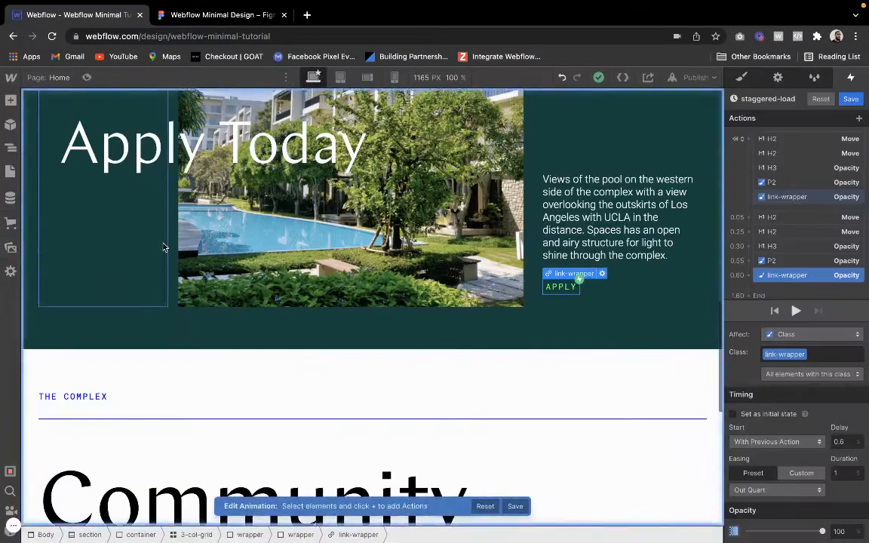
Save the staggered-load animation and close the Scroll into view trigger settings.
click(850, 99)
click(850, 361)
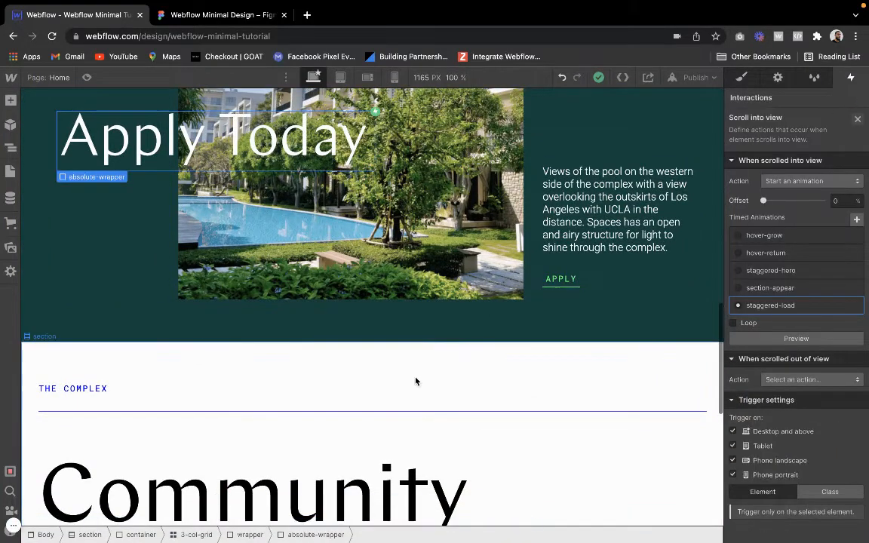
scroll(415, 382, down, 5)
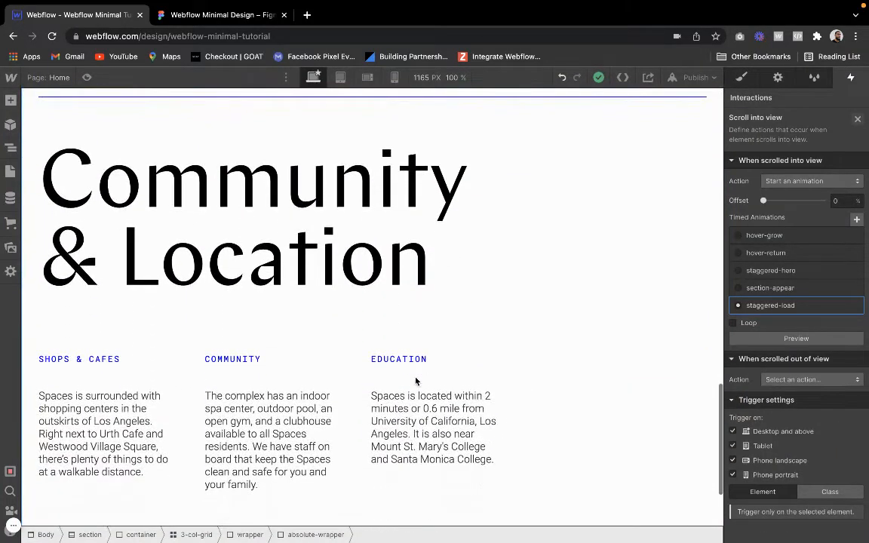
scroll(414, 381, down, 1)
click(859, 119)
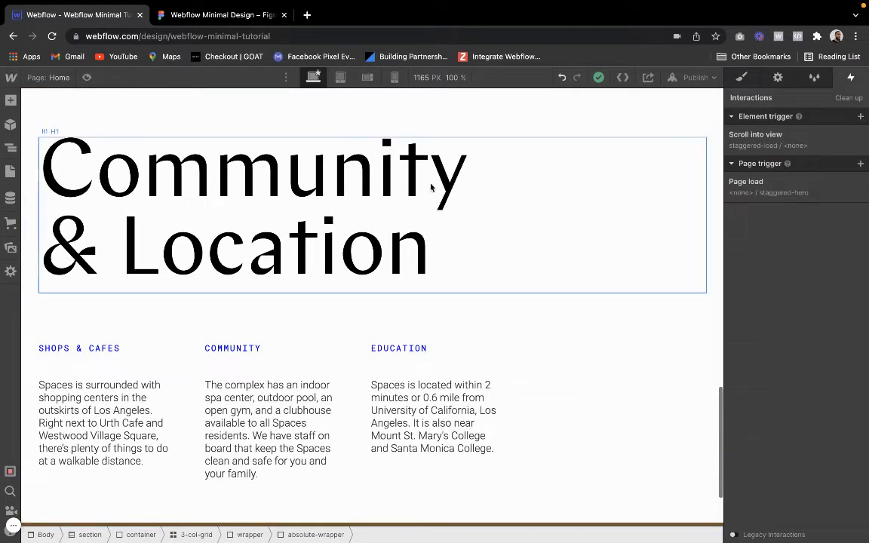
Examine how the Apply Today heading and the hero's Welcome to Spaces heading are wrapped, compared with the Community & Location heading.
click(559, 178)
mouse_move(50, 130)
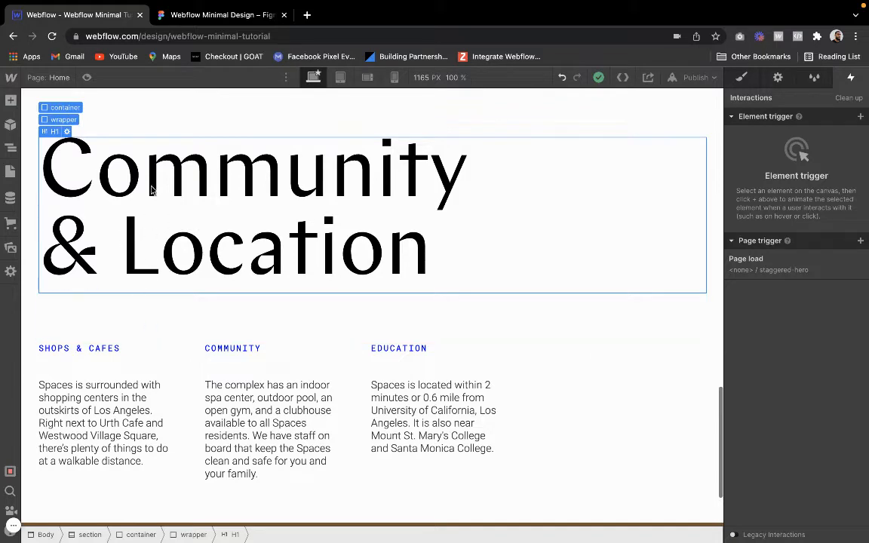
scroll(151, 189, up, 10)
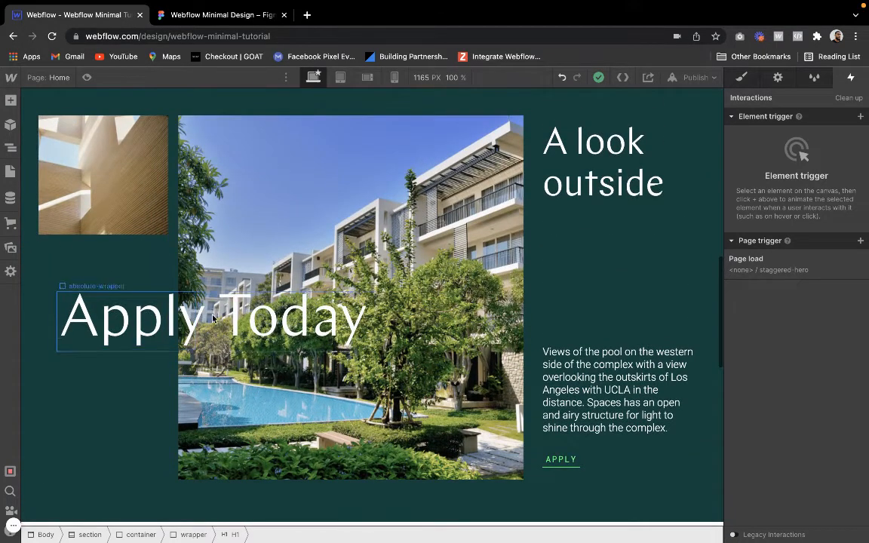
click(192, 288)
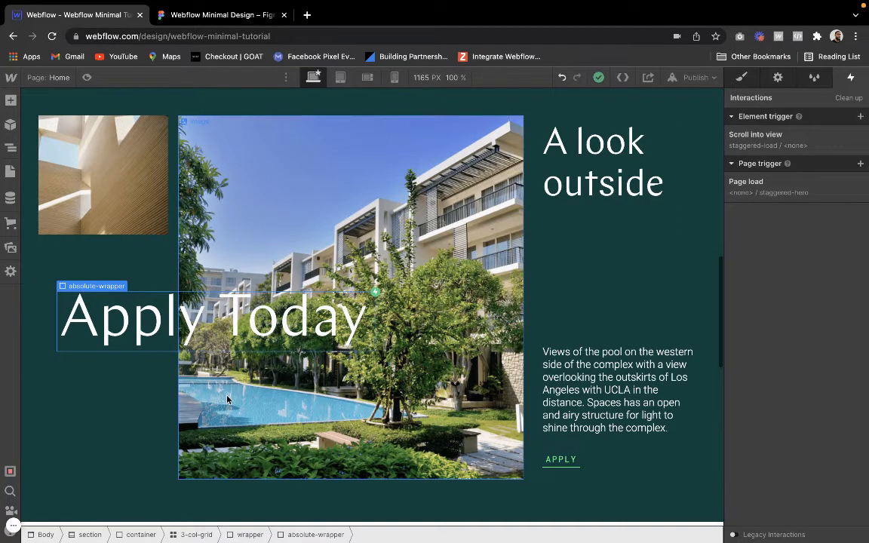
scroll(227, 399, down, 10)
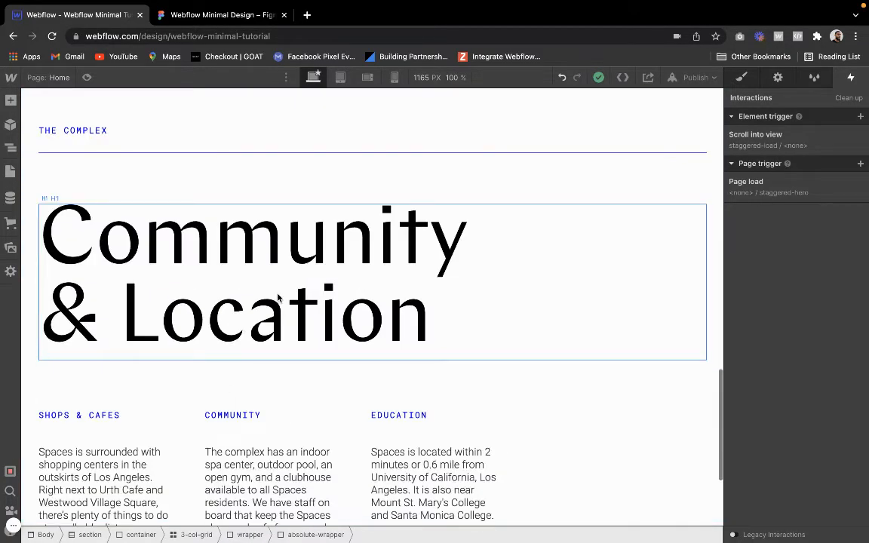
scroll(277, 297, up, 15)
click(403, 214)
mouse_move(378, 187)
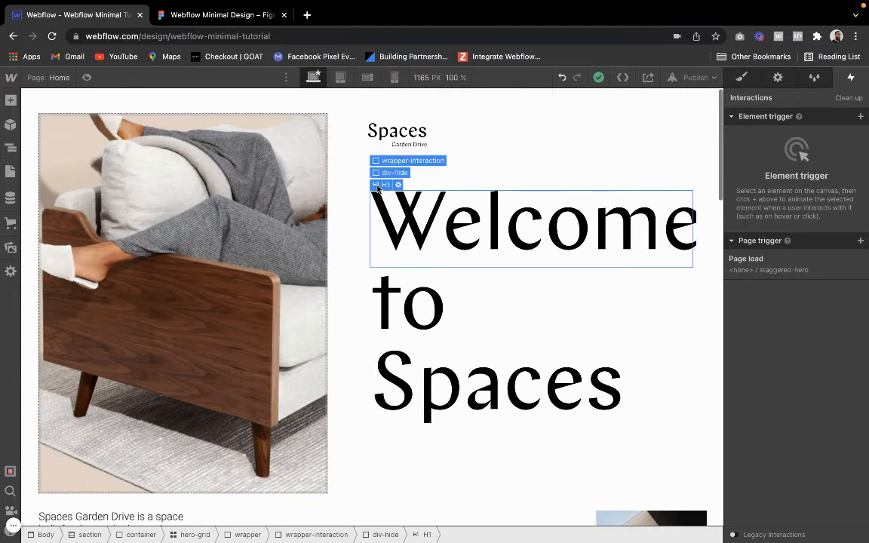
click(400, 160)
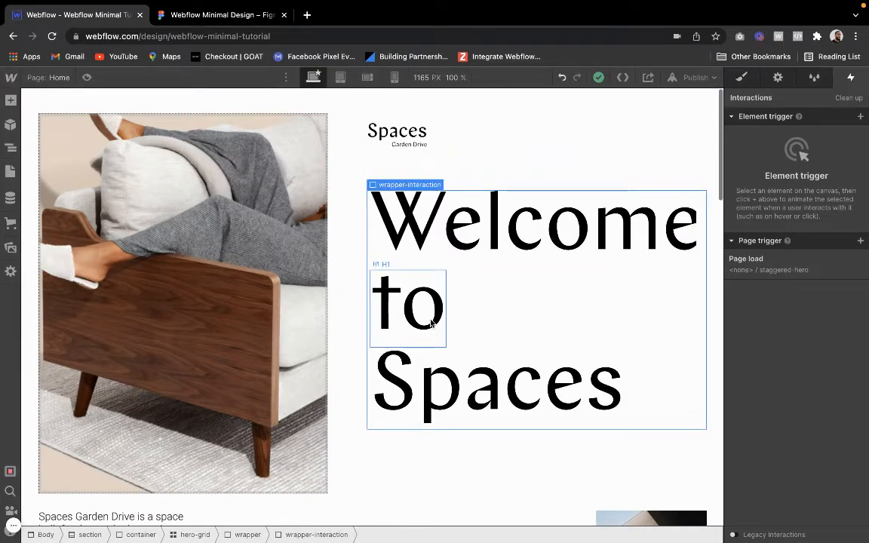
scroll(431, 322, down, 20)
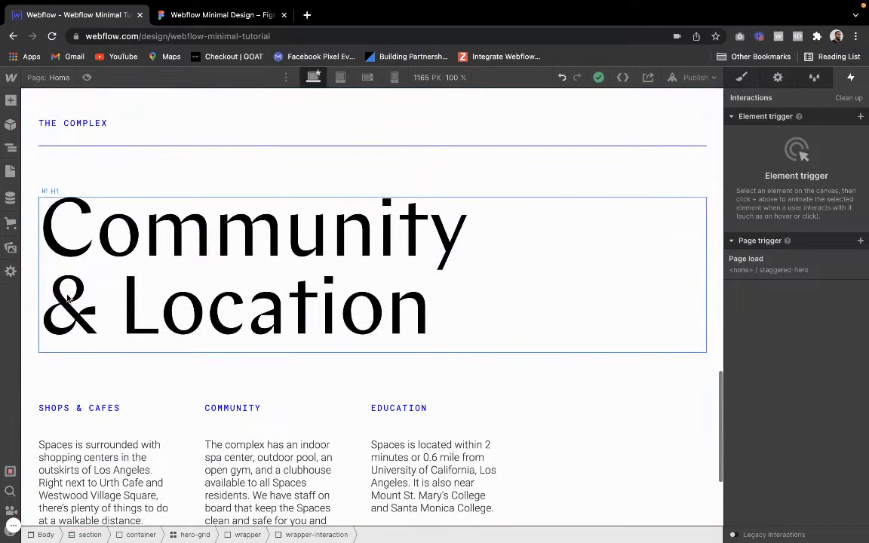
Try removing the line break before "& Location" in the Community & Location heading, and put the break back.
double_click(60, 291)
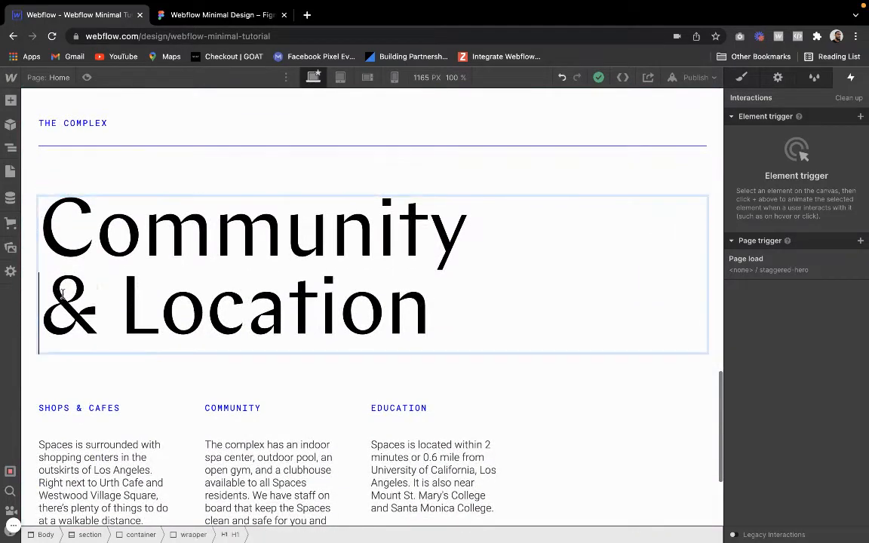
key(BackSpace)
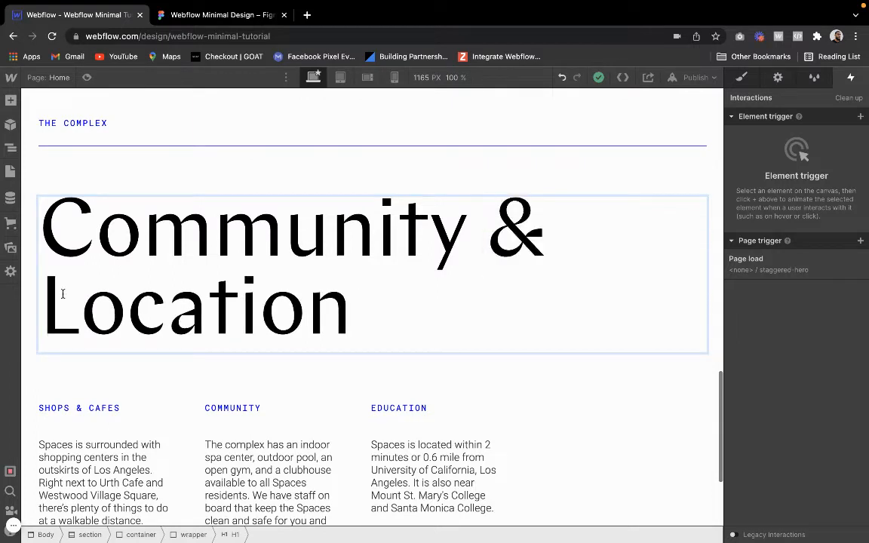
key(shift+Return)
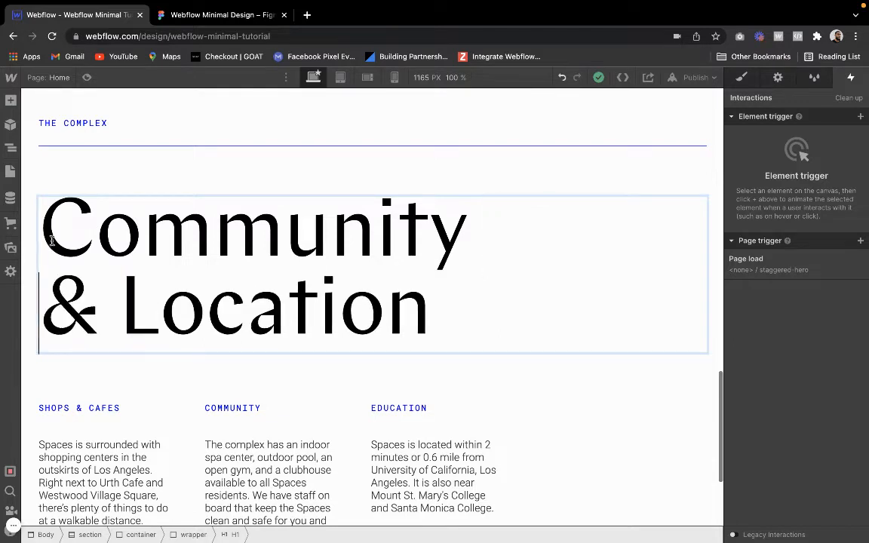
key(Escape)
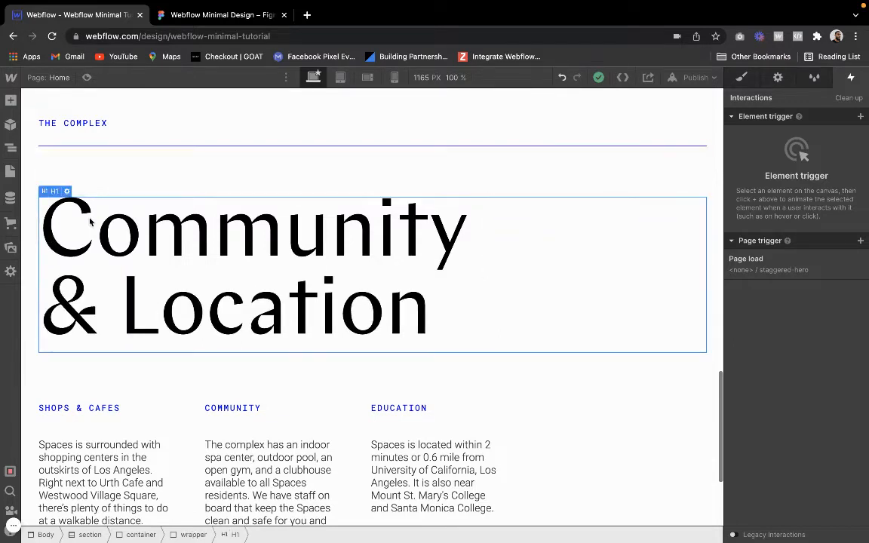
Insert a div block at the start of the wrapper, above the Community & Location heading.
mouse_move(54, 191)
click(53, 173)
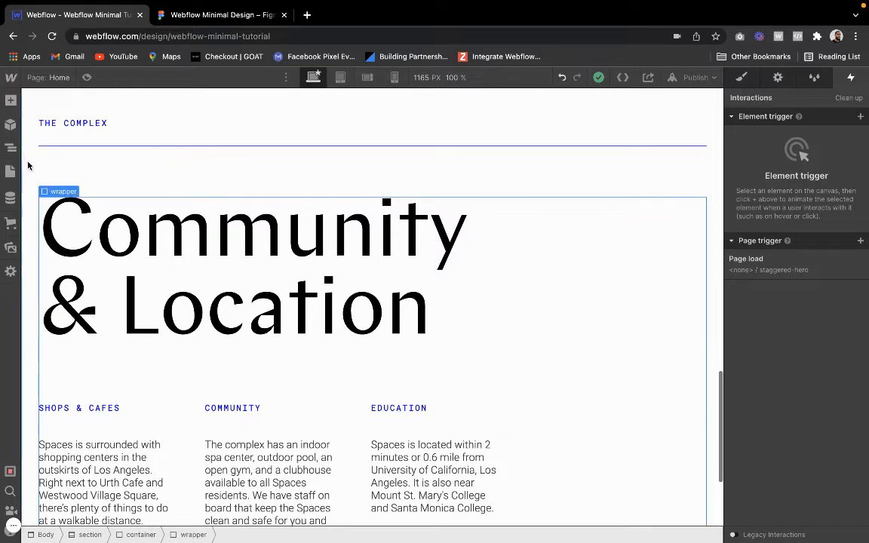
click(11, 100)
drag(53, 322, 147, 219)
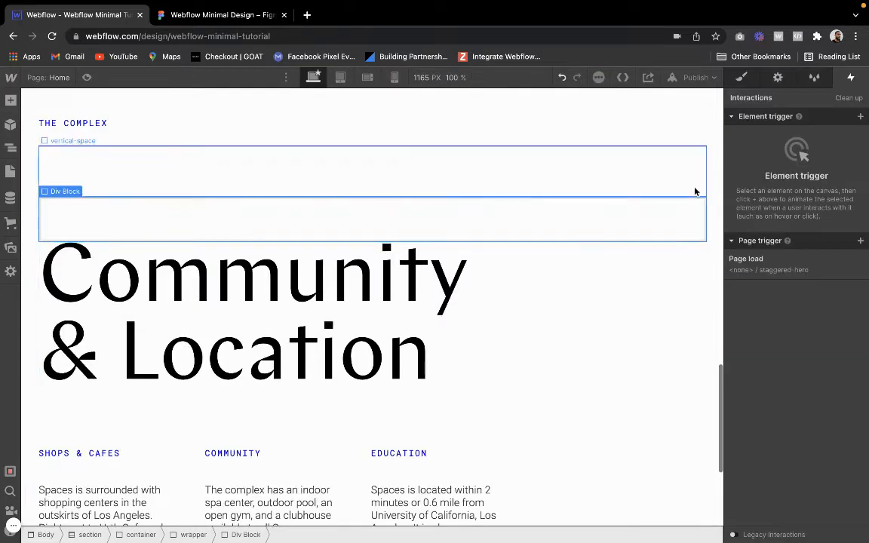
Give the new div block the existing class wrapper-interaction with a combo class named margin.
click(741, 78)
click(758, 142)
text(wrapper-)
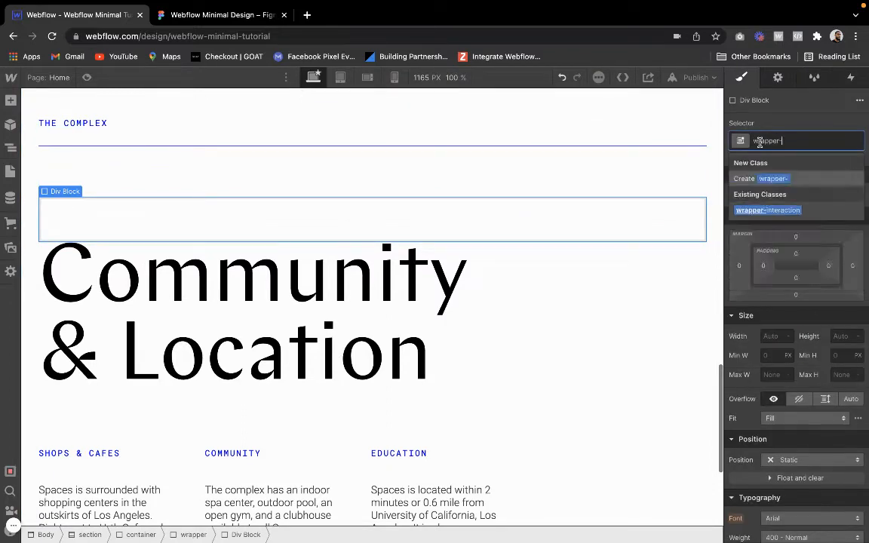
click(754, 210)
click(828, 142)
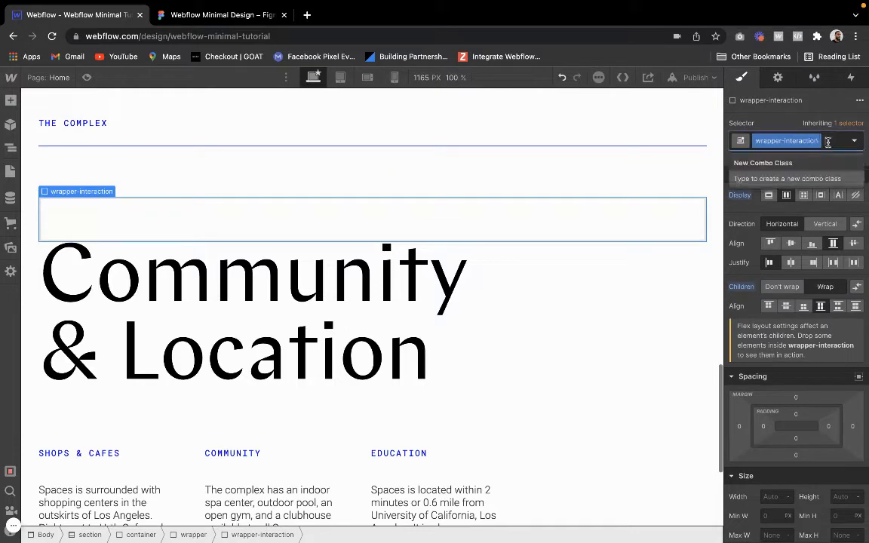
text(margin)
key(Return)
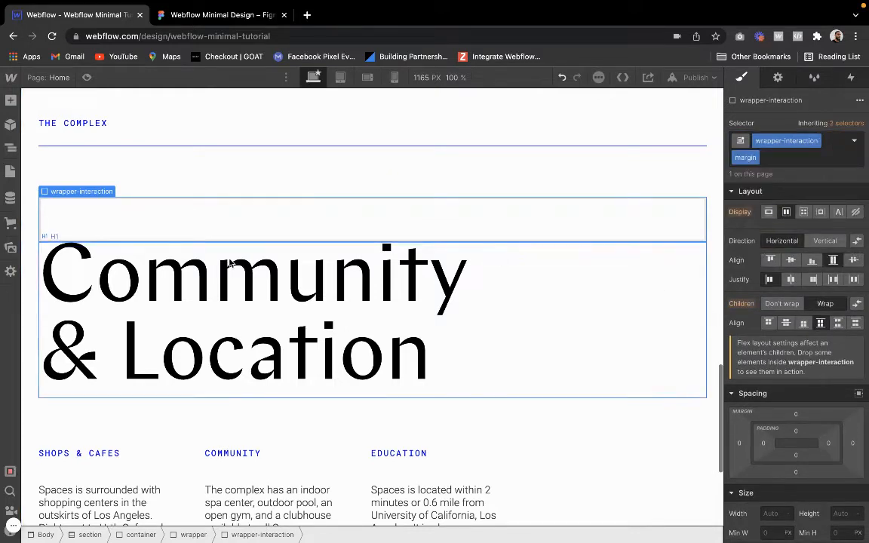
Nest a div block inside the new wrapper-interaction block and assign it the existing class div-hide.
click(11, 99)
click(60, 301)
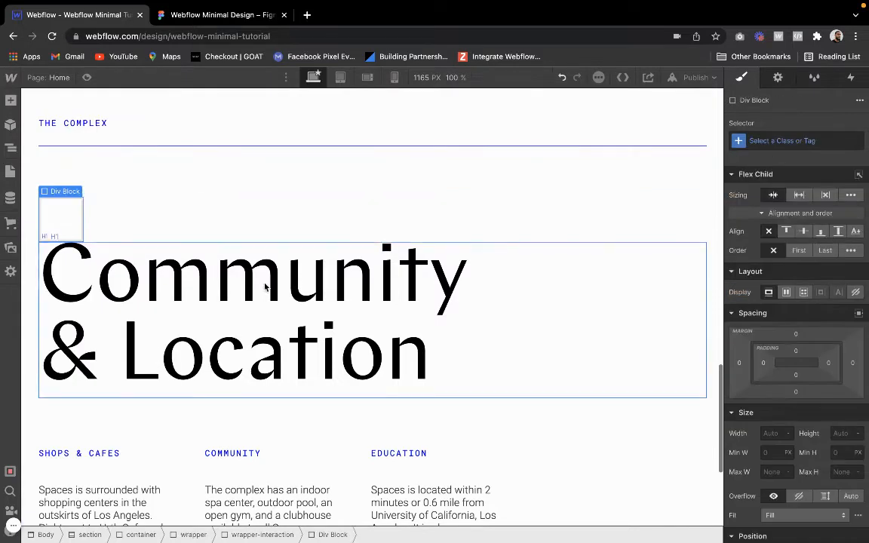
click(763, 140)
text(div)
key(Down)
key(Return)
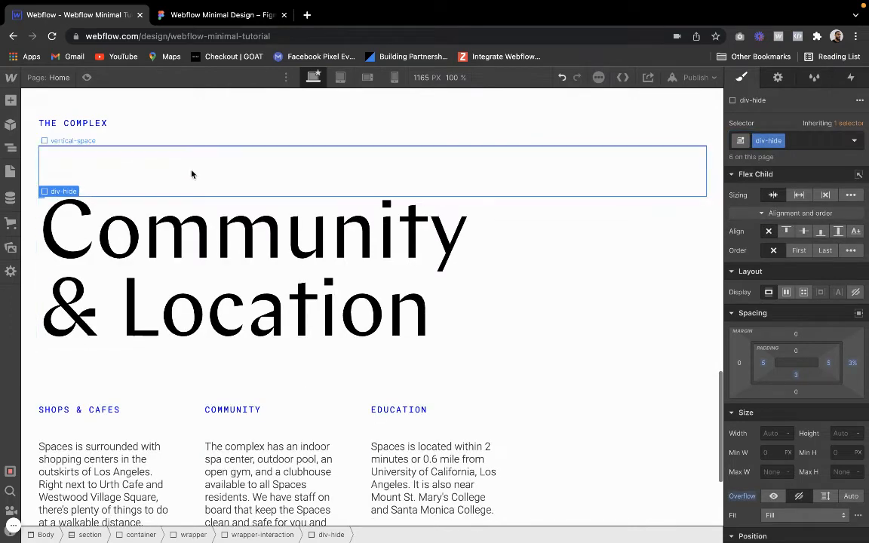
Add an H1 heading inside the new div-hide block and apply the H1 class to it.
click(11, 100)
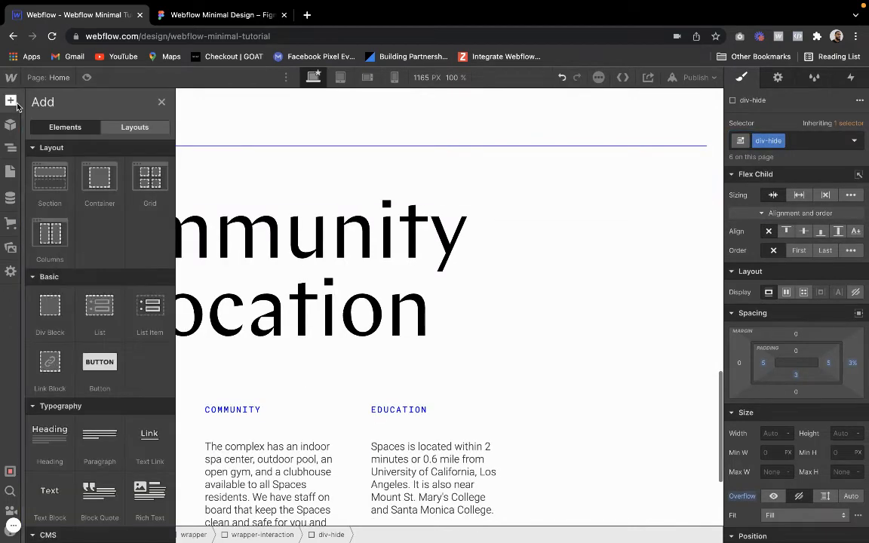
click(53, 427)
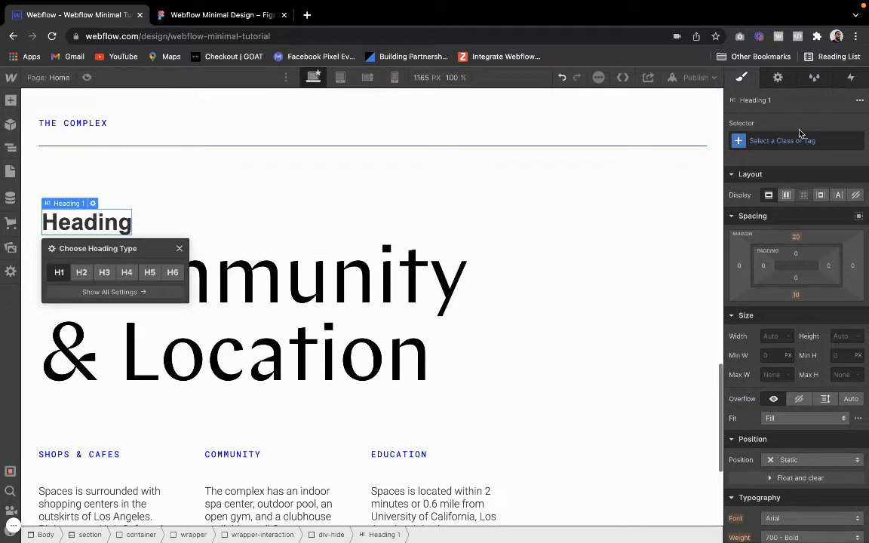
click(429, 287)
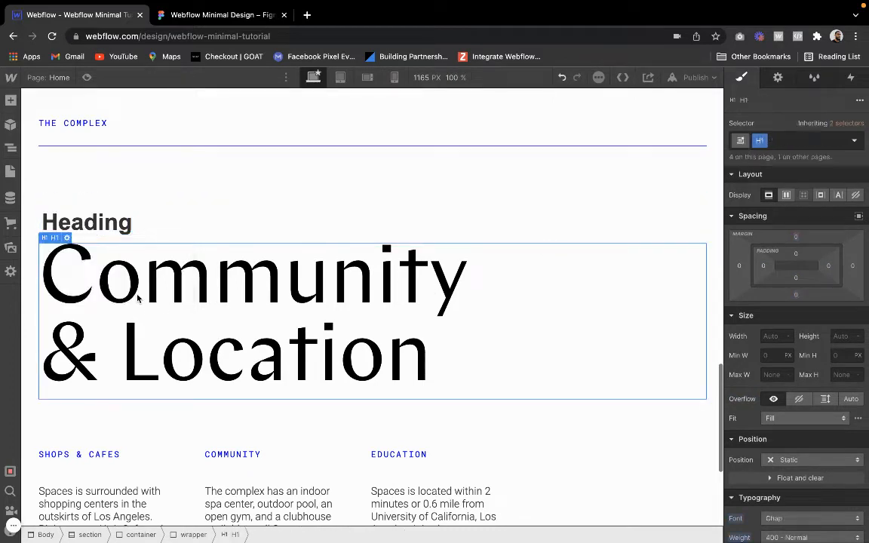
click(85, 223)
click(788, 139)
text(h1)
key(Return)
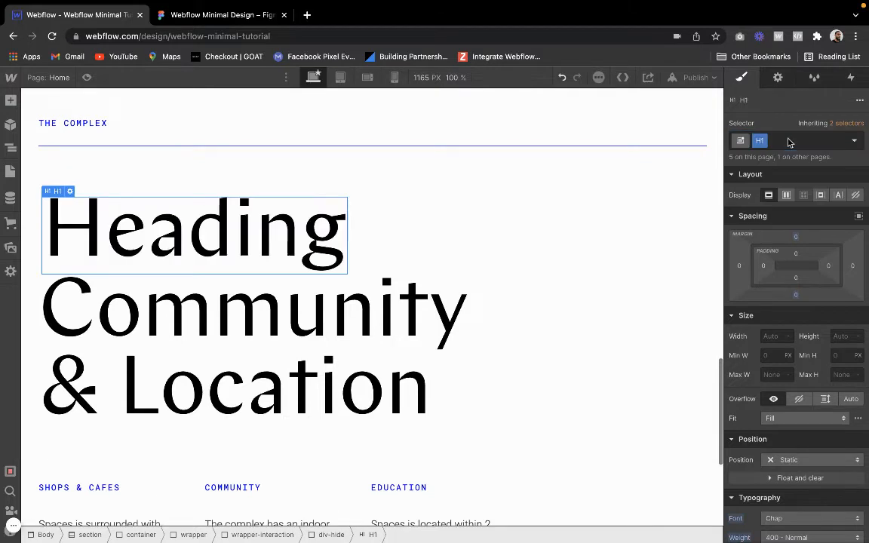
Replace the new heading's placeholder text with "Community" copied from the original Community & Location heading.
click(206, 325)
double_click(206, 324)
drag(495, 306, 0, 316)
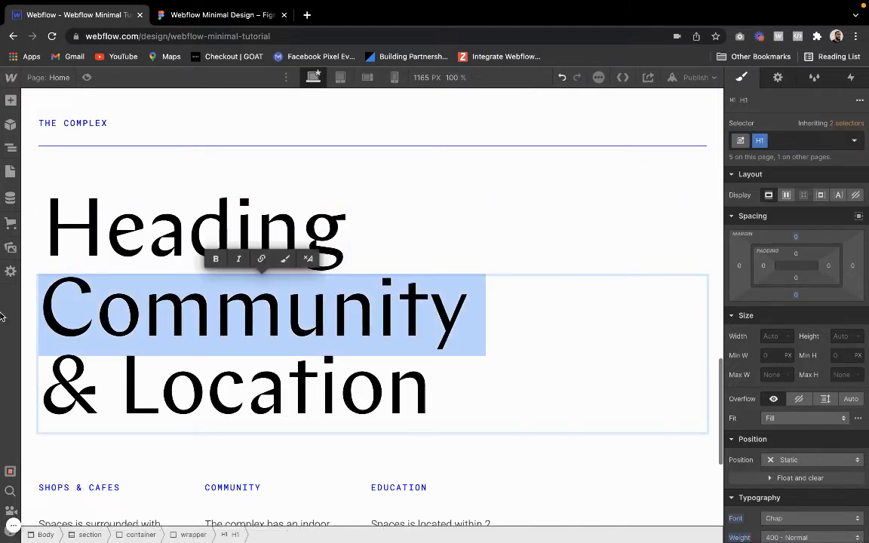
key(ctrl+c)
double_click(79, 221)
double_click(80, 221)
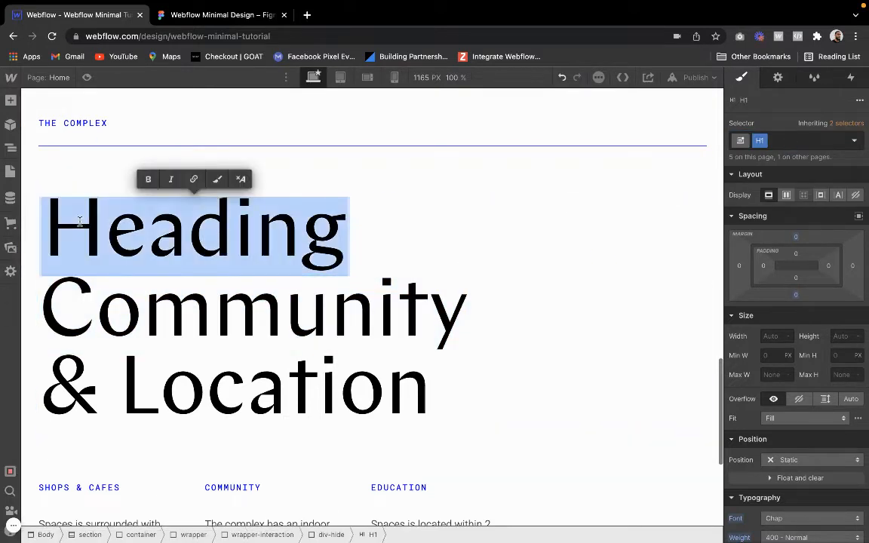
key(ctrl+v)
click(156, 355)
Duplicate the div-hide block around the new Community heading twice within wrapper-interaction.
click(165, 224)
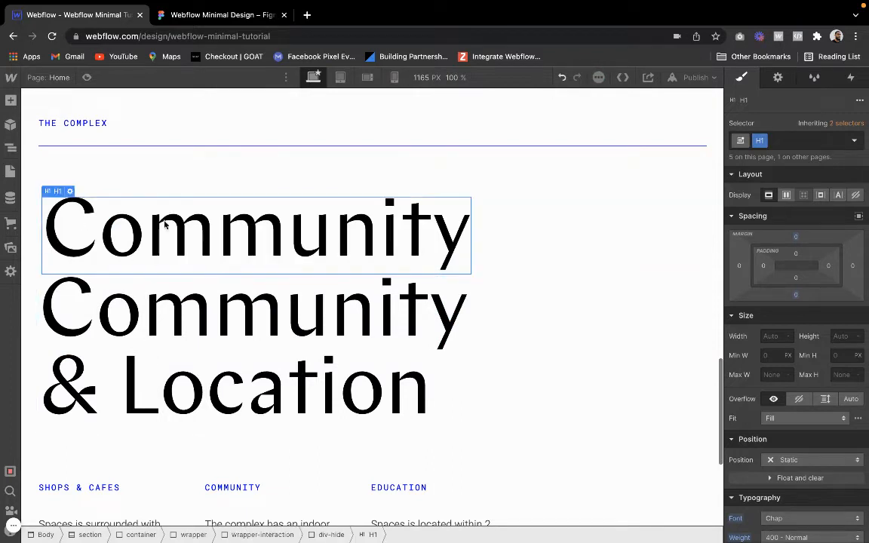
click(58, 179)
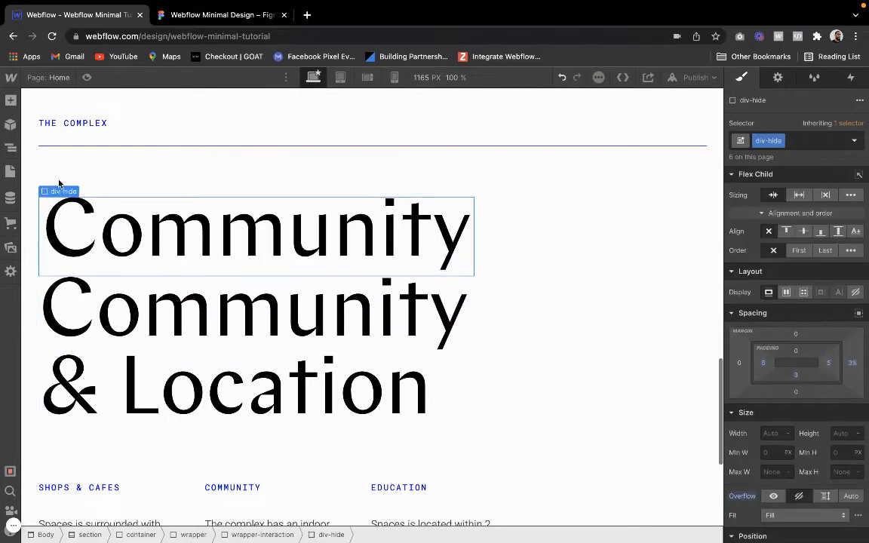
click(56, 179)
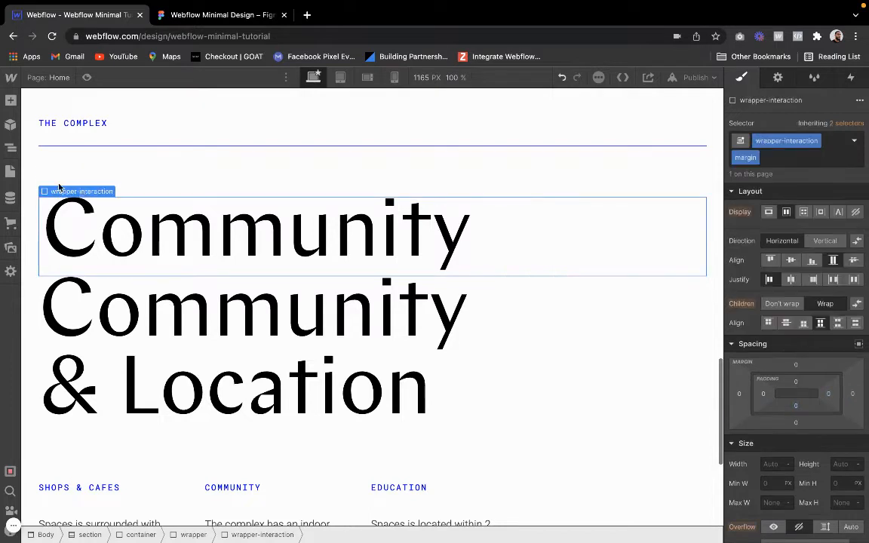
click(112, 217)
mouse_move(63, 195)
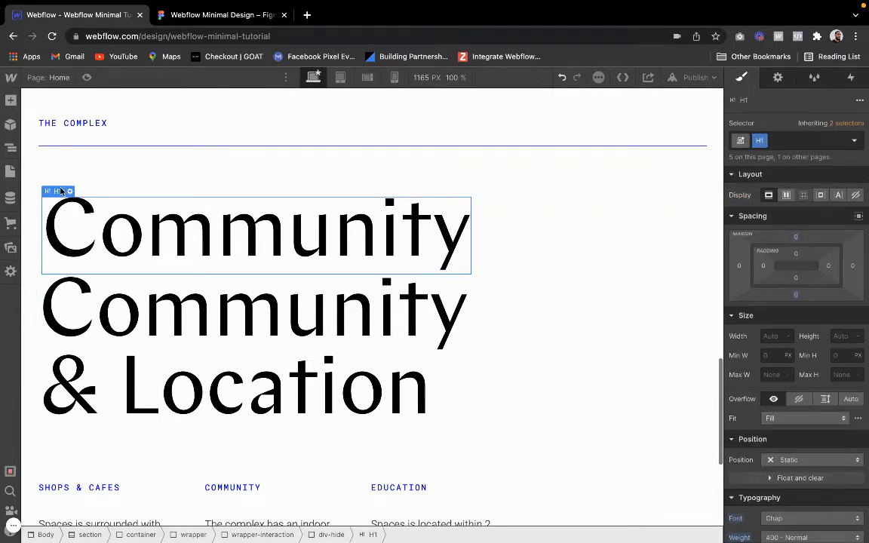
click(63, 179)
key(ctrl+d)
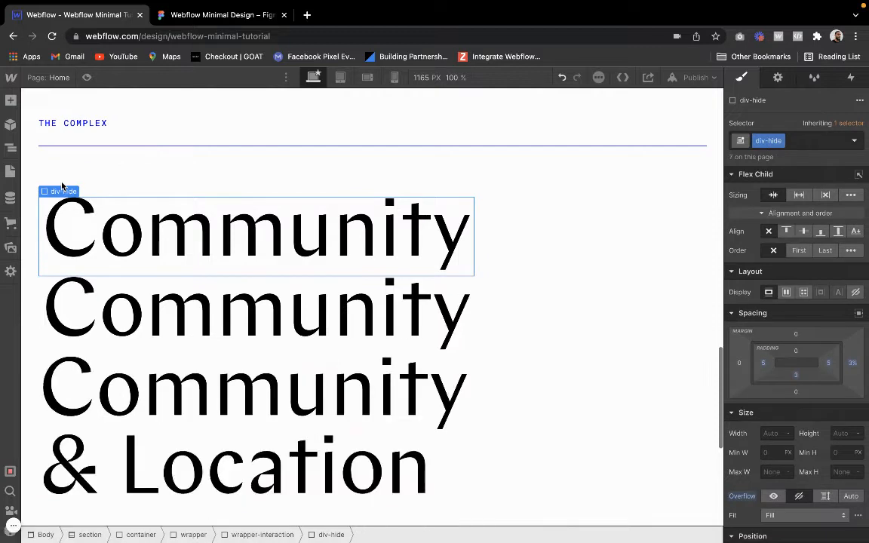
key(ctrl+d)
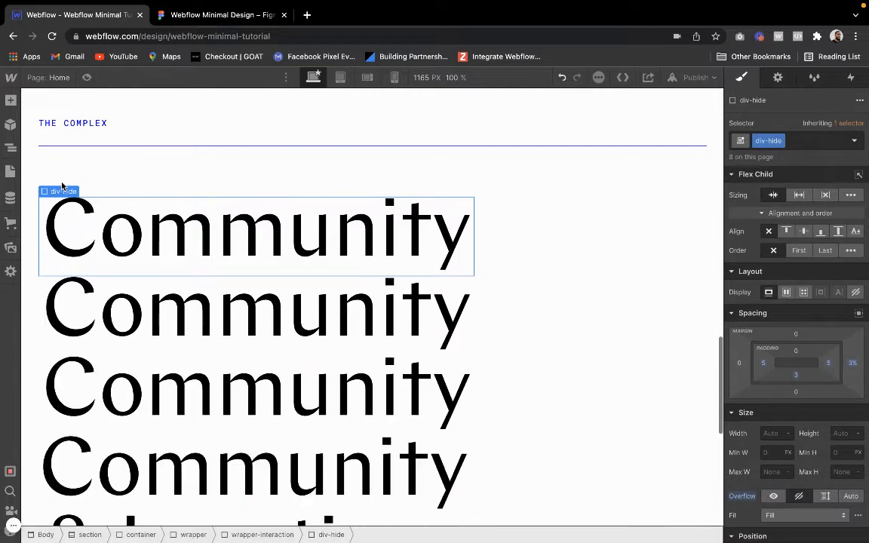
Open the second Community heading's text for editing with the whole word selected.
double_click(185, 306)
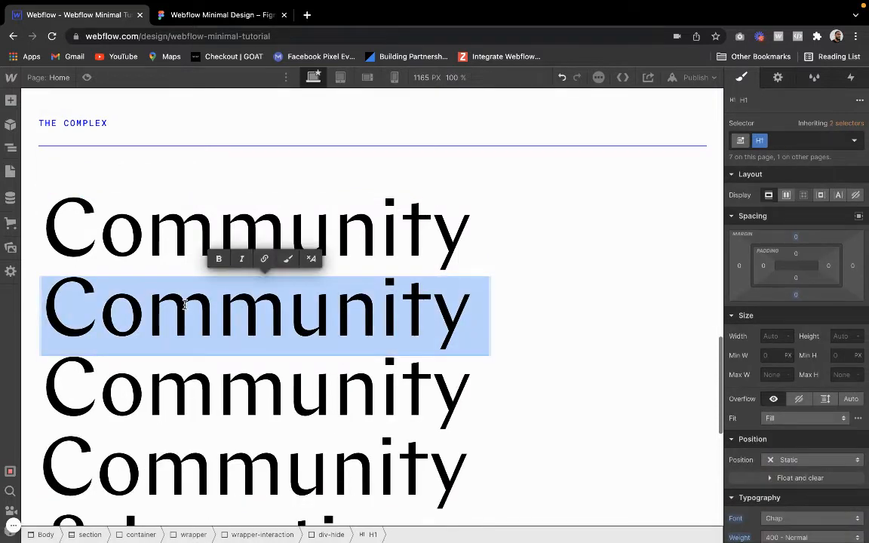
Replace the text of the second Community heading with "&" and the third one with "Location".
key(BackSpace)
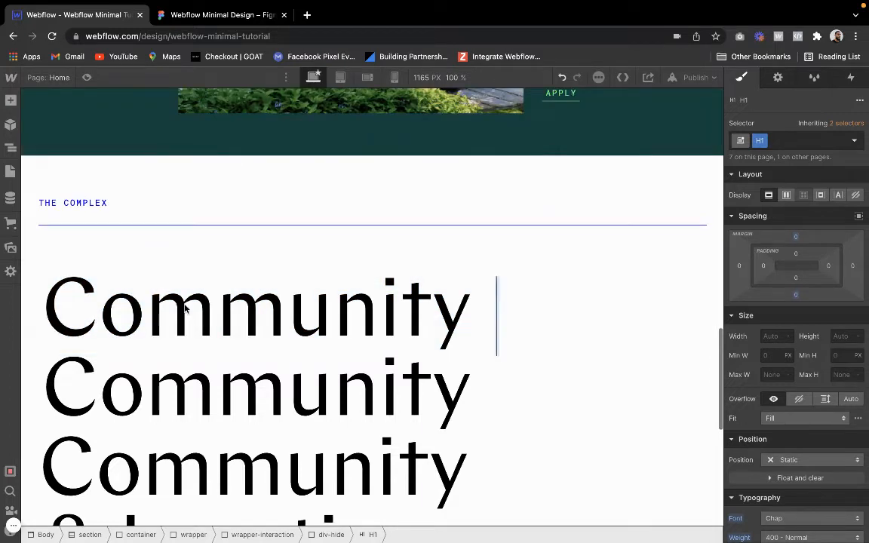
text(&)
double_click(187, 368)
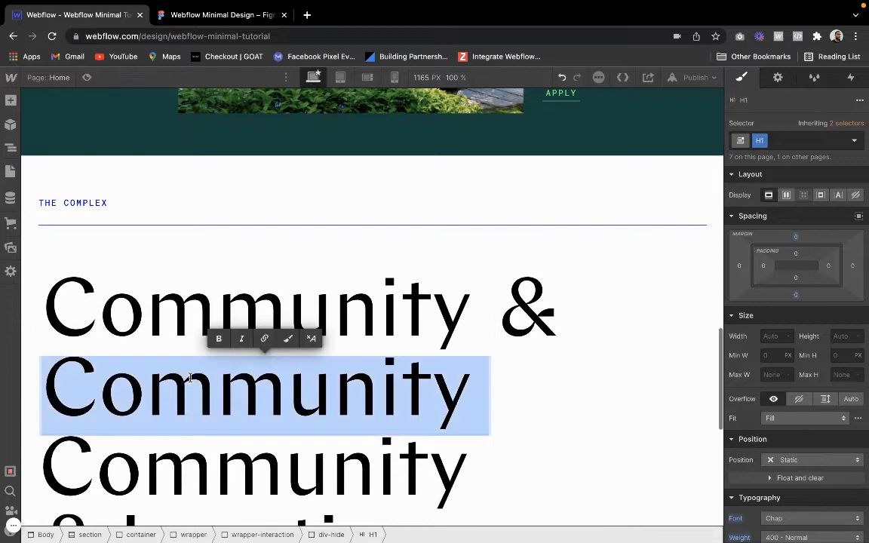
scroll(190, 380, down, 1)
text(Location)
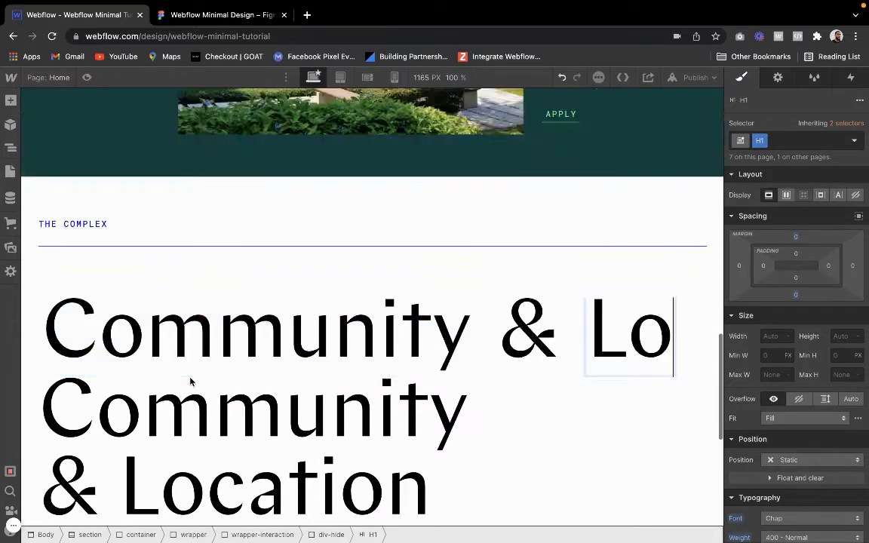
Delete the leftover single "Community & Location" heading below the three separate word headings.
click(180, 399)
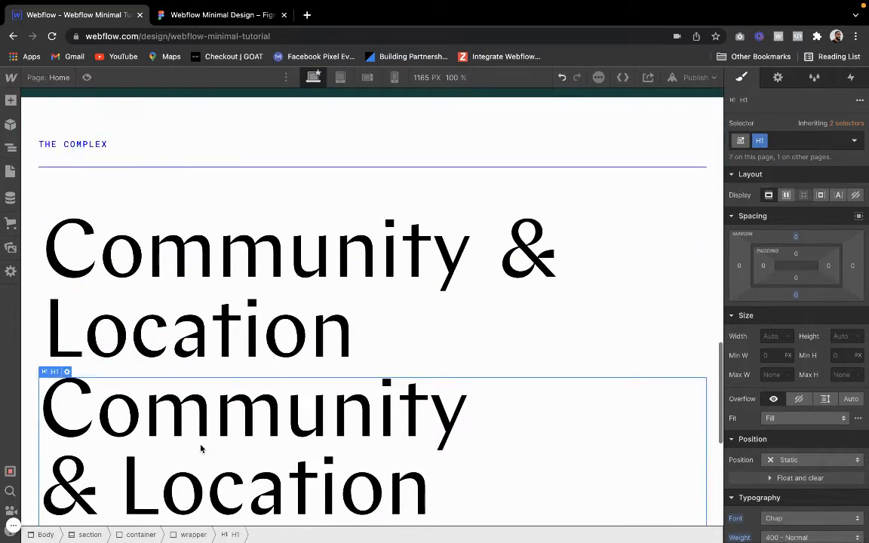
key(Delete)
click(299, 334)
click(303, 283)
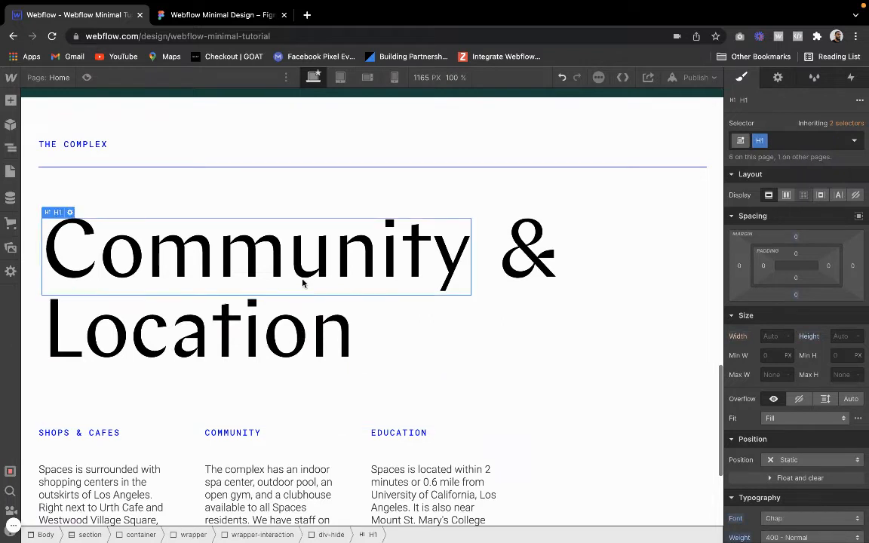
Set the right margin of the wrapper-interaction block around the three headings to 40%.
click(504, 256)
click(491, 255)
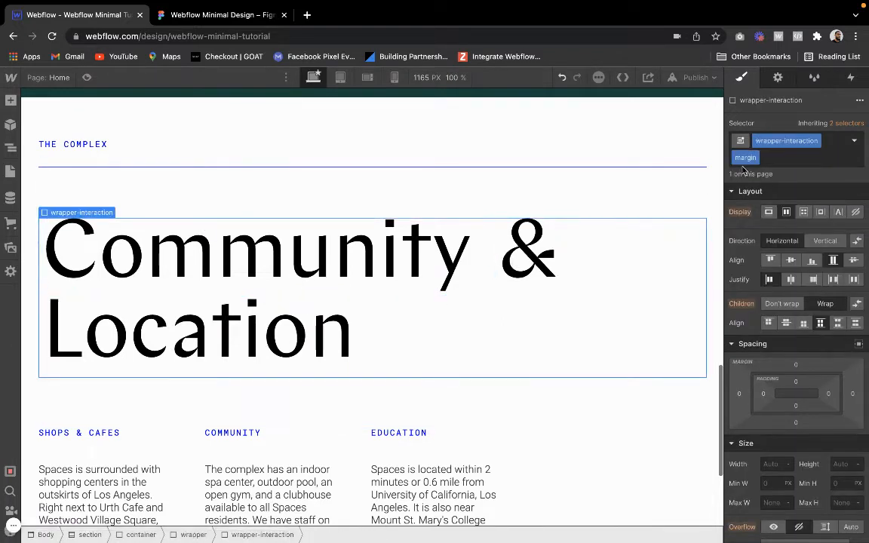
click(852, 396)
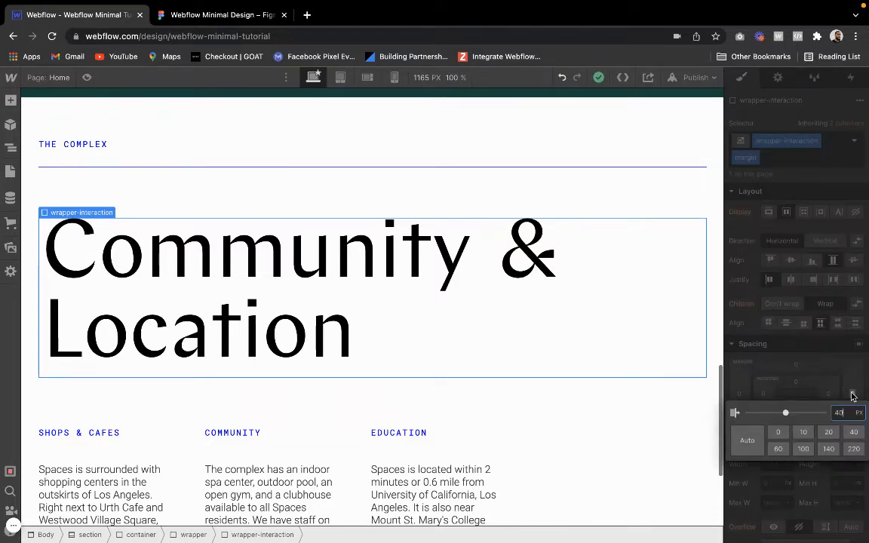
key(Return)
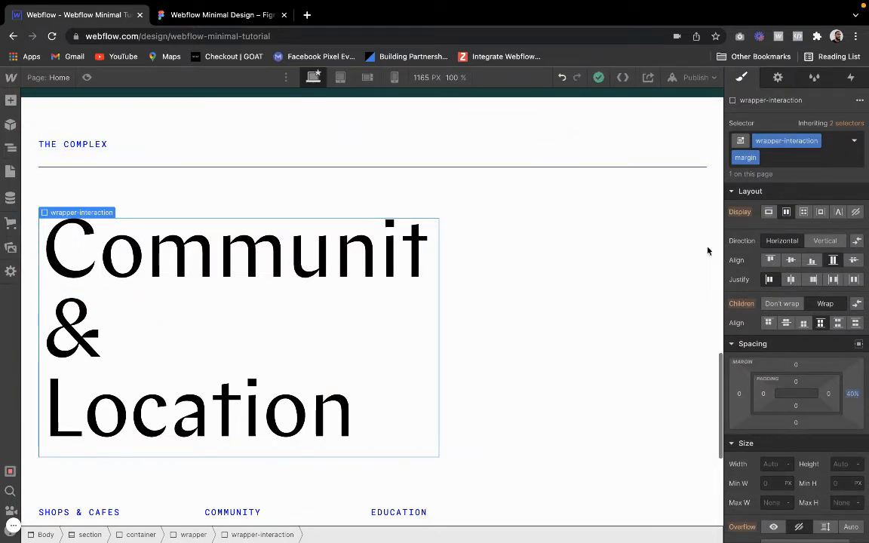
Set the canvas width to 1440 px.
click(421, 78)
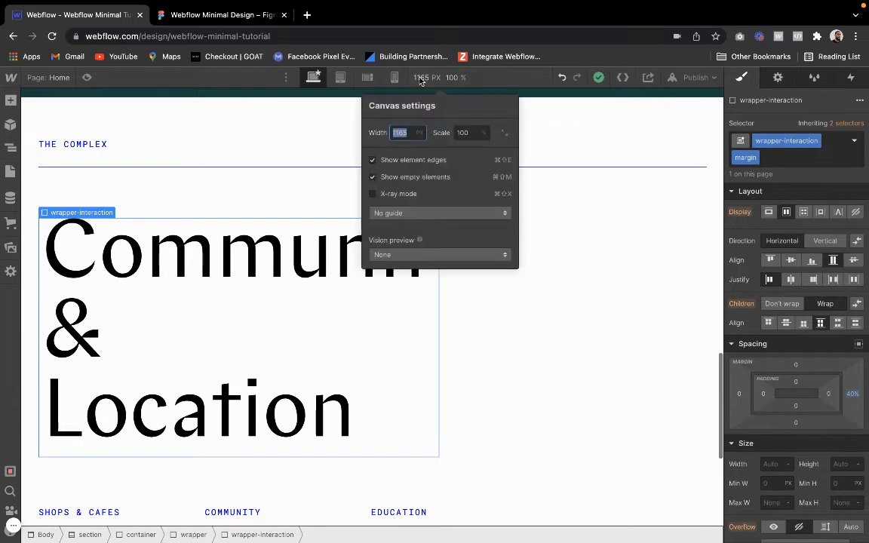
text(1440)
key(Return)
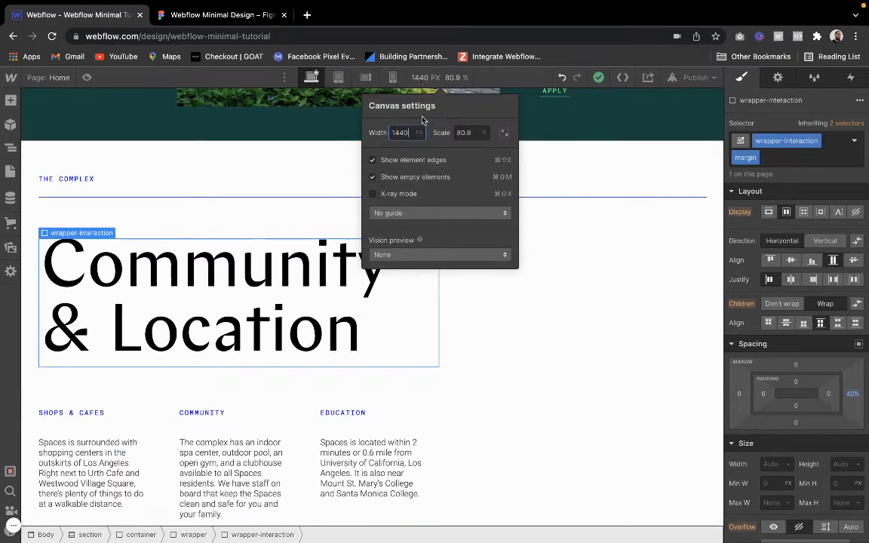
Try different right margins, down to 34%, on the wrapper-interaction block and end at 40%.
click(853, 394)
key(Down)
key(Down)
key(Up)
key(Down)
key(Down)
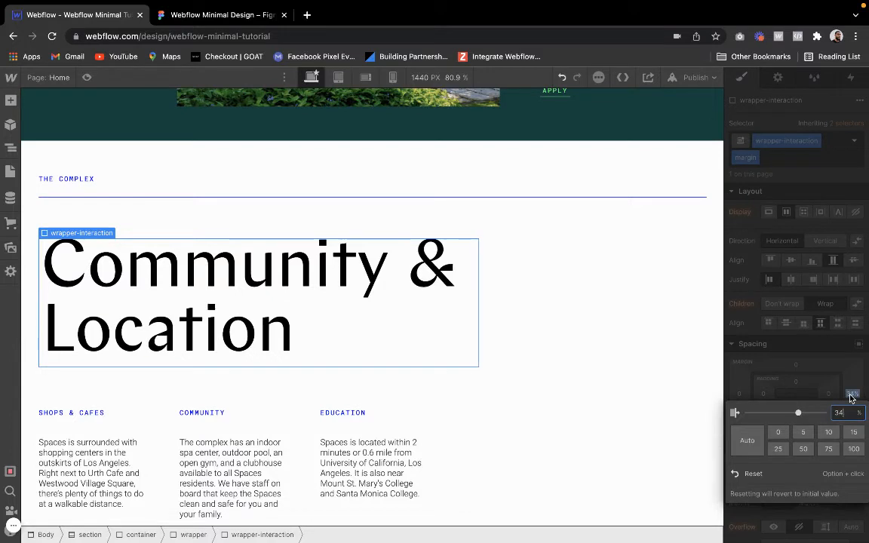
key(Up)
key(Up)
key(Up)
key(Up)
key(Up)
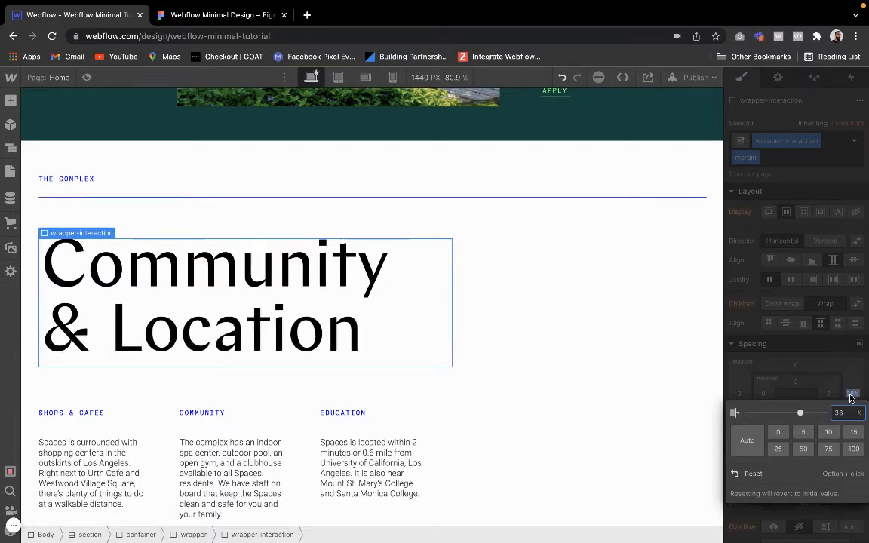
key(Down)
key(Down)
key(Down)
key(Down)
key(Down)
key(Up)
key(Up)
key(Up)
key(Up)
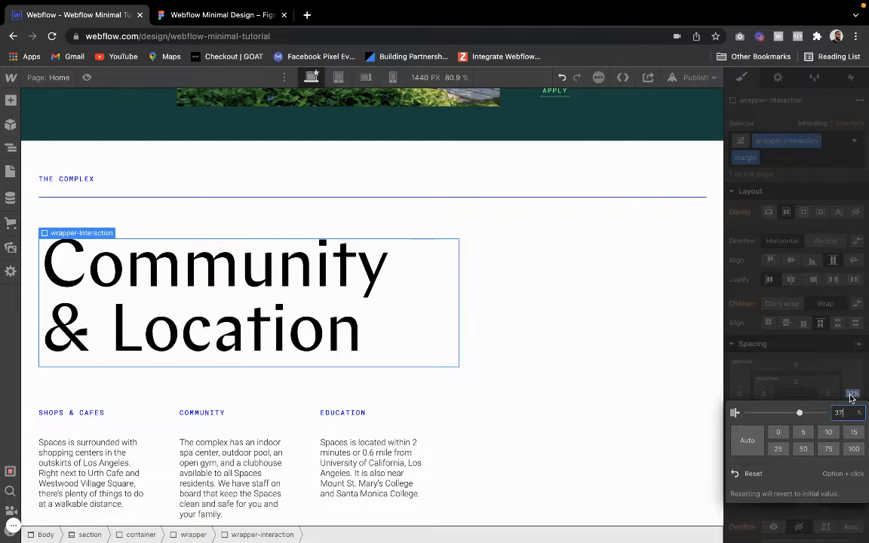
key(Up)
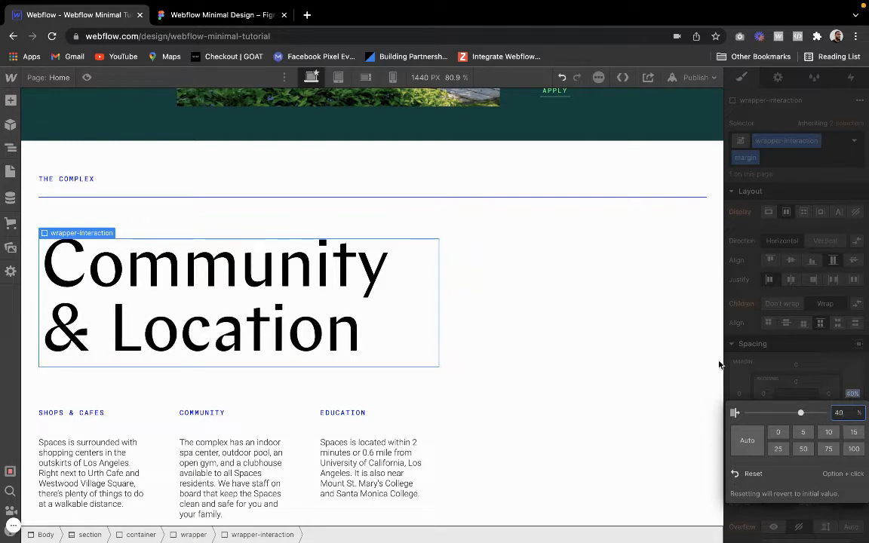
click(857, 387)
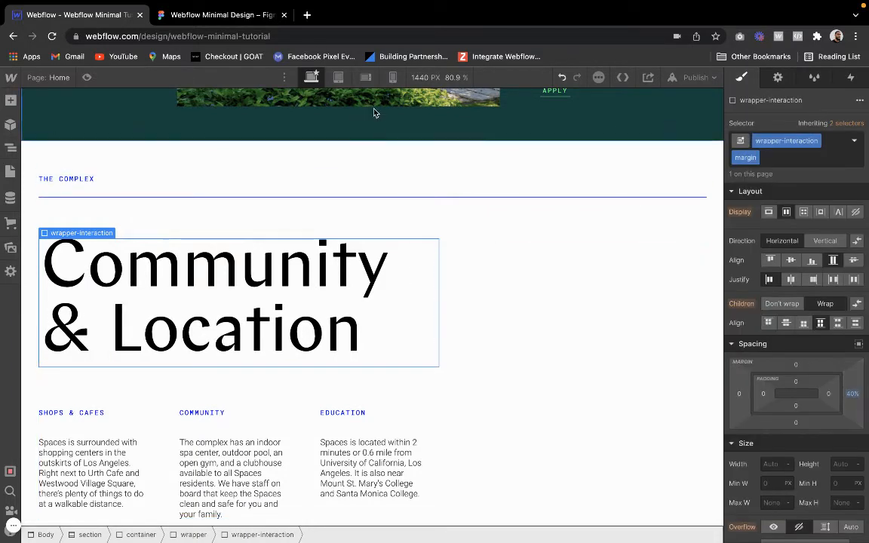
Toggle the page preview on and off and examine how the Community & Location heading wraps.
click(289, 79)
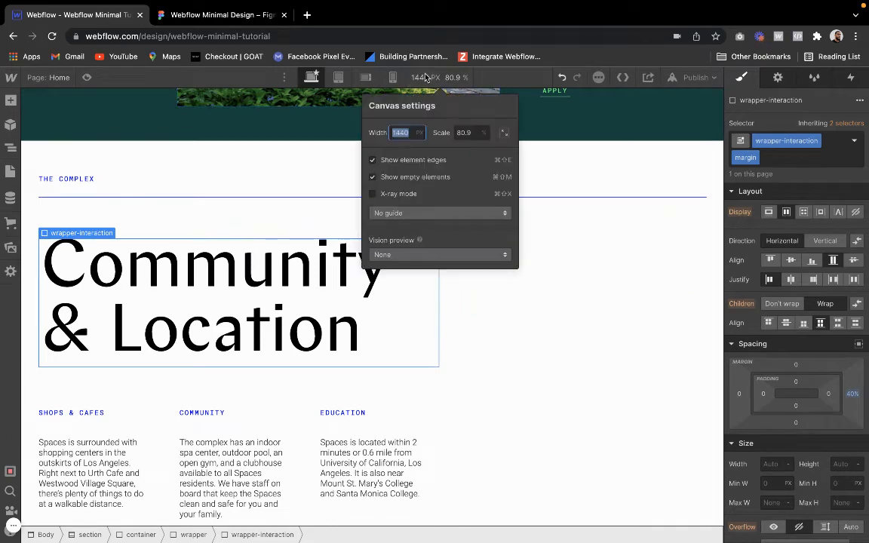
click(87, 77)
click(88, 77)
scroll(286, 293, down, 1)
scroll(287, 293, down, 1)
scroll(287, 293, up, 2)
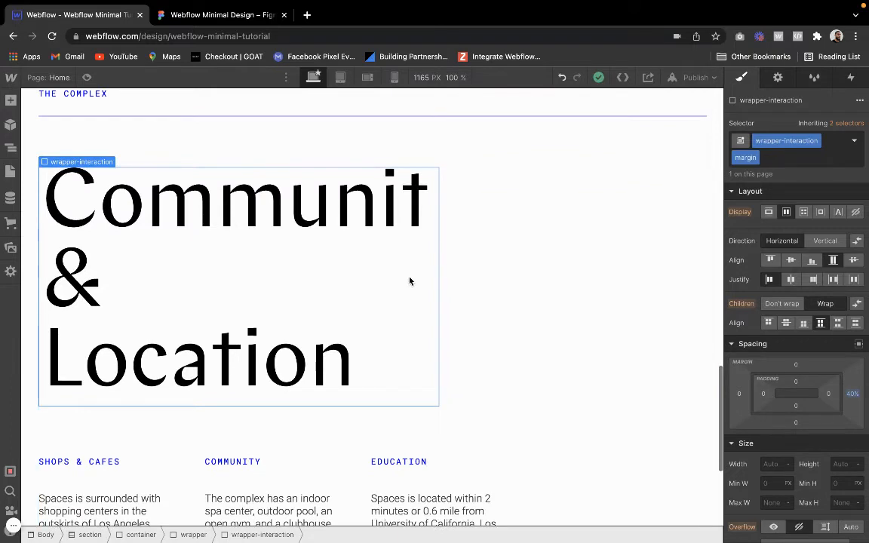
scroll(345, 287, up, 1)
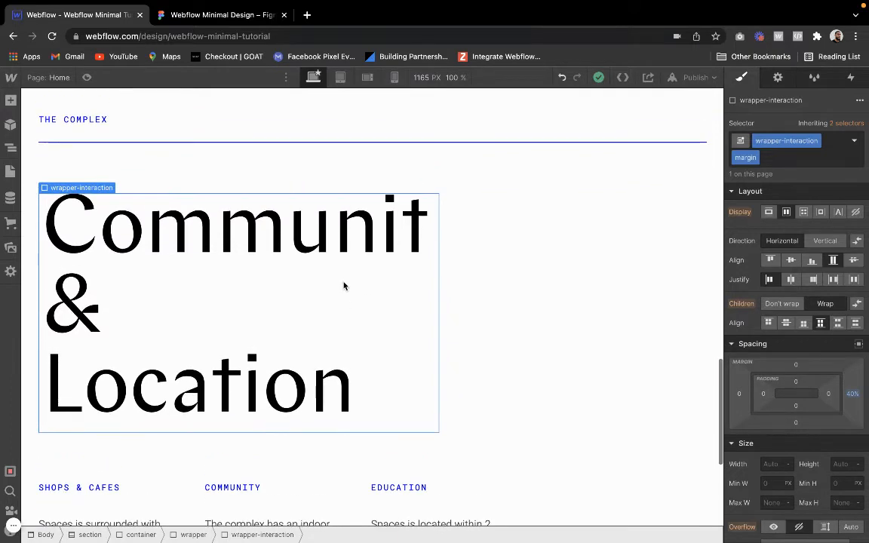
scroll(344, 285, down, 1)
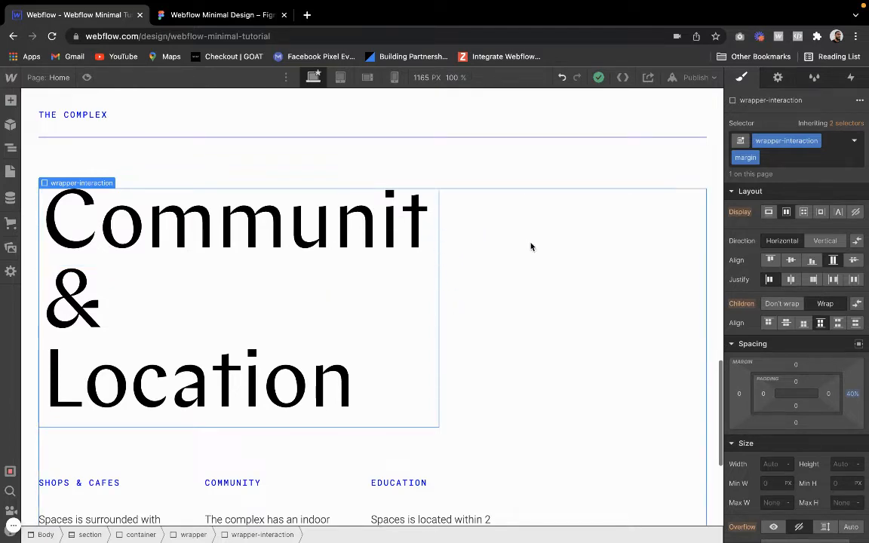
scroll(431, 287, down, 2)
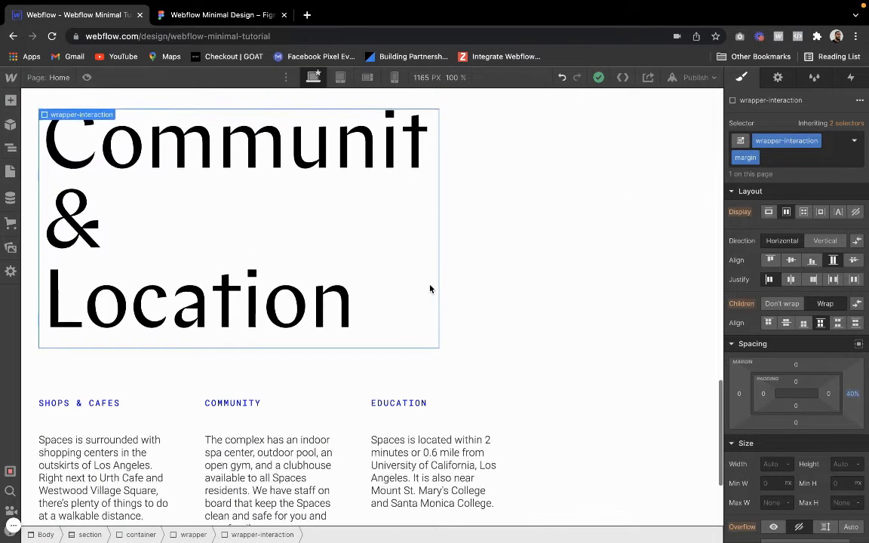
Give the wrapper-interaction block a Scroll into view trigger that starts an animation when scrolled into view.
click(851, 77)
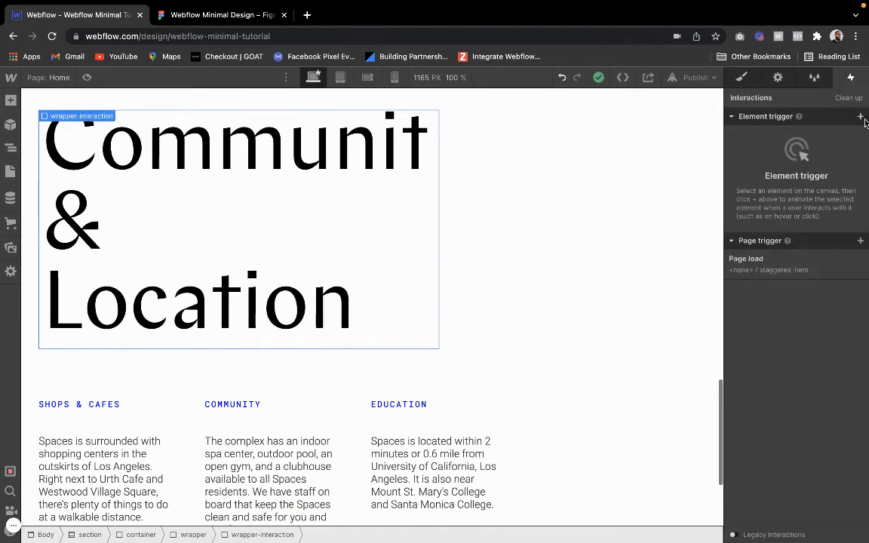
click(861, 118)
click(786, 179)
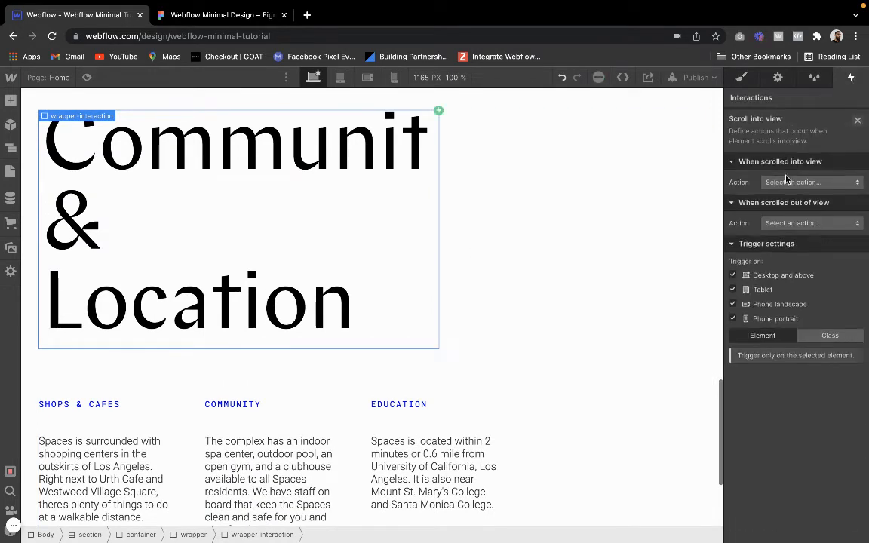
click(785, 183)
click(754, 208)
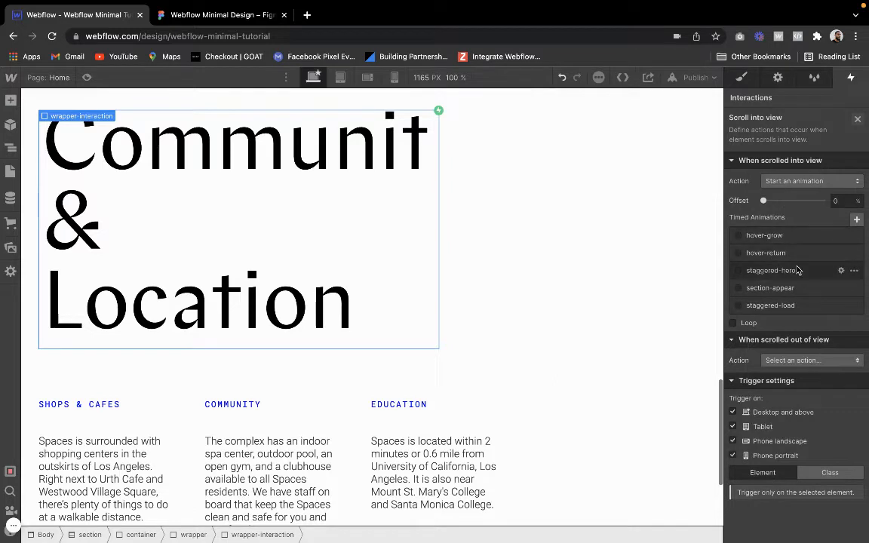
Create a new timed animation named last-section-staggered for the scroll trigger.
click(857, 219)
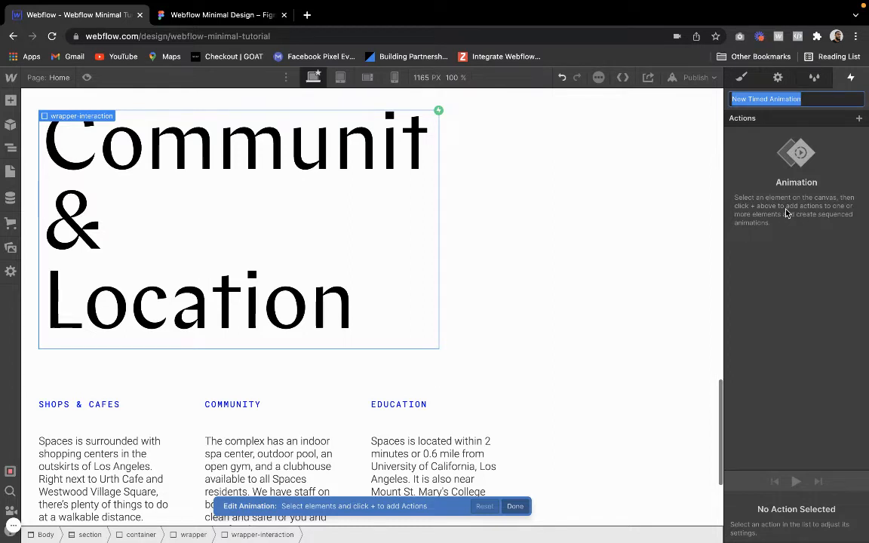
text(last-sc)
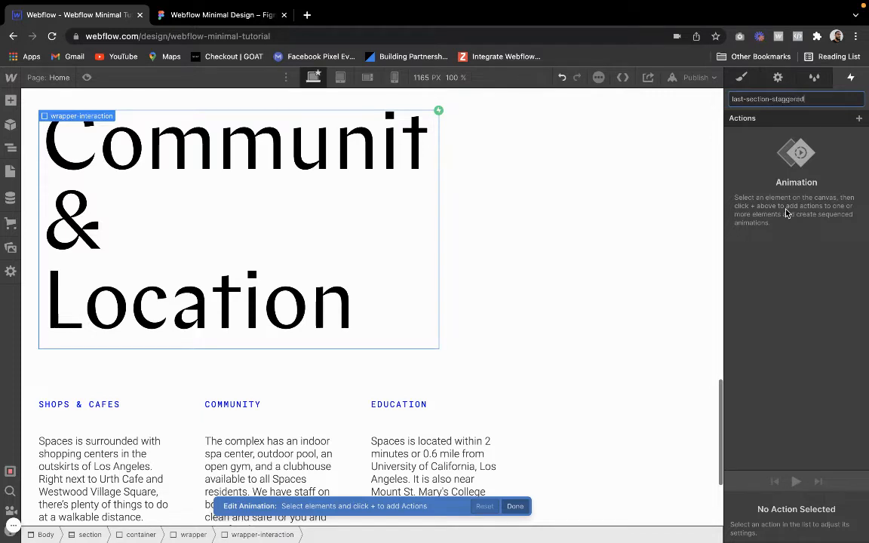
key(Return)
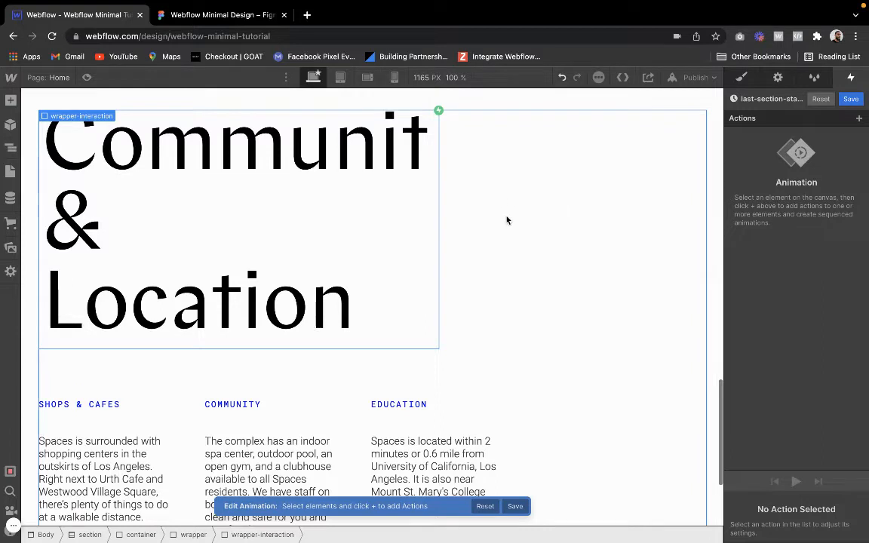
Add a Move action to the Community heading with a Y offset of 200 px, affecting the selected element.
click(285, 147)
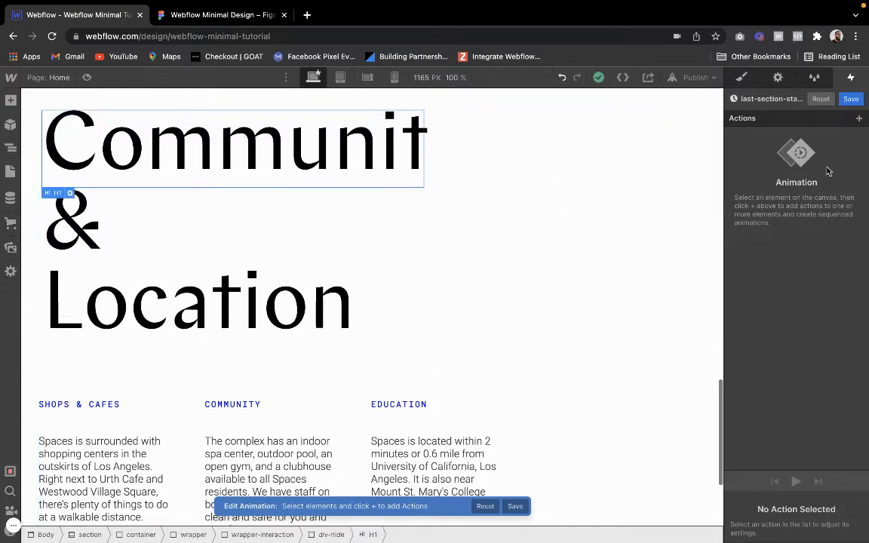
click(859, 119)
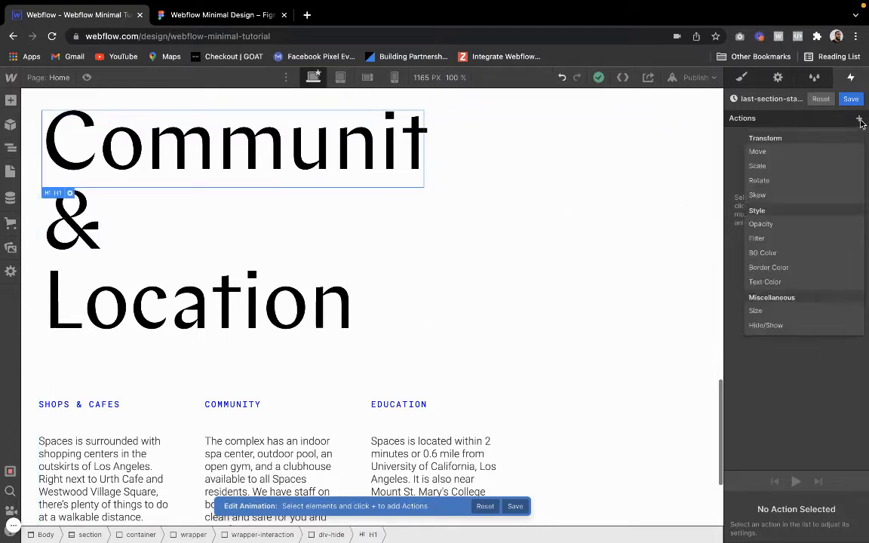
click(783, 153)
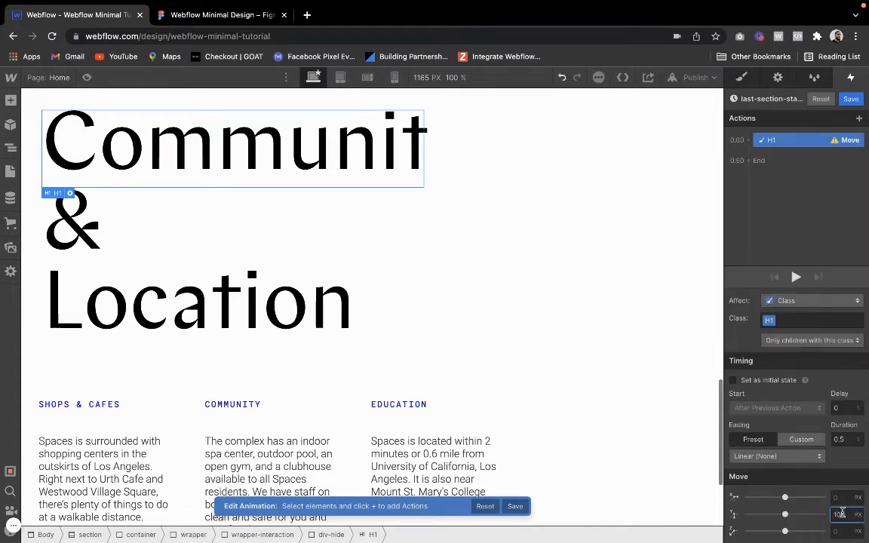
key(Return)
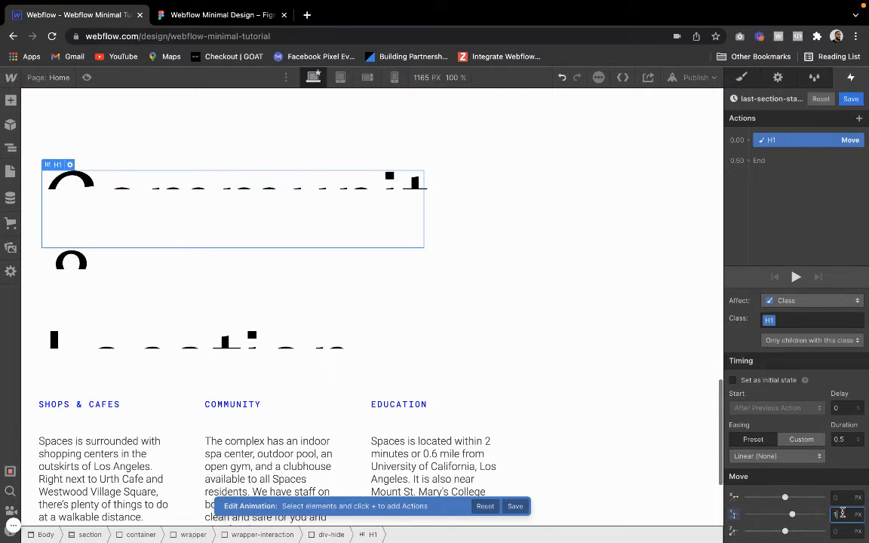
text(50)
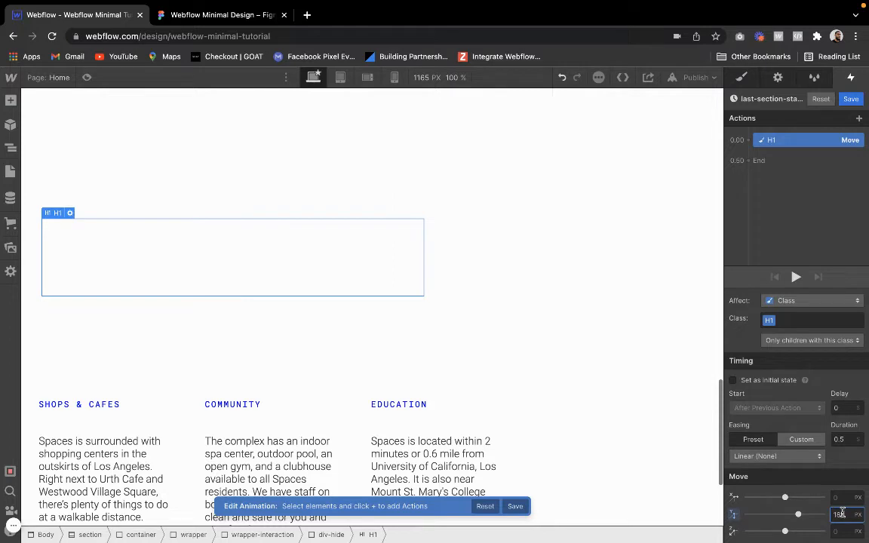
key(BackSpace)
key(BackSpace)
text(8)
key(Return)
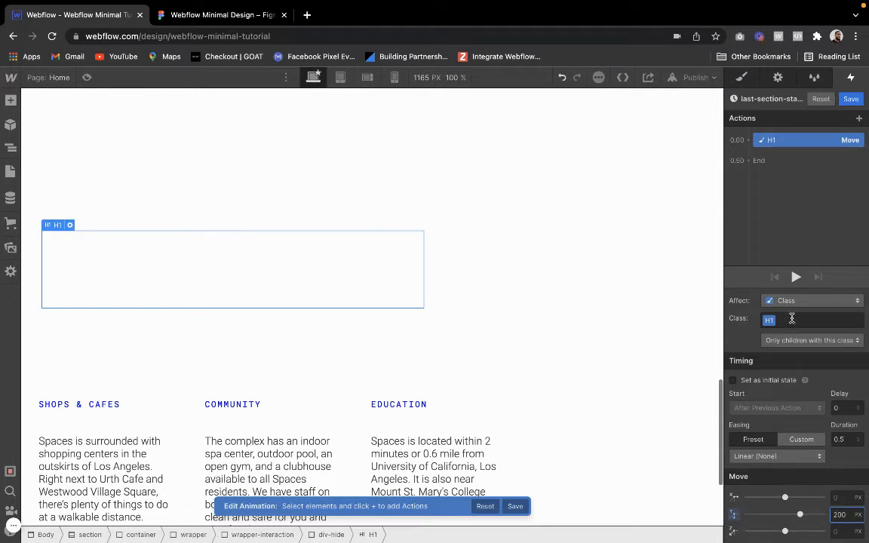
click(792, 301)
click(785, 273)
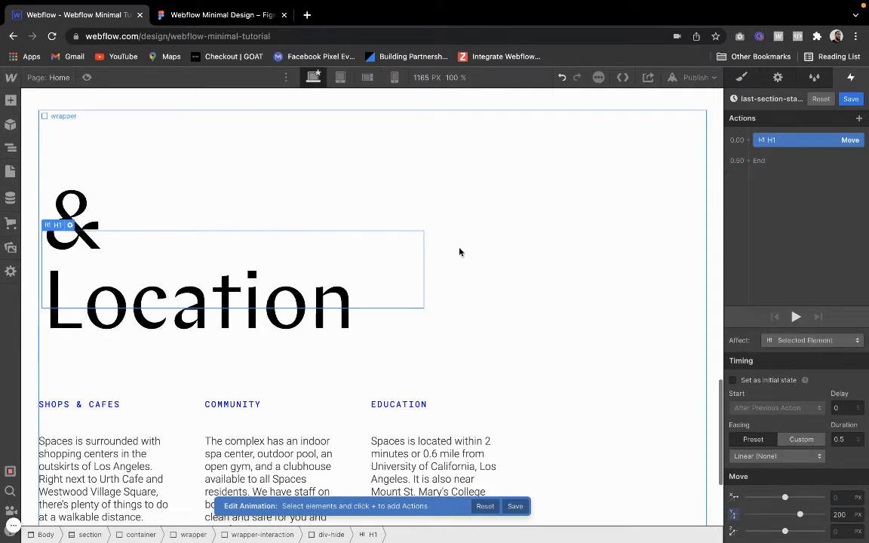
Add a Move action to the & heading with a Y offset of 200 px.
click(79, 219)
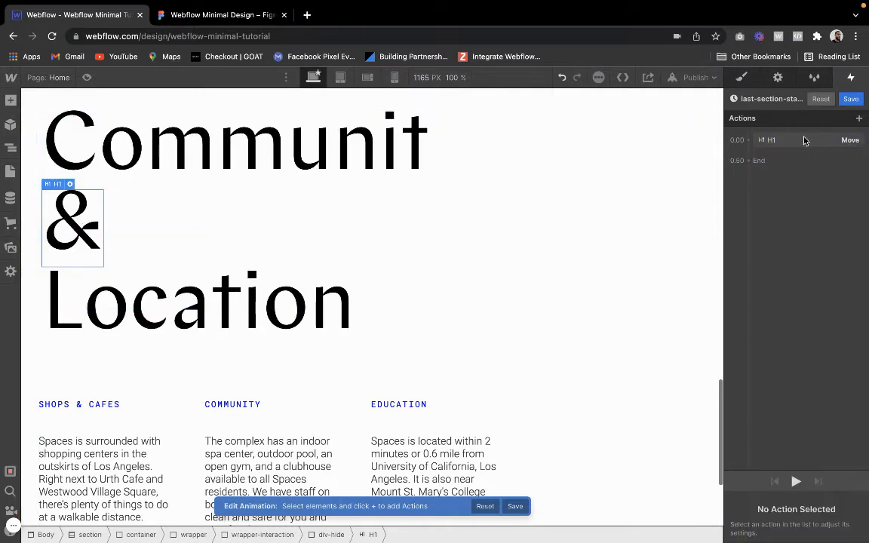
click(749, 141)
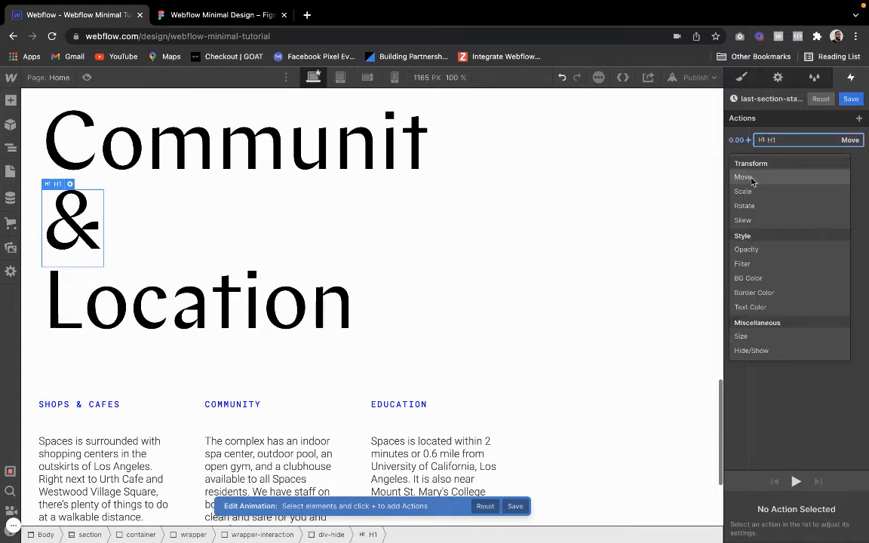
click(749, 142)
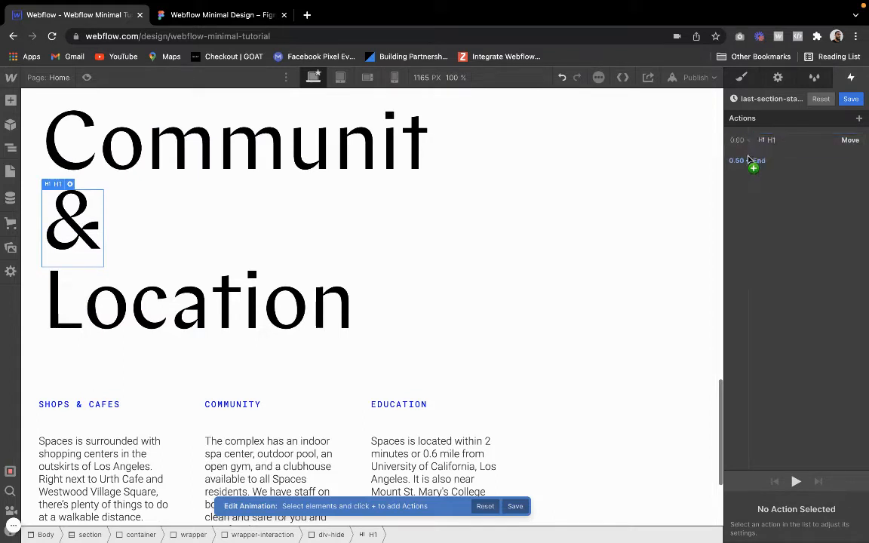
click(752, 160)
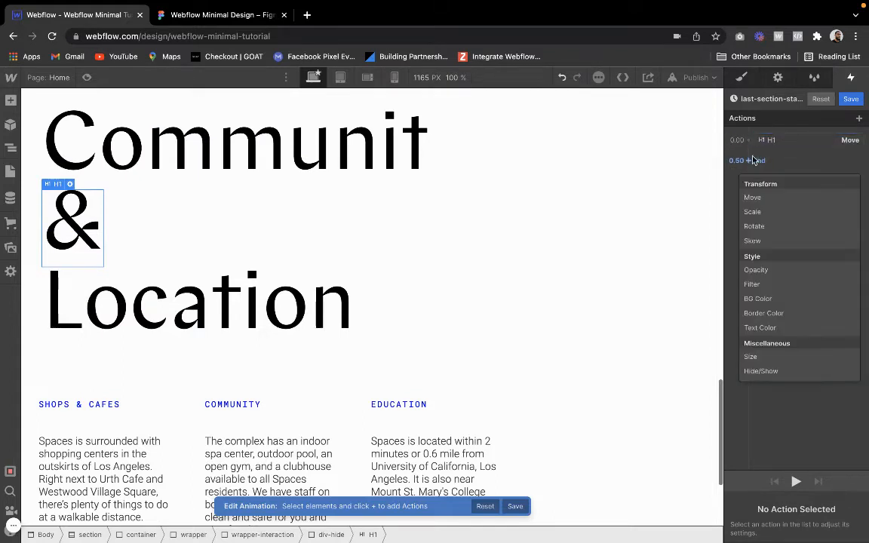
click(755, 197)
click(839, 514)
text(200)
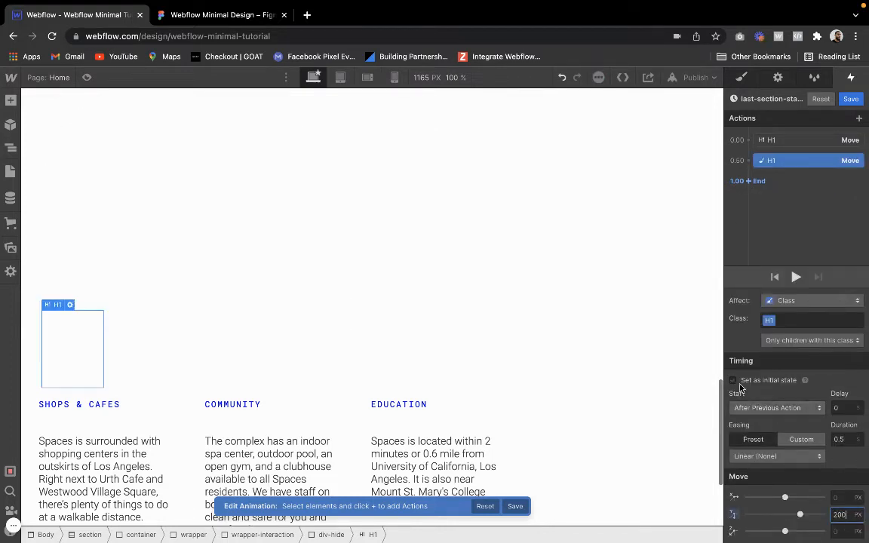
Set the Community and & headings' Move actions as initial states.
click(785, 139)
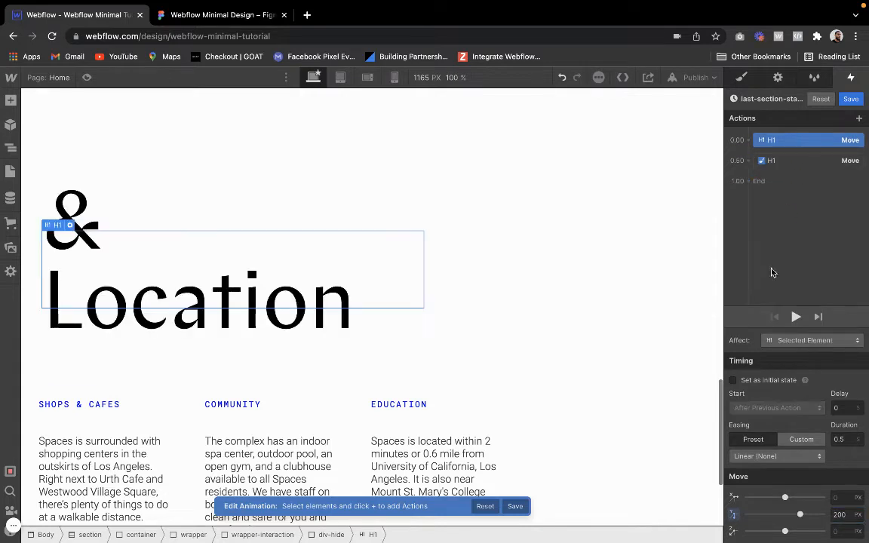
click(734, 380)
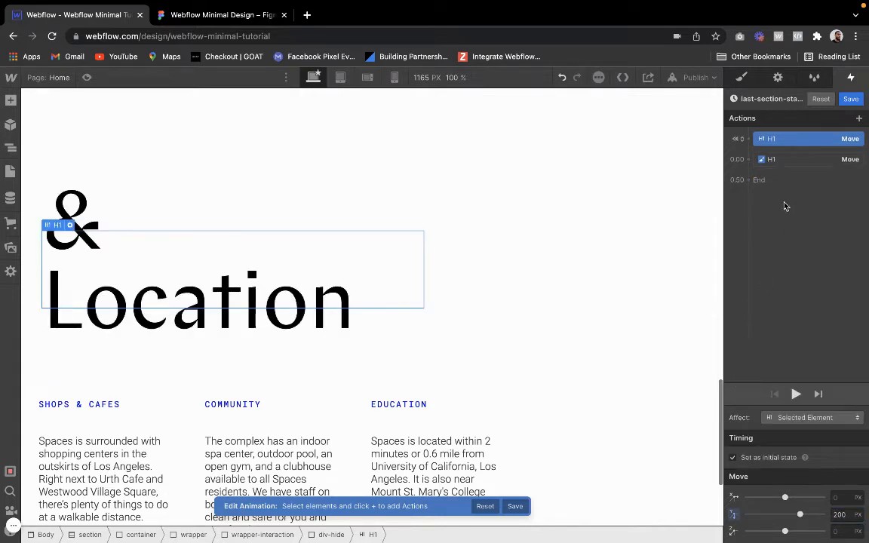
click(786, 159)
click(734, 380)
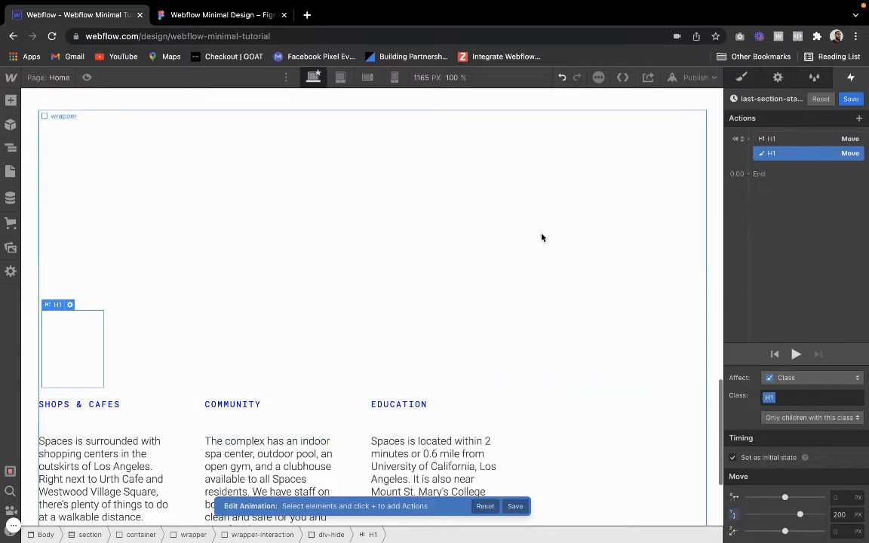
Make the & heading's Move action affect only the selected element instead of the H1 class.
click(762, 142)
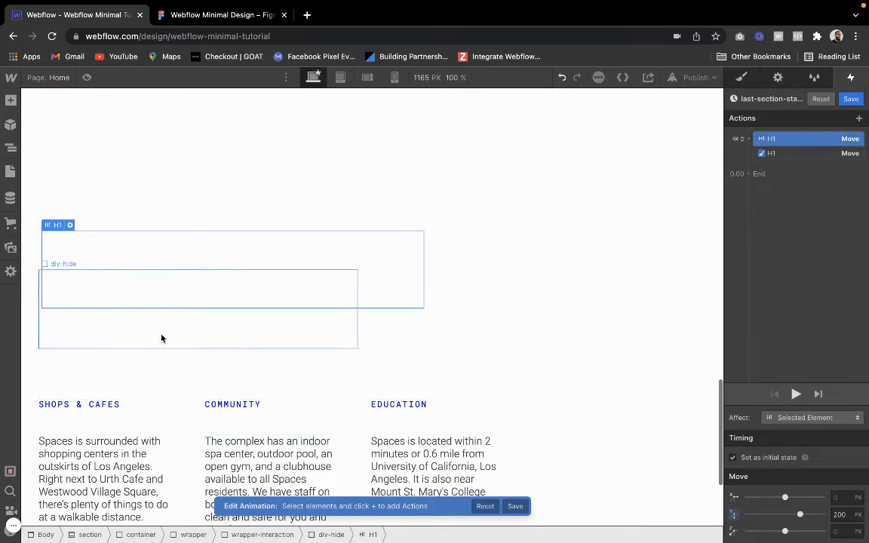
click(11, 148)
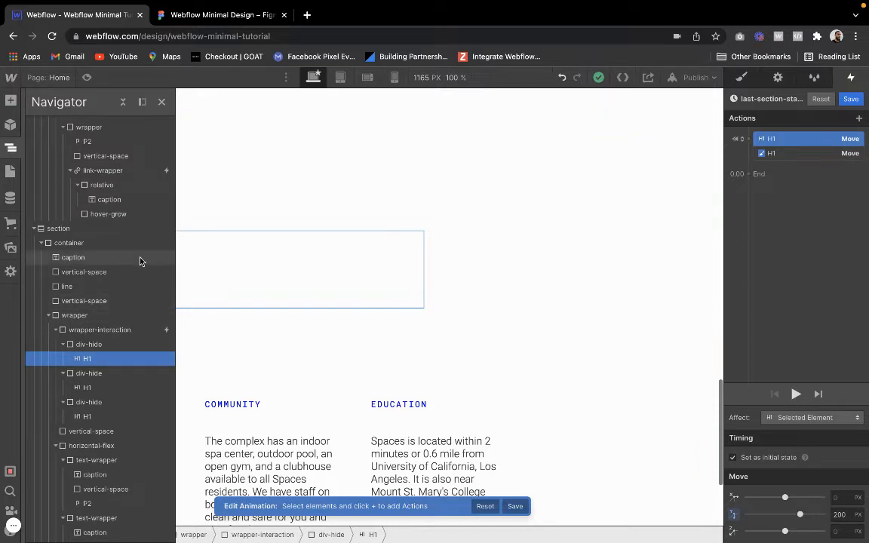
click(801, 153)
click(799, 377)
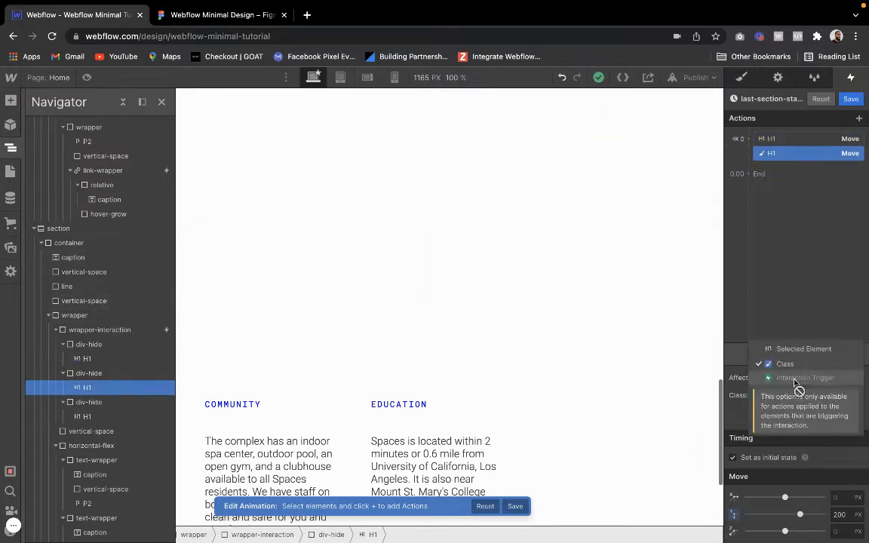
click(758, 349)
Add a Move action to the Location heading with a Y offset of 200 px and set it as initial state.
click(236, 268)
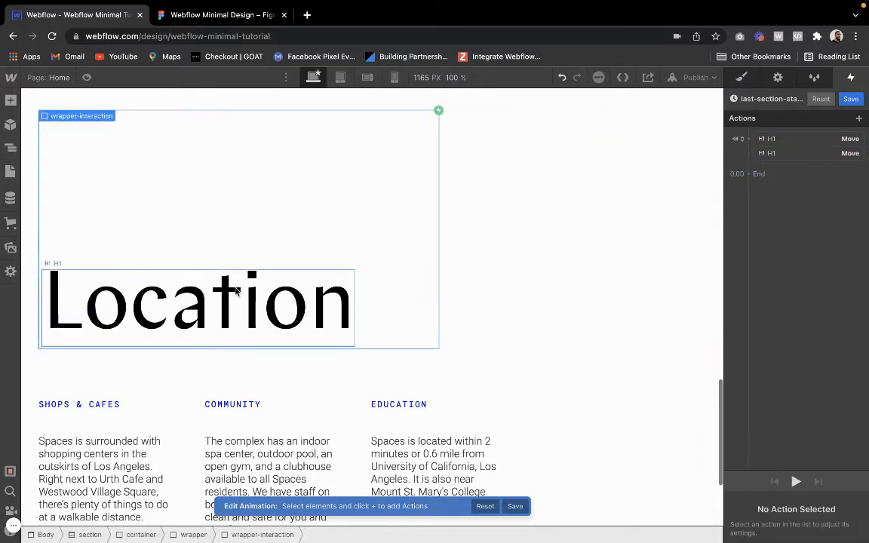
drag(749, 139, 759, 177)
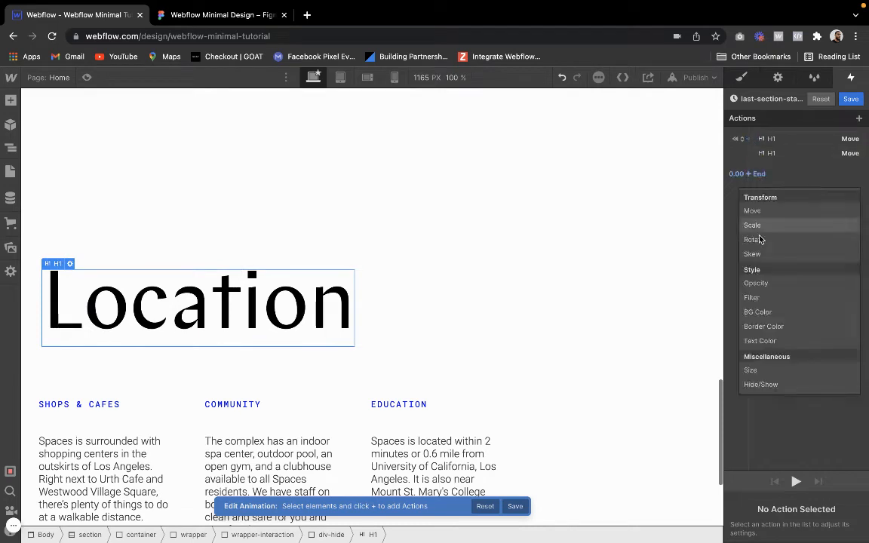
click(756, 210)
click(845, 513)
text(200)
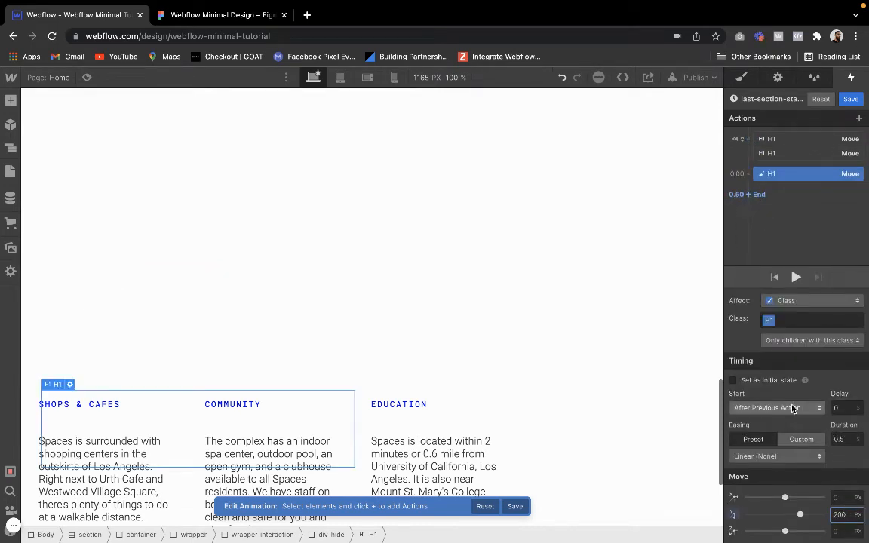
click(732, 381)
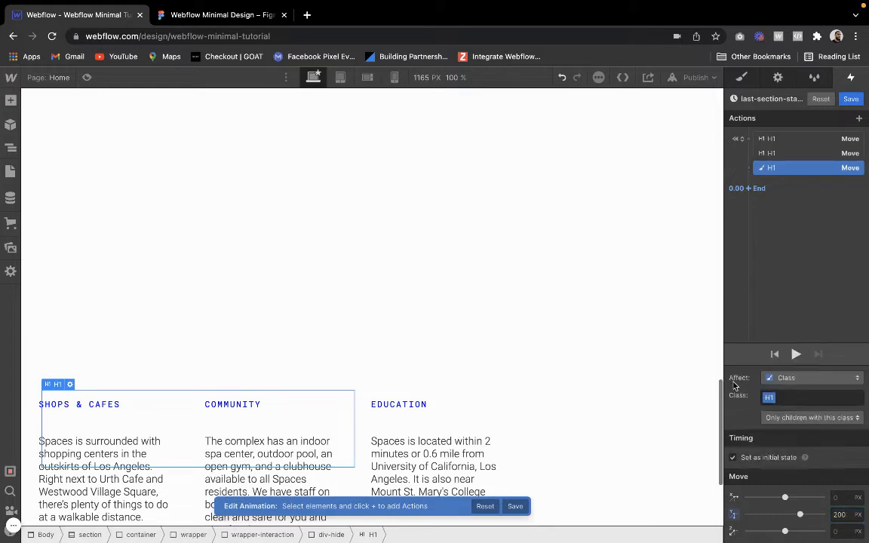
Check the initial Move actions and make the Location heading's action affect only the selected element.
click(782, 153)
click(785, 139)
click(785, 154)
click(784, 168)
click(786, 378)
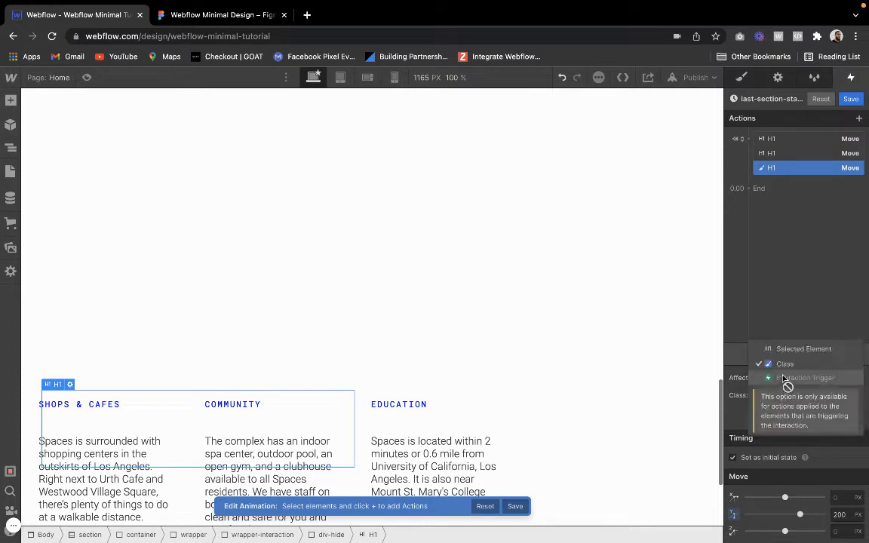
click(778, 349)
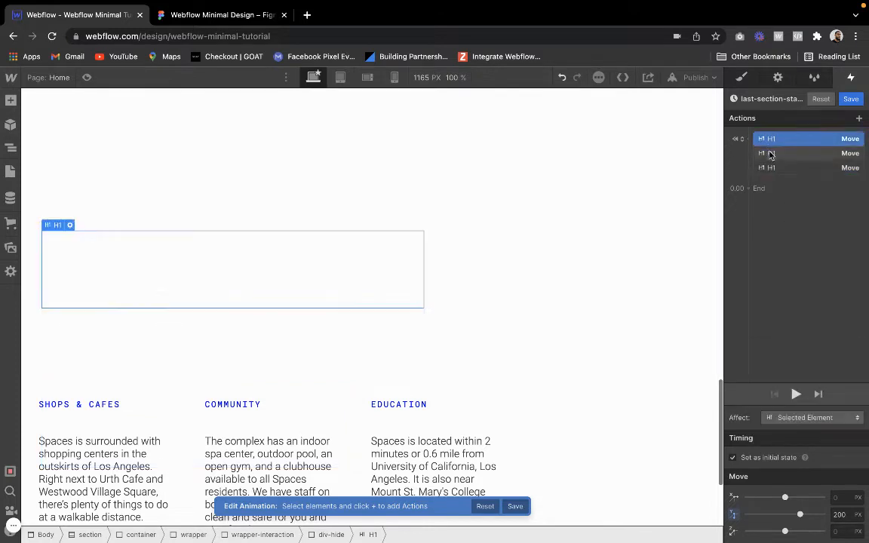
Add a timed Move action for the Community heading with a Y offset of 0 px and a 1 s duration.
drag(770, 139, 749, 142)
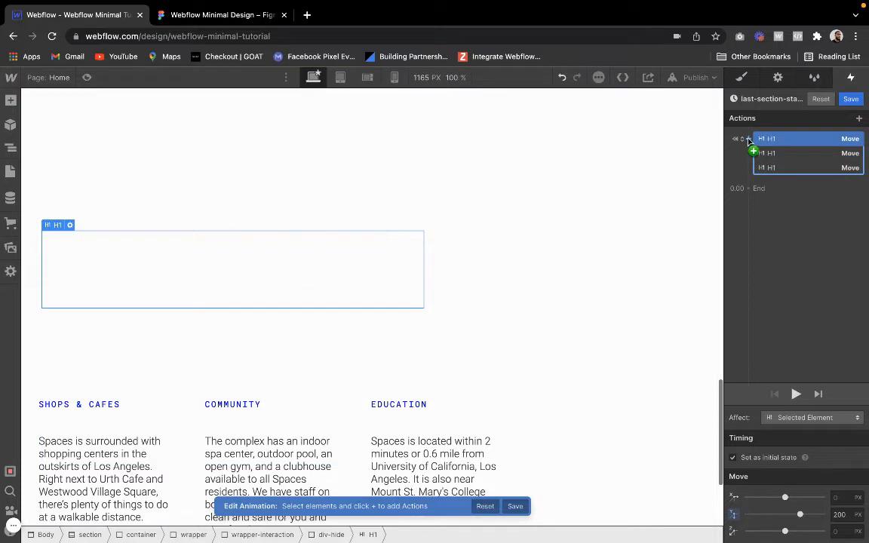
click(748, 139)
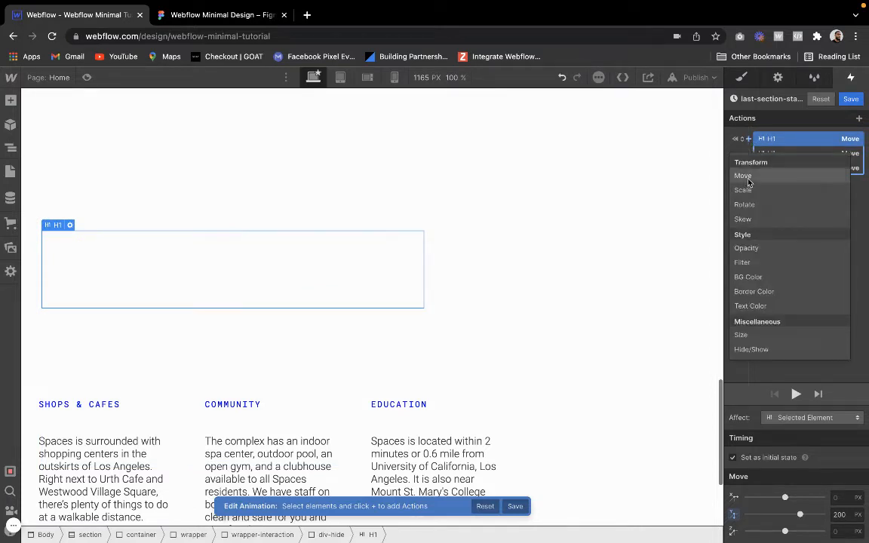
click(762, 138)
click(751, 189)
click(754, 226)
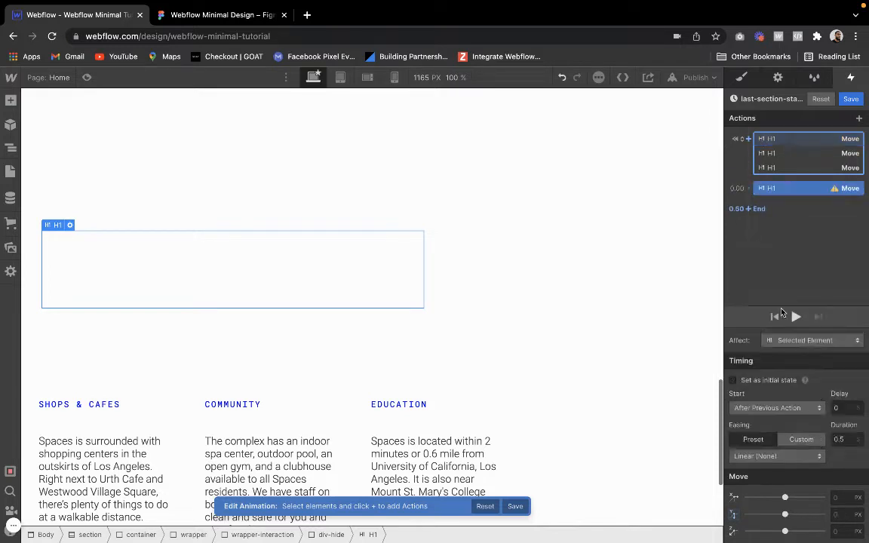
click(844, 513)
text(0)
click(842, 440)
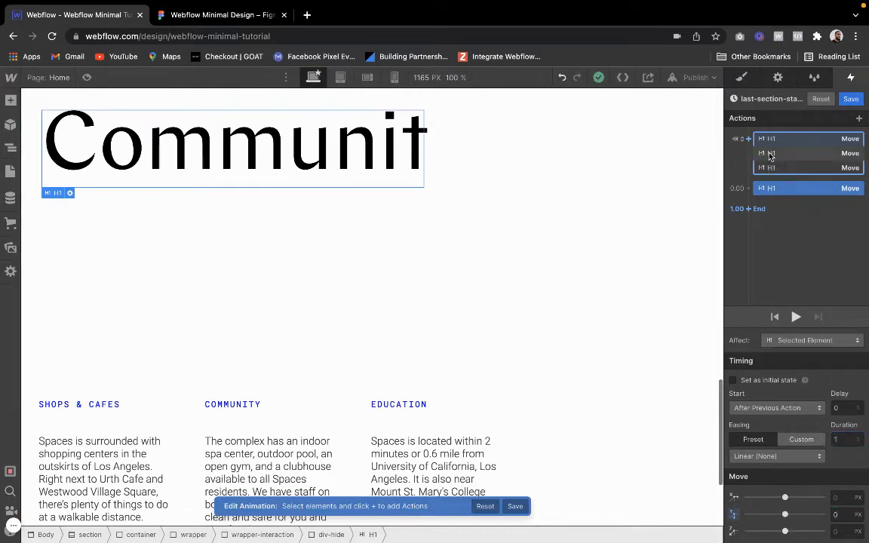
Add a timed Move action for the & heading with Y offset 0 px and 1 s duration, starting With Previous Action.
click(770, 154)
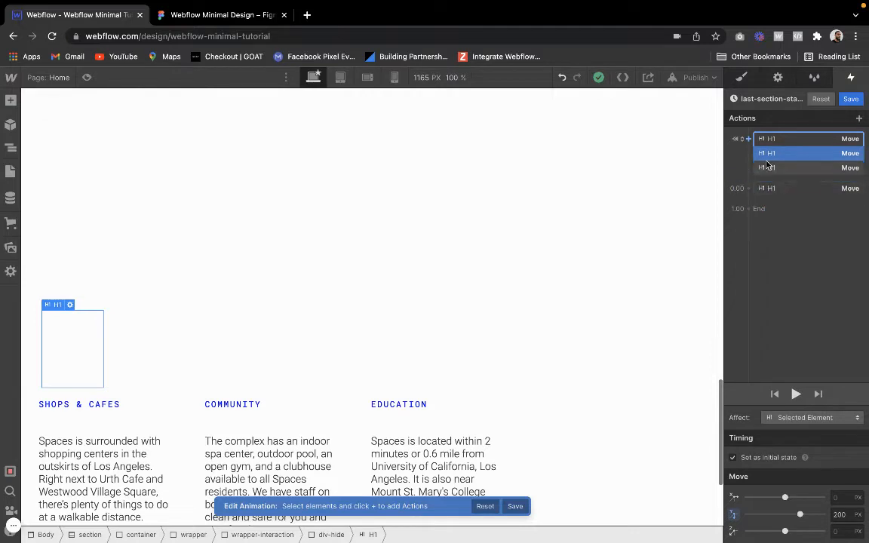
click(754, 209)
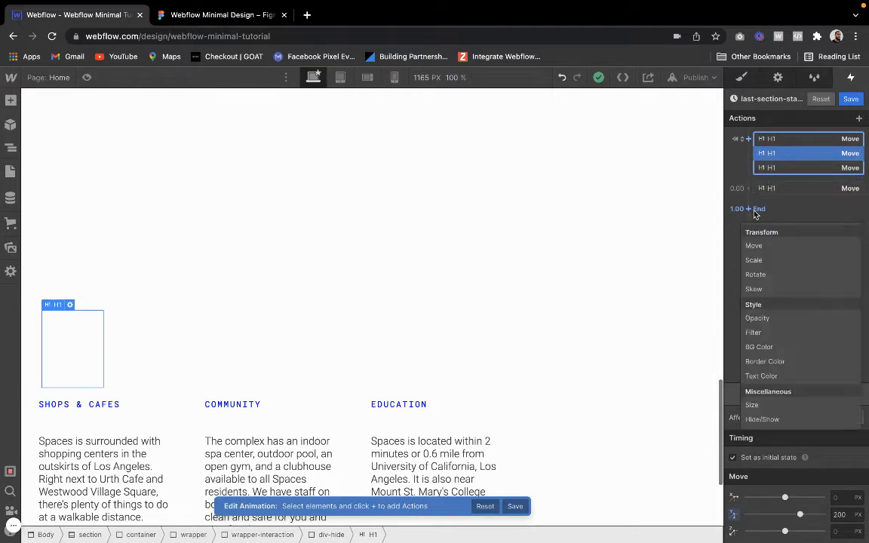
click(756, 247)
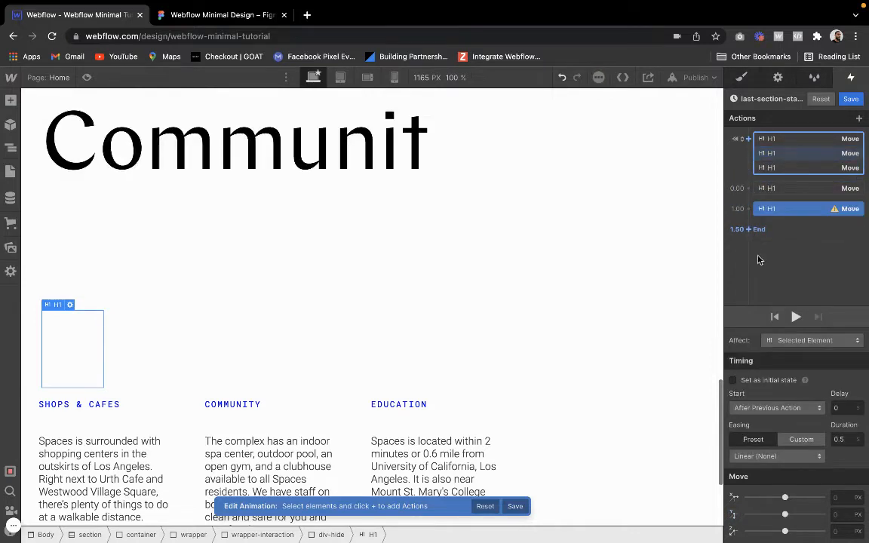
click(841, 438)
text(1)
click(842, 514)
text(0)
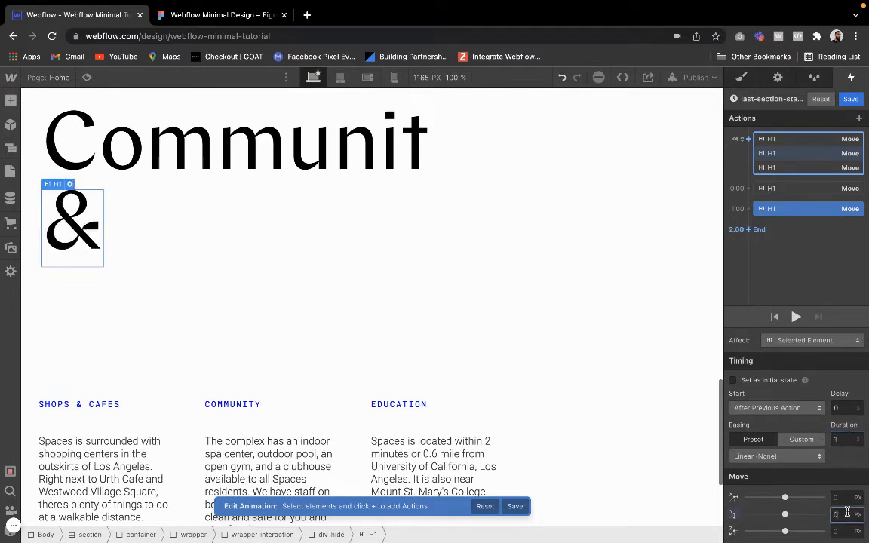
click(751, 408)
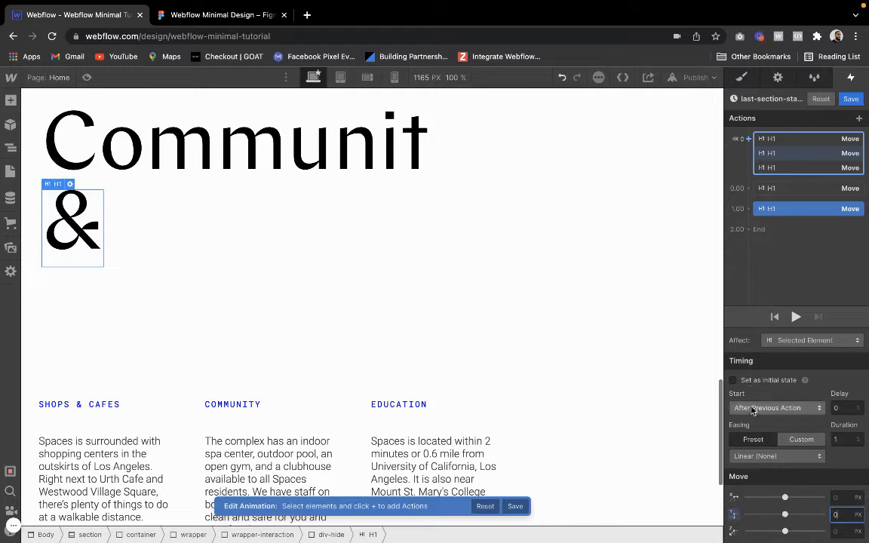
click(753, 419)
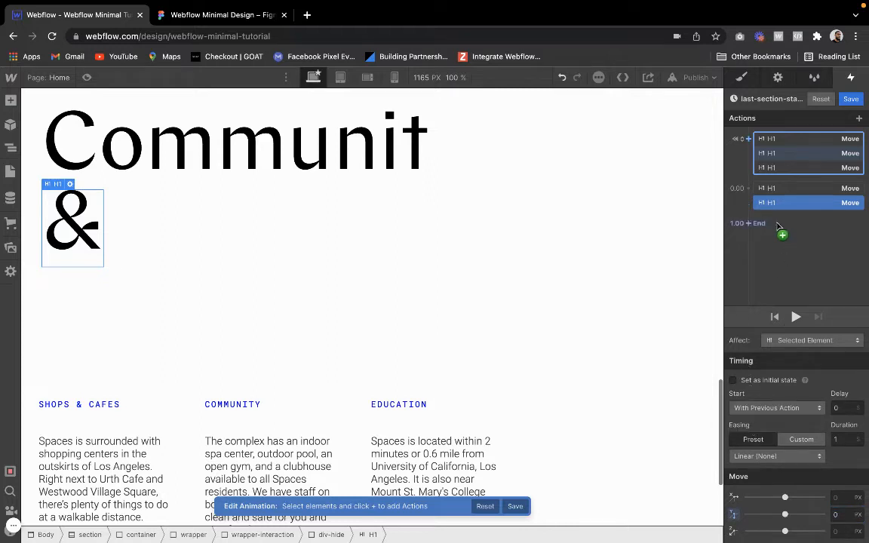
Add a timed Move action for the Location heading with Y offset 0 px and 1 s duration, starting With Previous Action.
drag(769, 167, 762, 214)
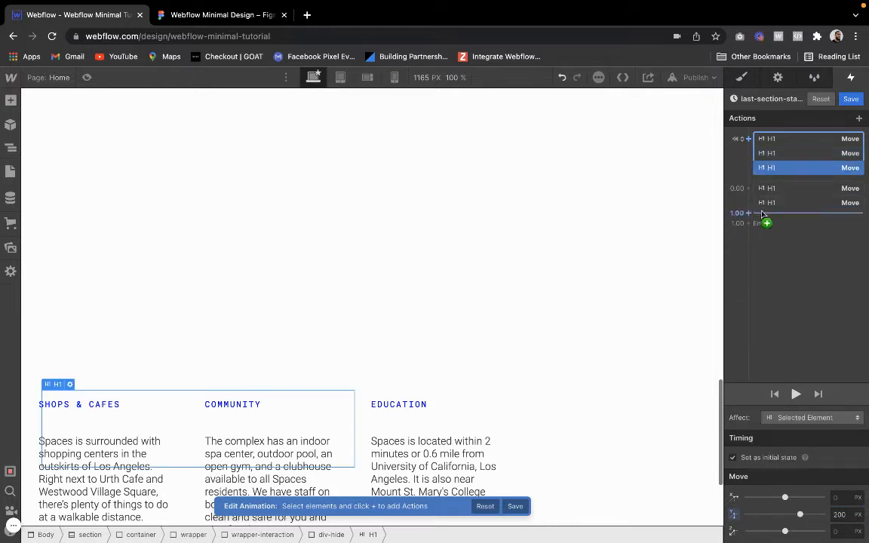
click(749, 189)
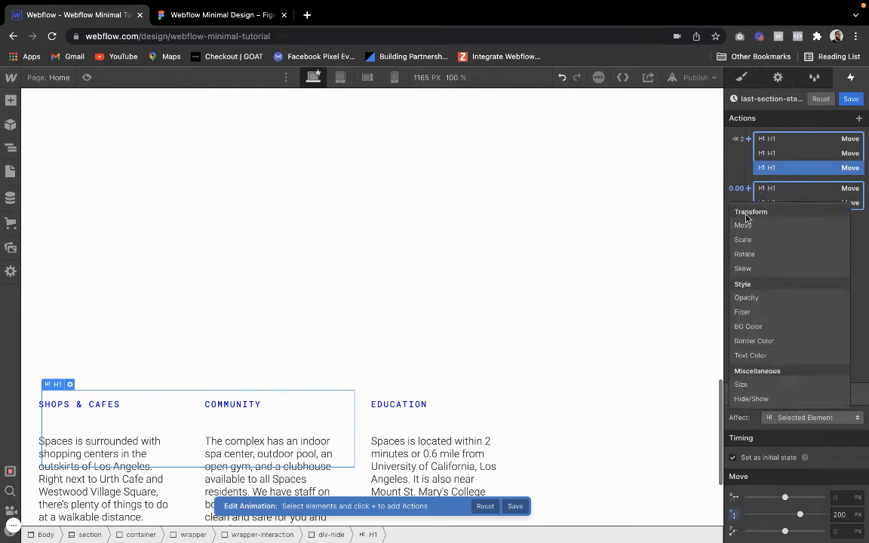
click(743, 225)
drag(767, 202, 776, 225)
click(839, 515)
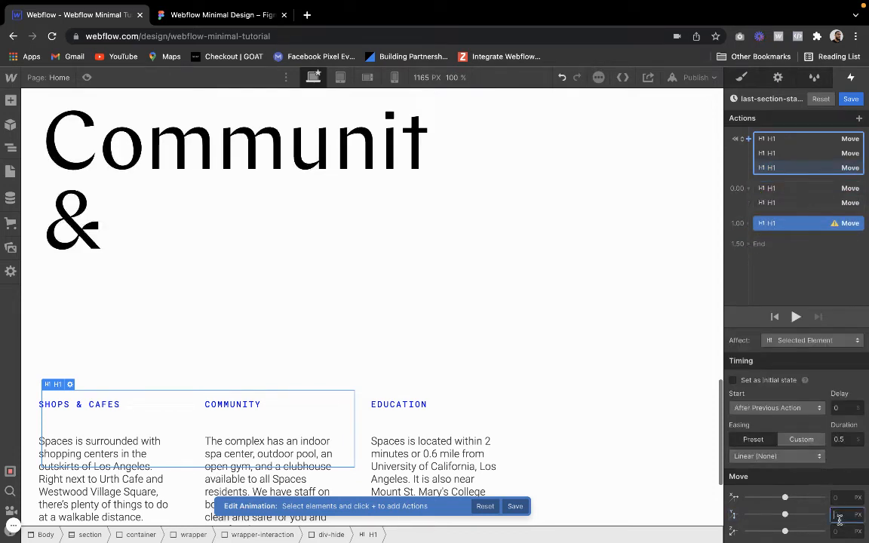
text(0)
key(Return)
click(841, 440)
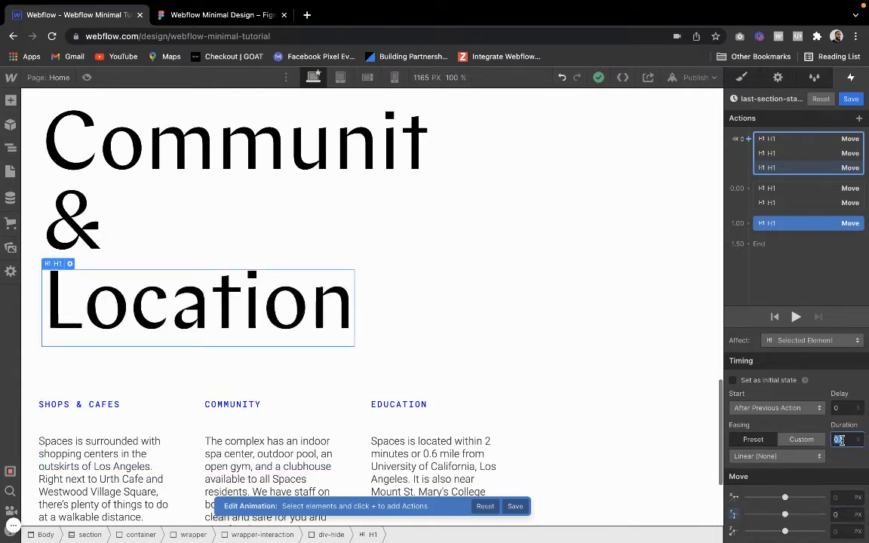
click(784, 407)
click(786, 419)
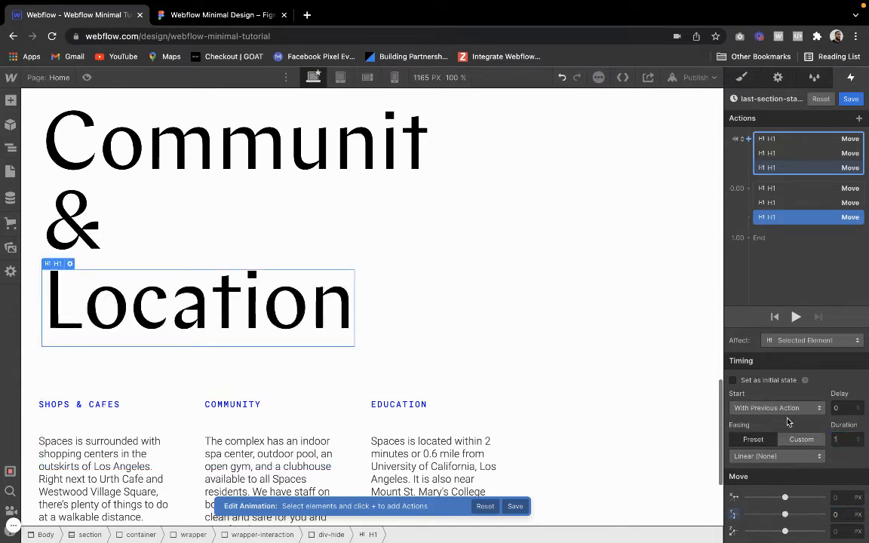
Review the initial and timed Move actions of the three headings and play the animation preview.
click(797, 178)
click(798, 164)
click(796, 153)
click(796, 140)
click(798, 187)
click(797, 215)
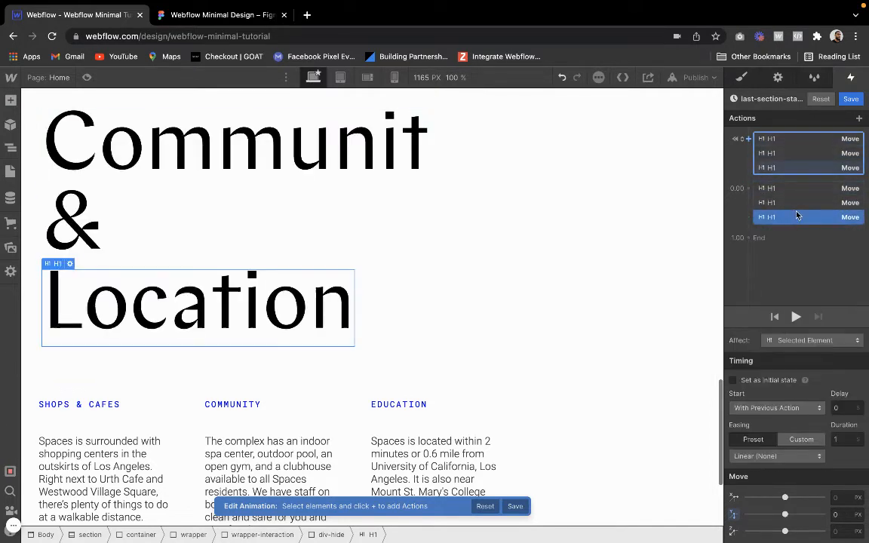
click(796, 316)
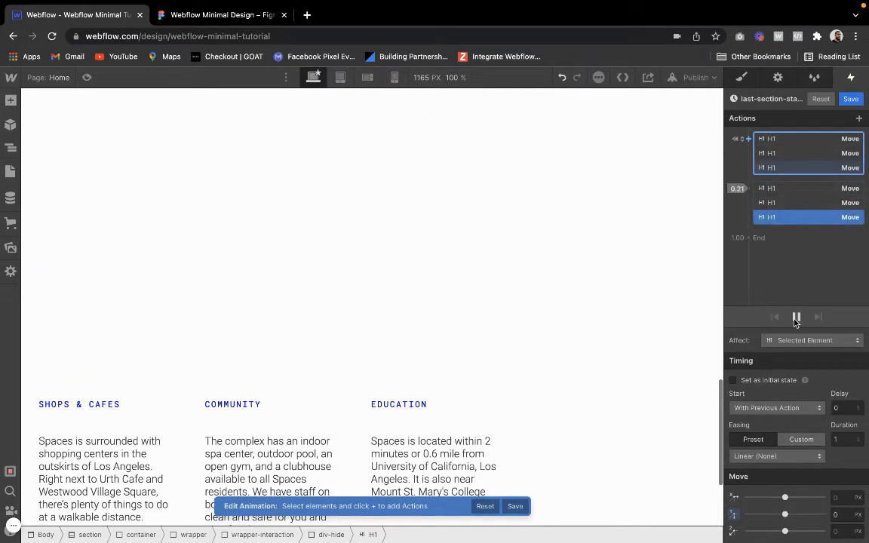
click(794, 190)
click(794, 203)
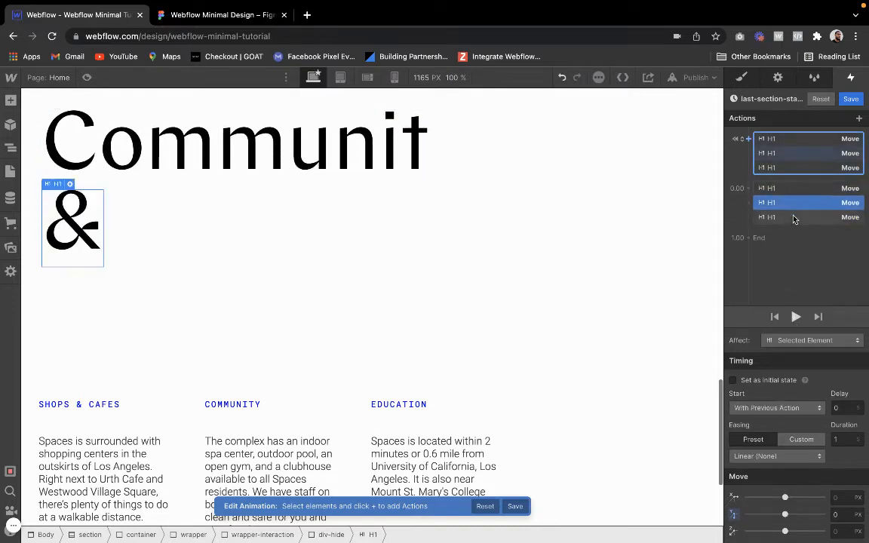
Examine the timing settings of the timed Move actions for the Community, & and Location headings.
click(793, 218)
click(792, 188)
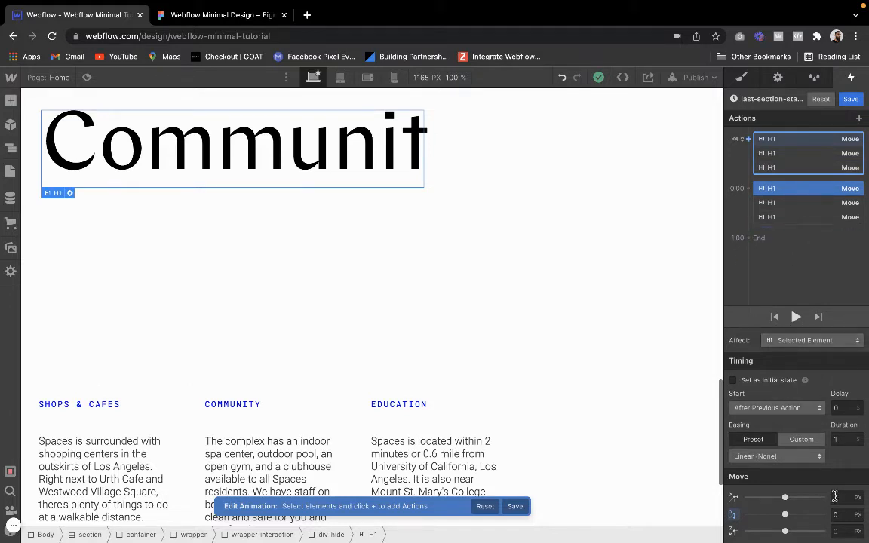
click(748, 139)
click(750, 141)
click(743, 157)
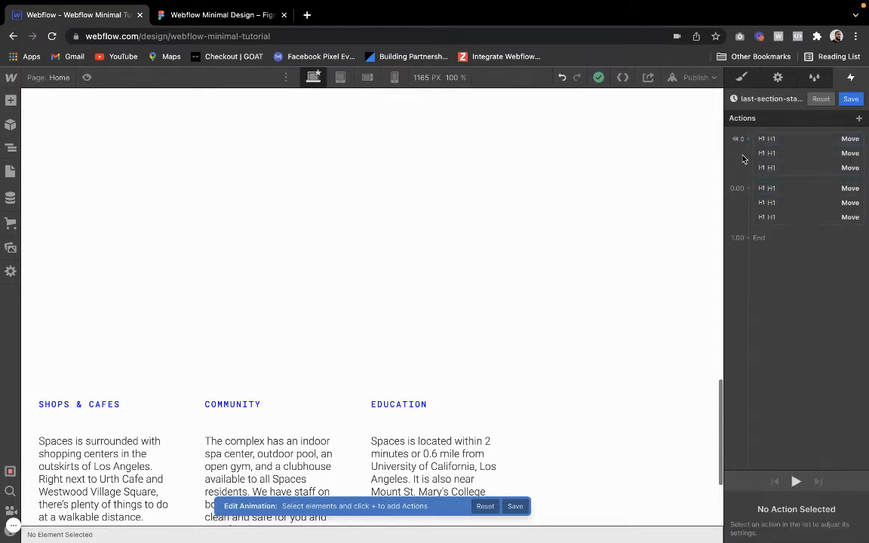
click(775, 189)
click(783, 218)
click(781, 205)
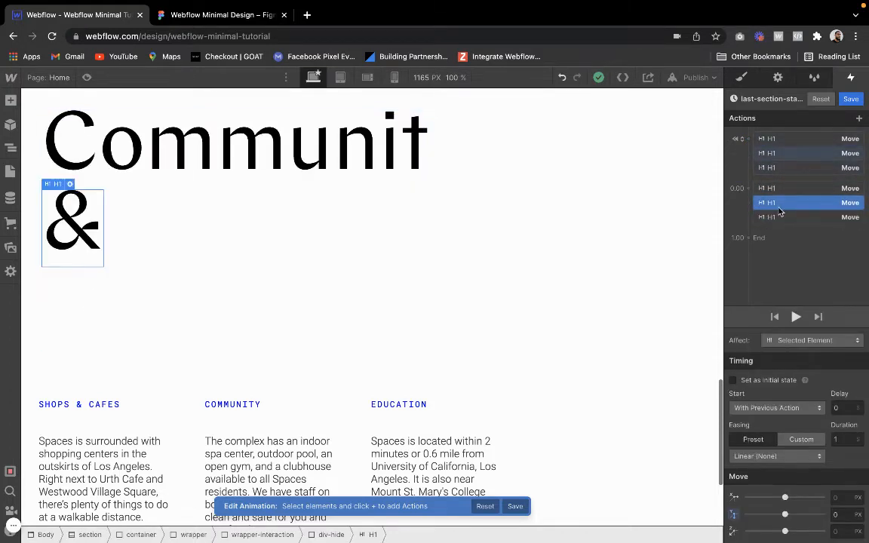
Set the easing of all three timed heading Move actions to Out Quart.
click(780, 193)
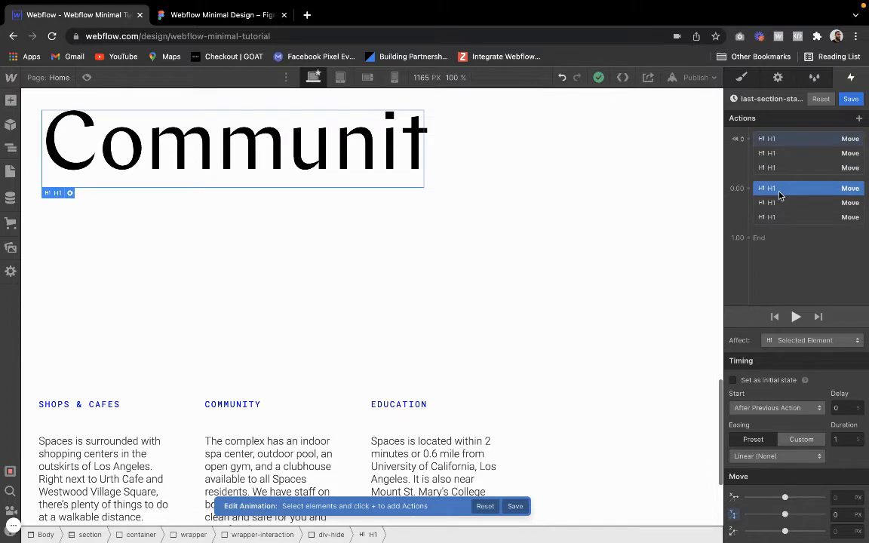
shift+click(775, 217)
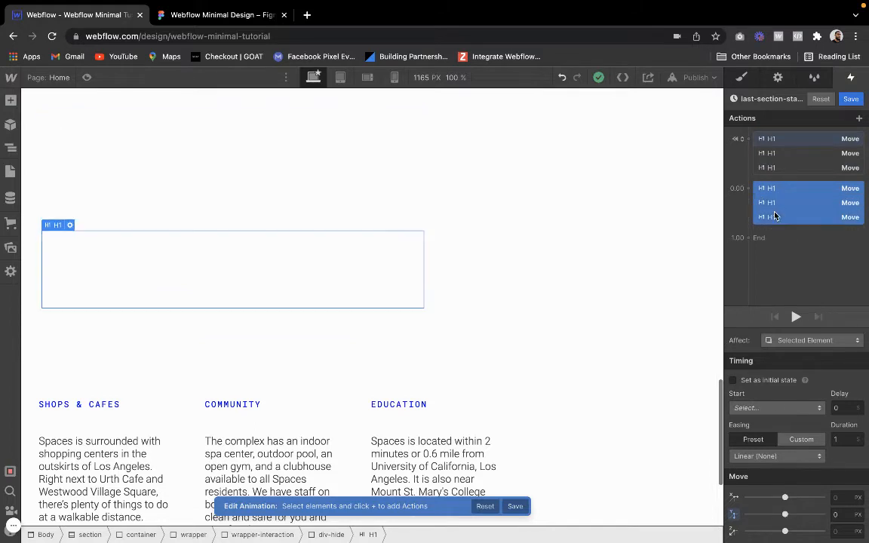
click(777, 456)
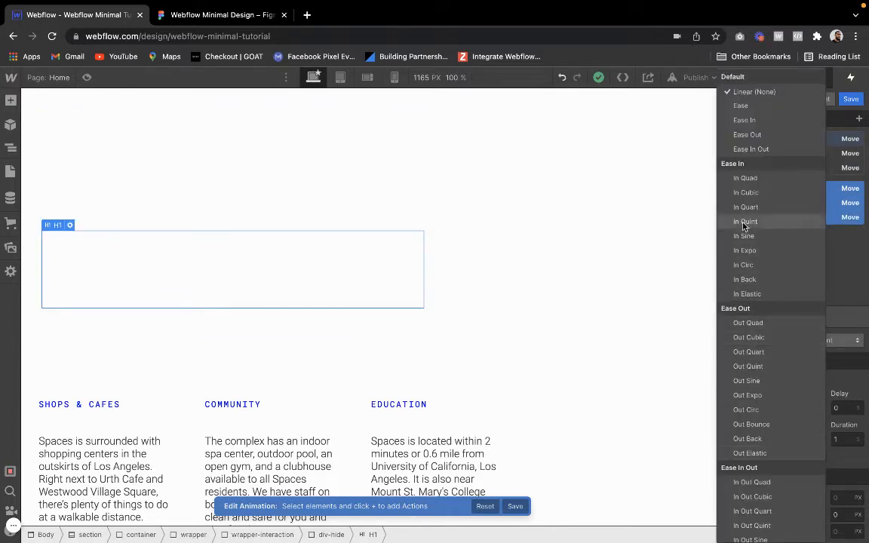
click(751, 351)
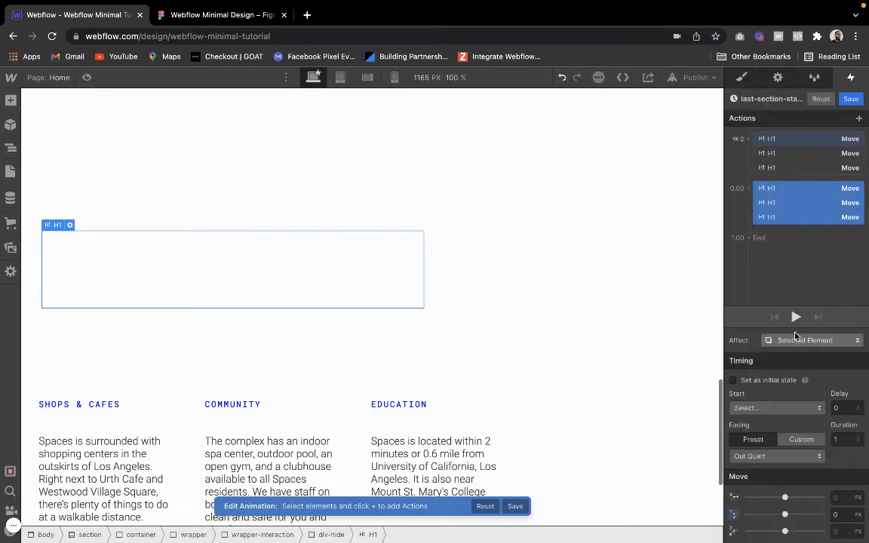
Set the delay of the Community heading's timed Move action to 0.05 s.
click(792, 188)
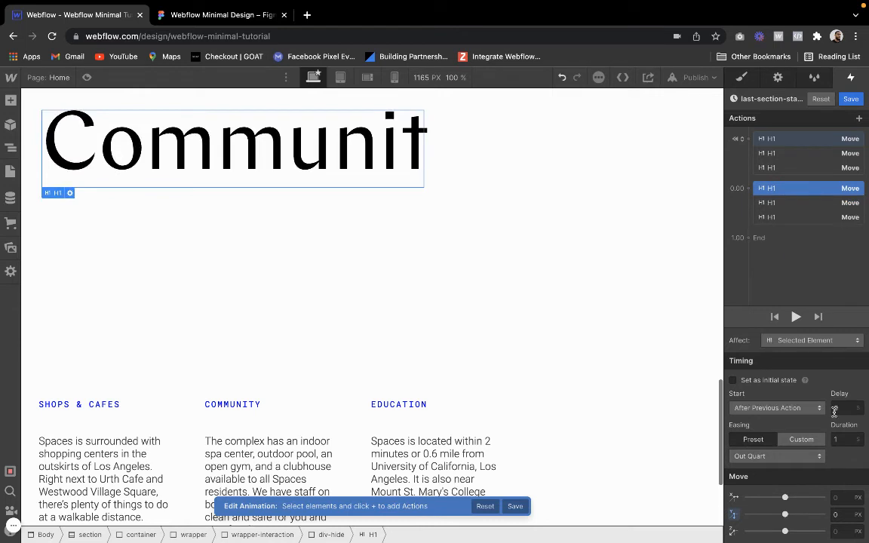
click(844, 407)
text(0.05)
click(777, 204)
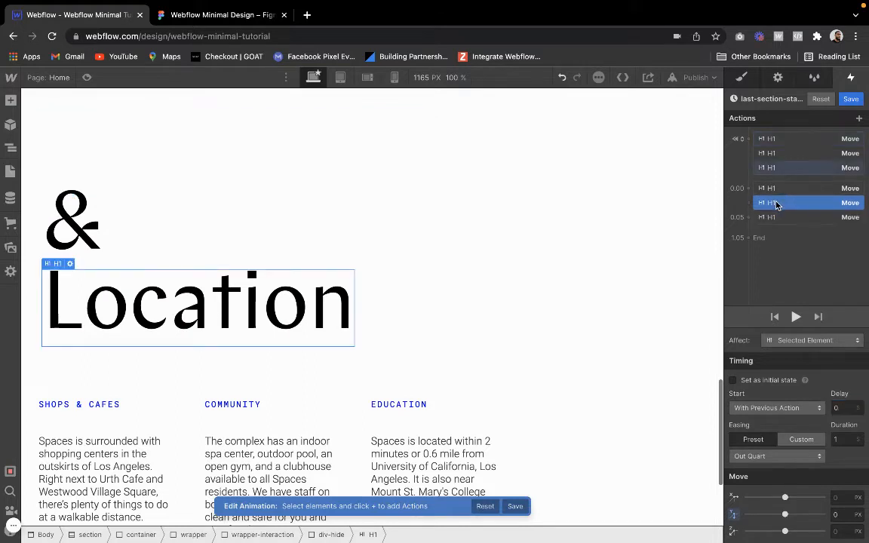
Set the delay of the & heading's timed Move action to 0.10 s.
click(777, 189)
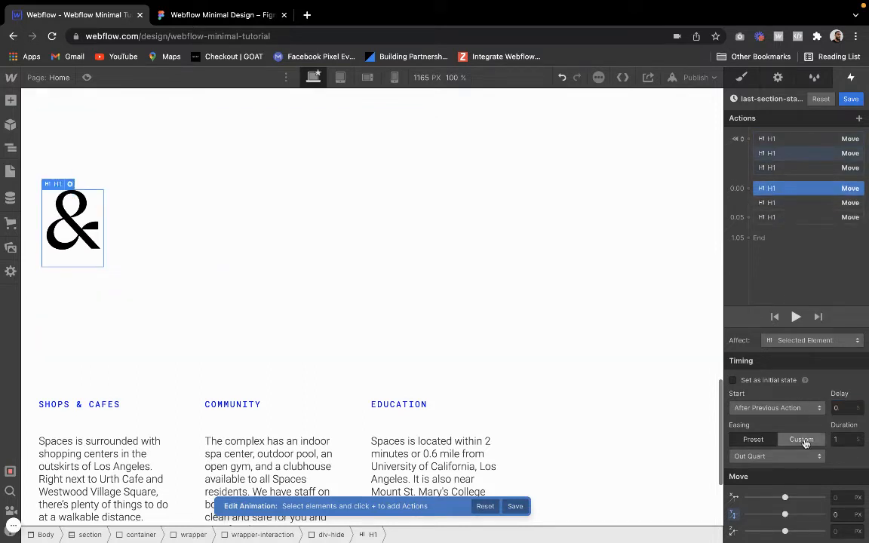
click(846, 407)
text(0.10)
key(Return)
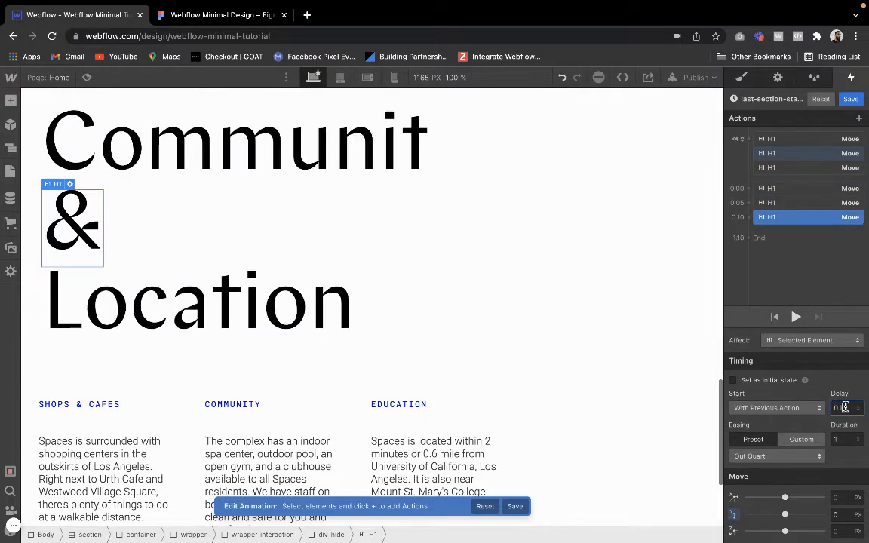
Set the delay of the Location heading's timed Move action to 0.15 s and play the animation preview.
click(783, 189)
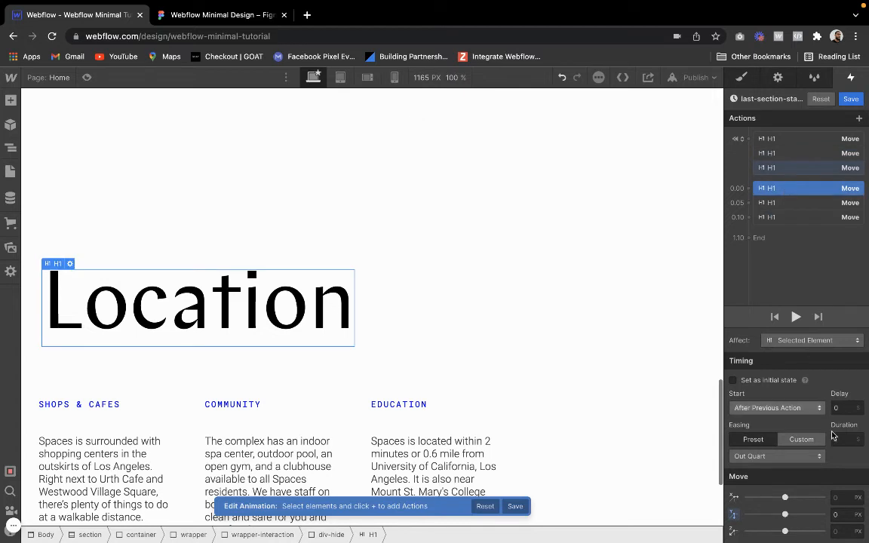
click(845, 408)
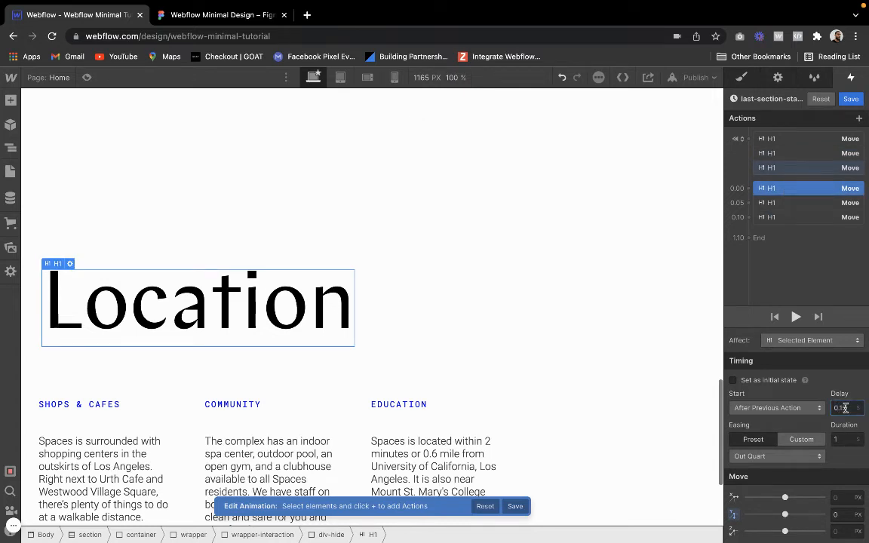
text(0.15)
key(Return)
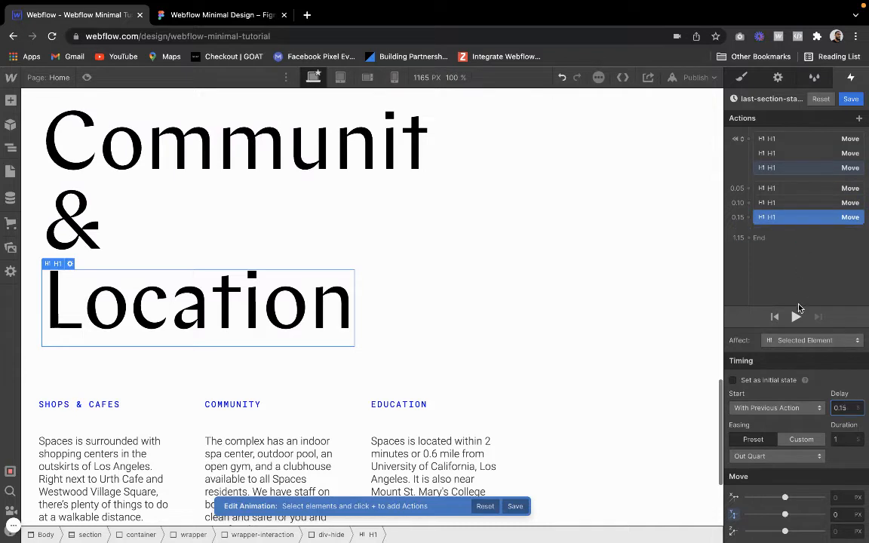
click(796, 317)
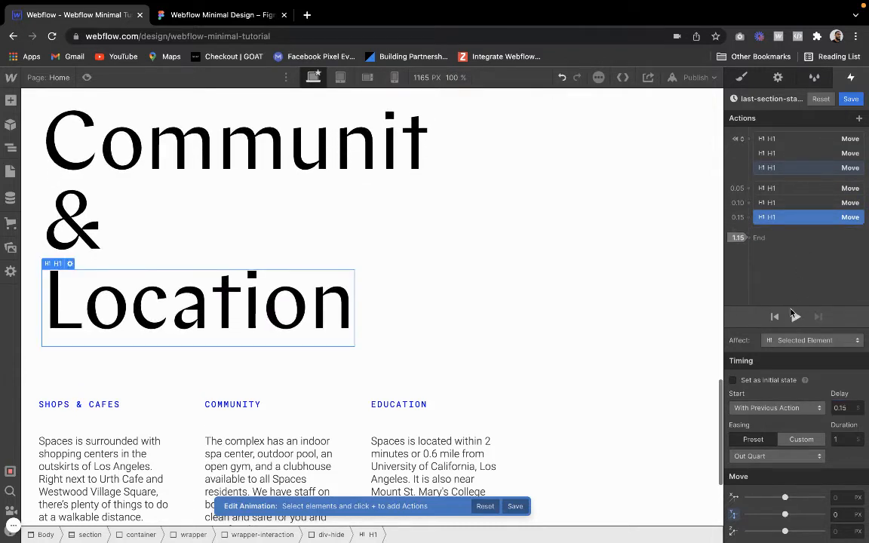
Add an initial-state Opacity action of 0% for the Shops & Cafes text-wrapper, affecting only the selected element.
click(779, 139)
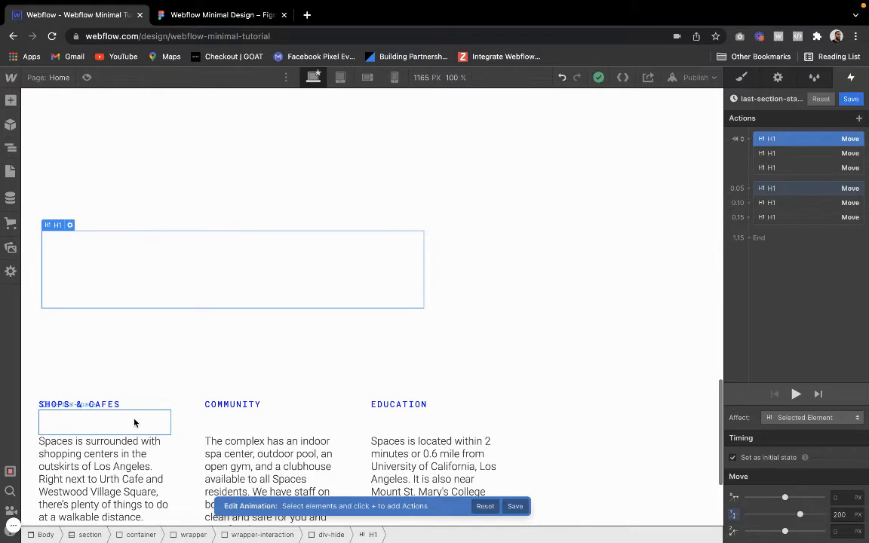
click(135, 423)
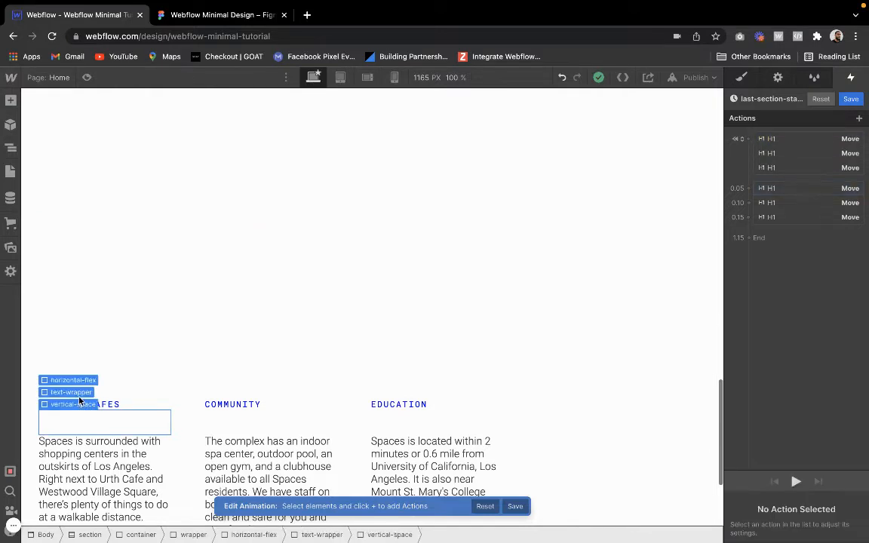
click(79, 394)
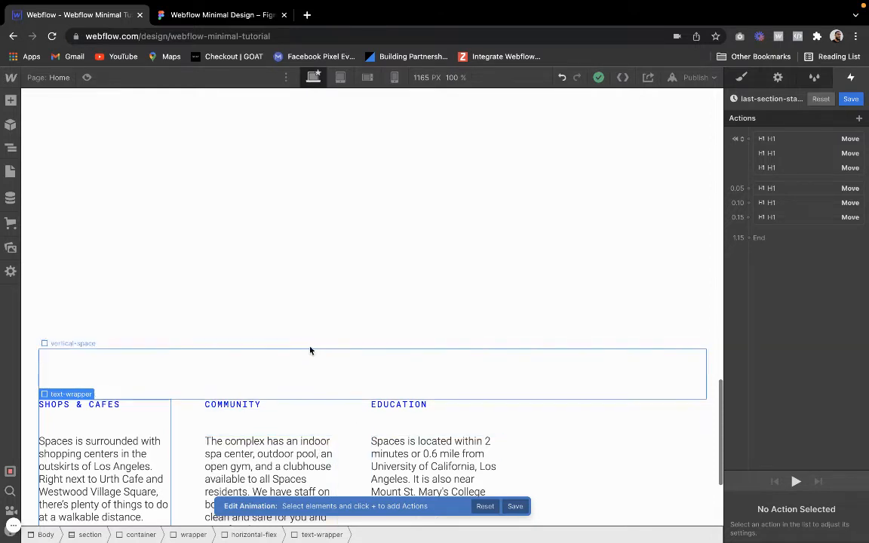
click(749, 139)
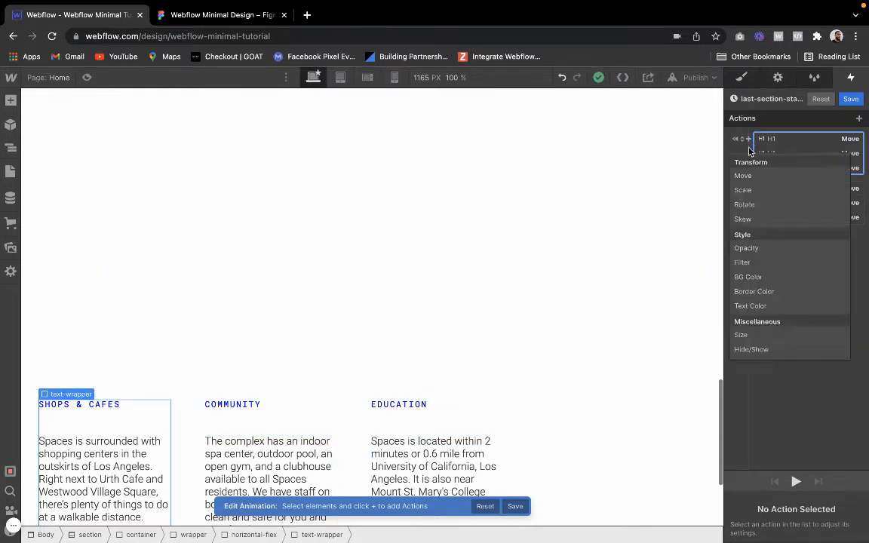
click(747, 249)
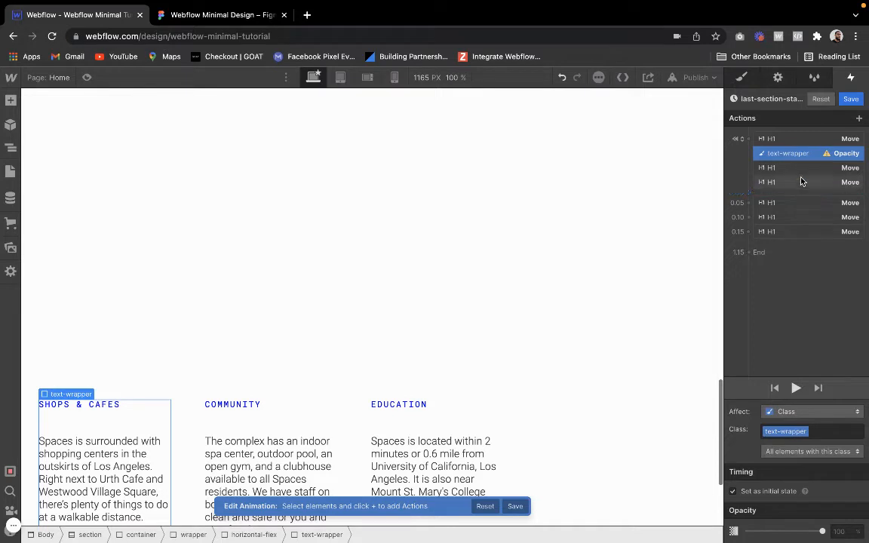
drag(798, 155, 798, 192)
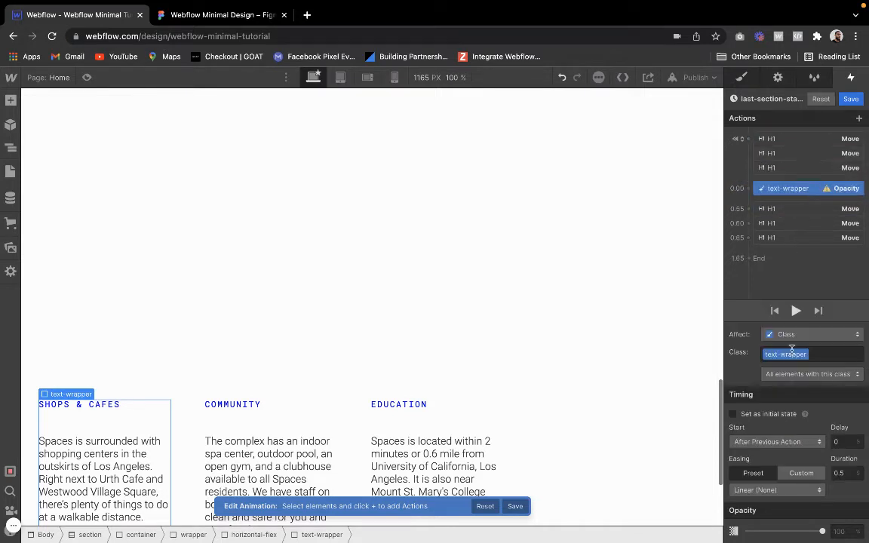
click(733, 414)
drag(822, 531, 539, 510)
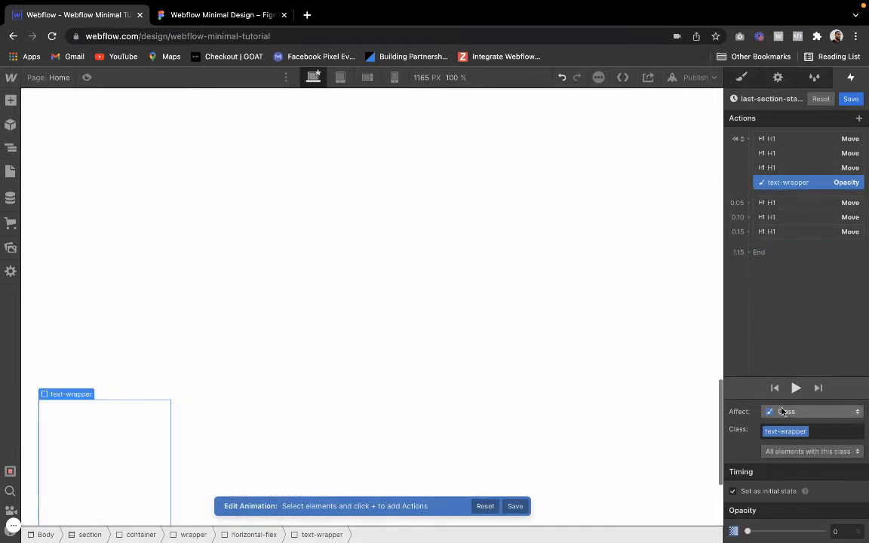
click(783, 411)
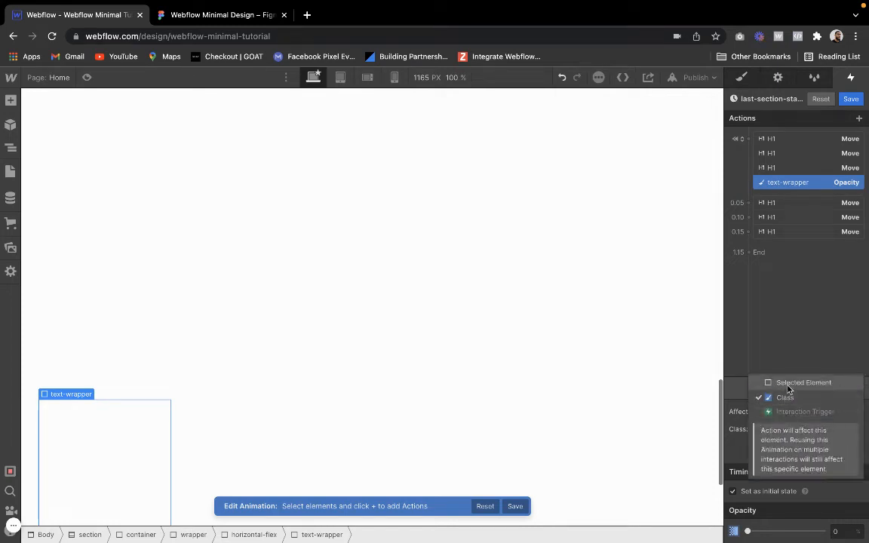
click(788, 383)
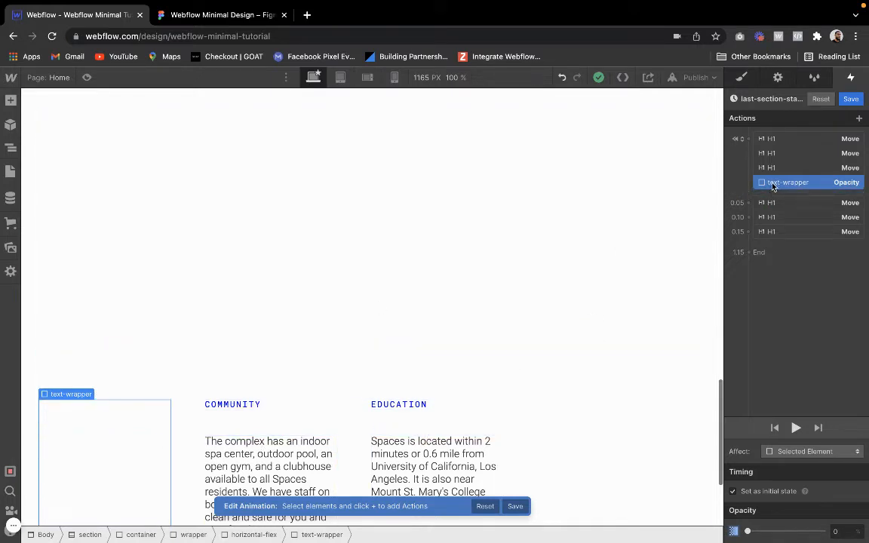
Add a timed Opacity action of 100% for the Shops & Cafes text-wrapper, starting With Previous Action with 0.2 s delay and 1 s duration.
click(754, 254)
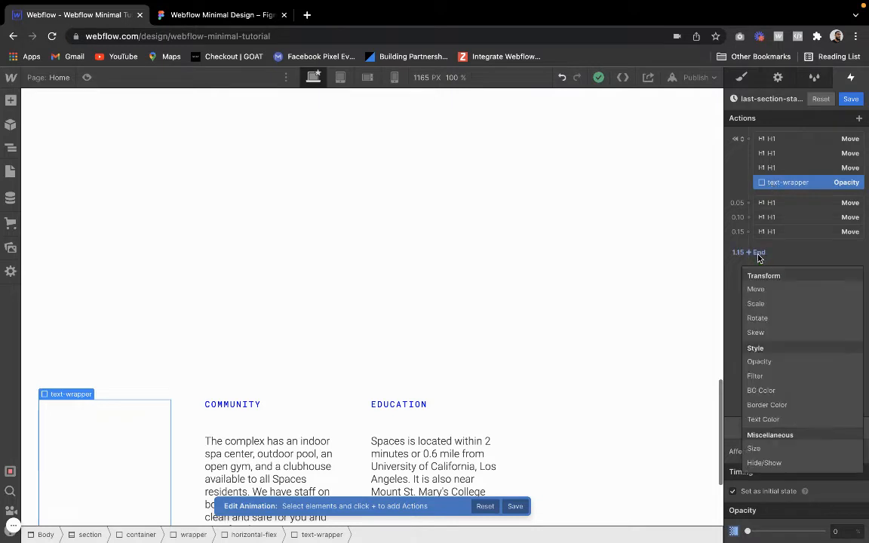
click(760, 362)
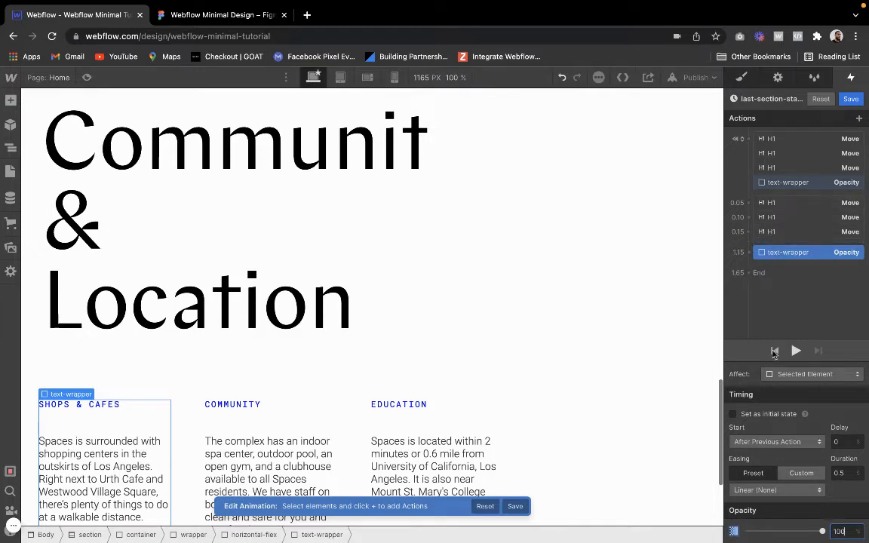
click(766, 442)
click(765, 455)
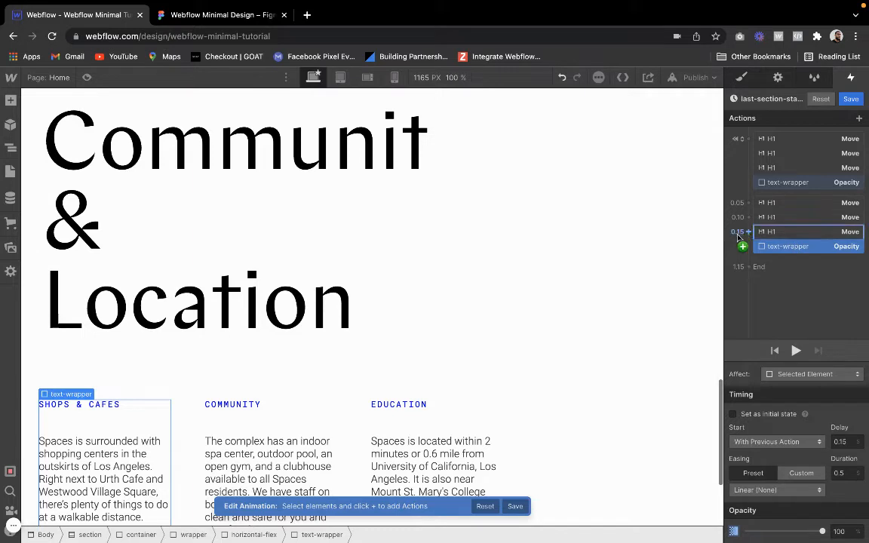
click(850, 442)
click(843, 472)
key(Return)
click(840, 442)
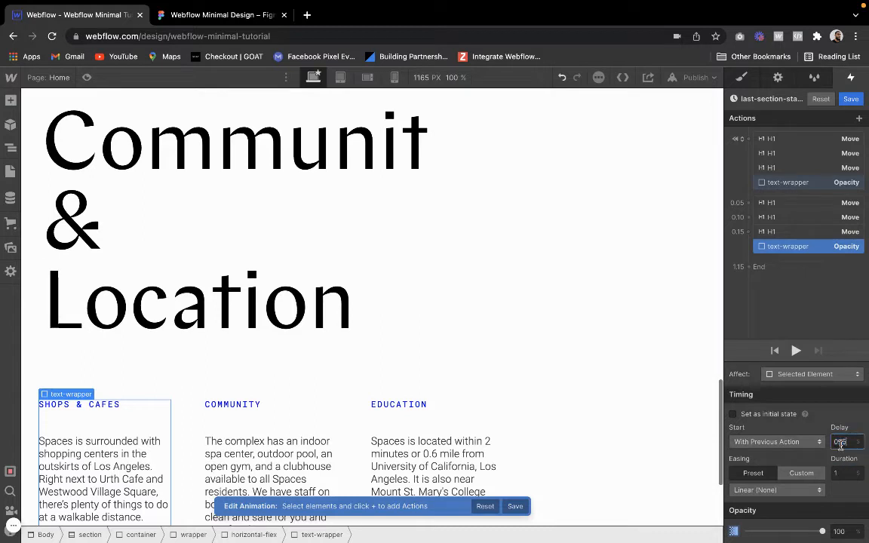
text(0.2)
key(Return)
Add an initial-state Opacity action of 0% for the Community column's text-wrapper, affecting only the selected element.
click(315, 436)
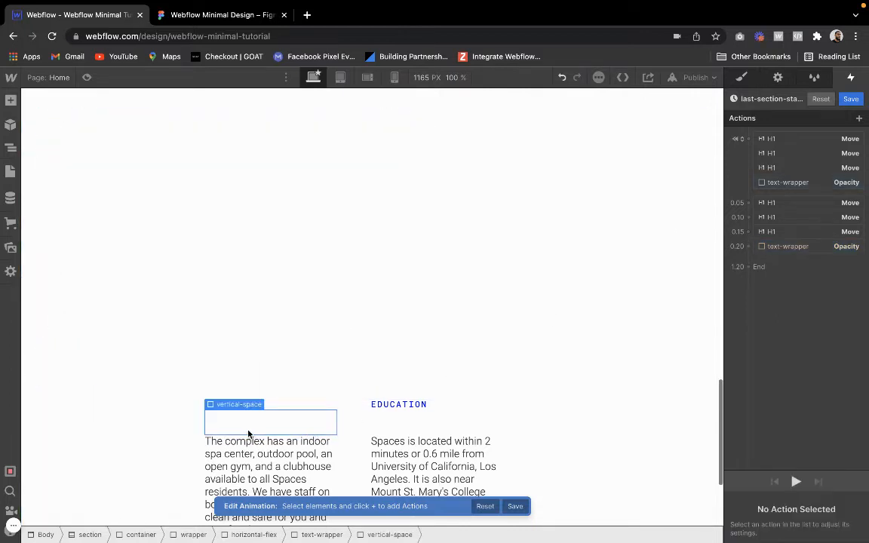
click(233, 394)
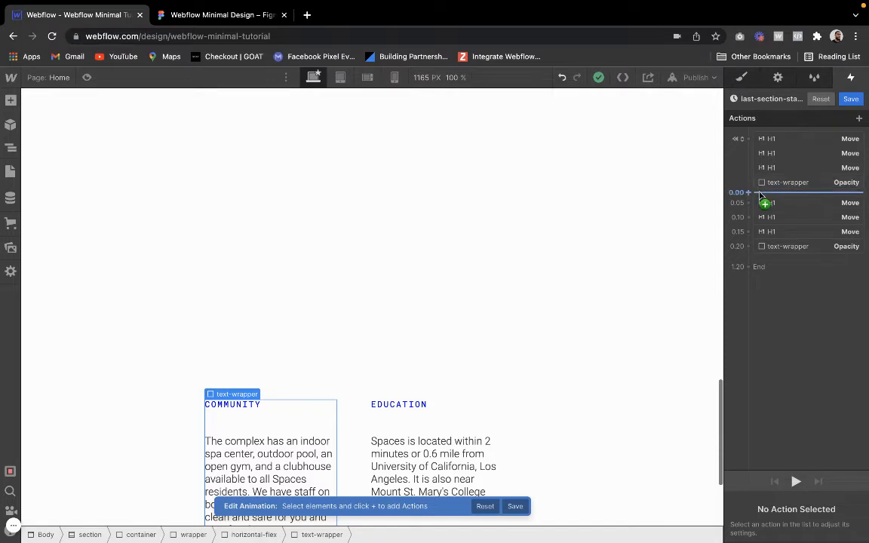
click(761, 197)
click(755, 300)
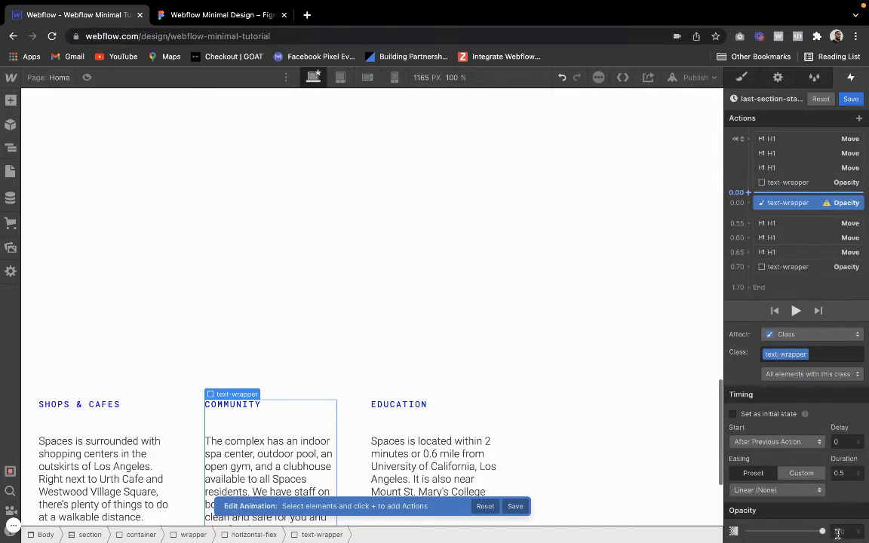
drag(824, 532, 742, 479)
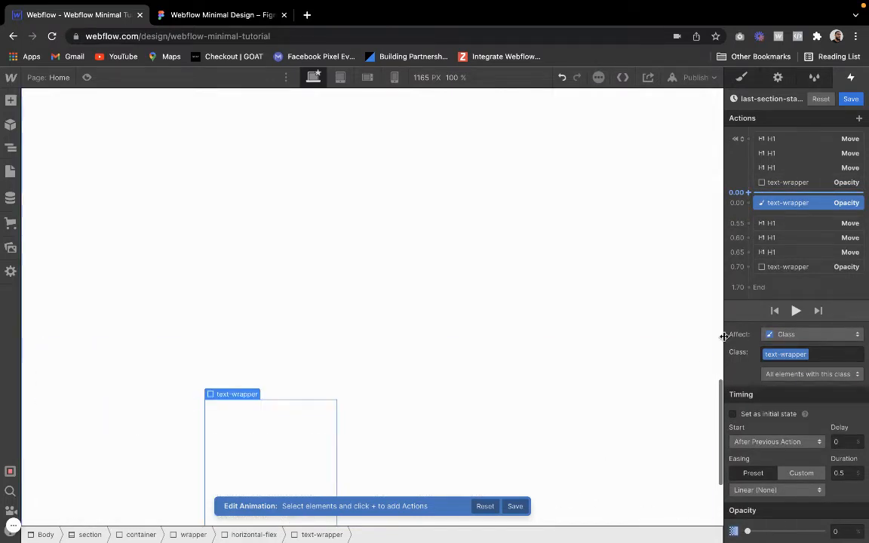
click(773, 335)
click(777, 305)
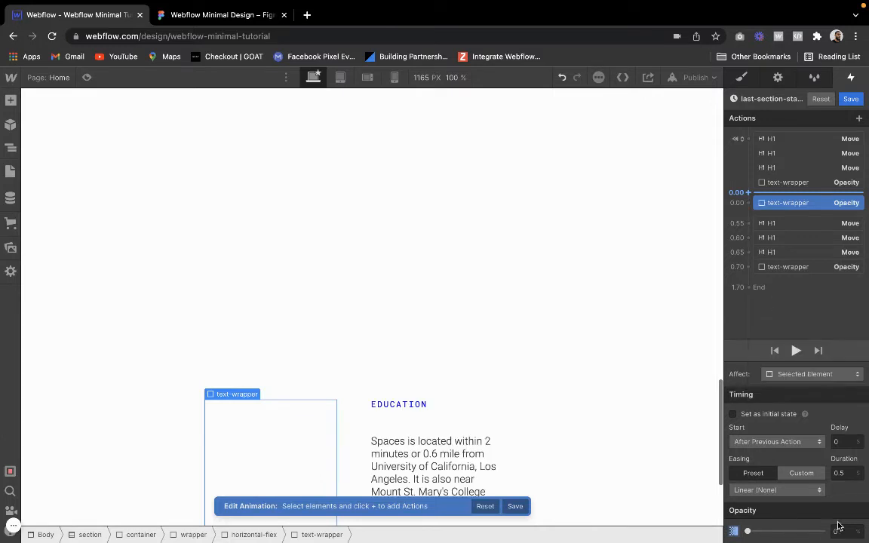
click(848, 472)
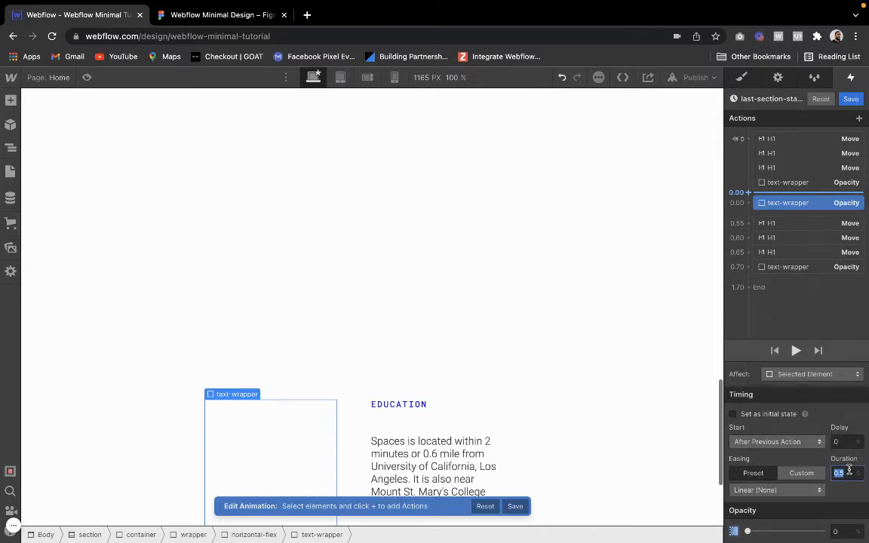
click(733, 415)
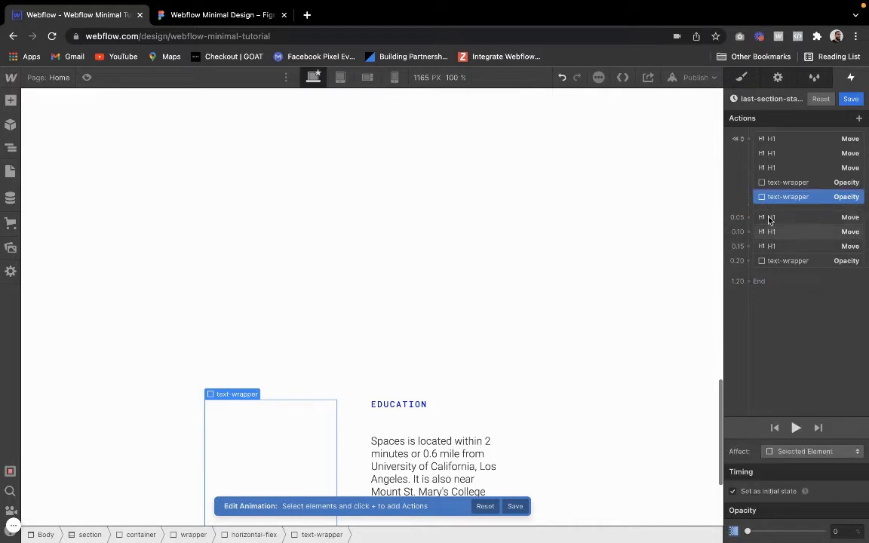
Add a timed Opacity action of 100% for the Community column's text-wrapper, starting With Previous Action with 0.25 s delay and 1 s duration.
click(757, 278)
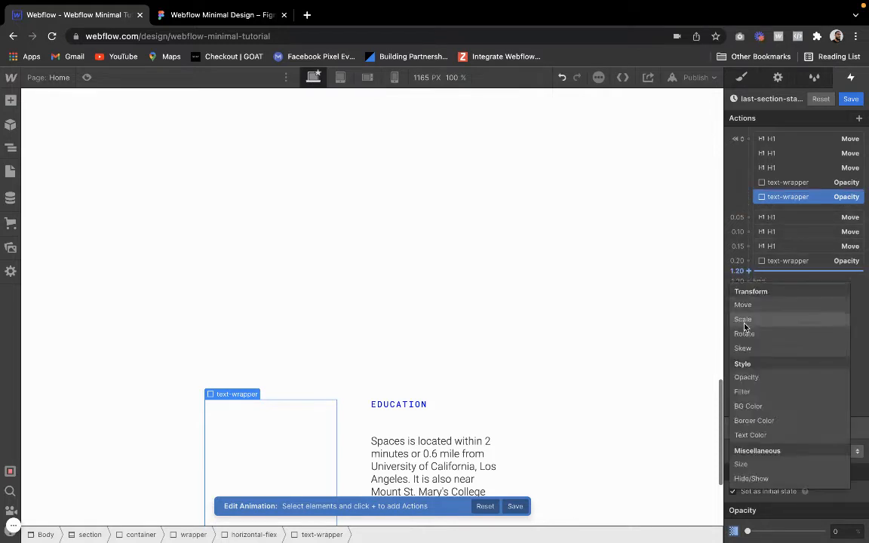
click(746, 377)
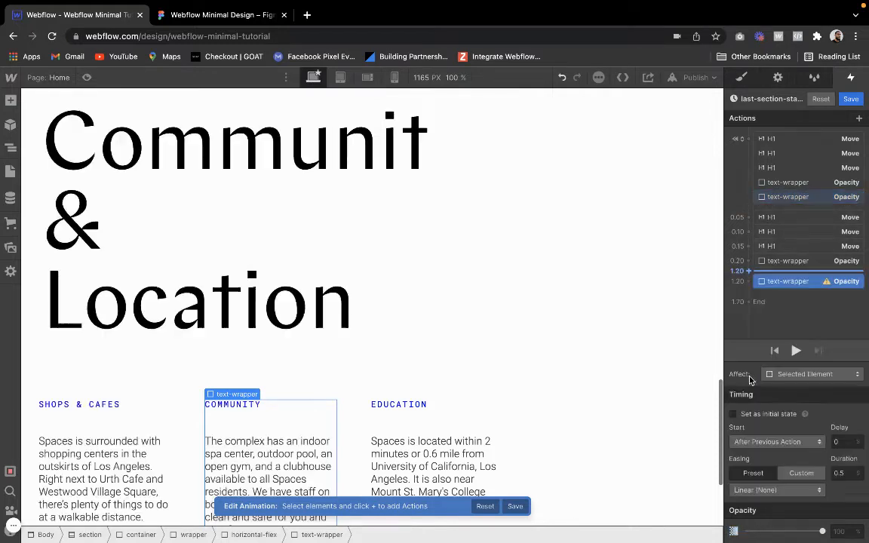
click(841, 531)
text(100)
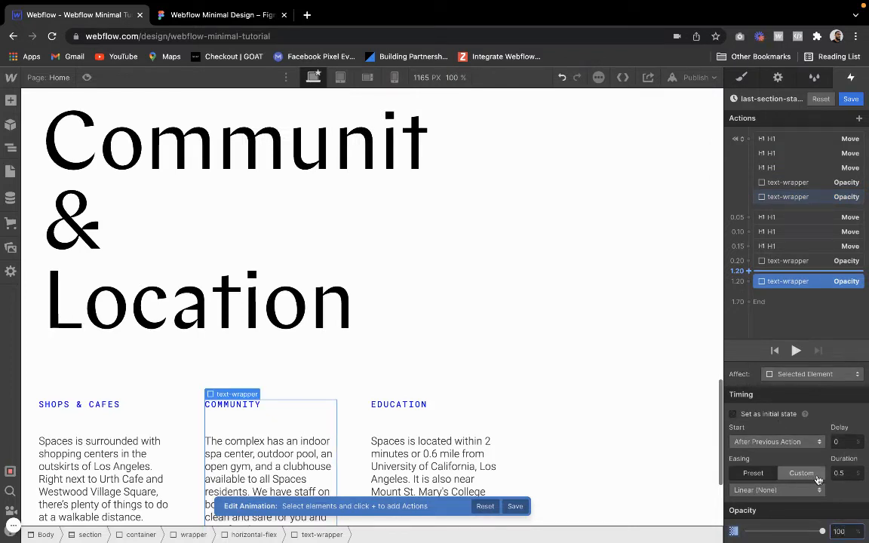
click(841, 473)
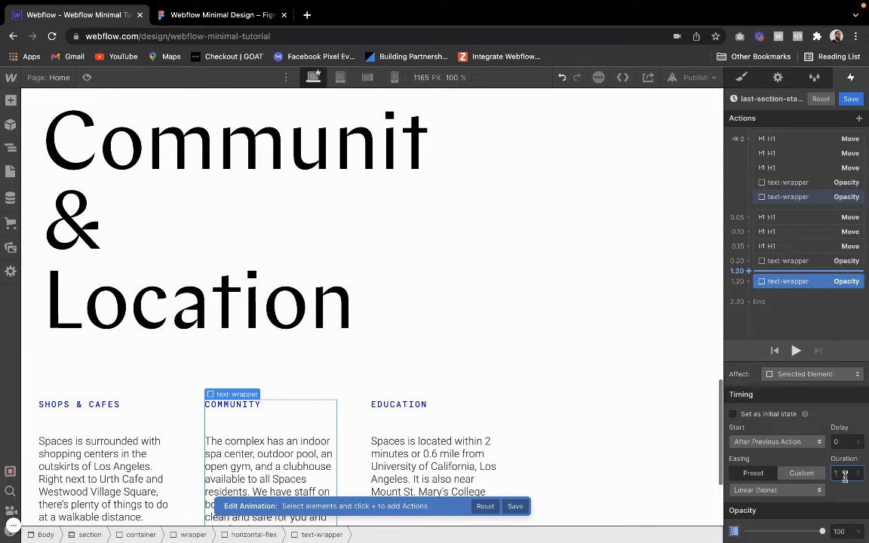
click(848, 444)
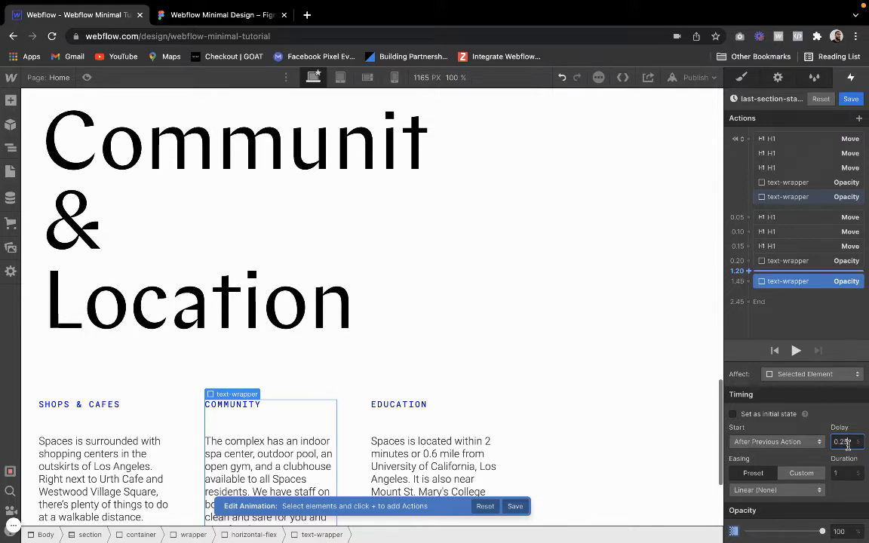
click(792, 443)
click(770, 456)
click(847, 441)
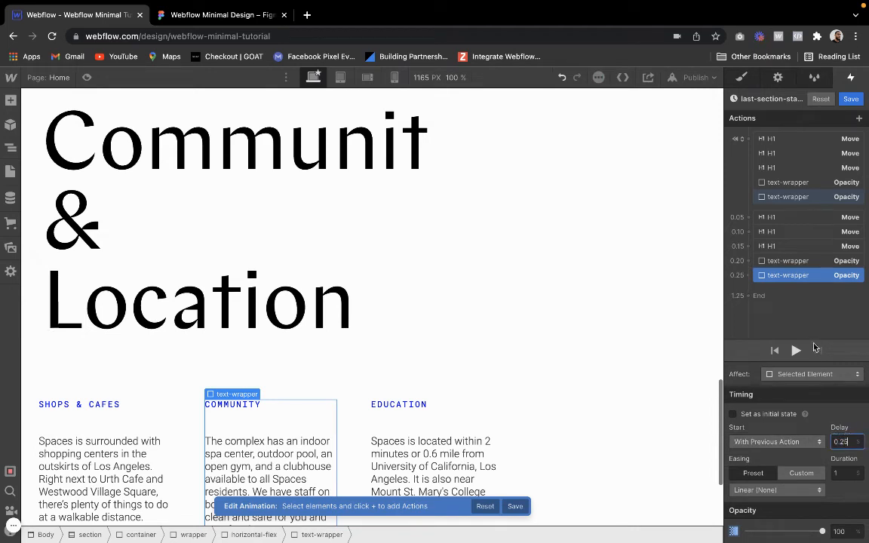
Add an initial-state Opacity action of 0% for the Education column's text-wrapper, leaving it to affect the text-wrapper class.
click(454, 450)
click(385, 430)
click(386, 419)
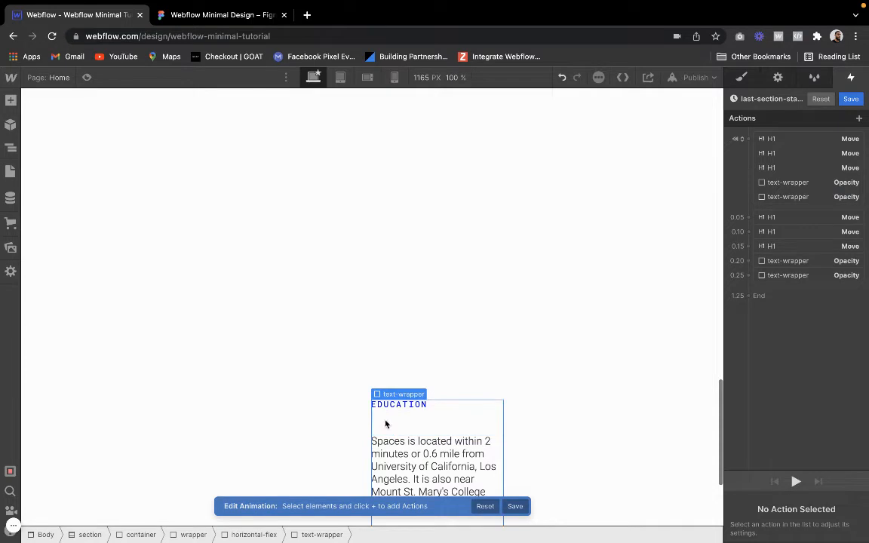
click(764, 209)
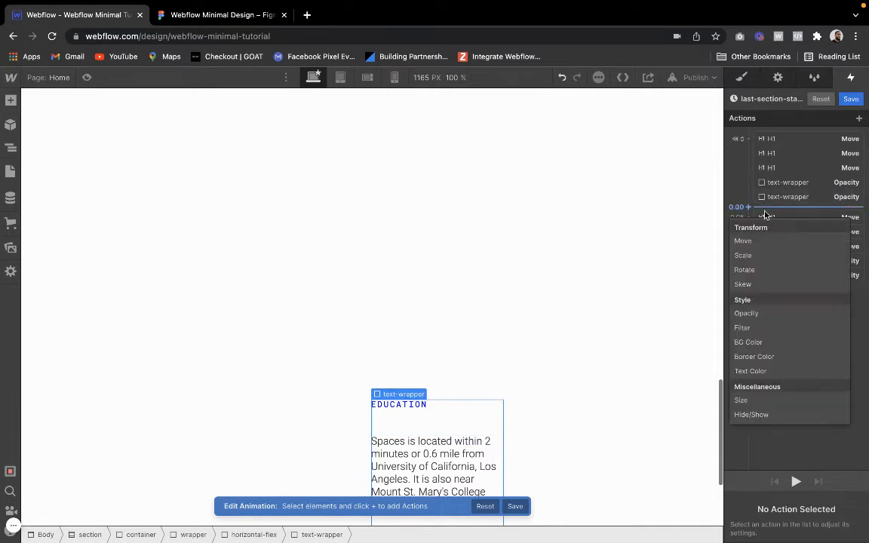
click(755, 314)
click(849, 532)
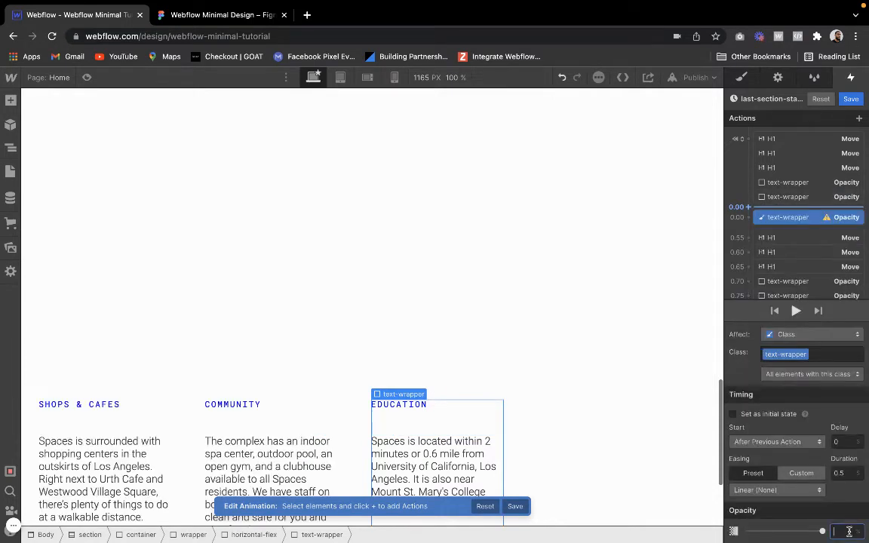
text(0)
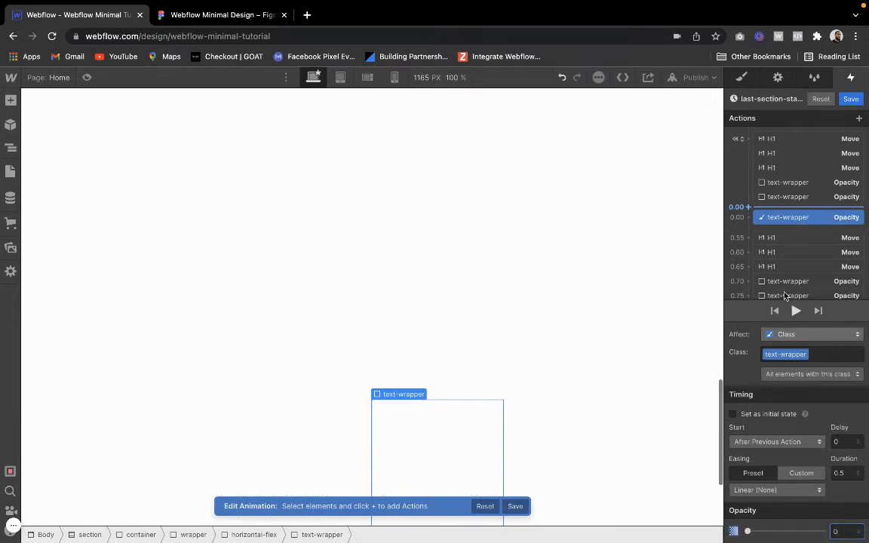
click(733, 415)
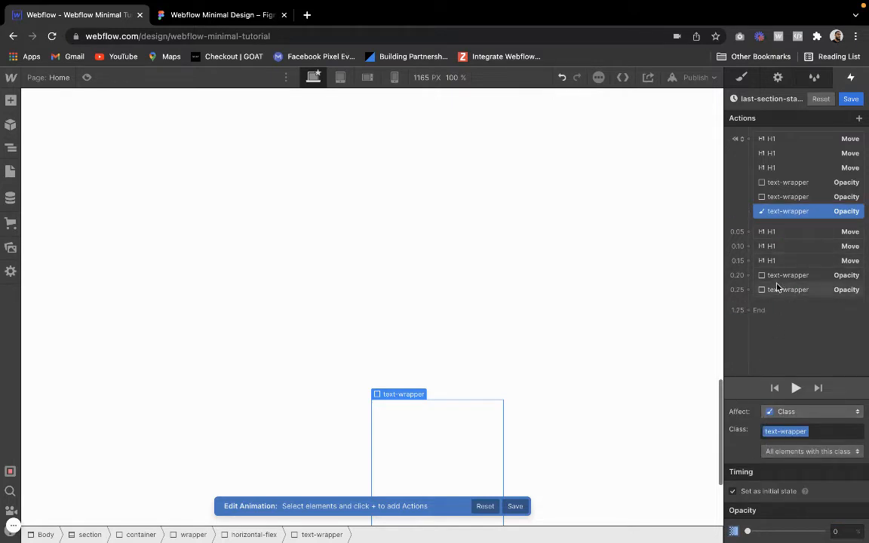
Add a timed Opacity action of 100% for the Education text-wrapper, starting With Previous Action with 0.30 s delay and 1 s duration.
click(749, 300)
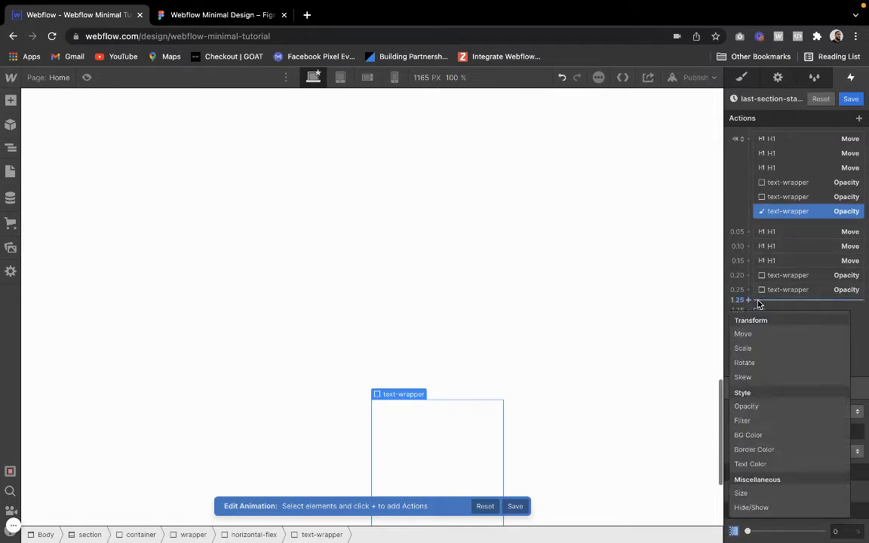
click(752, 408)
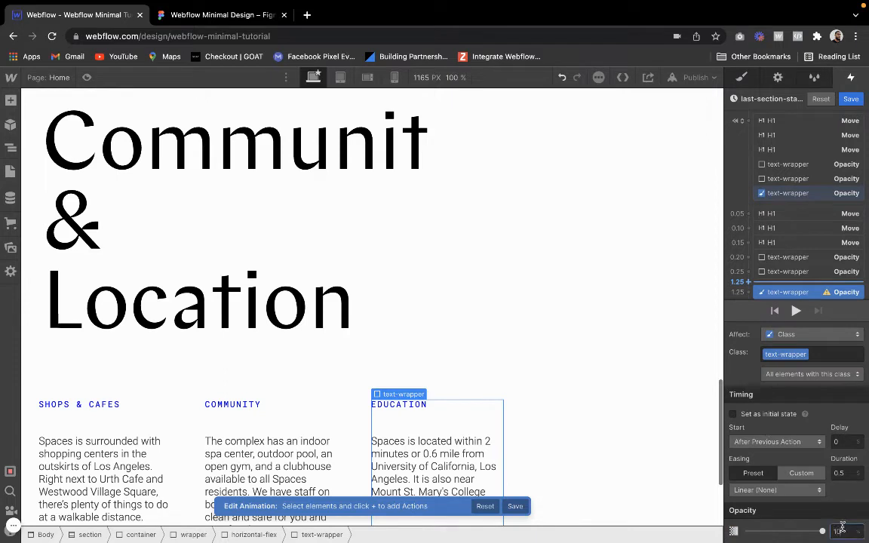
text(100)
key(Return)
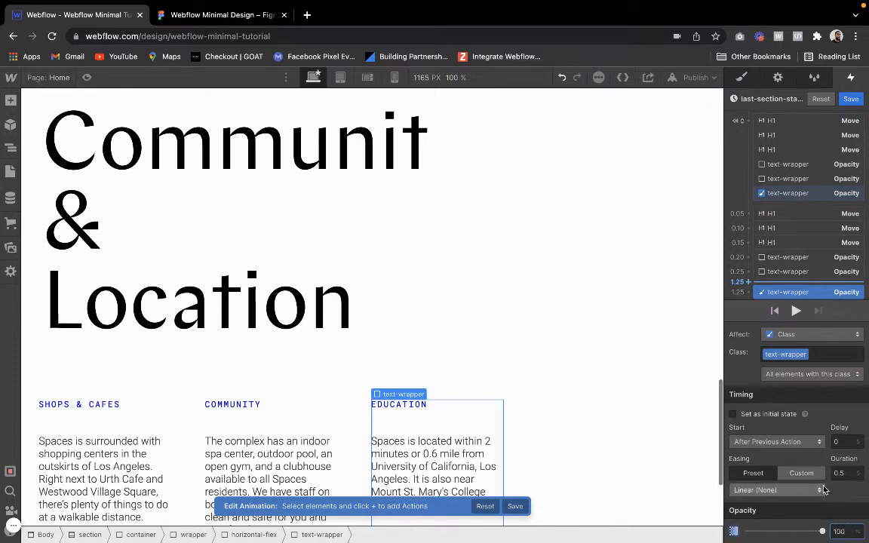
click(777, 442)
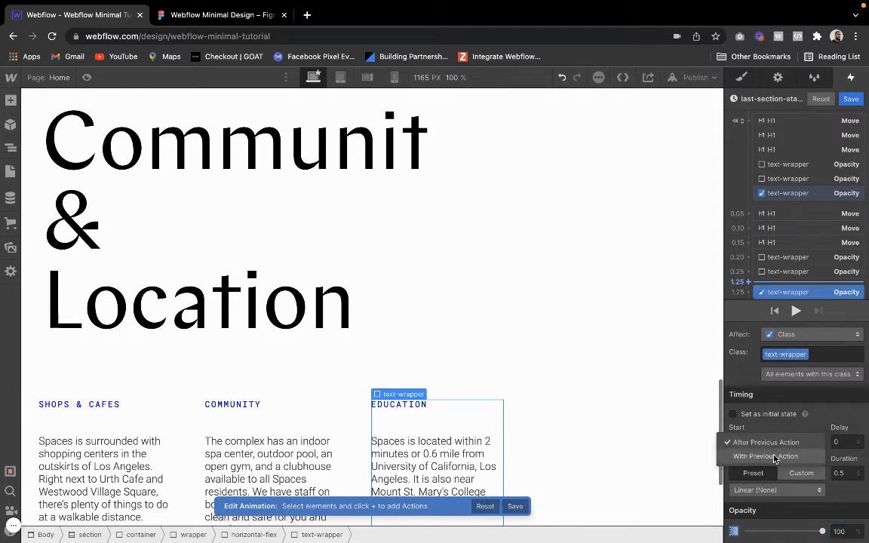
click(775, 457)
click(839, 441)
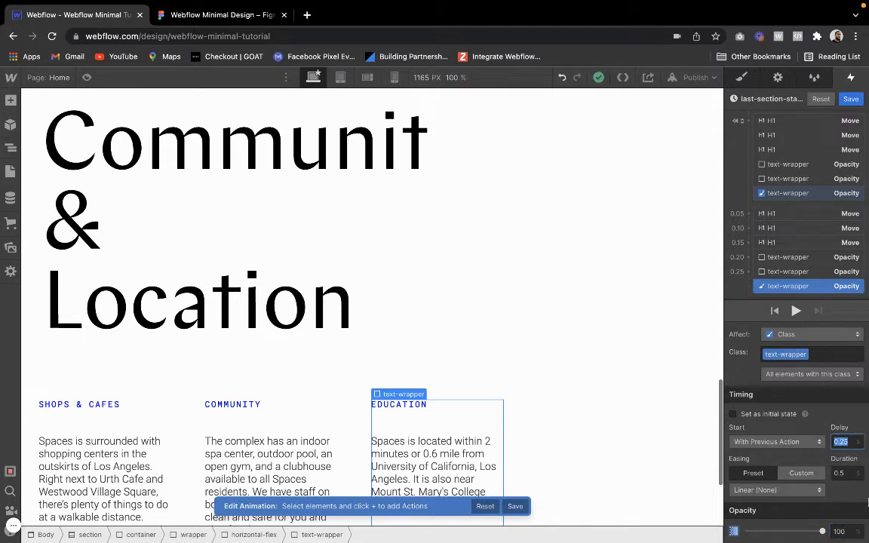
text(0.30)
click(842, 471)
text(1)
Check the Community and Education text-wrapper Opacity actions and play the animation preview.
click(807, 271)
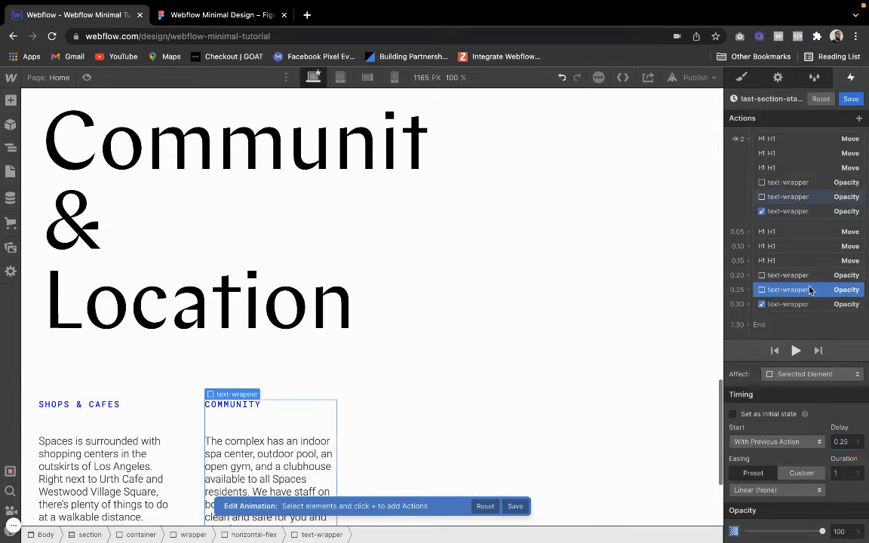
click(790, 211)
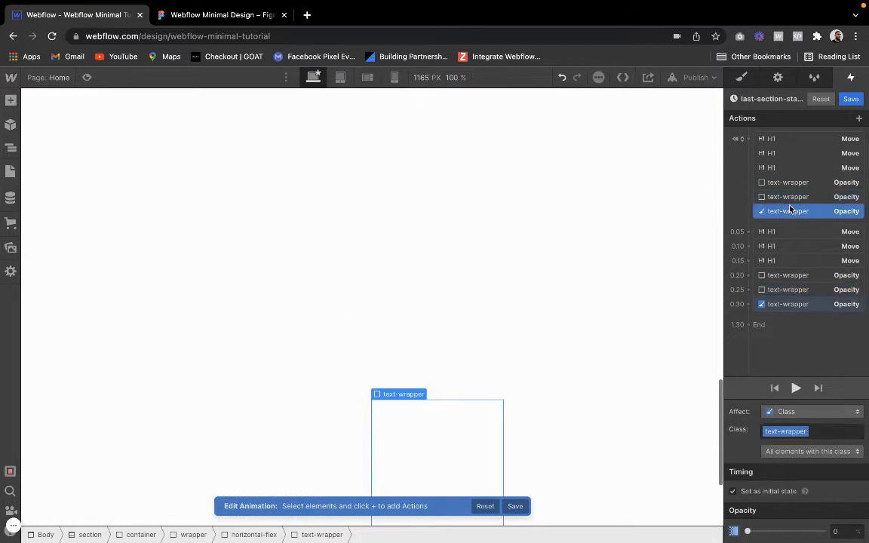
click(797, 388)
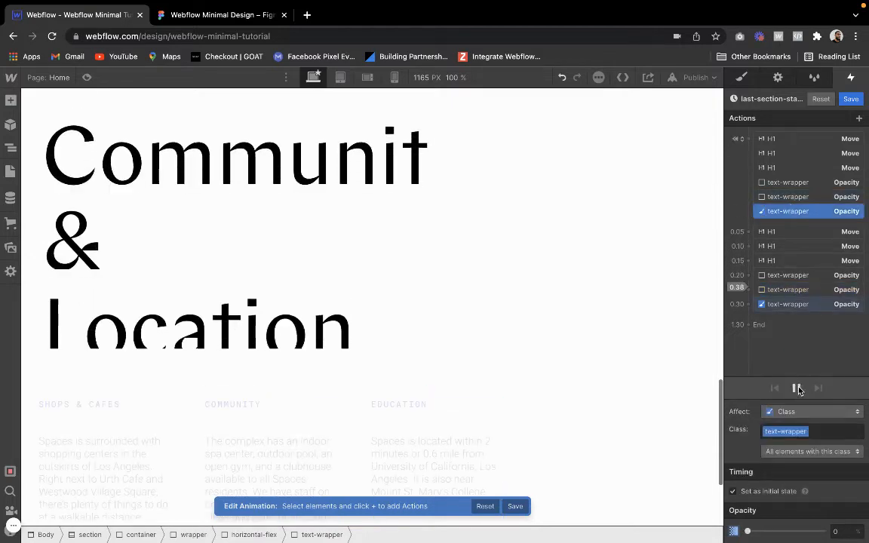
Preview the page and examine how the Community & Location section animates when scrolled into view.
scroll(540, 295, up, 15)
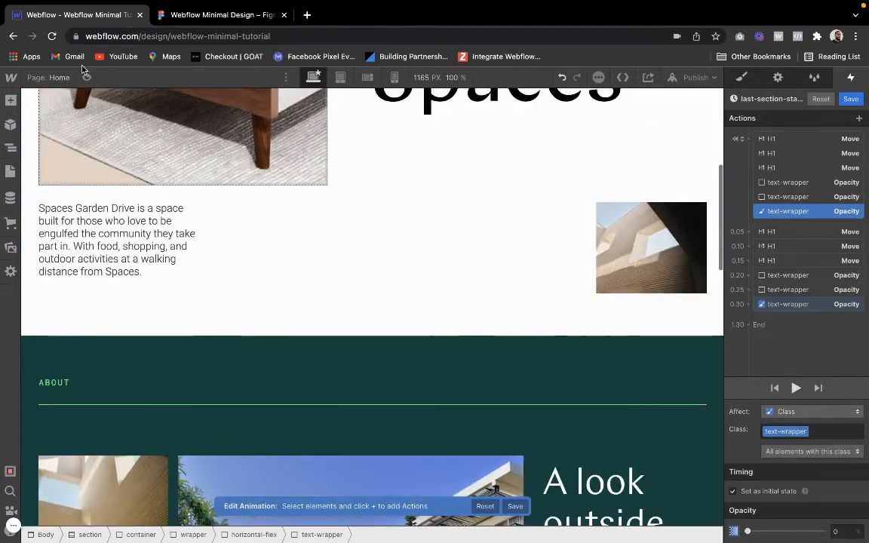
click(85, 74)
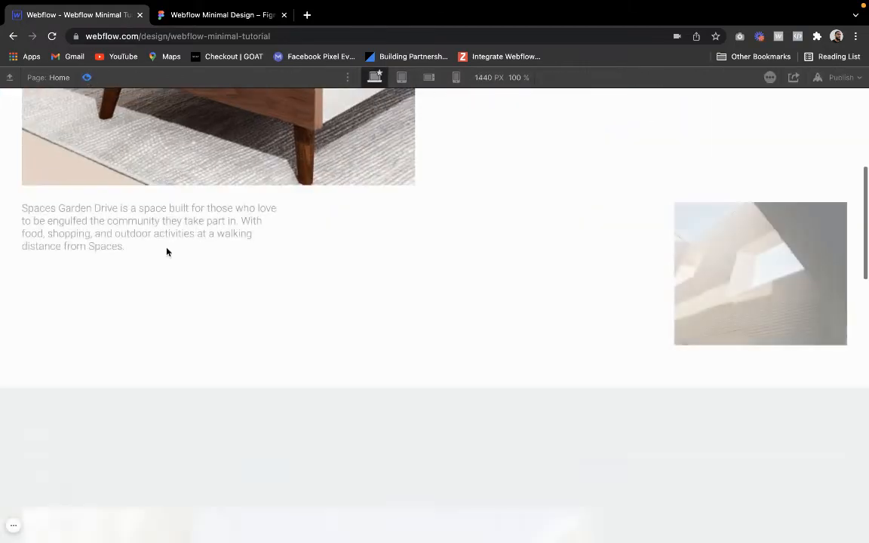
scroll(167, 251, down, 5)
scroll(167, 251, down, 10)
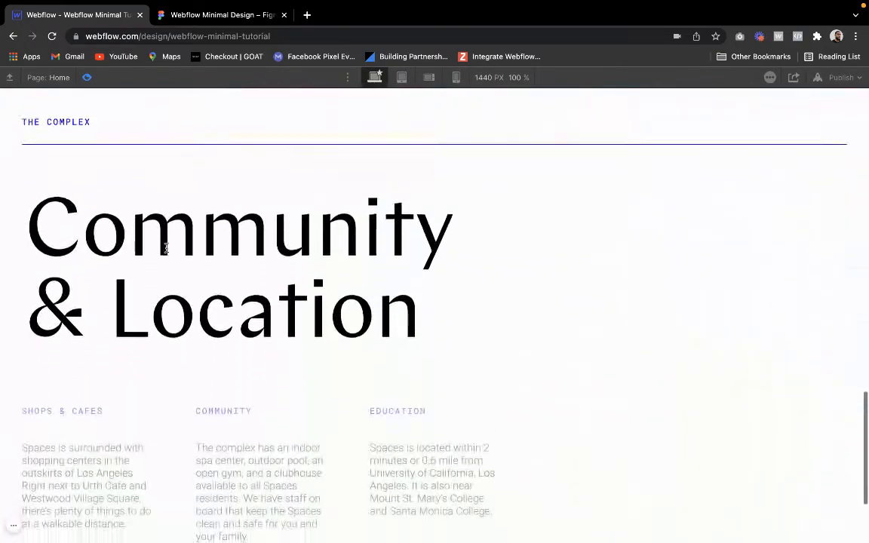
scroll(166, 252, up, 20)
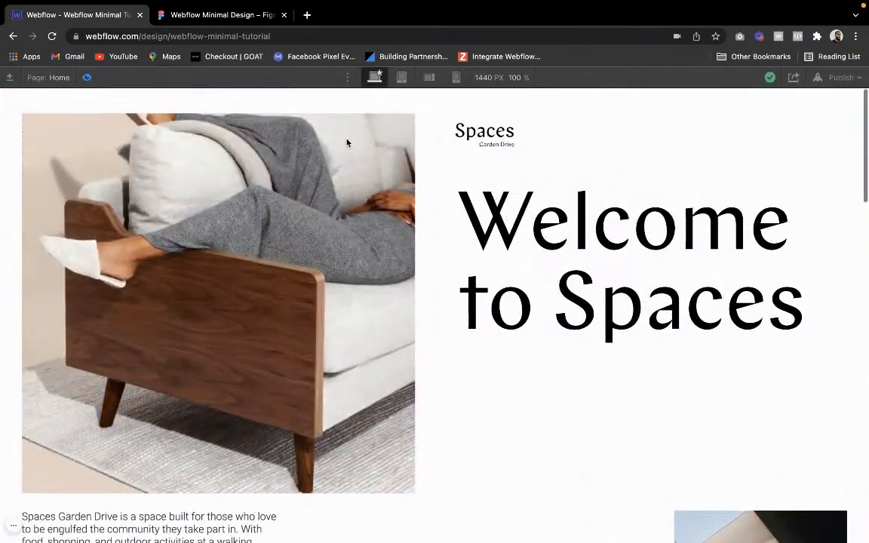
Publish the site to its webflow.io domain and open the published page.
click(838, 77)
click(777, 227)
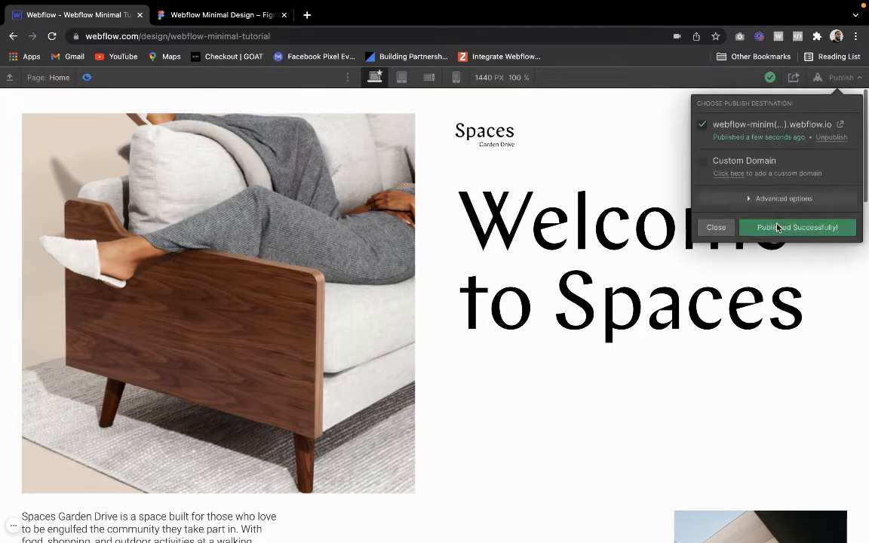
click(841, 125)
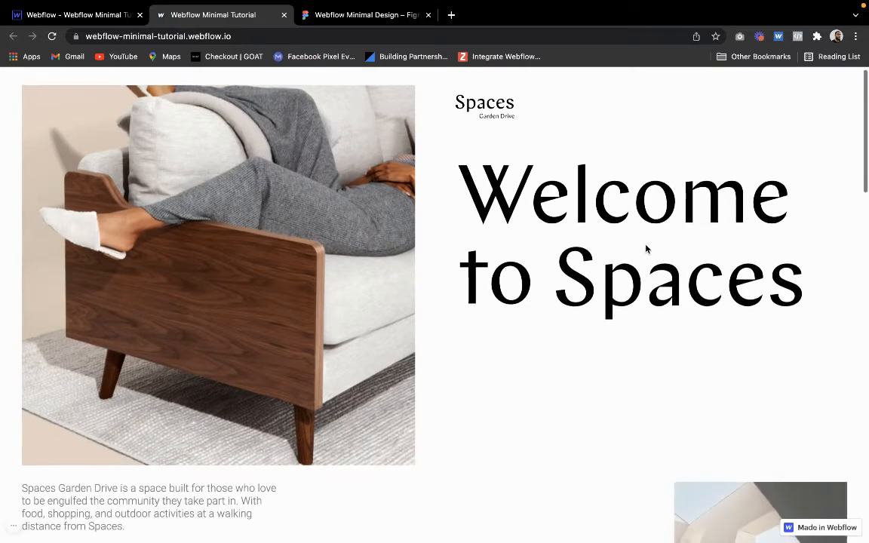
Examine the scroll animations on the live page down to the Community & Location text columns.
scroll(646, 248, down, 10)
scroll(645, 249, down, 8)
scroll(646, 248, down, 3)
scroll(638, 240, down, 3)
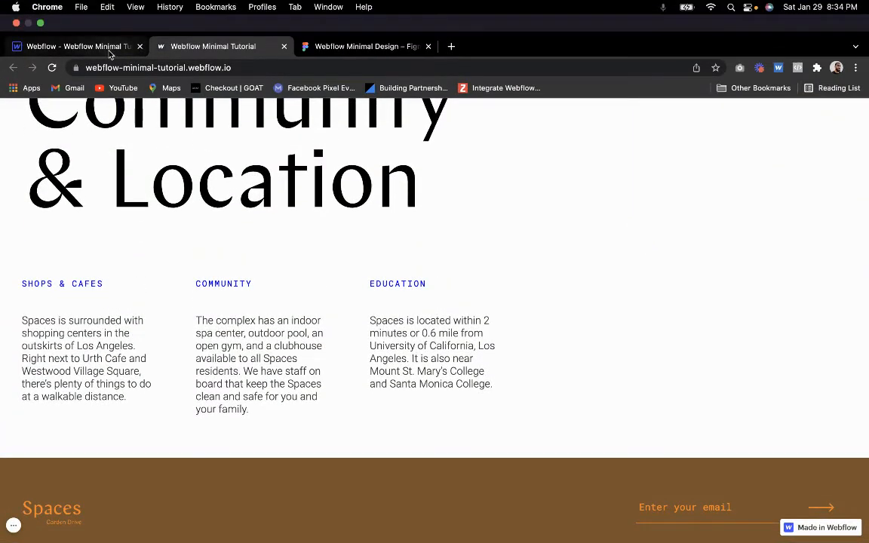
Return to the Webflow project, dismiss the publish options and exit preview mode at the Community & Location section.
click(98, 43)
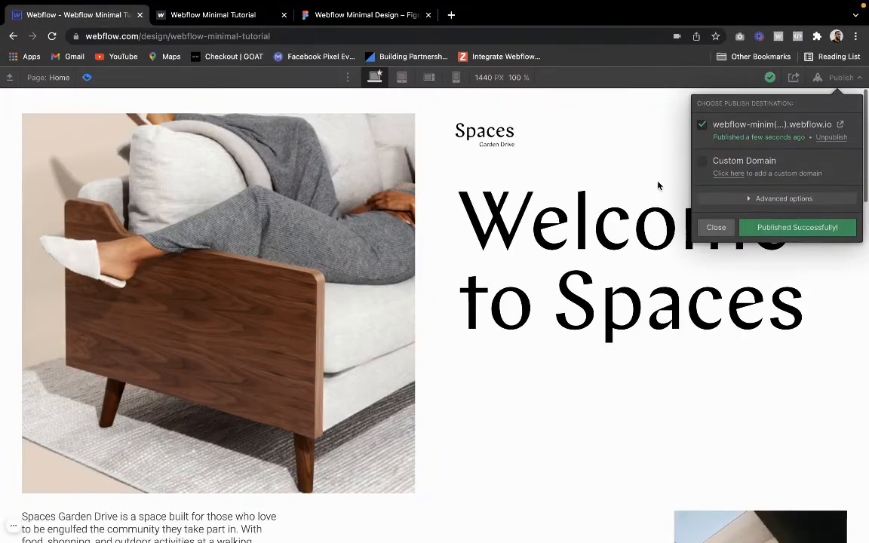
click(717, 229)
scroll(714, 237, down, 15)
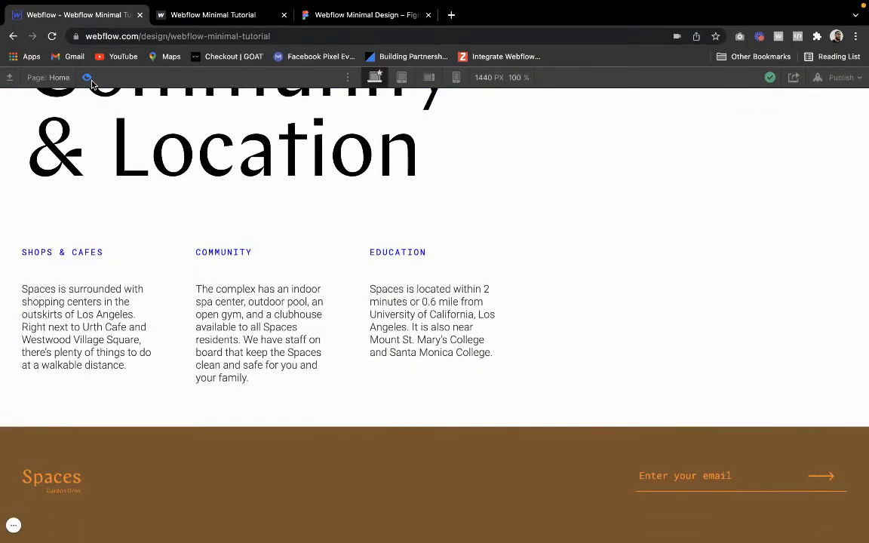
click(88, 77)
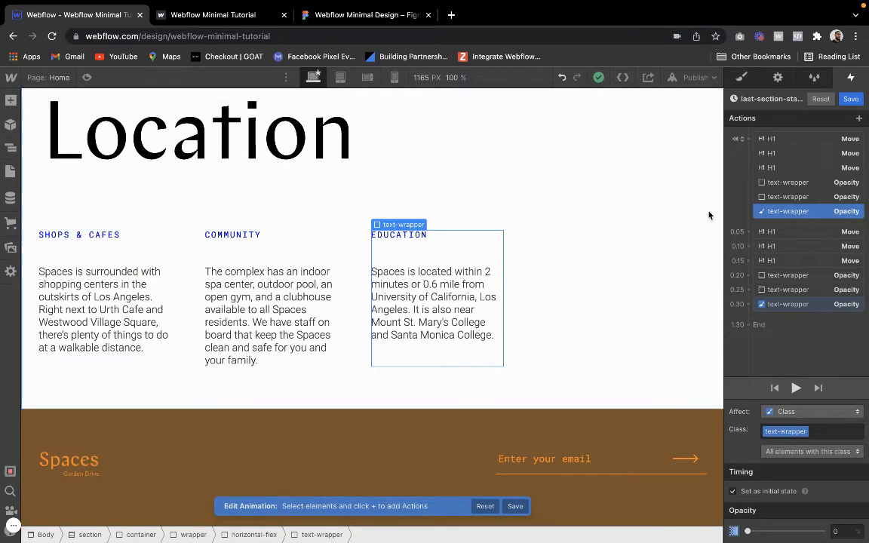
Set the delay of the Shops & Cafes text-wrapper's timed Opacity action to 0.35 s.
click(784, 275)
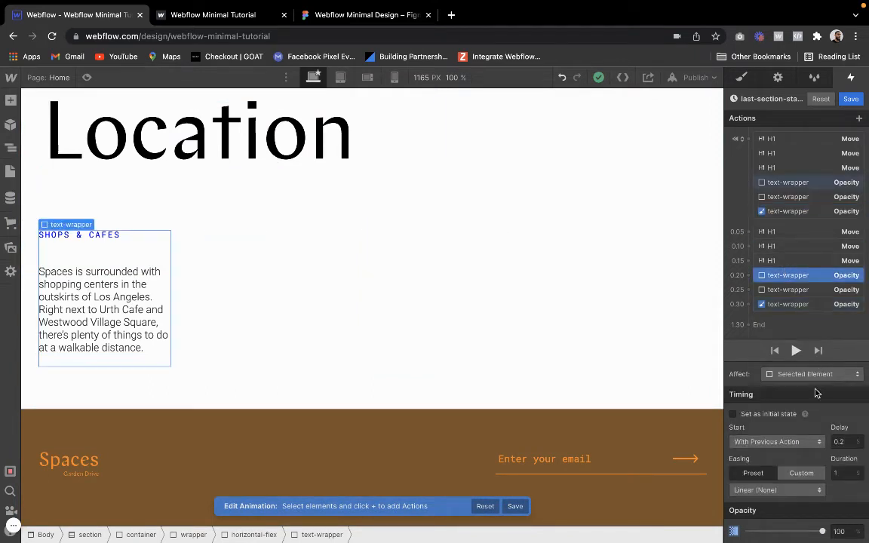
click(843, 439)
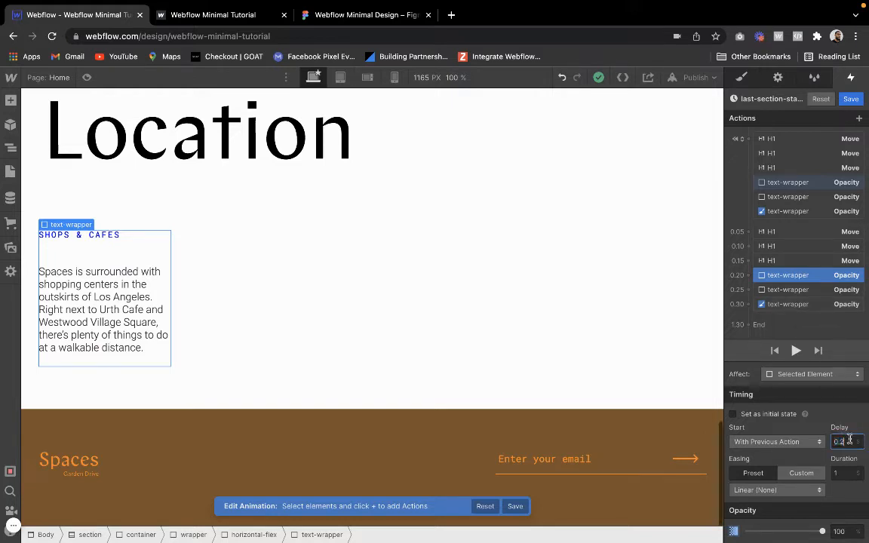
text(0.35)
key(Return)
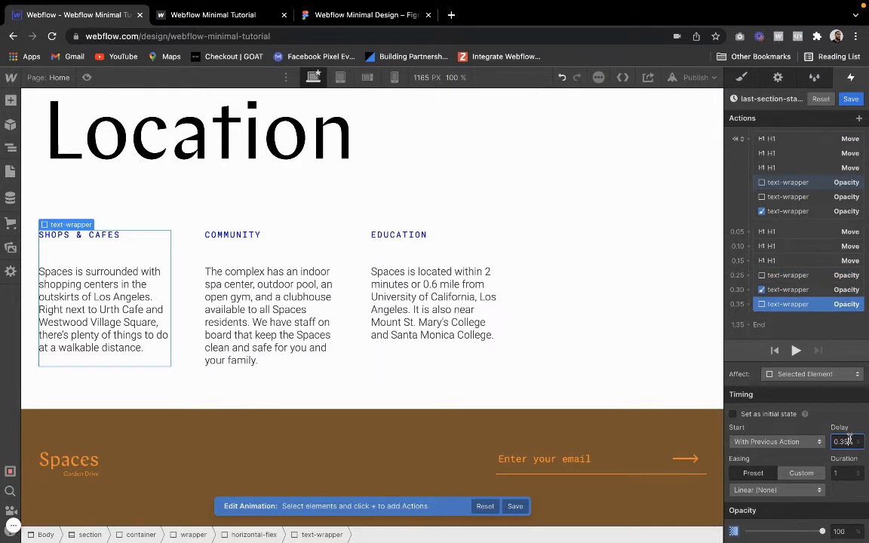
Set the delay of the Community text-wrapper's timed Opacity action to 0.55 s.
click(787, 276)
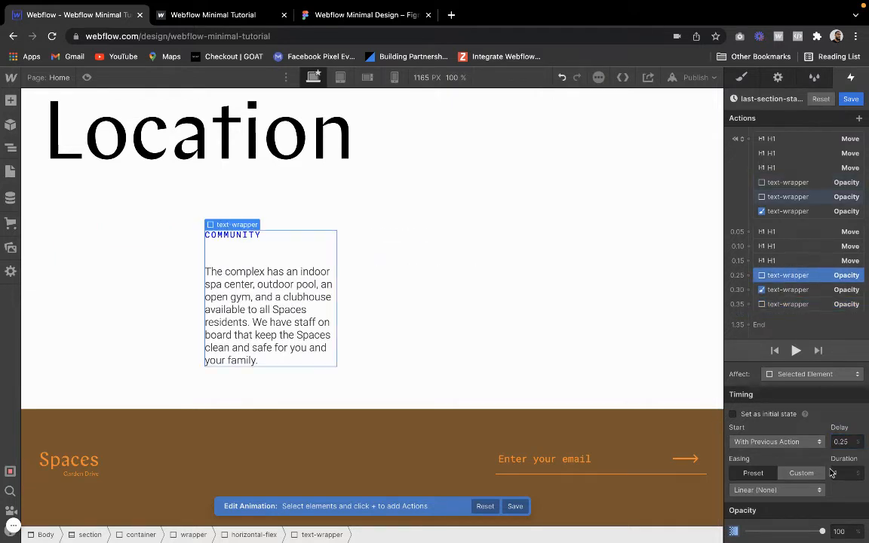
click(852, 443)
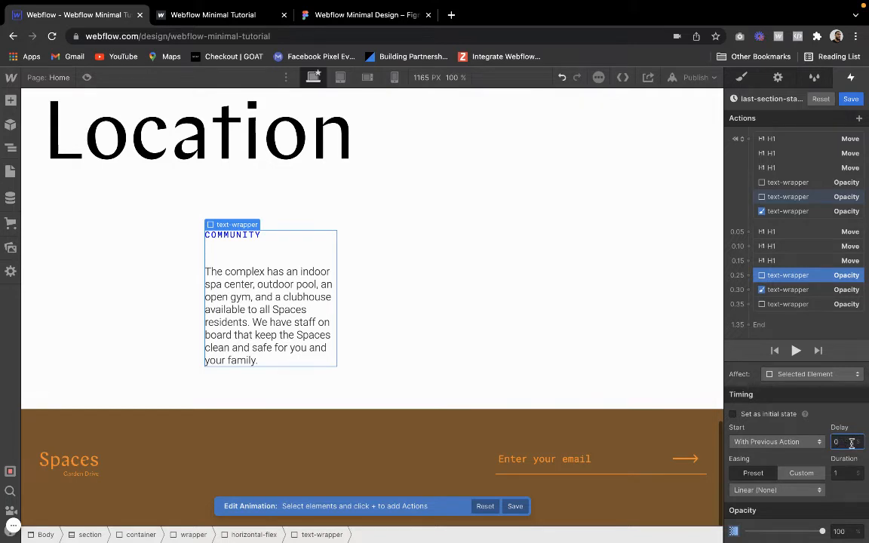
text(0.55)
key(Return)
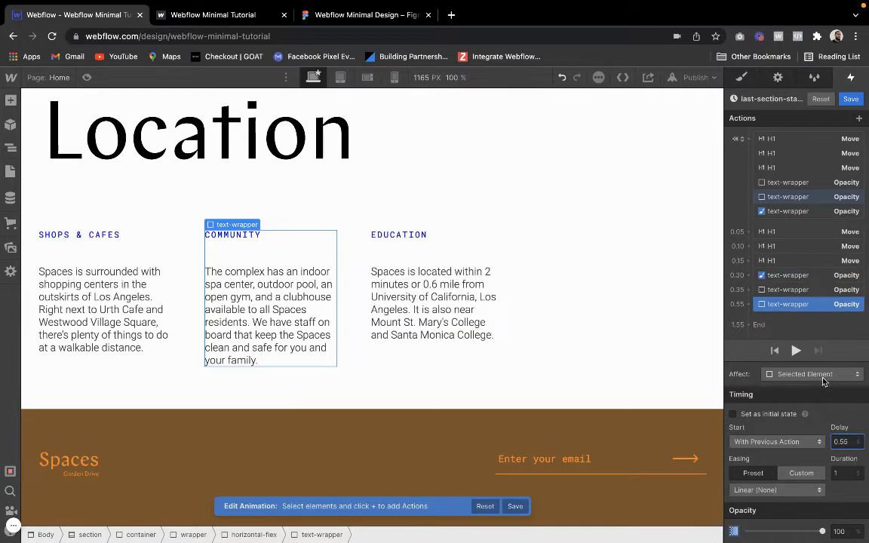
Make the Education text-wrapper's timed Opacity action affect only the selected element, set its delay to 0.75 s and play the animation.
click(798, 276)
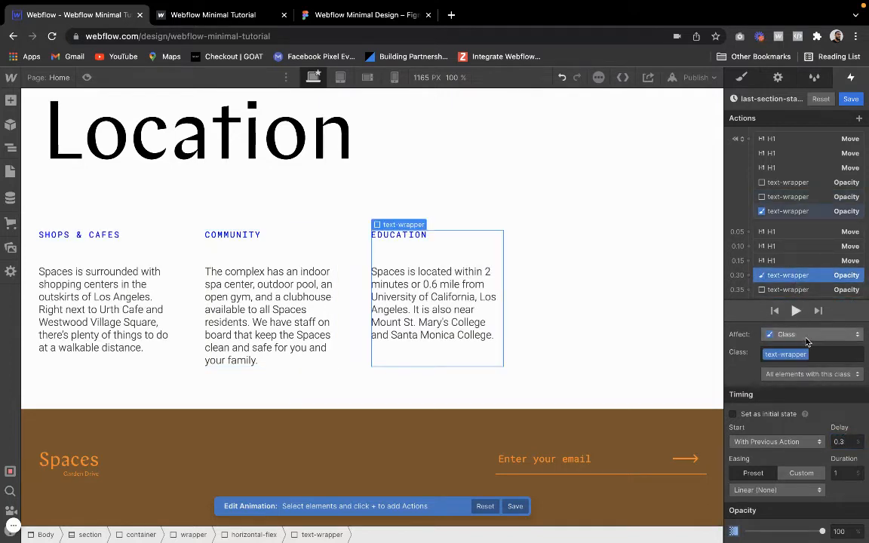
click(807, 342)
click(784, 305)
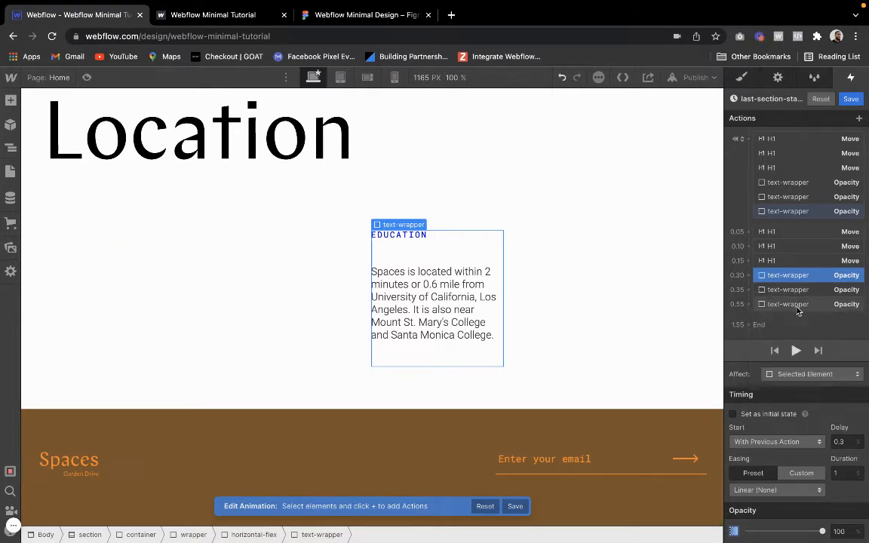
click(840, 441)
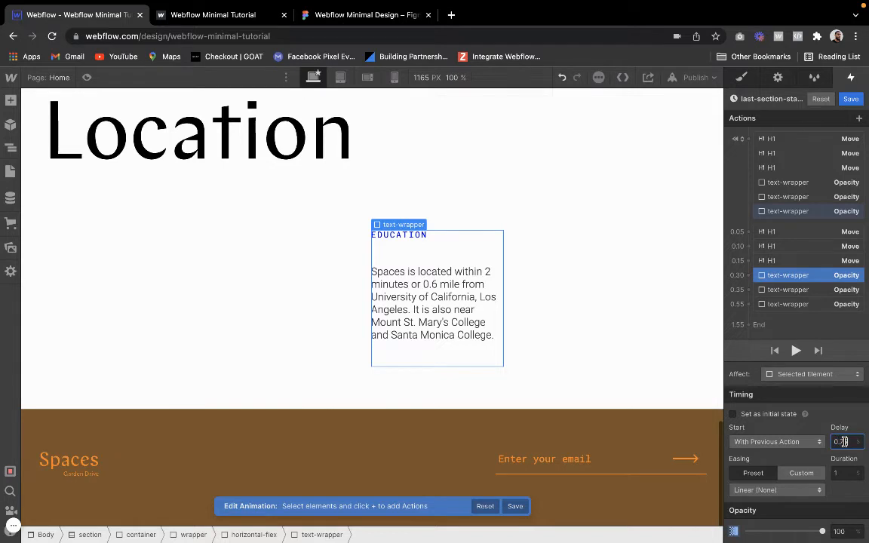
text(0.75)
key(Return)
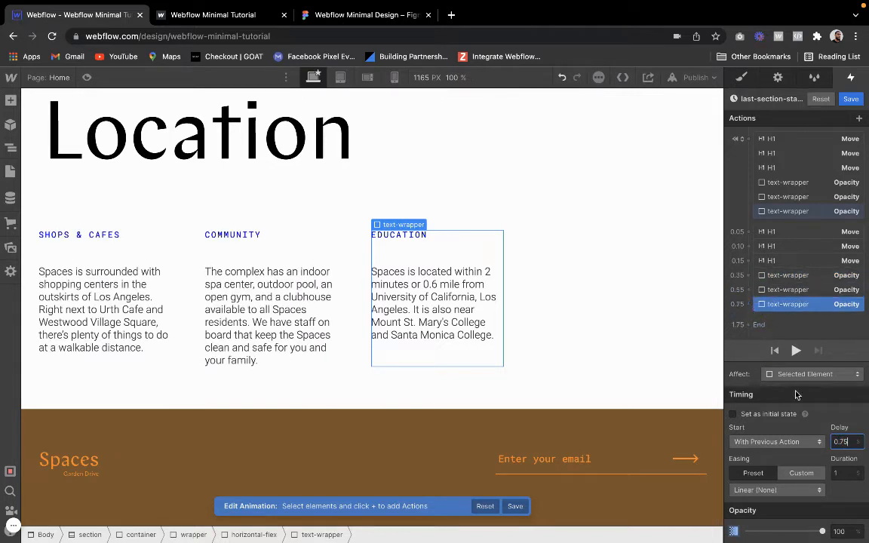
click(795, 350)
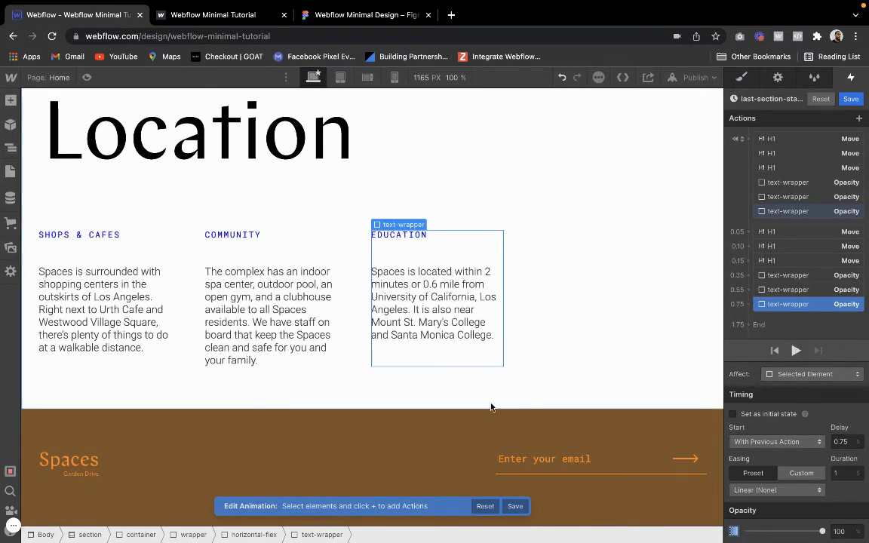
Set the easing of all three timed text-wrapper Opacity actions to Ease and play the animation.
shift+click(785, 275)
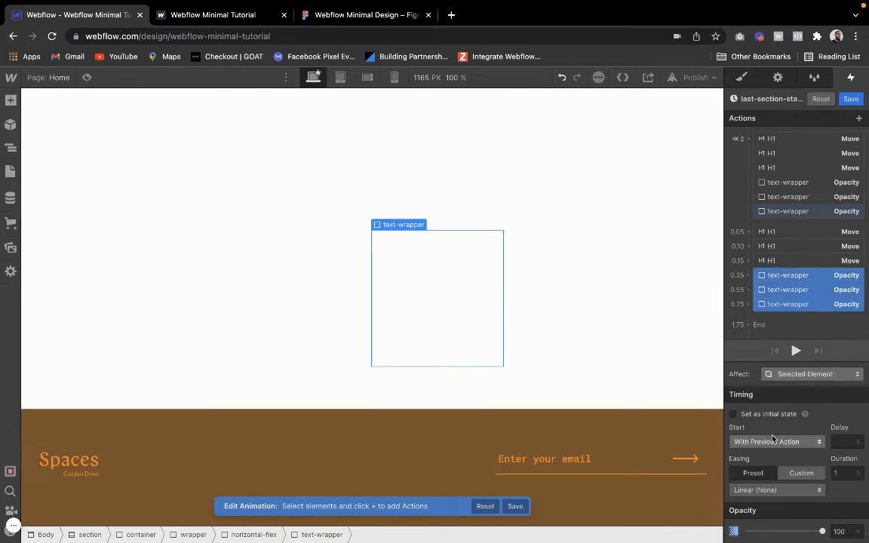
click(777, 490)
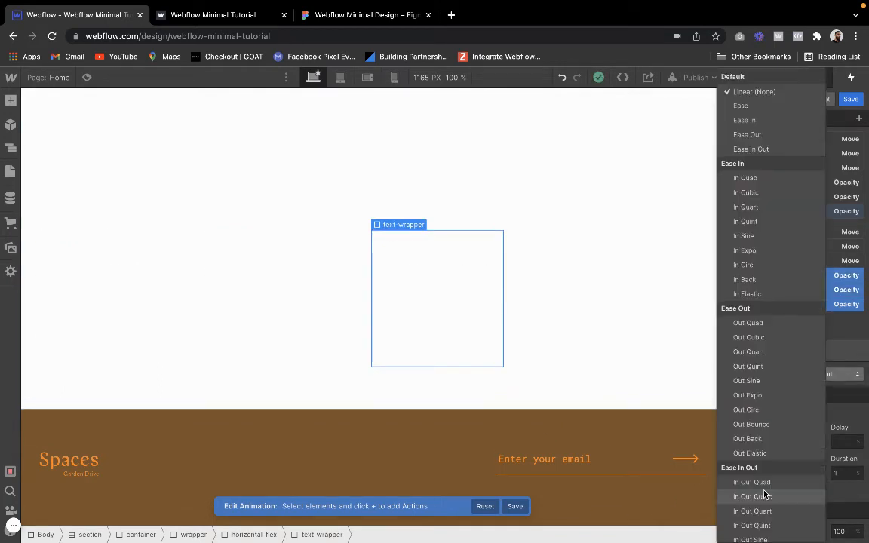
click(762, 120)
click(744, 489)
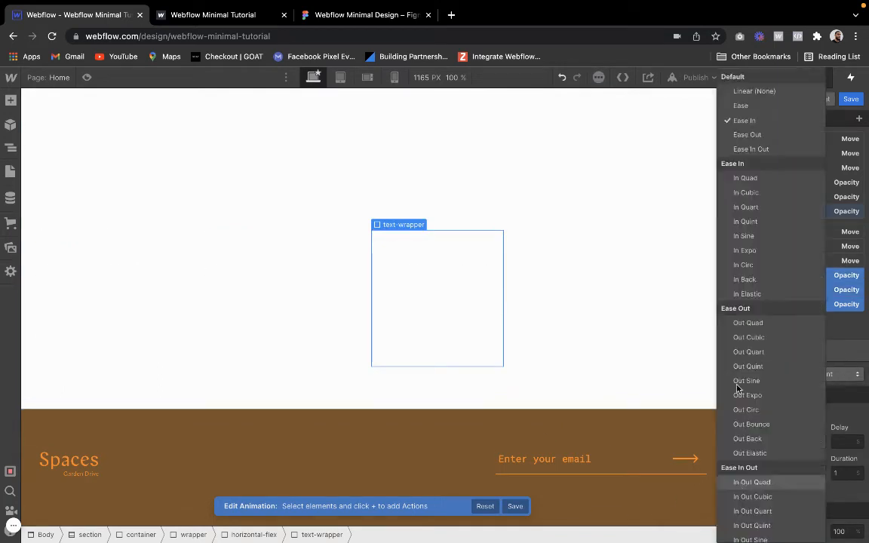
click(740, 106)
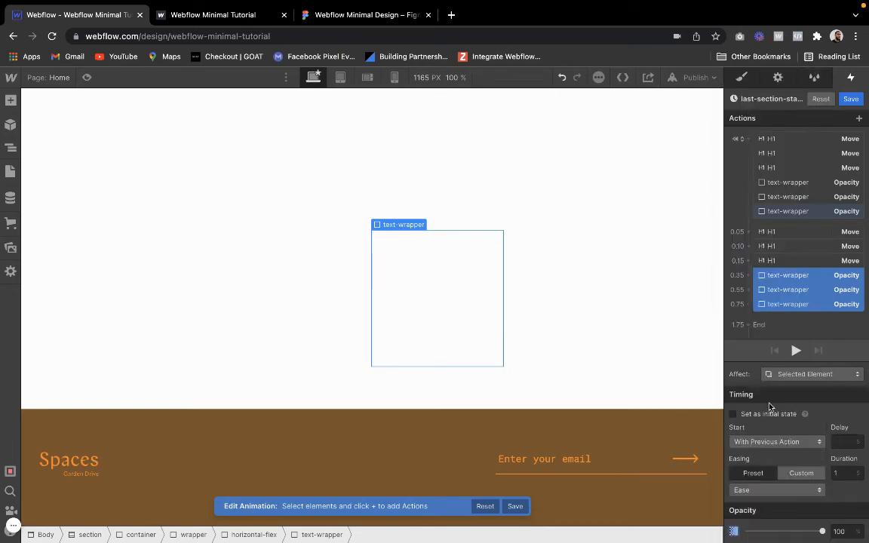
click(795, 351)
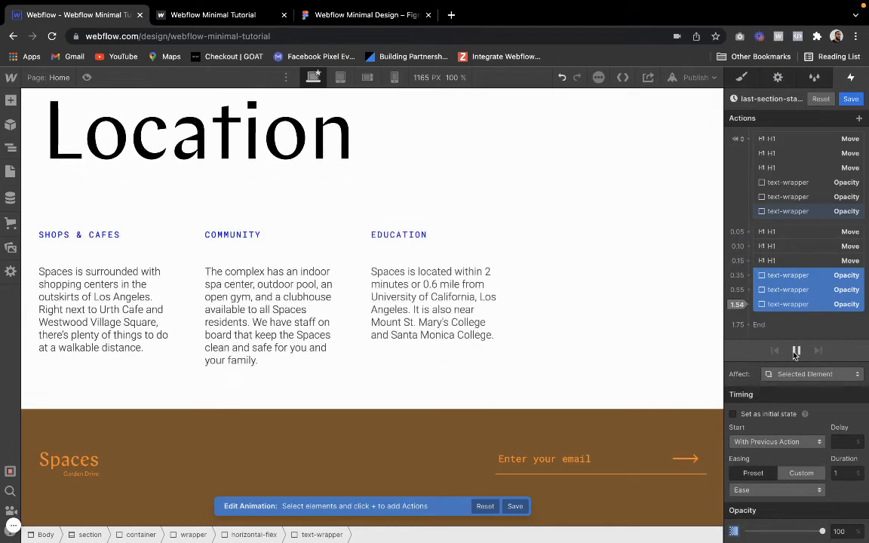
Publish the site to its webflow.io domain, open the live page and close the outdated live page.
scroll(203, 135, up, 10)
scroll(113, 104, up, 5)
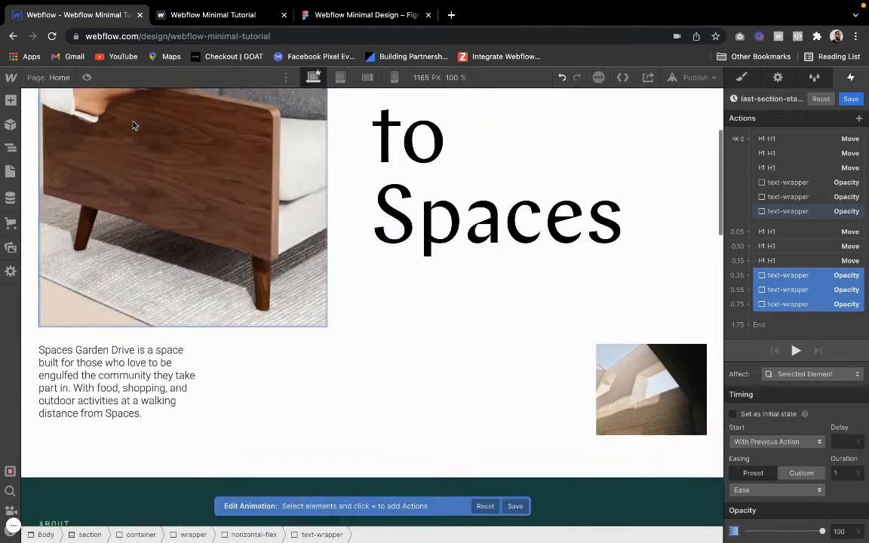
click(696, 77)
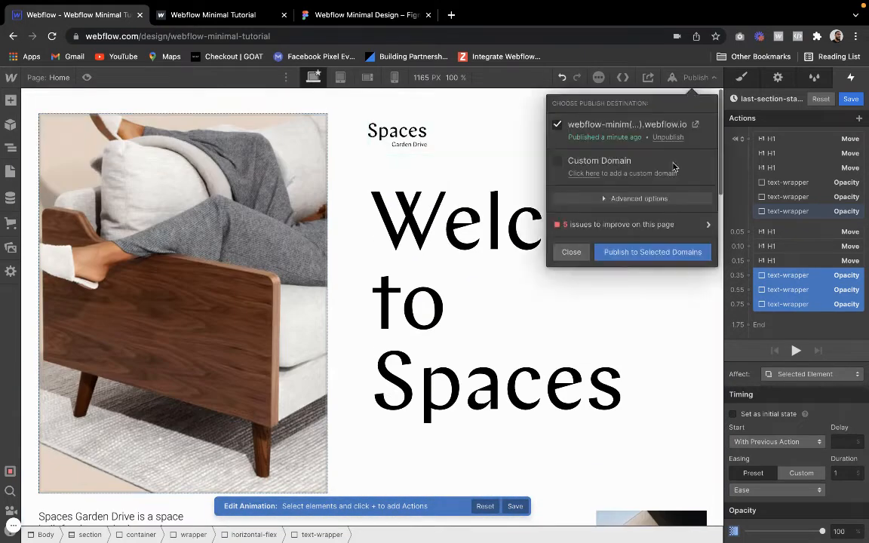
click(646, 257)
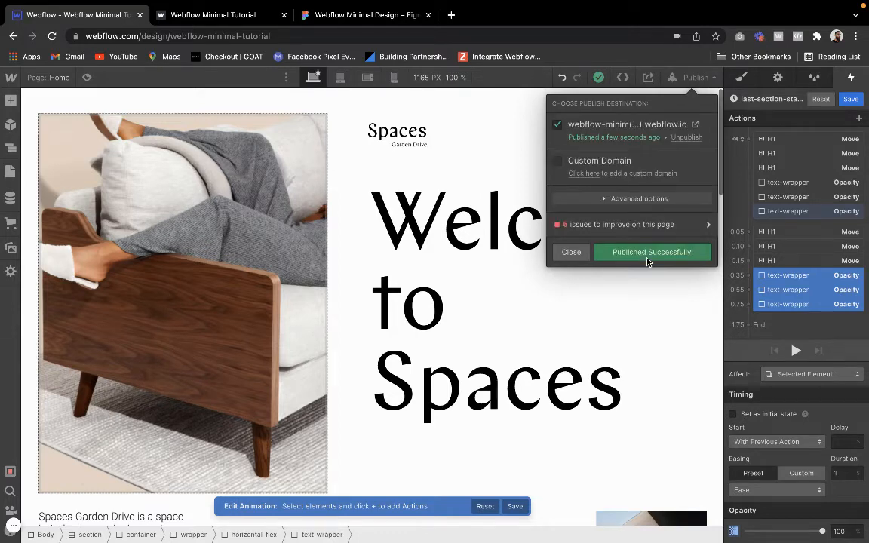
click(694, 124)
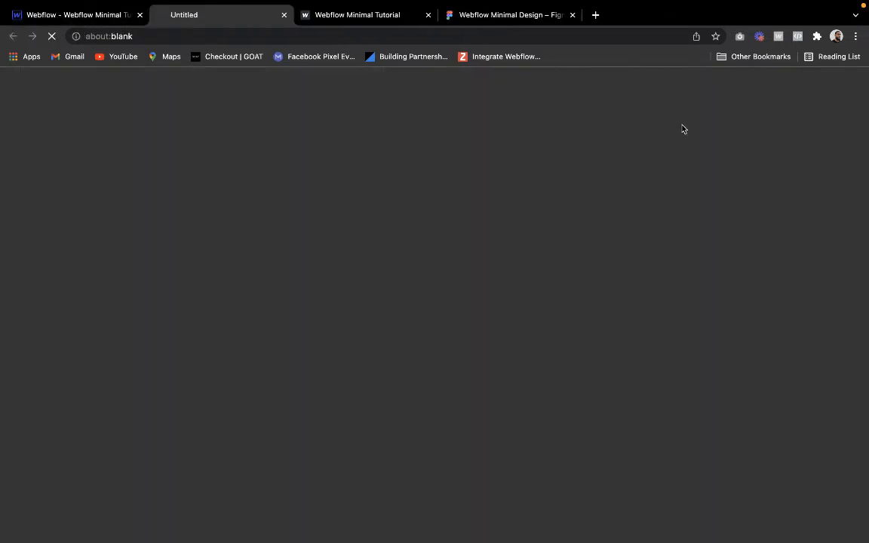
click(427, 14)
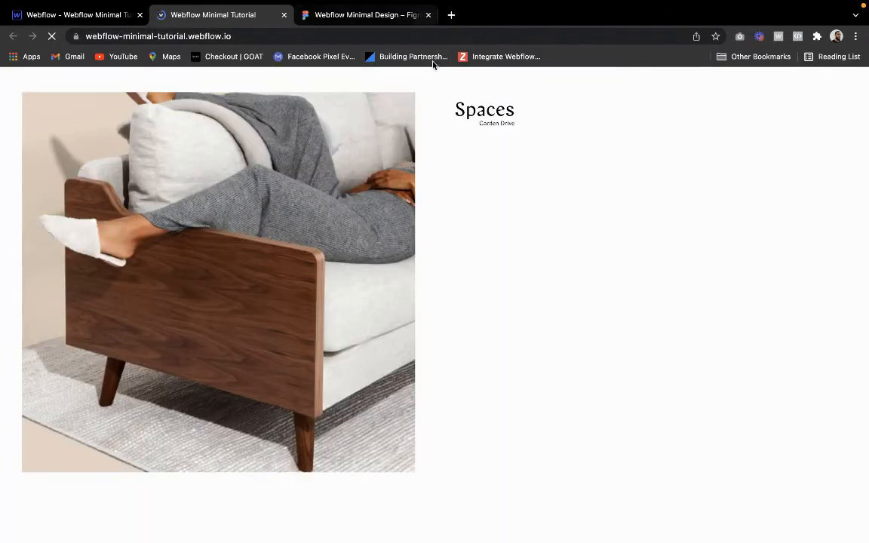
Examine the staggered text fade-in on the live page down to the Community & Location columns and return to its start.
scroll(538, 249, down, 2)
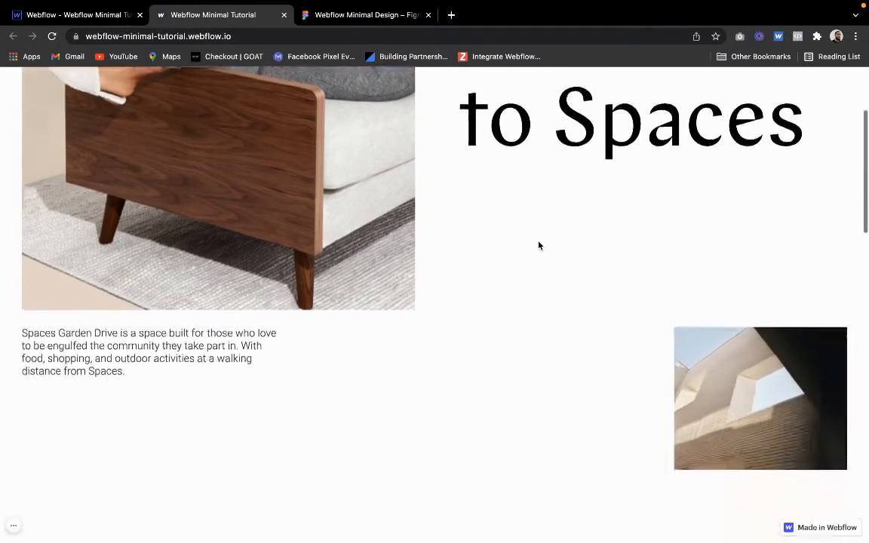
scroll(538, 245, down, 10)
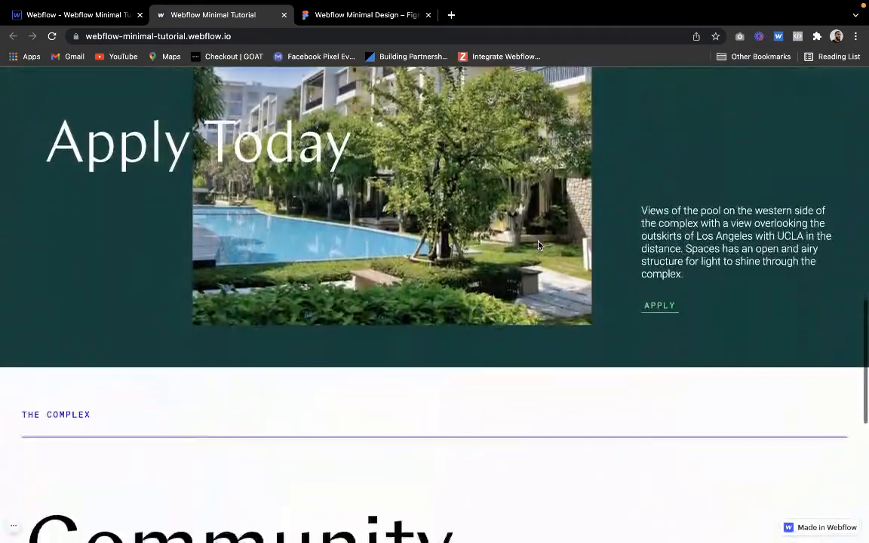
scroll(539, 245, down, 10)
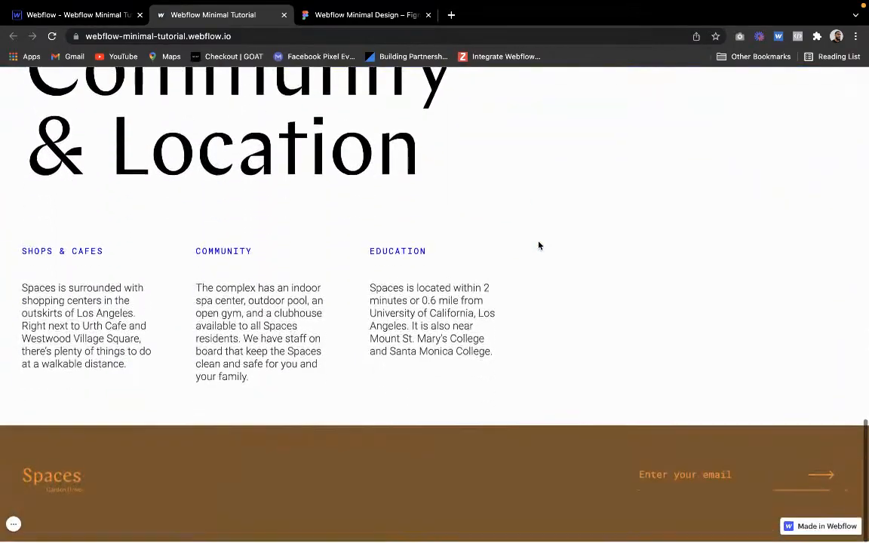
scroll(539, 245, up, 15)
scroll(539, 245, up, 15)
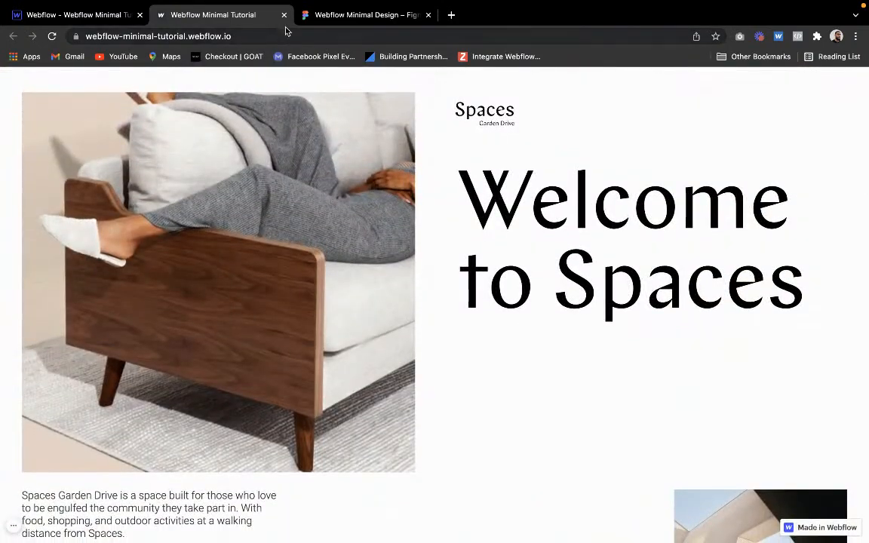
Close the live page and save the last-section-staggered animation in the Webflow project.
click(284, 14)
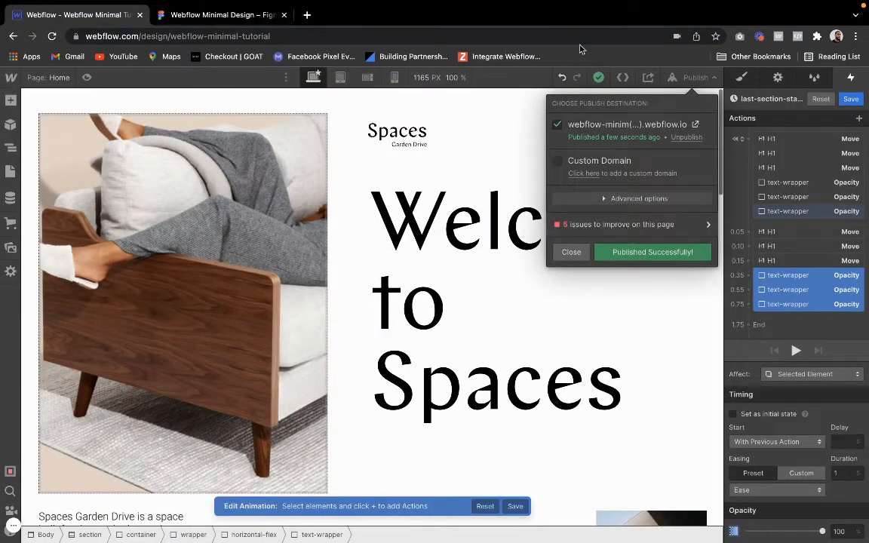
click(849, 101)
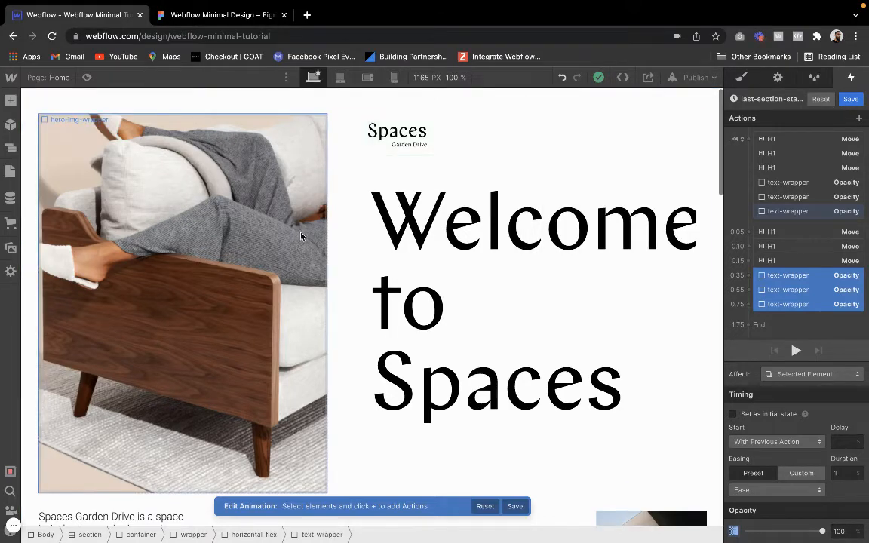
click(513, 507)
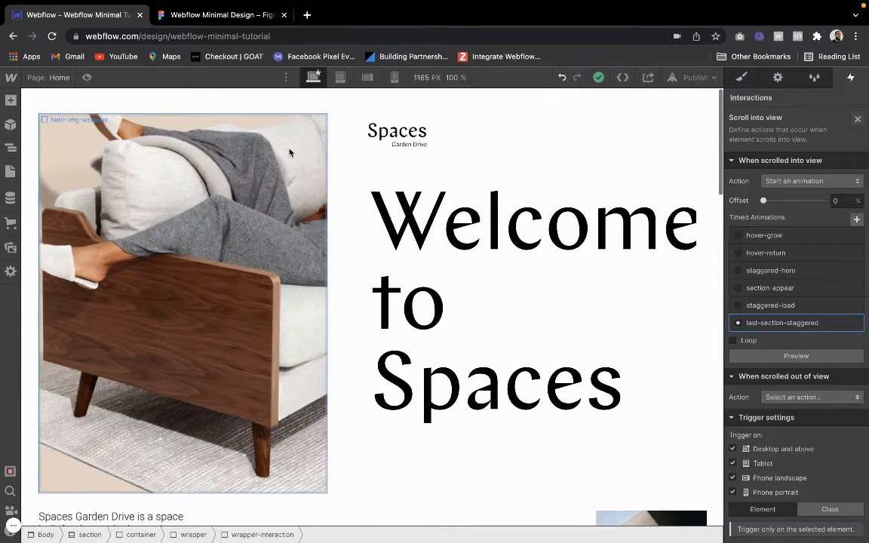
Open Notion alongside the project and copy the code from the Smooth Scroll Butter.js page in Webflow Cloneables & Components.
mouse_move(382, 2)
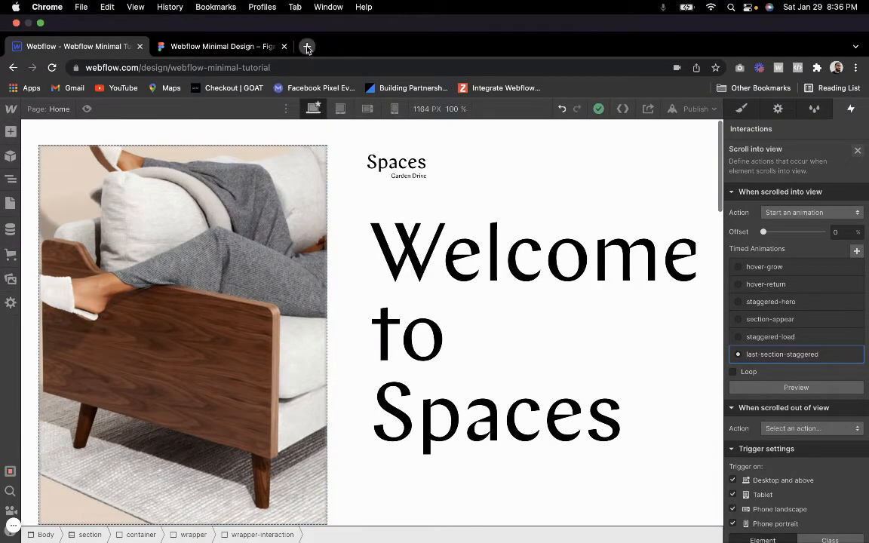
click(307, 46)
text(notion)
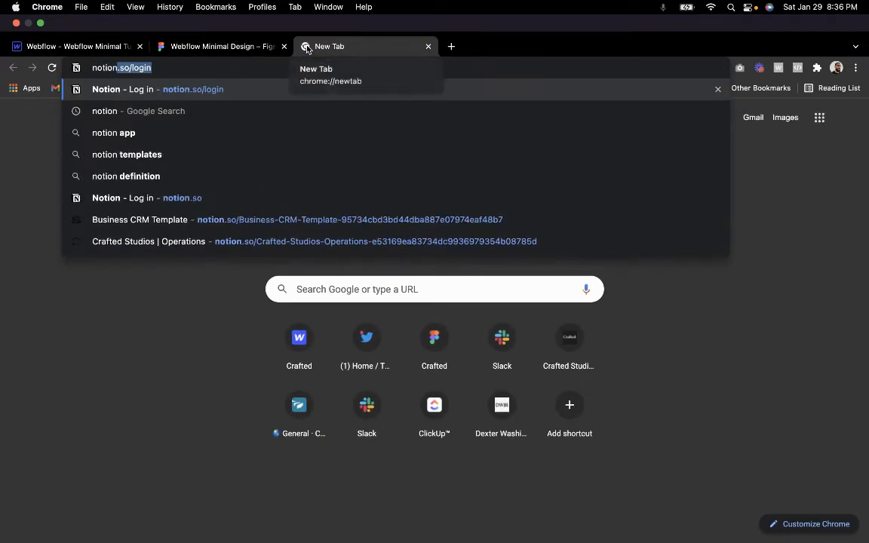
key(Return)
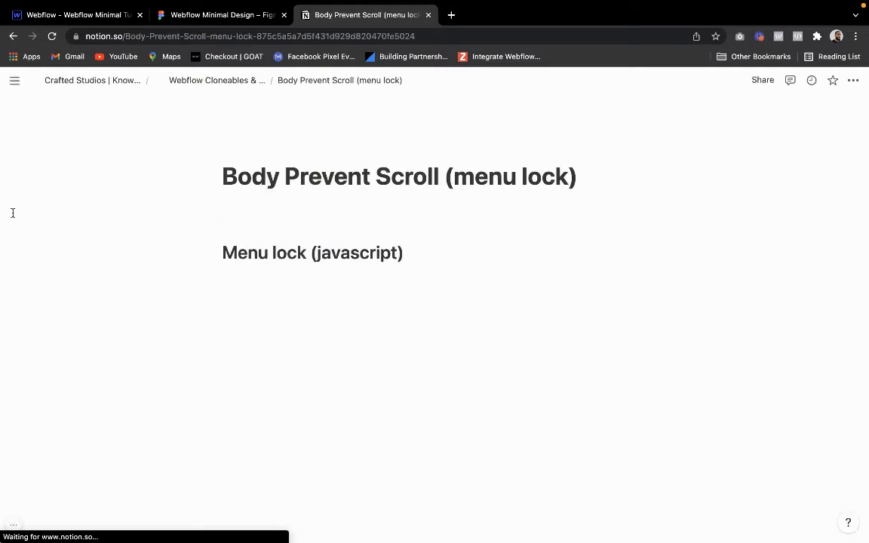
click(228, 82)
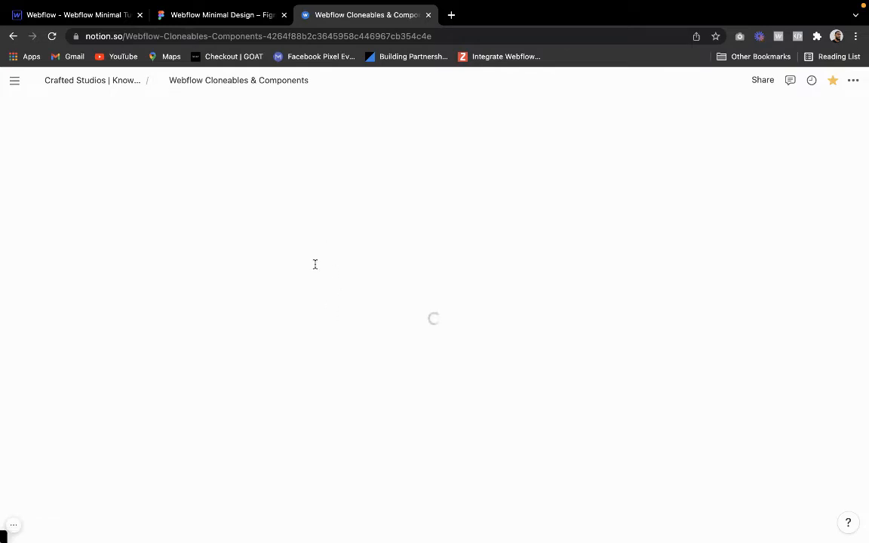
scroll(349, 336, down, 5)
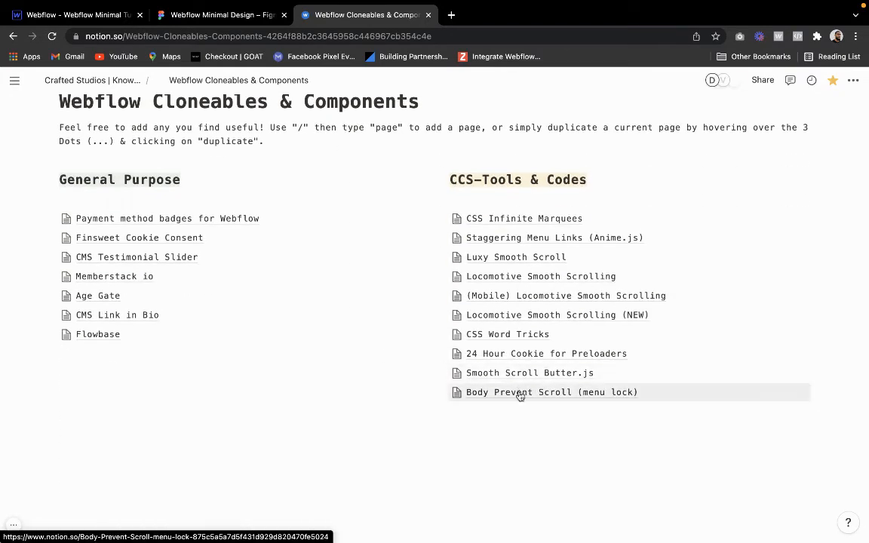
click(520, 376)
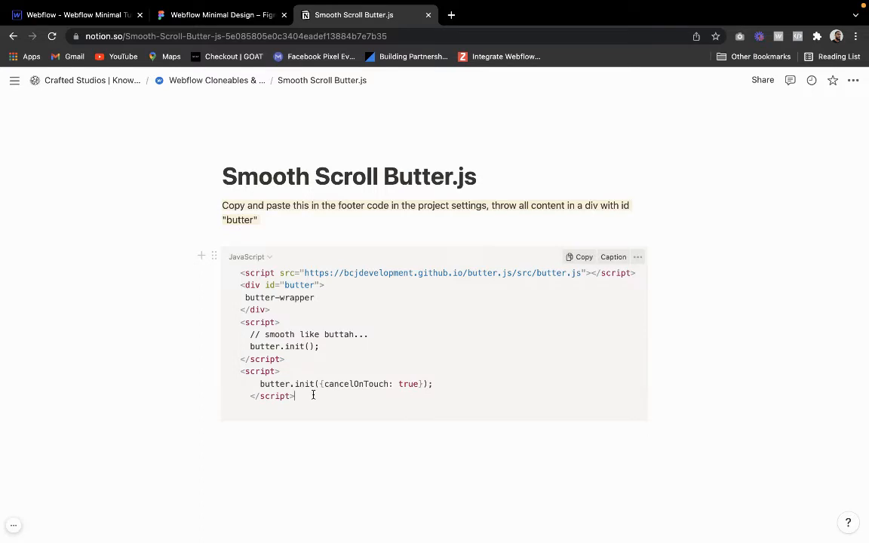
click(582, 258)
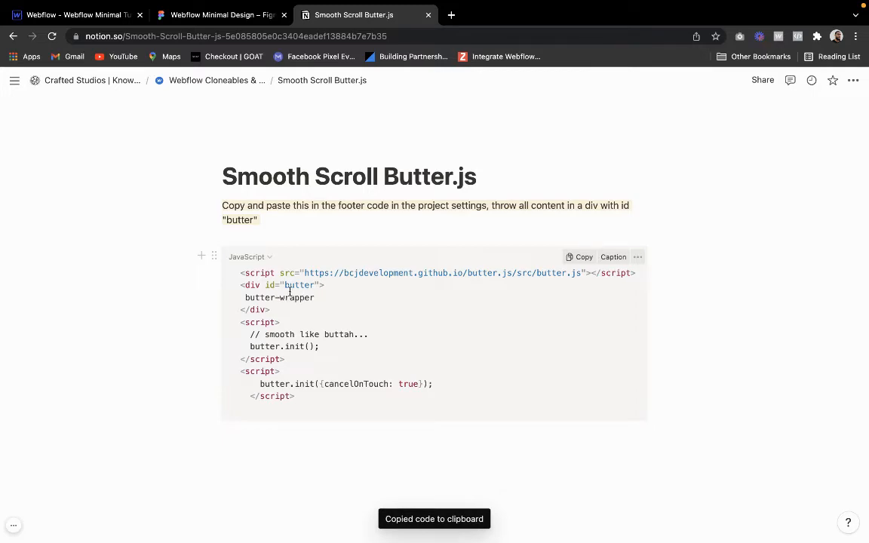
Return to the Webflow project, open the Home page settings and examine them down to the Custom Code section.
click(80, 18)
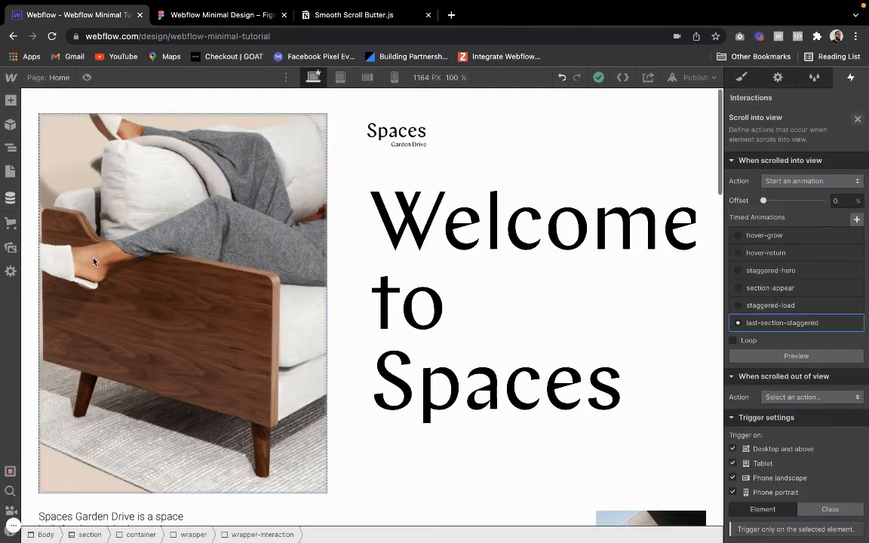
click(741, 77)
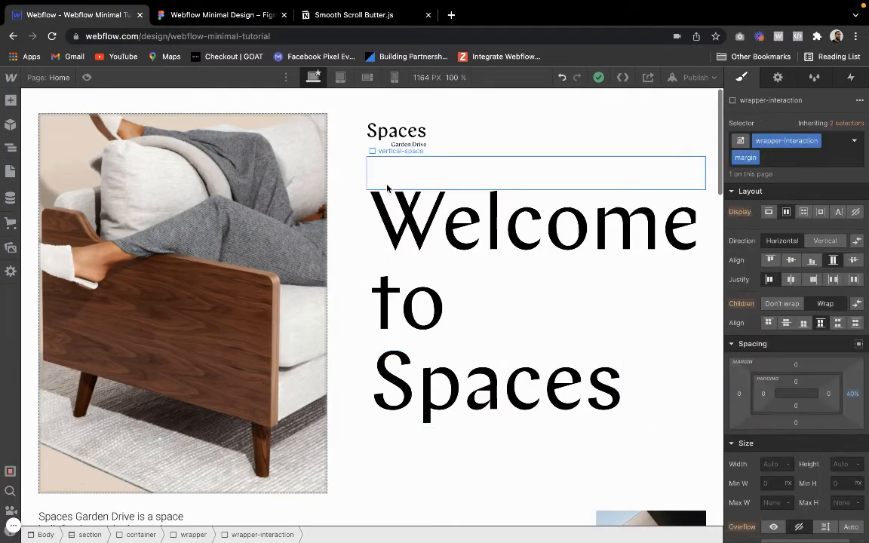
click(341, 183)
click(11, 172)
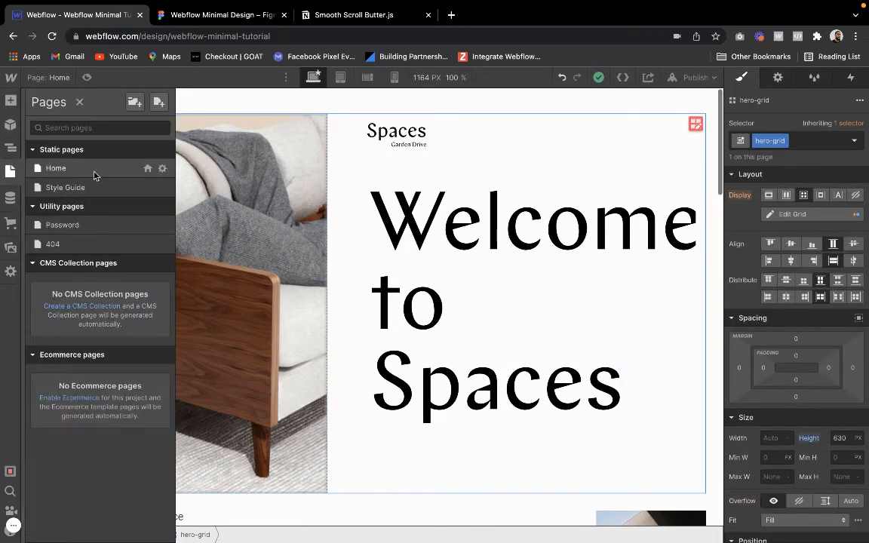
click(168, 170)
scroll(287, 295, down, 10)
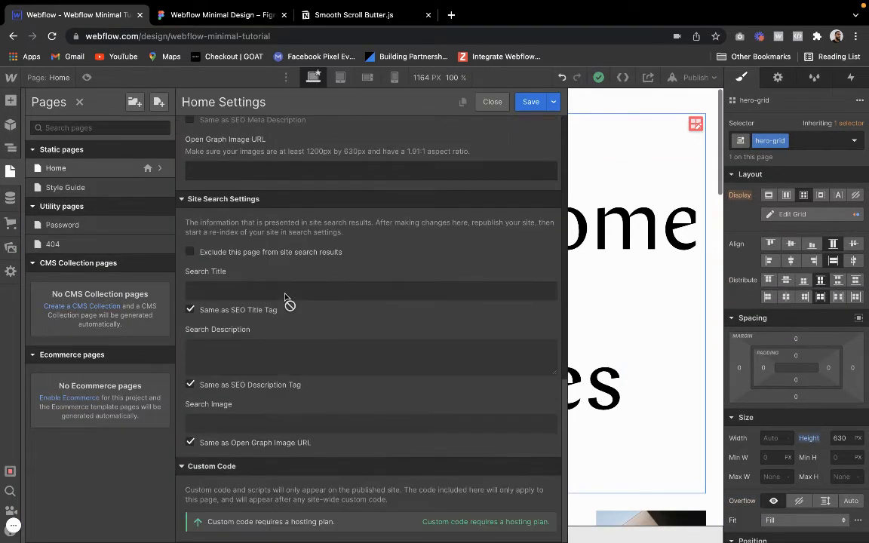
scroll(261, 457, up, 8)
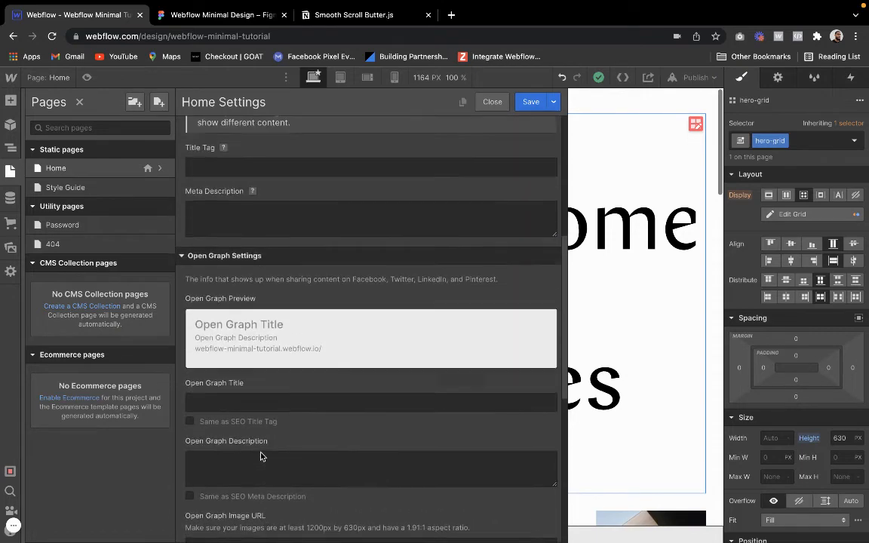
scroll(251, 483, down, 8)
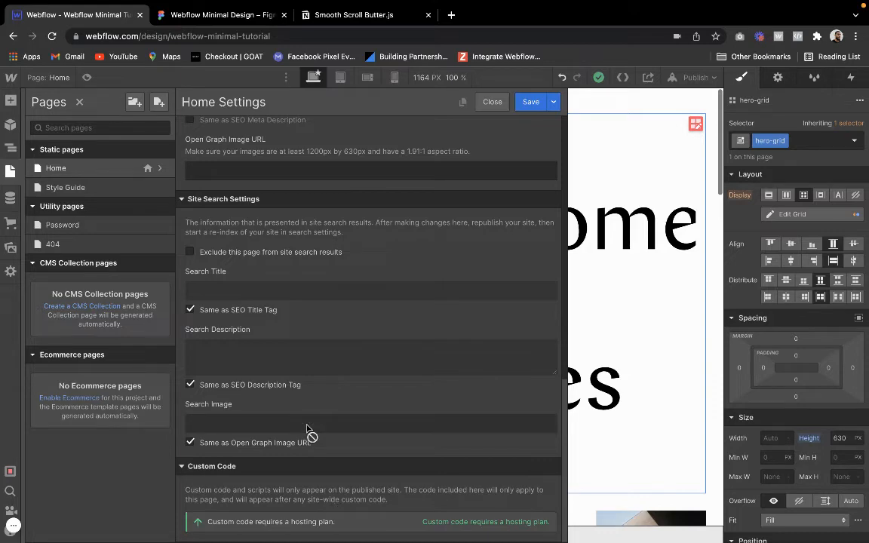
Save the Home page settings and open the publish destination options.
scroll(306, 430, up, 15)
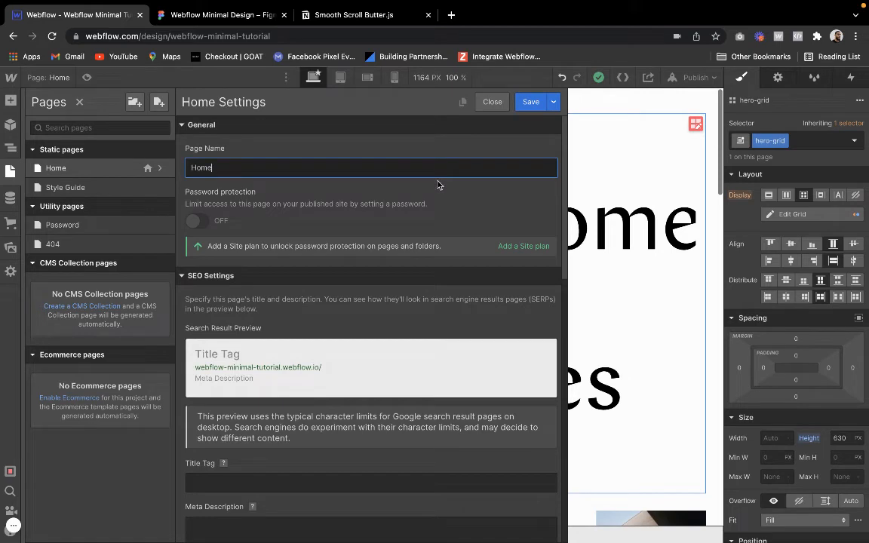
click(534, 103)
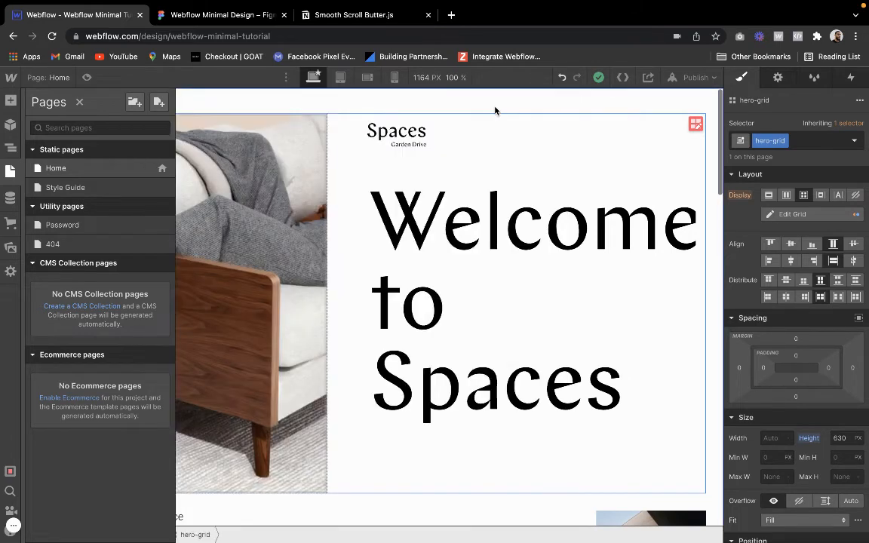
click(495, 111)
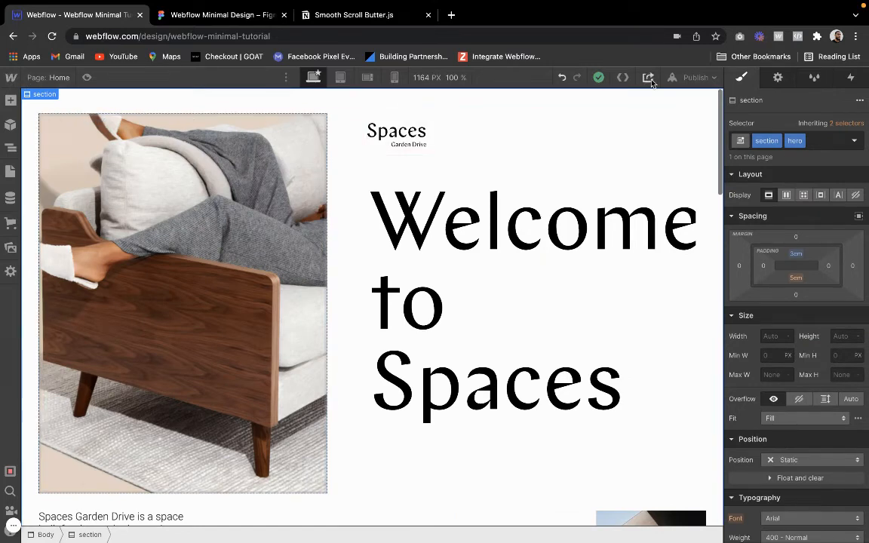
click(693, 77)
click(675, 137)
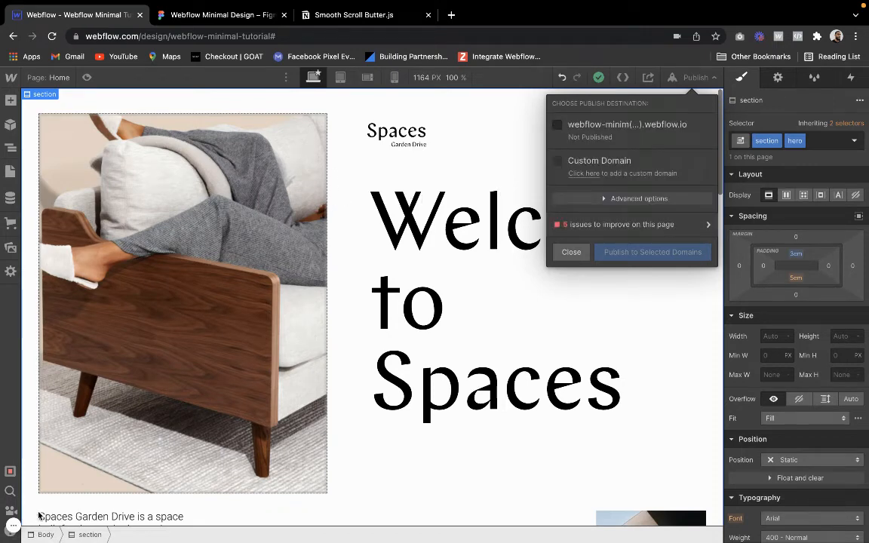
click(14, 526)
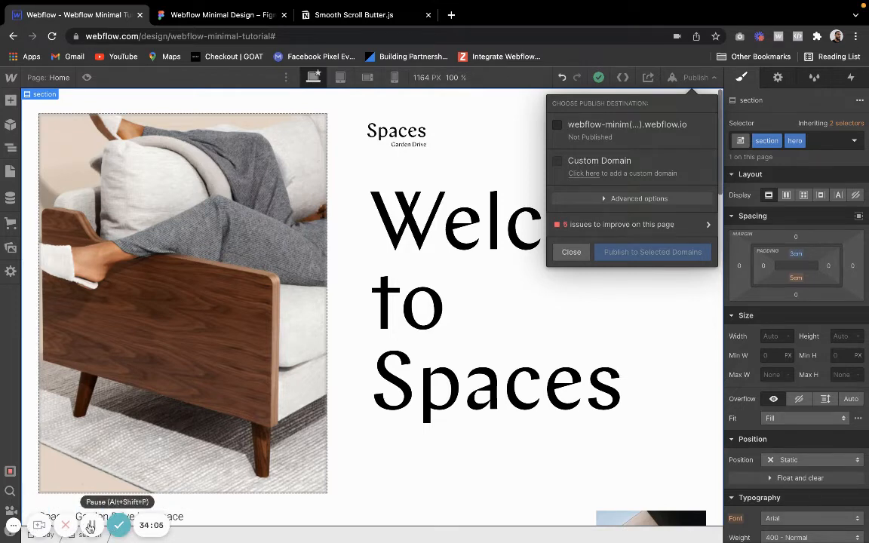
click(90, 526)
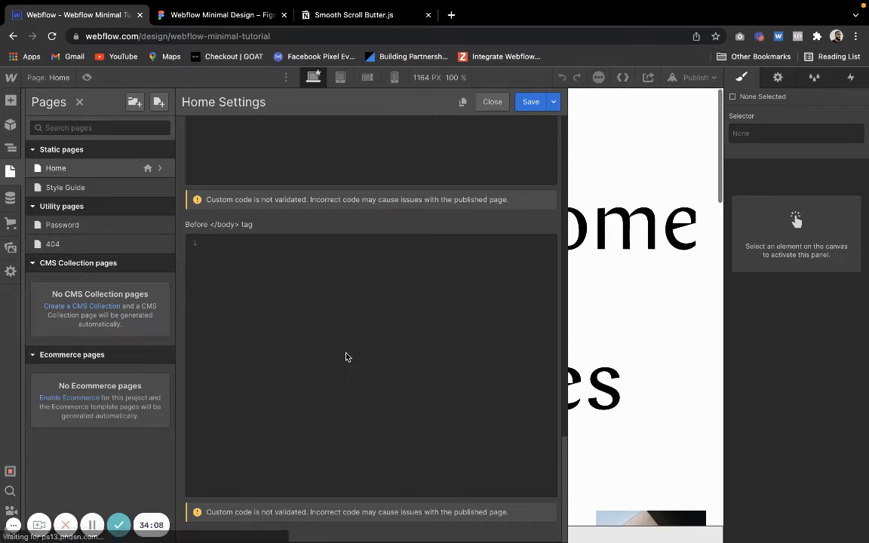
Paste the copied Butter.js code into the "Before </body> tag" custom code of the Home page settings.
scroll(345, 357, up, 1)
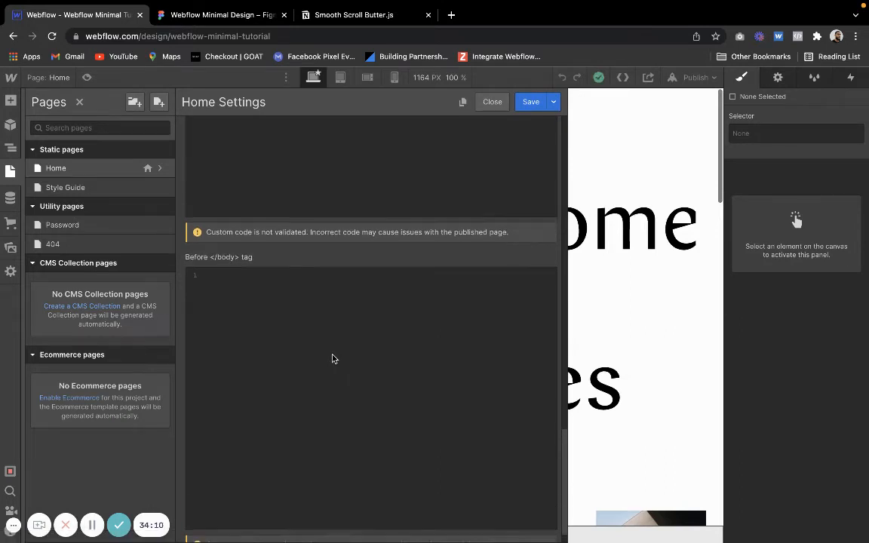
click(11, 527)
scroll(317, 281, up, 6)
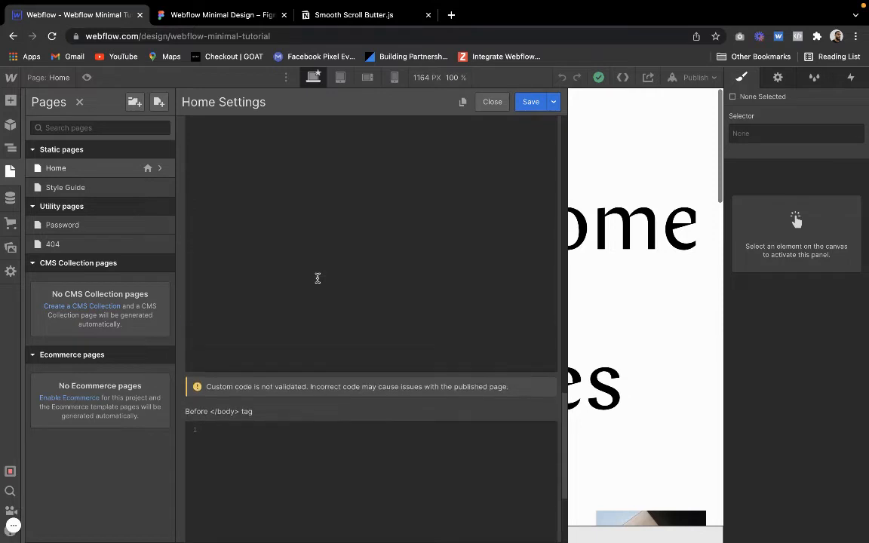
scroll(316, 287, down, 5)
click(302, 359)
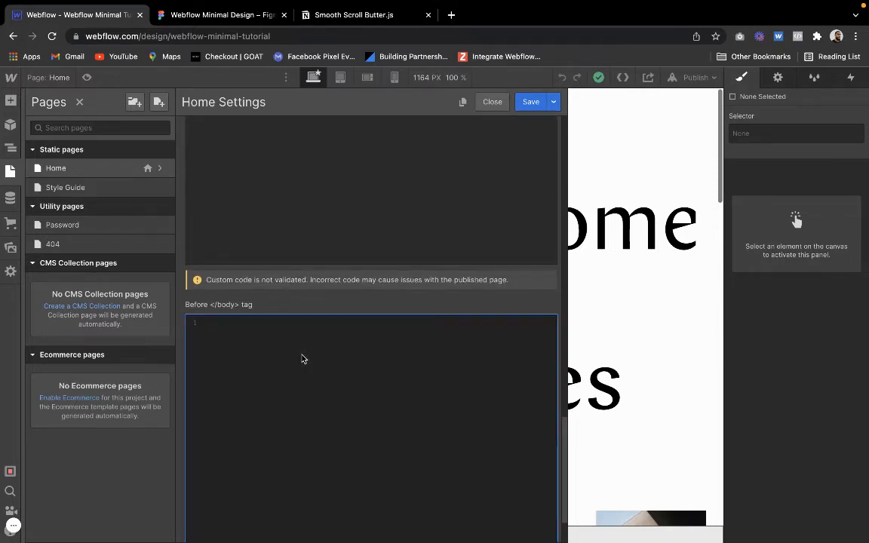
key(super+v)
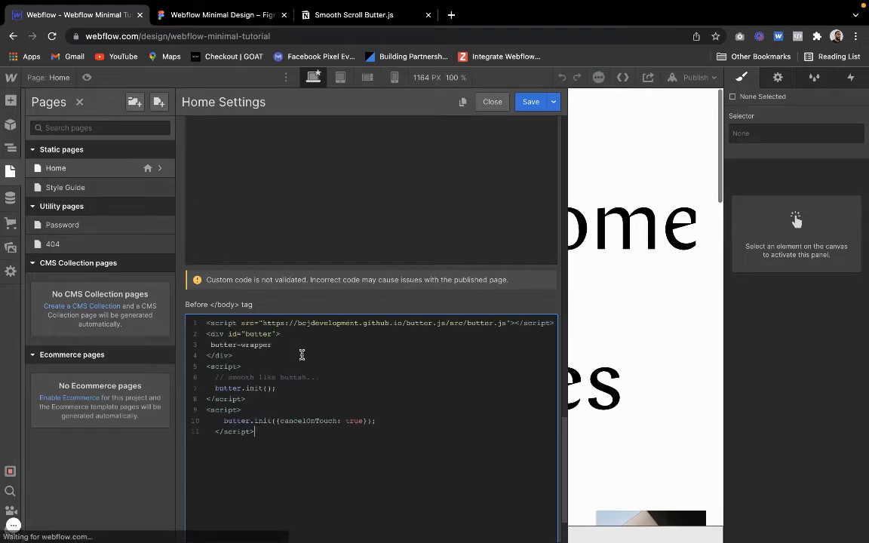
Delete the "butter-wrapper" line from the pasted code and save the Home page settings.
drag(275, 335, 211, 333)
key(BackSpace)
key(BackSpace)
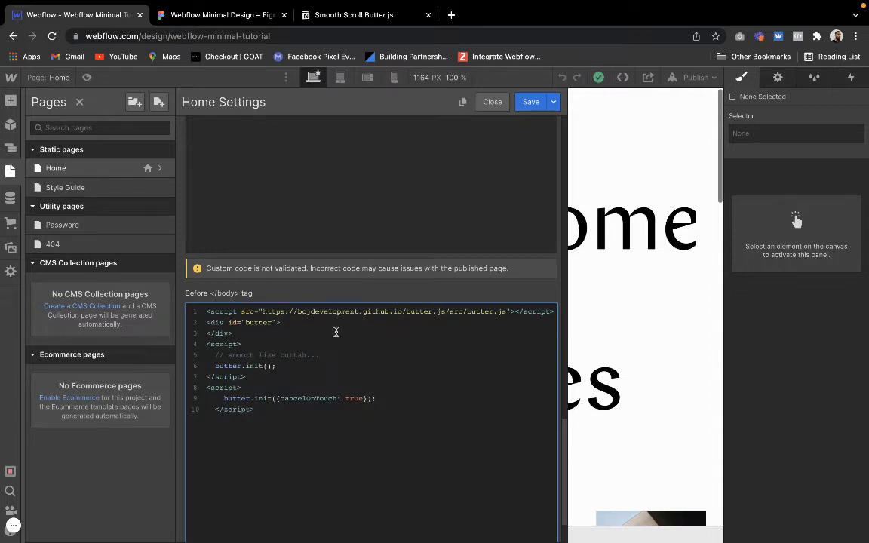
click(532, 101)
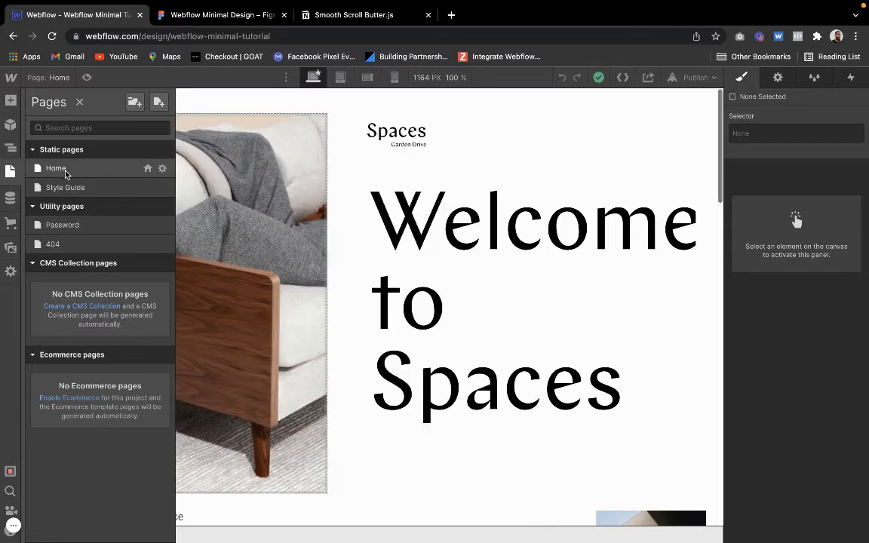
Add a Div Block to the Body and place it above all the sections.
click(10, 150)
click(66, 123)
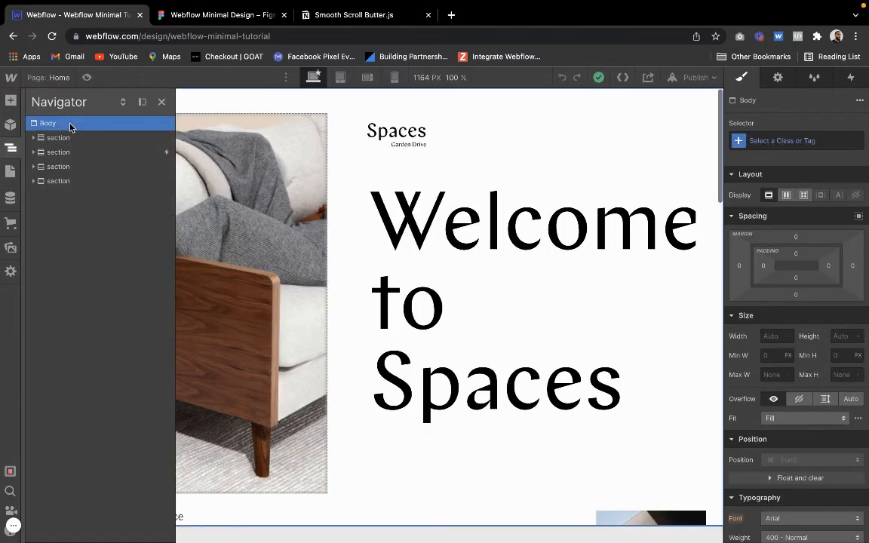
click(11, 101)
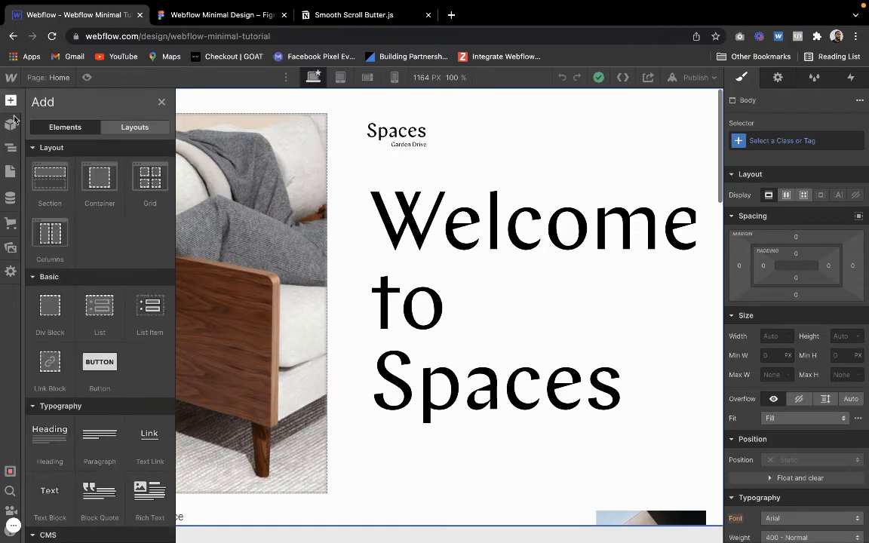
click(45, 298)
click(11, 148)
drag(52, 196, 55, 138)
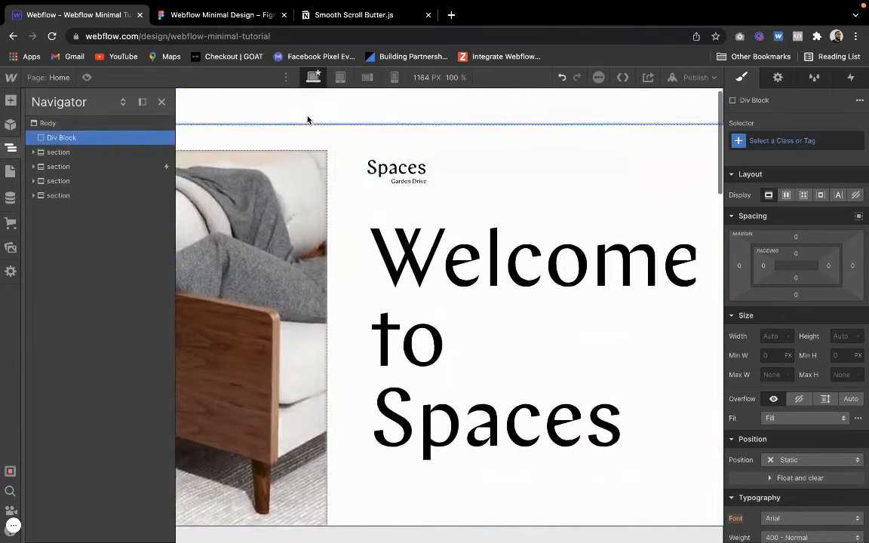
Nest all four sections inside the new Div Block and select the block.
click(76, 148)
drag(76, 148, 101, 194)
click(89, 181)
click(113, 139)
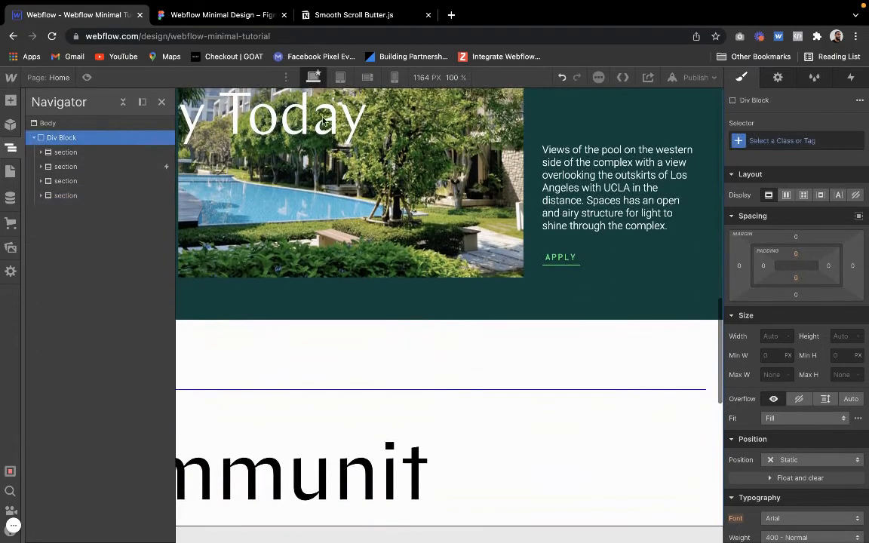
Give the Div Block that wraps the sections a new class named butter.
click(779, 138)
text(butter)
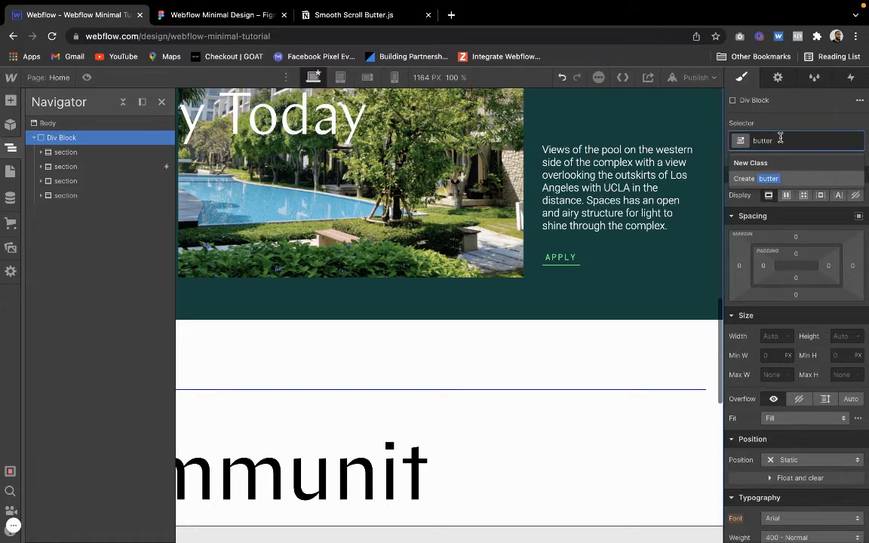
key(Return)
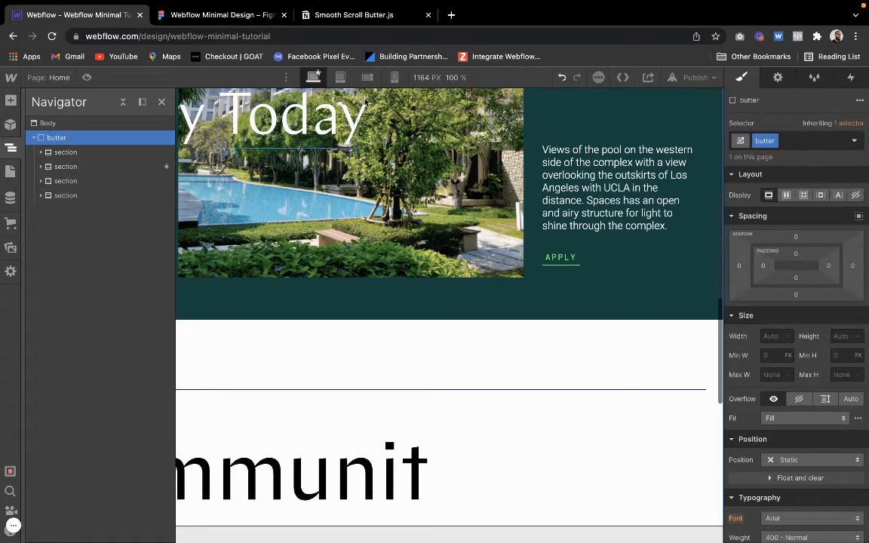
Set the ID of both the hero section and the green "A look outside" section to section.
click(59, 152)
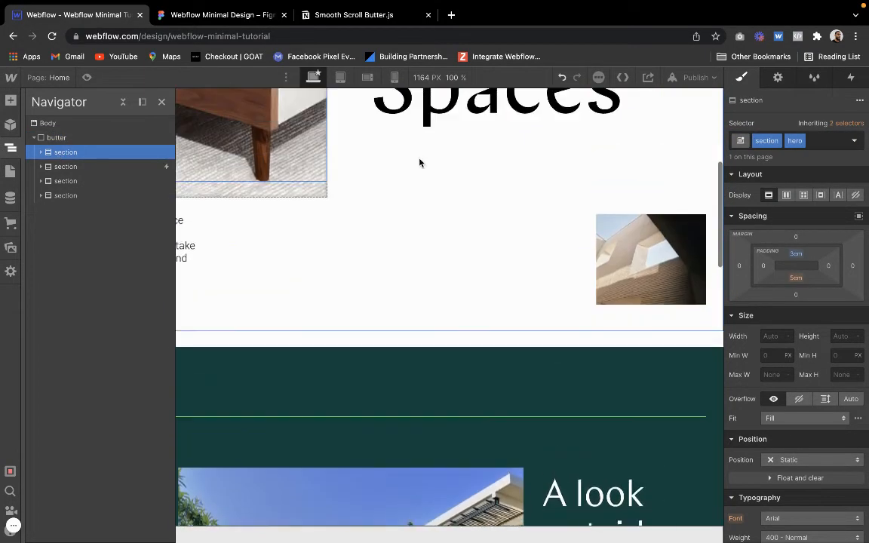
click(778, 77)
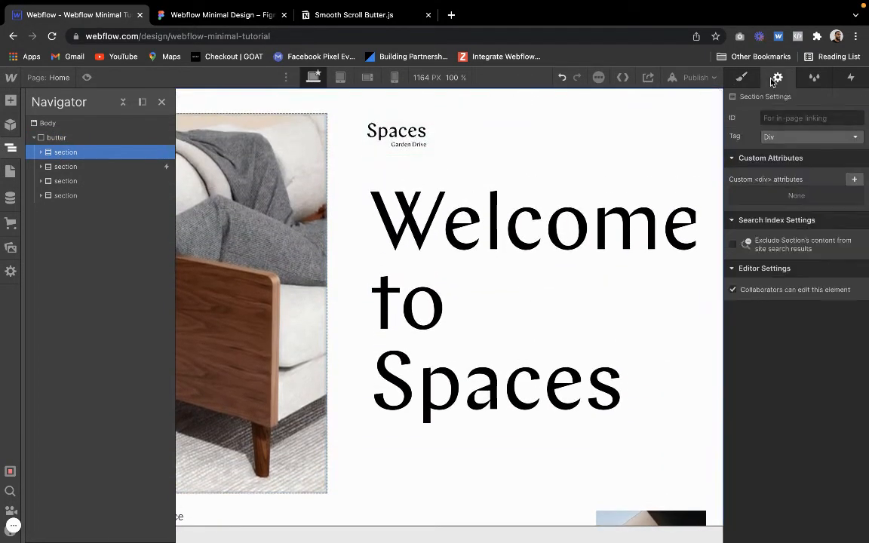
click(789, 118)
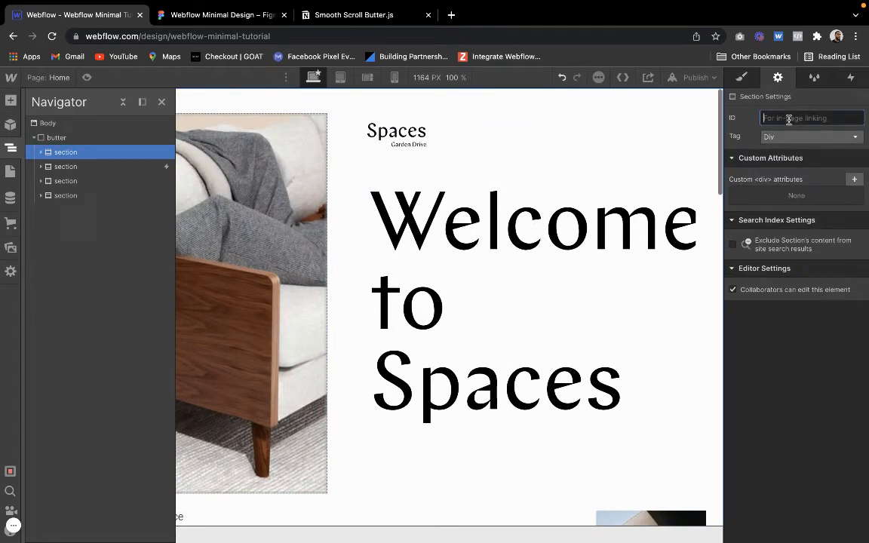
text(s)
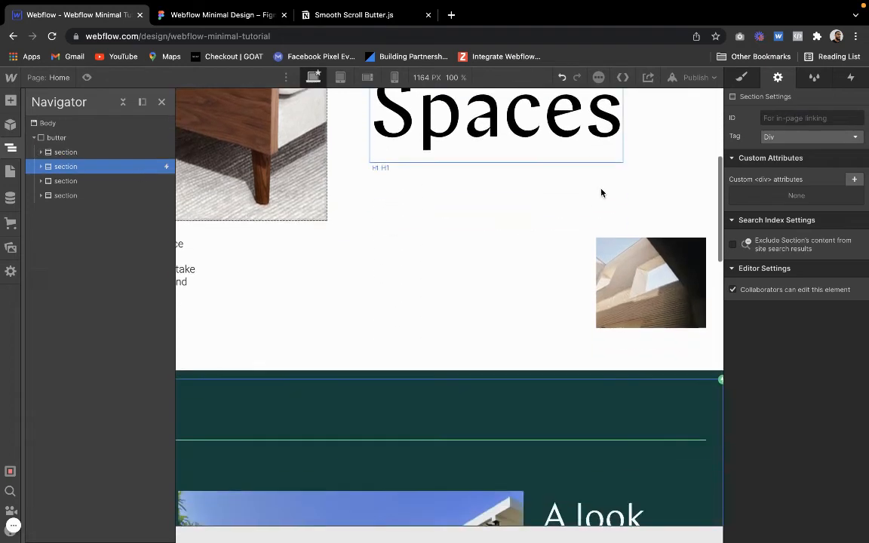
click(765, 118)
text(section)
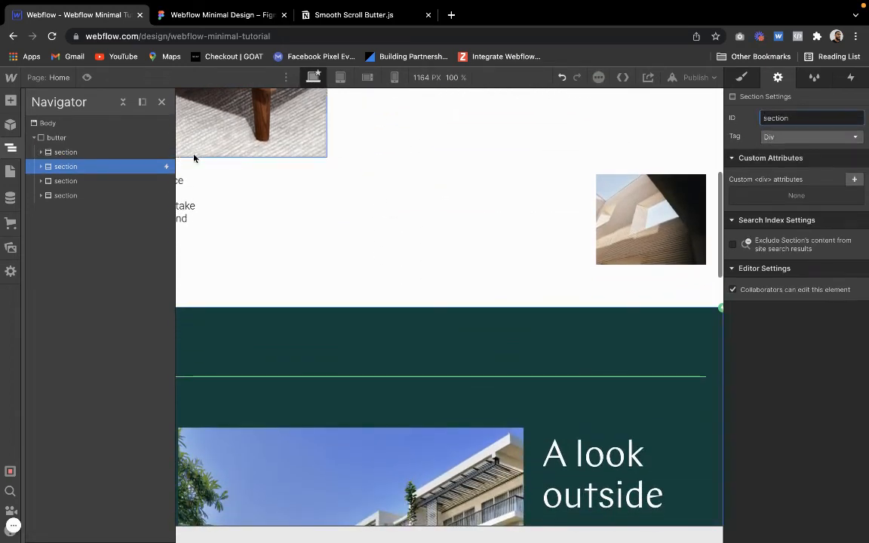
Change the HTML tag of the hero section and the green "A look outside" section to Section.
click(143, 151)
click(792, 141)
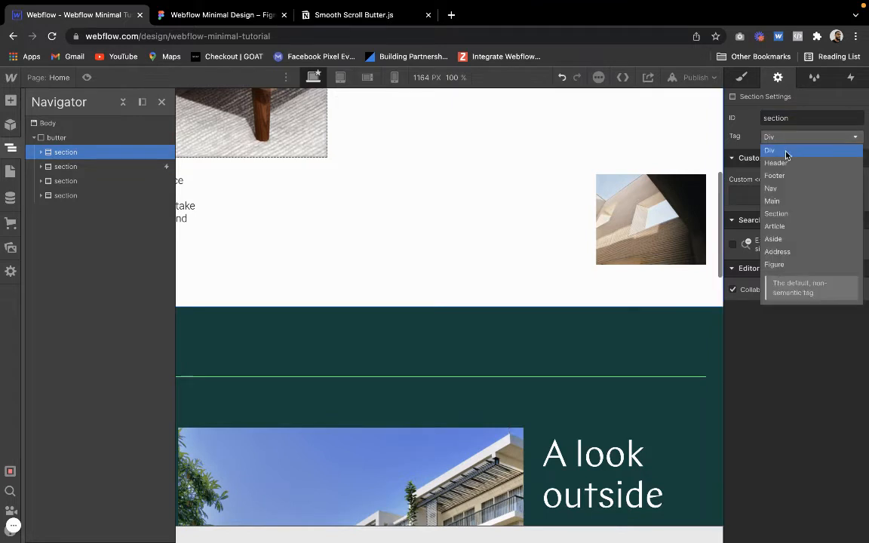
click(782, 214)
click(113, 166)
click(781, 136)
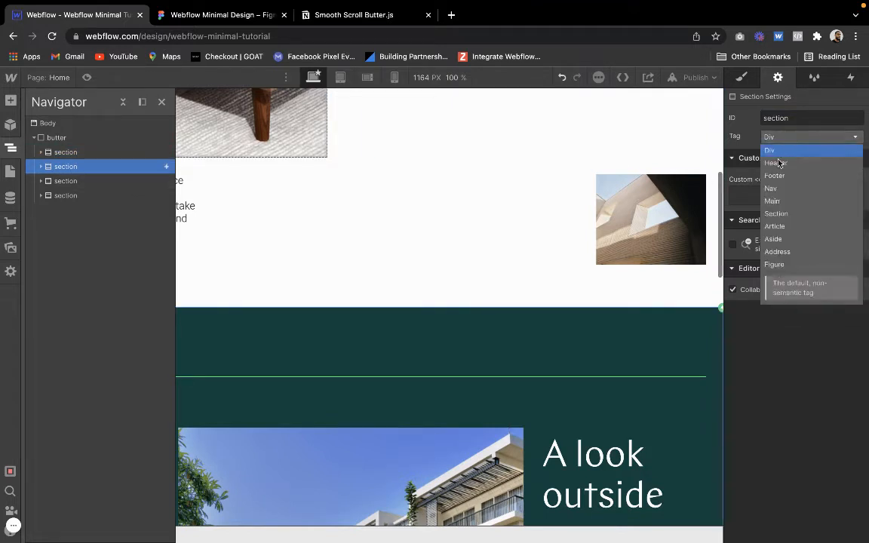
click(777, 213)
Give the Community & Location section the ID section and the HTML tag Section.
click(102, 181)
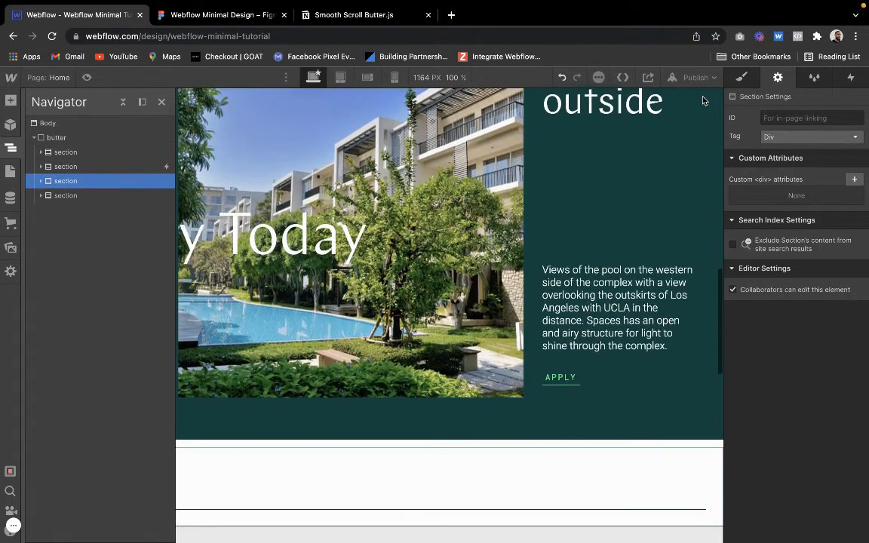
click(792, 113)
text(section)
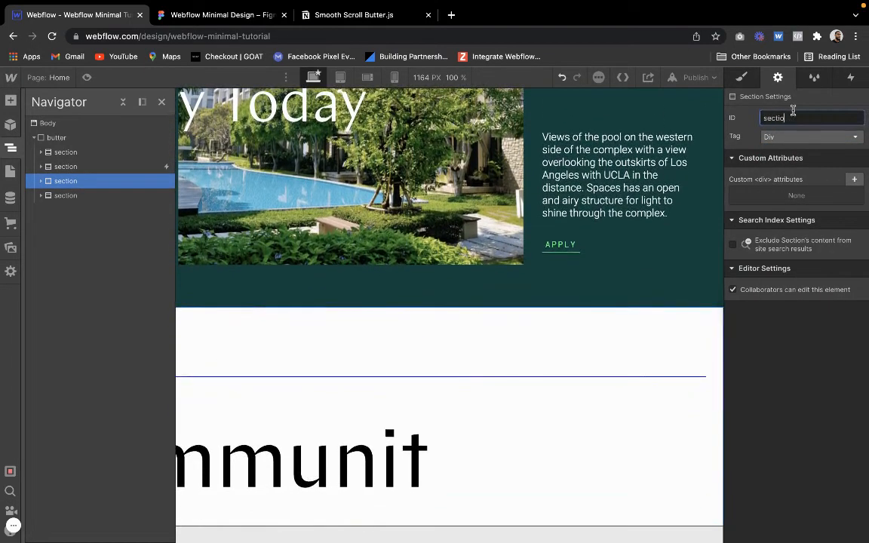
key(Return)
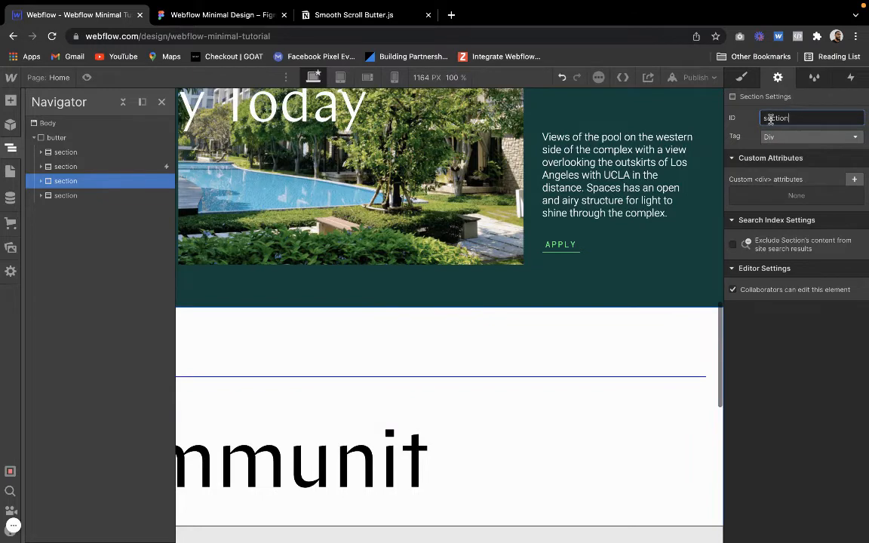
click(774, 138)
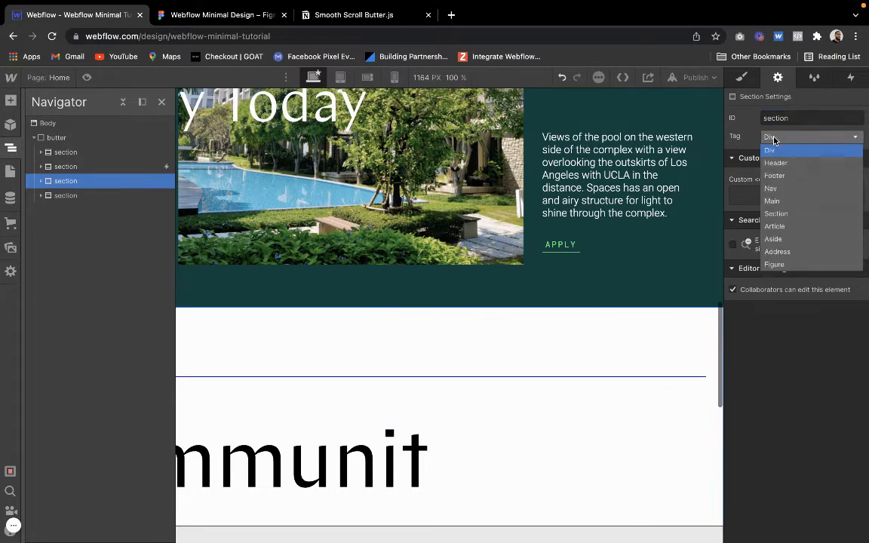
click(776, 214)
Give the brown footer section the ID section and the HTML tag Section.
click(129, 196)
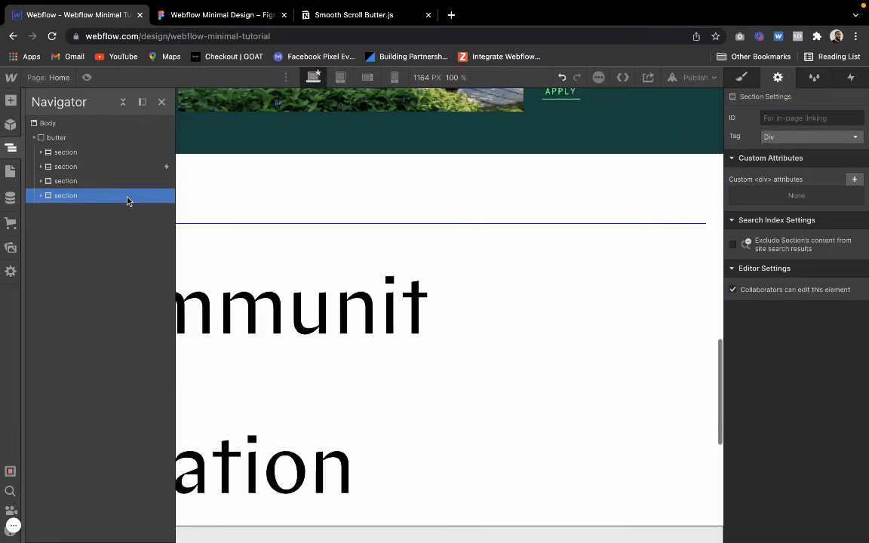
click(785, 118)
text(de)
key(BackSpace)
key(BackSpace)
text(section)
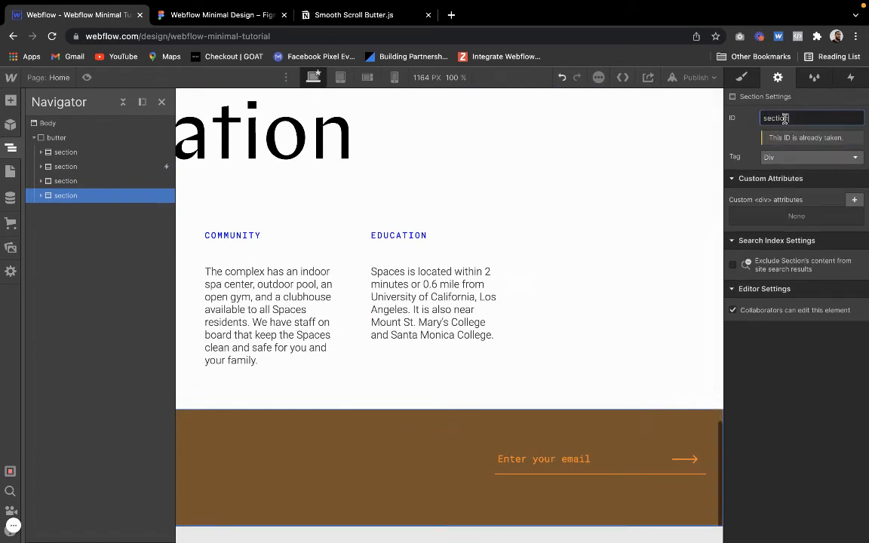
click(791, 137)
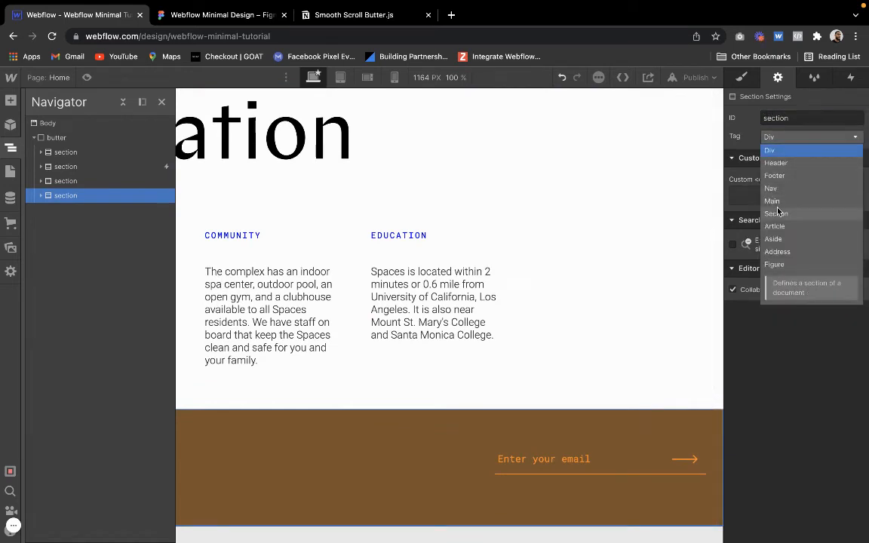
click(776, 214)
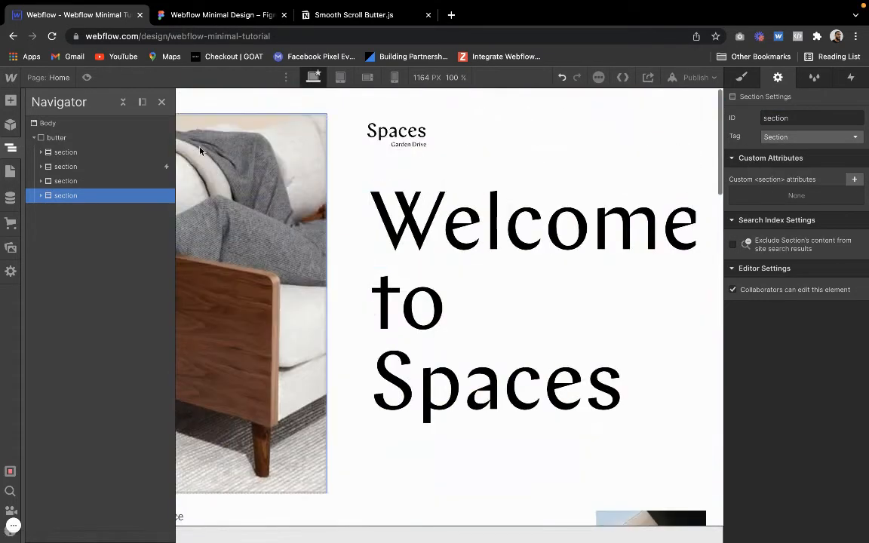
Check the ID and tag settings of the sections inside butter and close the Navigator.
click(127, 153)
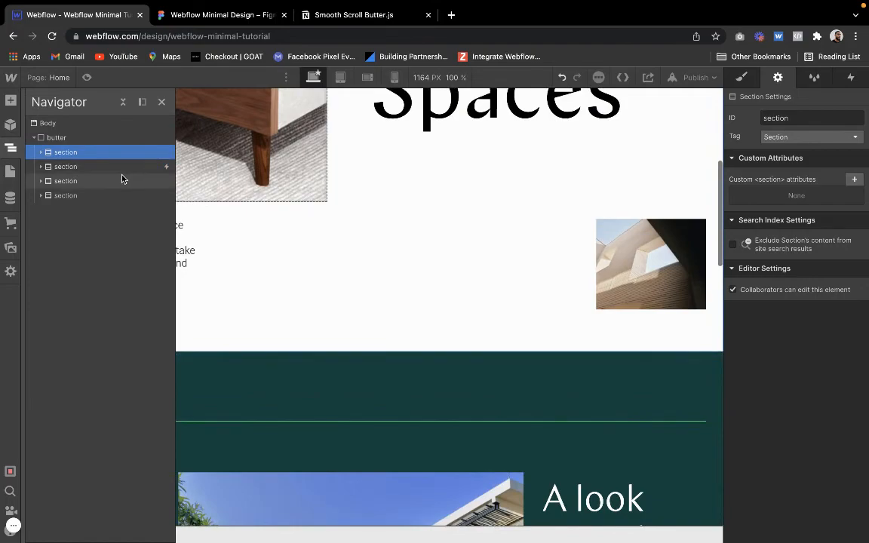
click(119, 181)
click(118, 195)
click(161, 102)
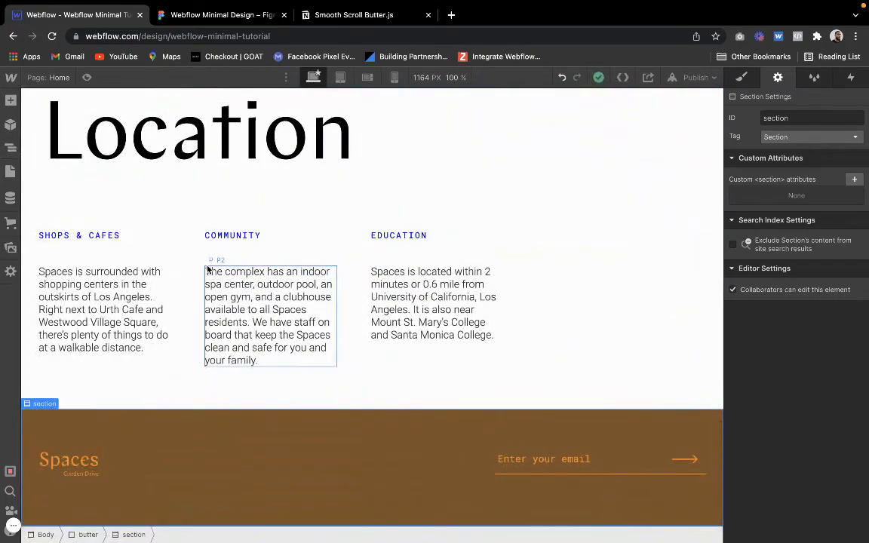
Publish the site to the selected webflow.io domain and open the live page.
scroll(207, 268, up, 15)
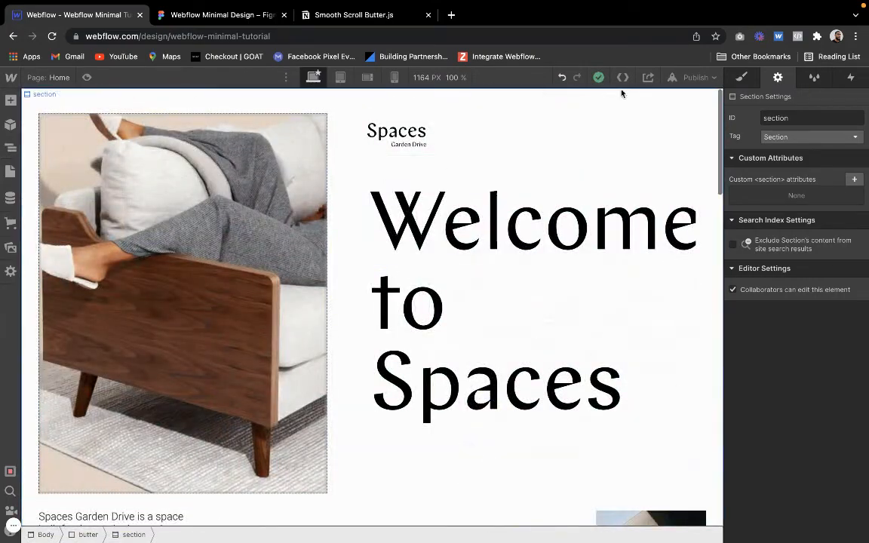
click(693, 77)
click(625, 252)
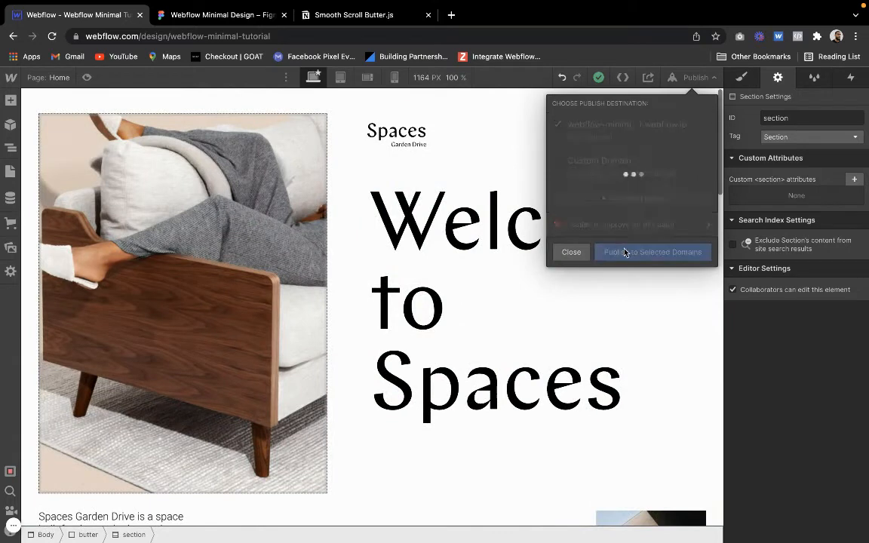
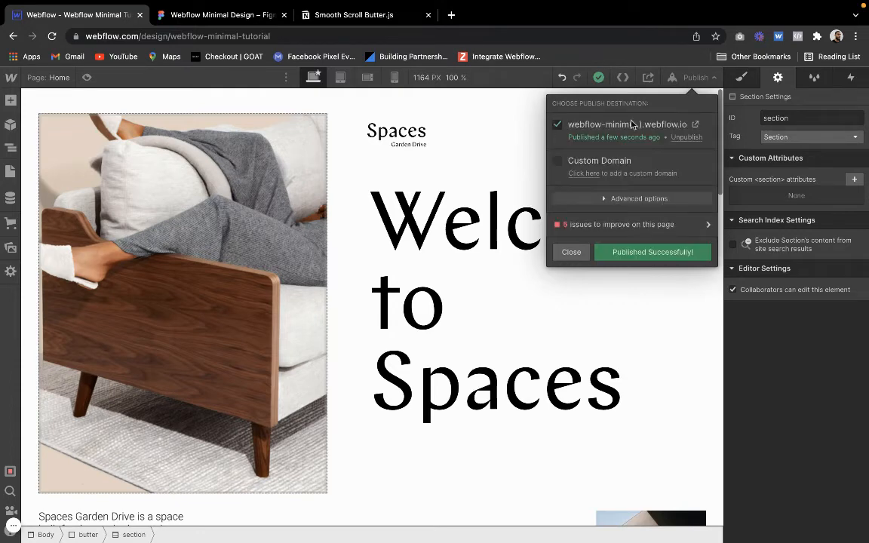
click(693, 124)
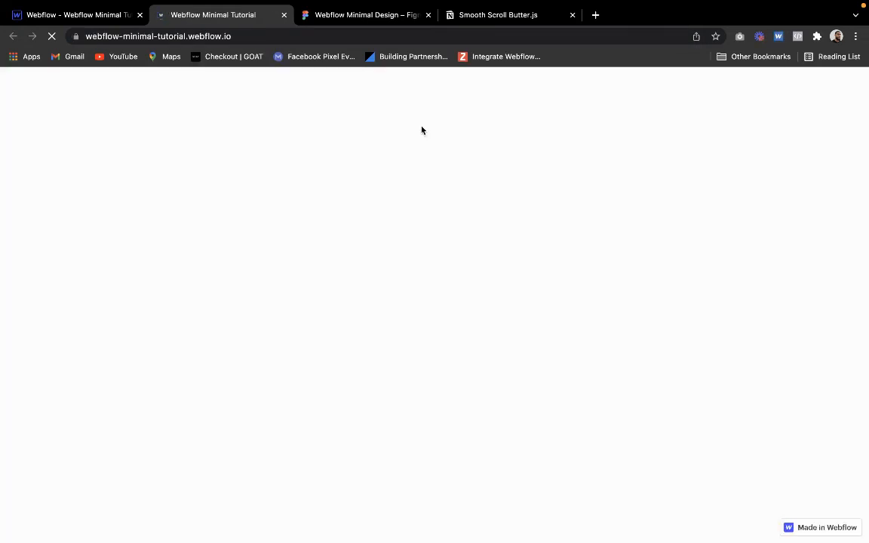
Test the scrolling of the live page from hero to footer and back, and close the page and the publish dialog.
scroll(422, 131, down, 2)
scroll(421, 131, down, 10)
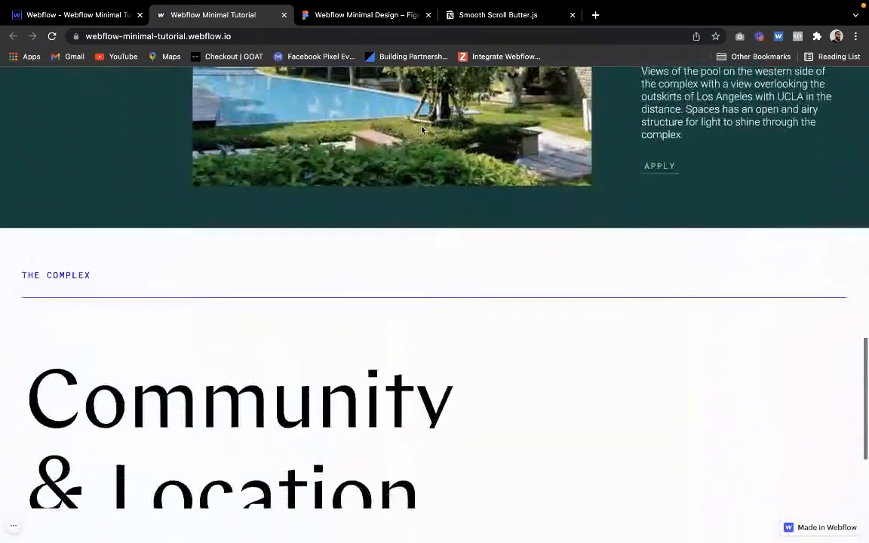
scroll(422, 131, up, 10)
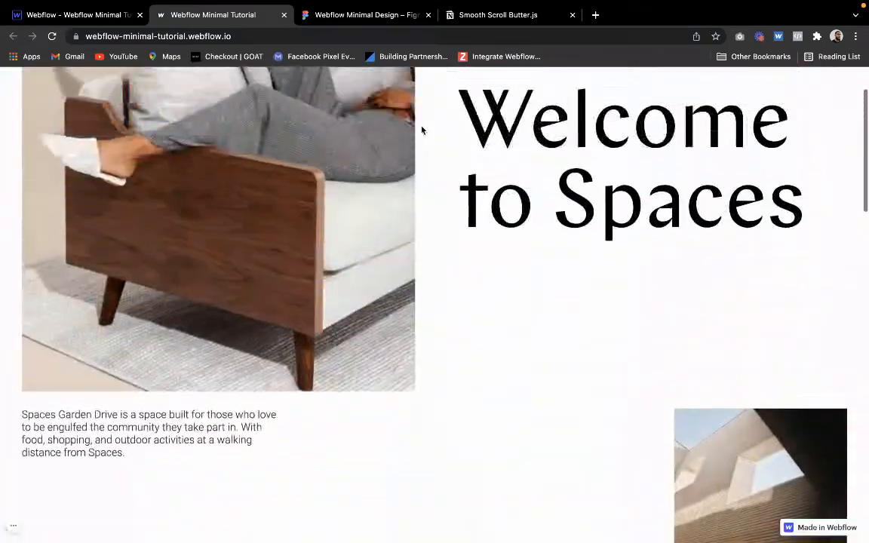
scroll(422, 130, down, 10)
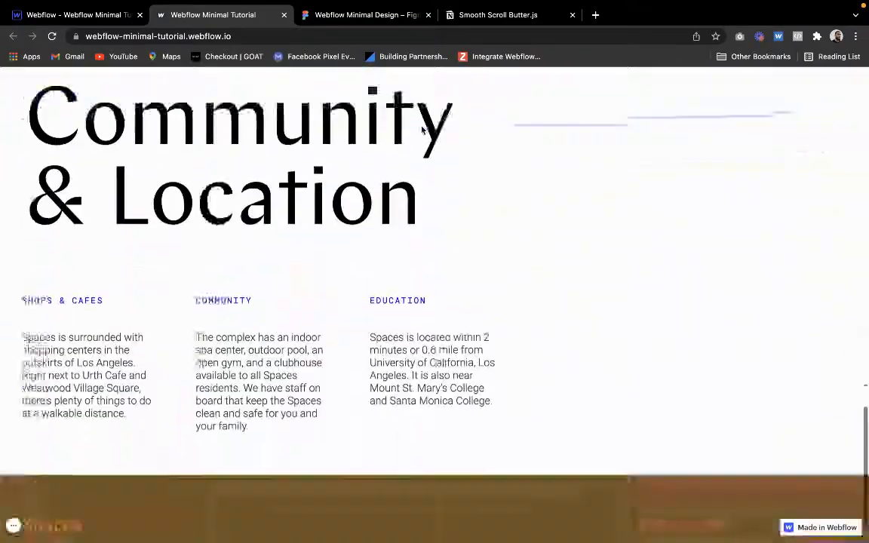
scroll(422, 130, up, 10)
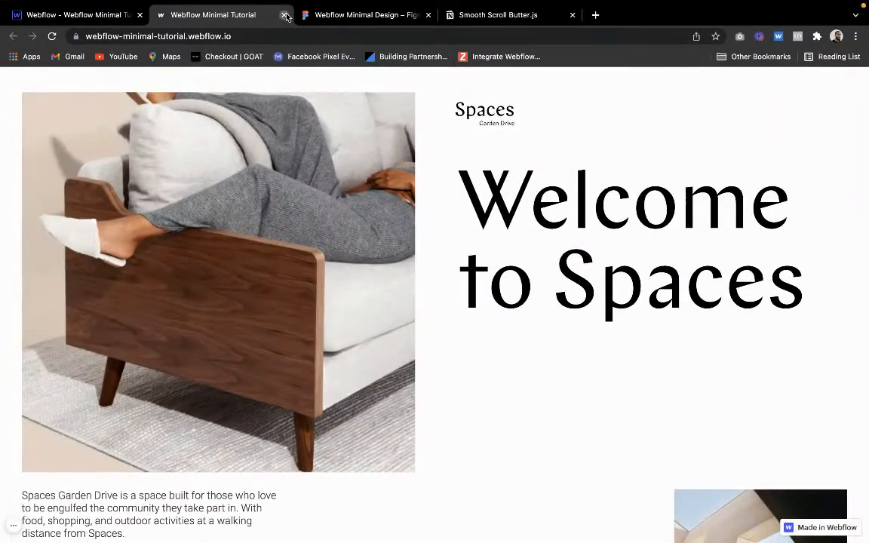
click(284, 15)
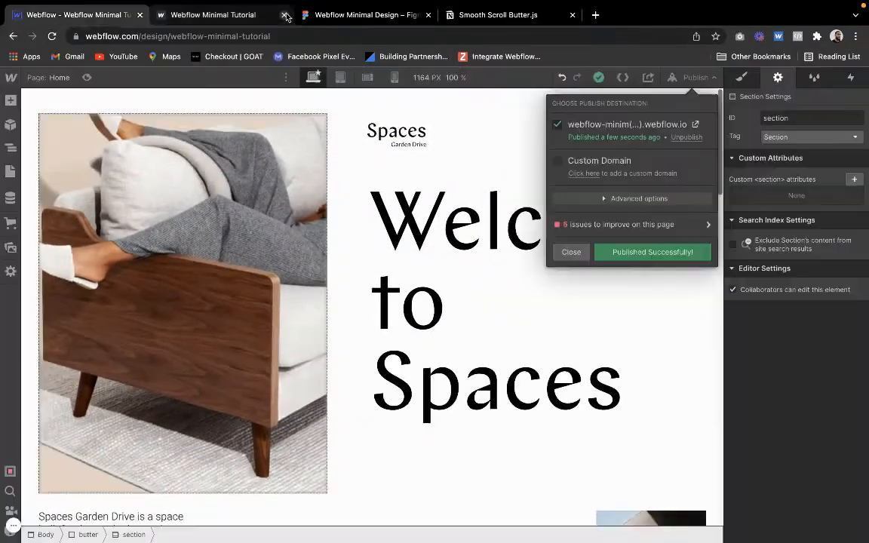
click(571, 250)
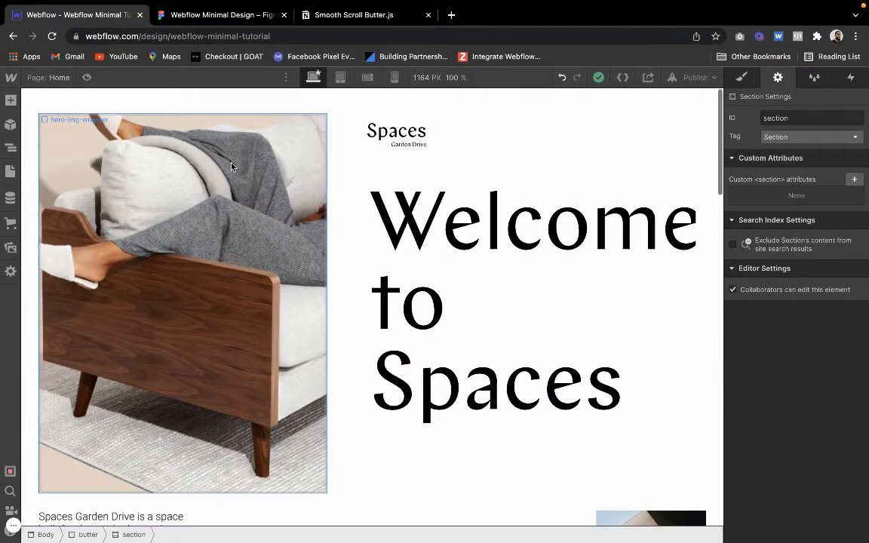
Consult the Smooth Scroll Butter.js note in Notion and, back in Webflow, give the butter div block the ID butter.
click(349, 15)
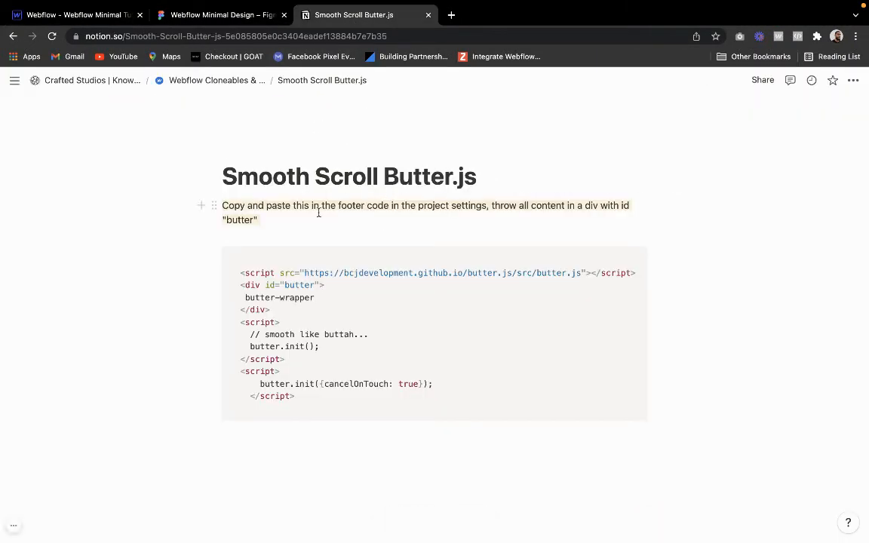
click(83, 13)
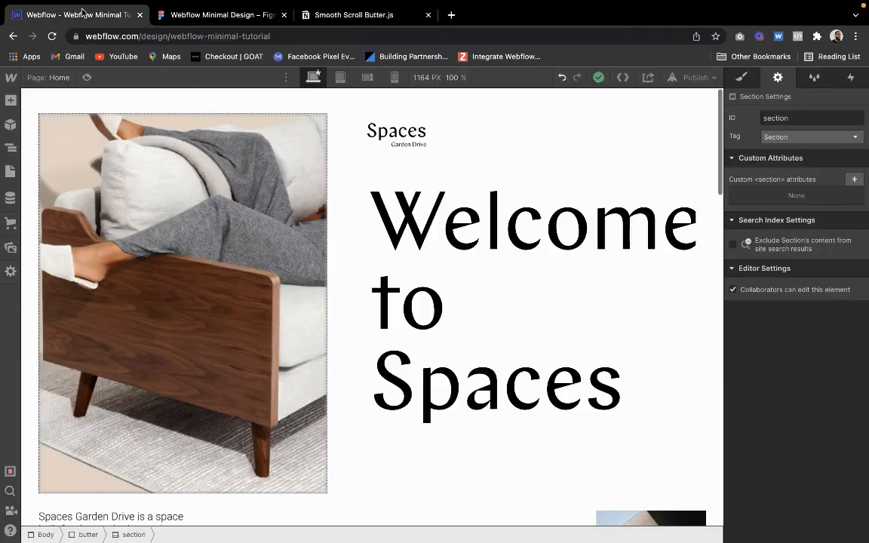
click(10, 148)
click(83, 137)
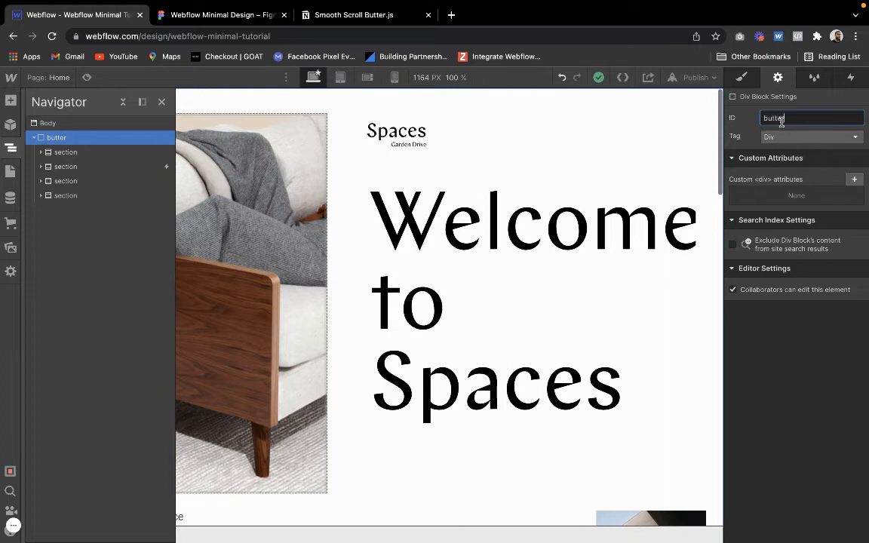
Republish the site with the updated butter wrapper and open the webflow.io page again.
click(694, 76)
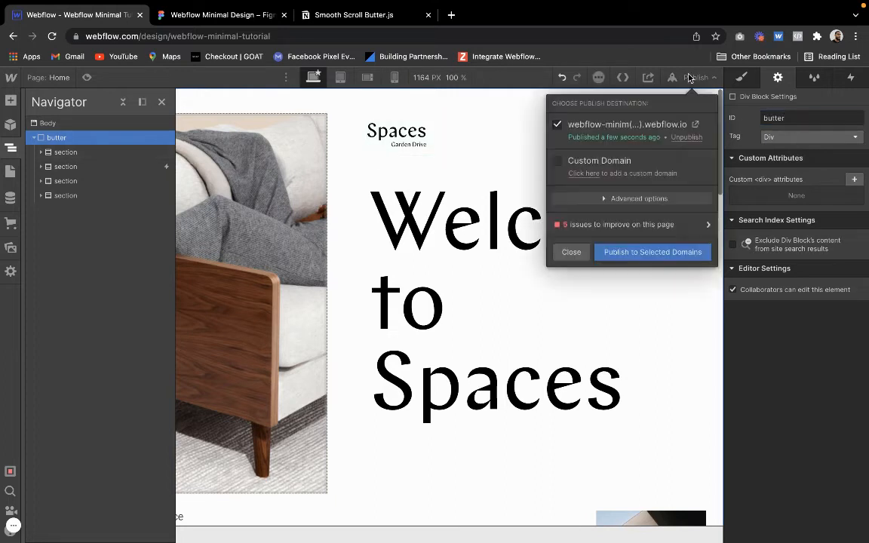
click(626, 254)
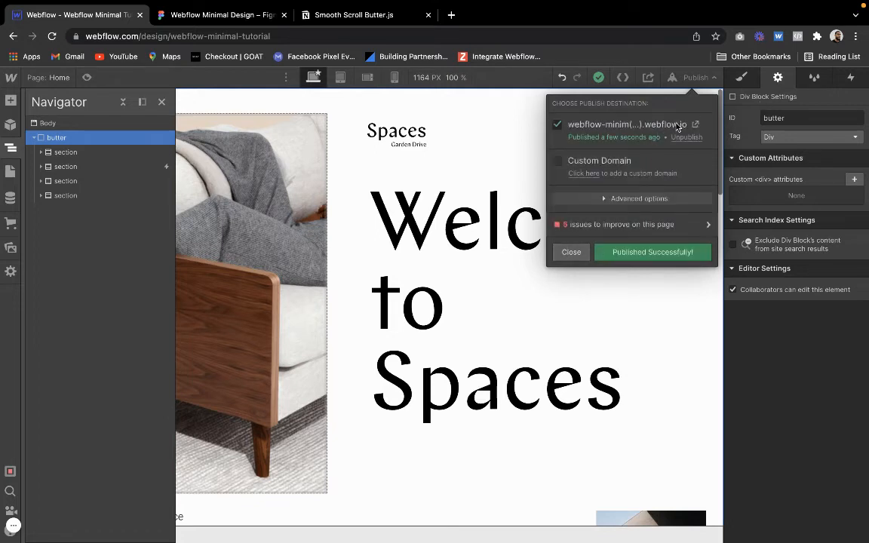
click(696, 125)
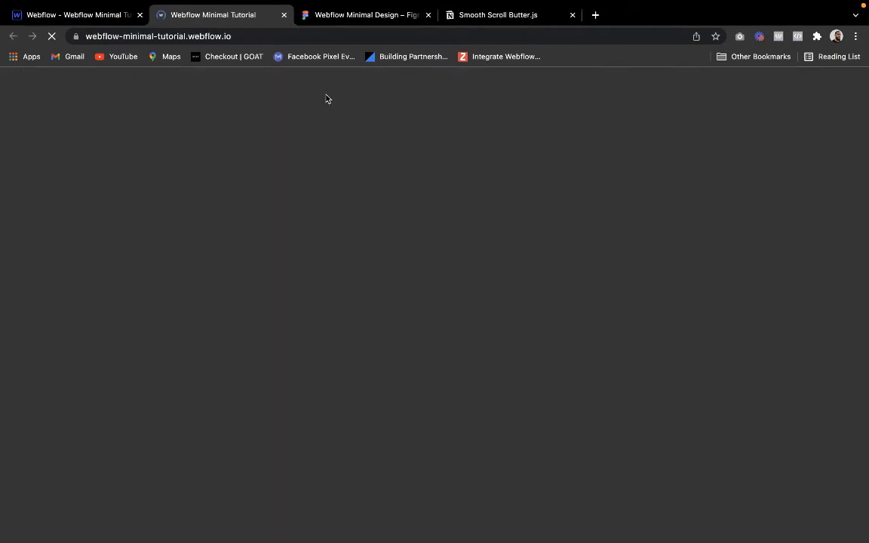
Test the smooth scrolling on the republished page down to the footer and back up, reloading the page once in between.
scroll(317, 155, down, 10)
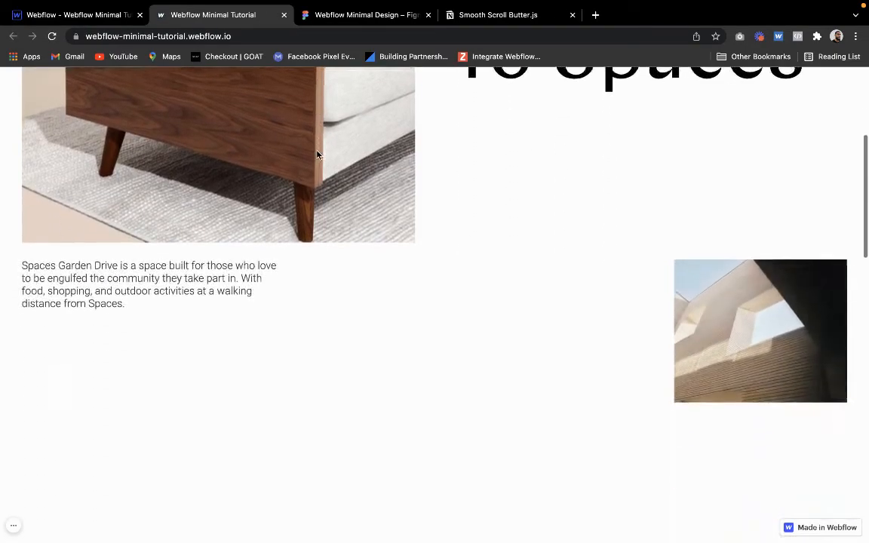
scroll(316, 155, down, 4)
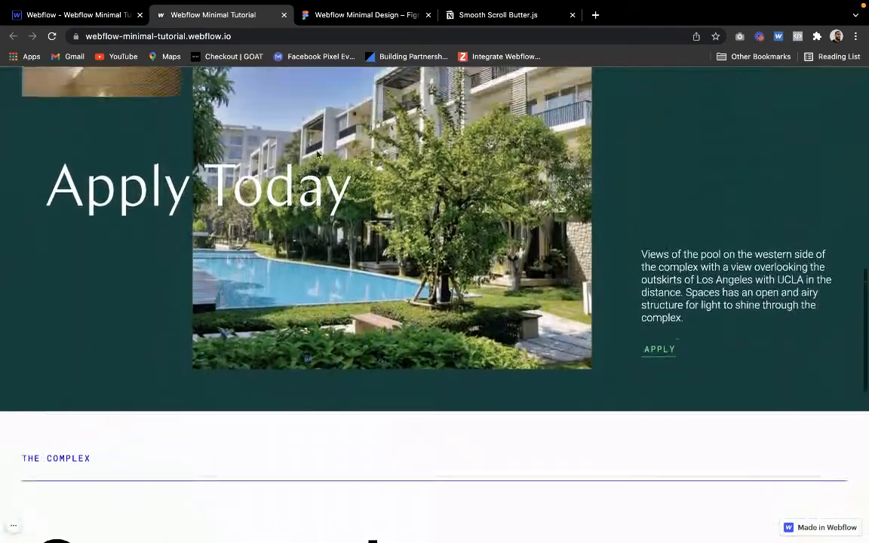
scroll(318, 154, up, 4)
scroll(317, 154, down, 10)
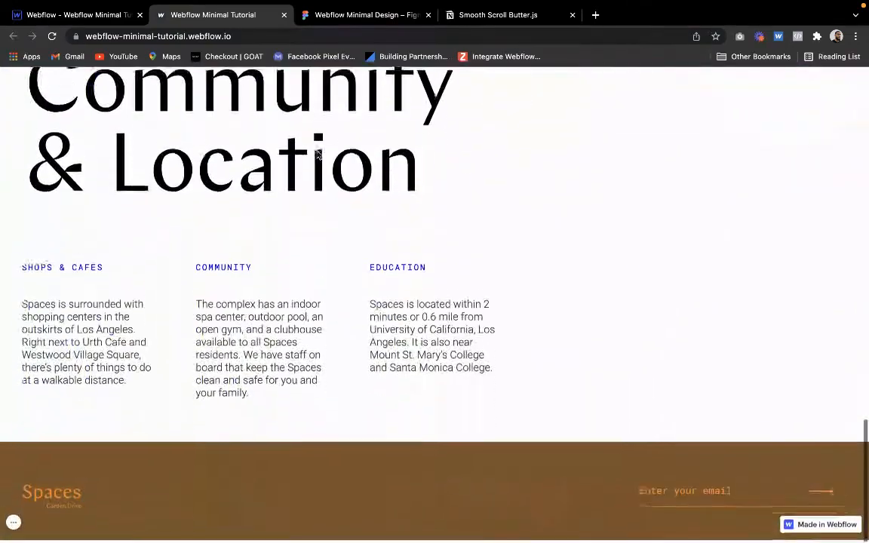
scroll(317, 150, up, 20)
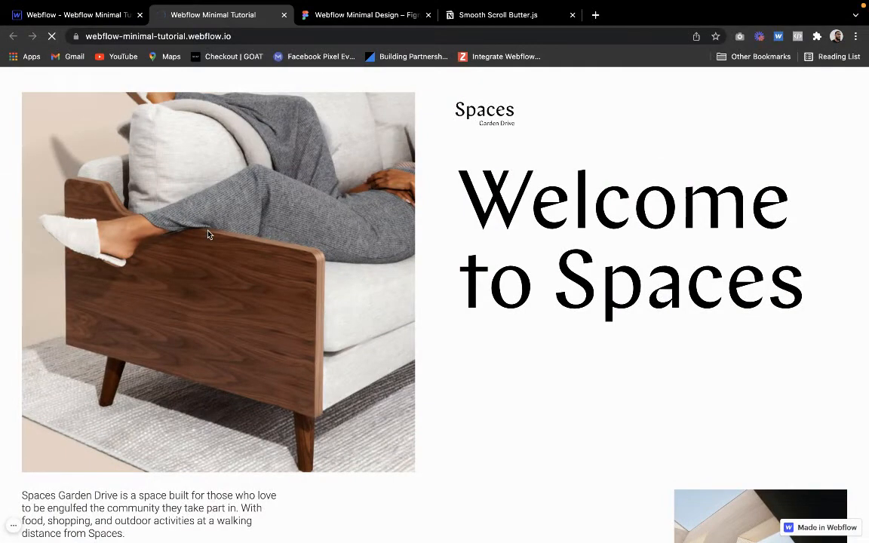
scroll(209, 234, down, 5)
scroll(208, 235, down, 8)
scroll(208, 235, down, 6)
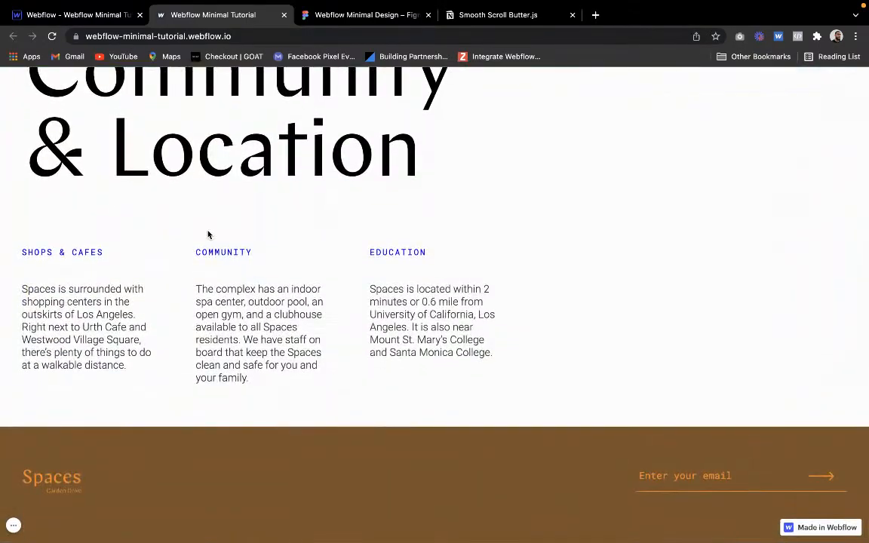
scroll(208, 234, up, 20)
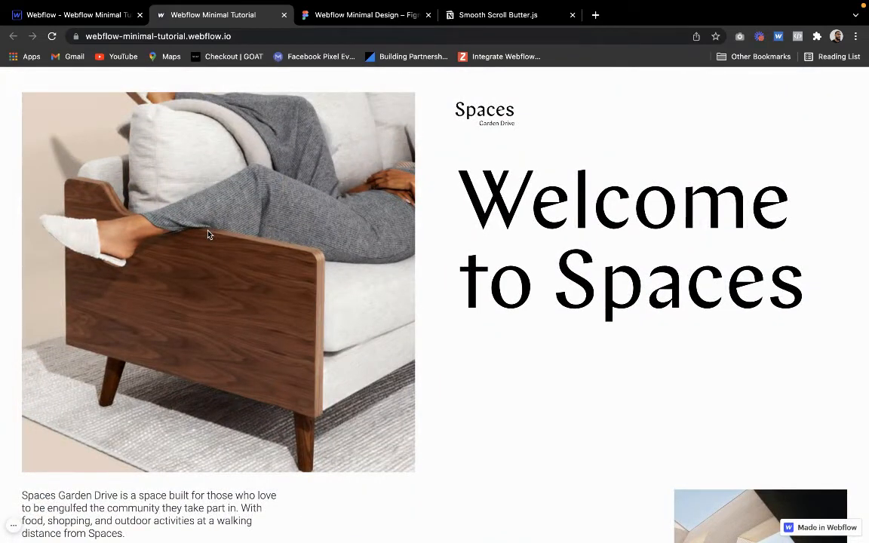
Return to the Webflow Designer, switch the Home page to the mobile portrait breakpoint and close the Navigator.
click(76, 19)
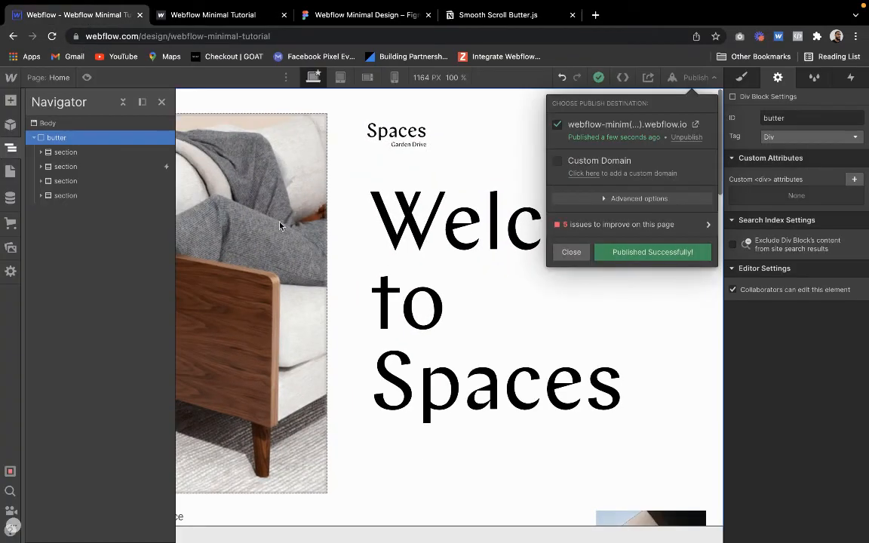
click(154, 99)
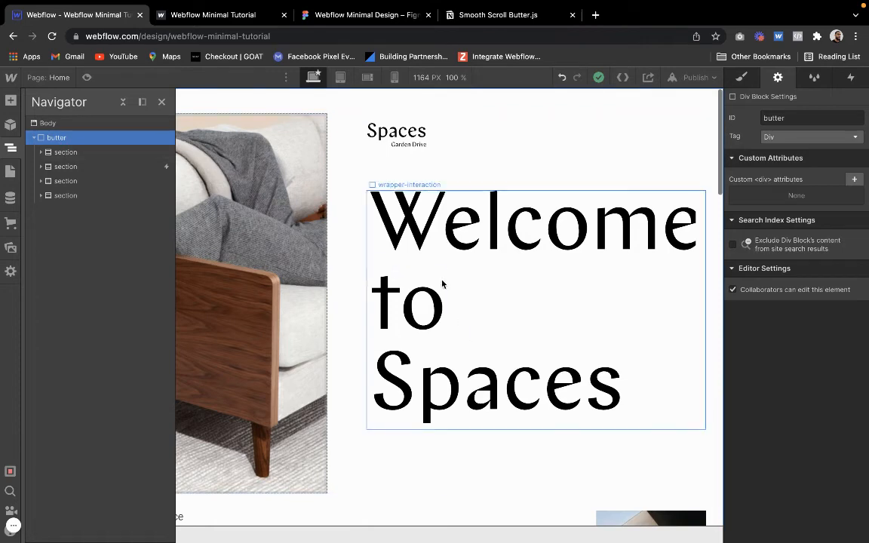
click(340, 77)
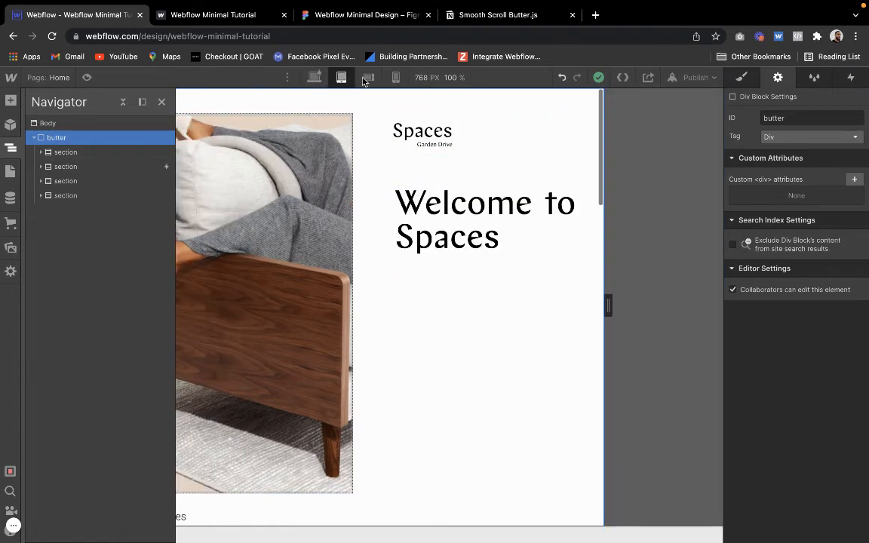
click(396, 78)
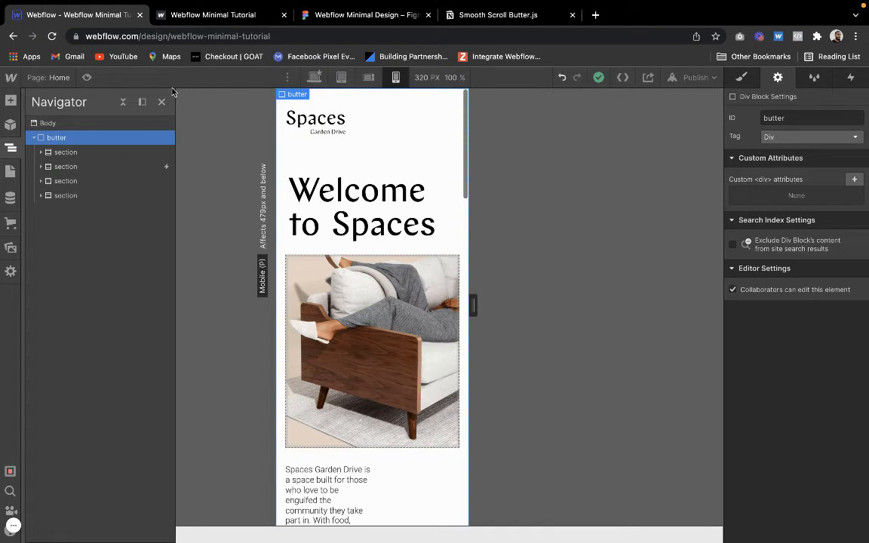
click(163, 102)
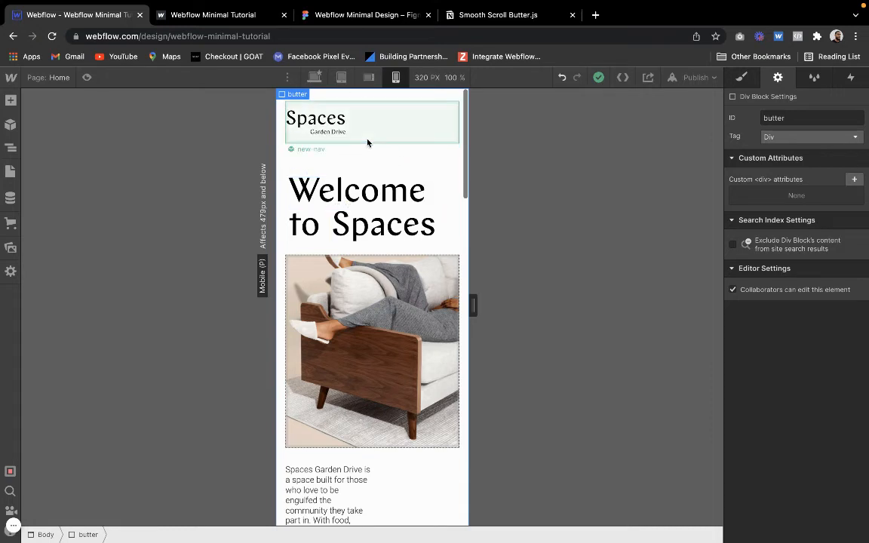
Set the right margin of the wrapper-interaction around the Community & Location heading to 0% on mobile portrait.
click(410, 99)
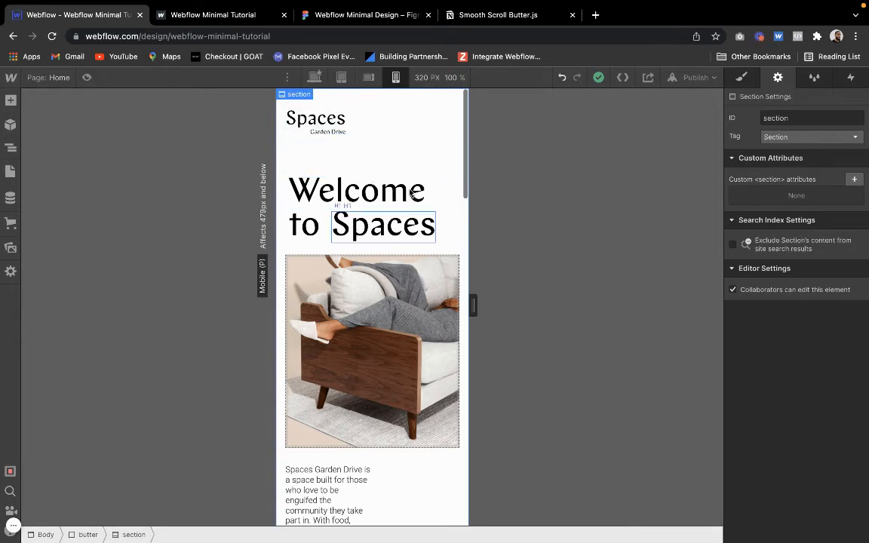
scroll(391, 198, down, 15)
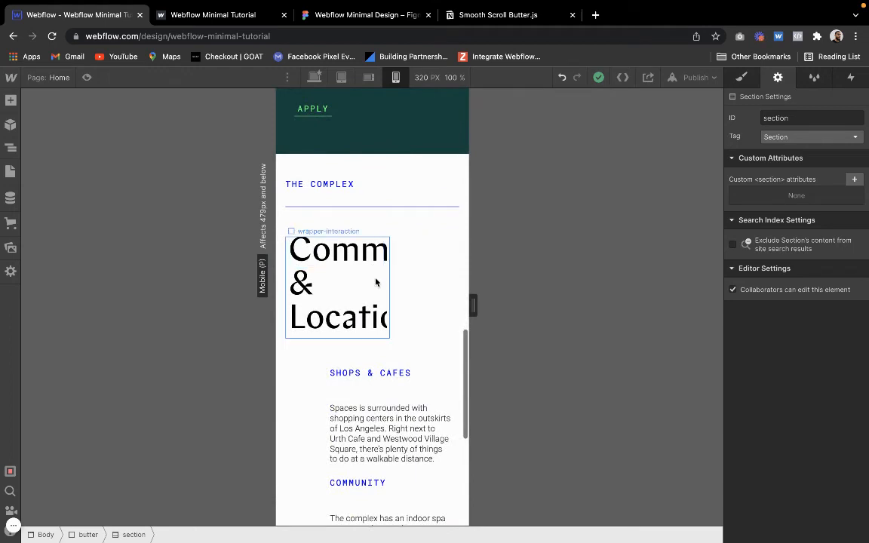
click(375, 282)
click(741, 77)
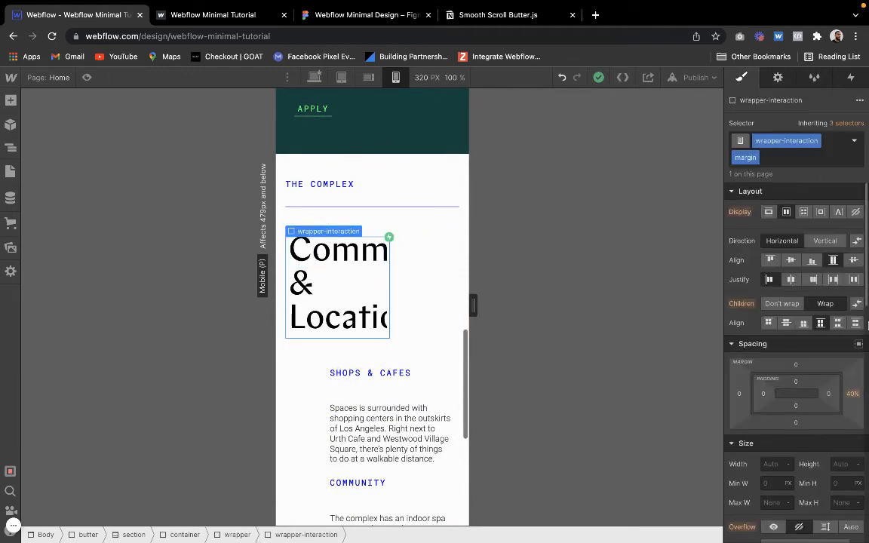
click(852, 394)
click(781, 432)
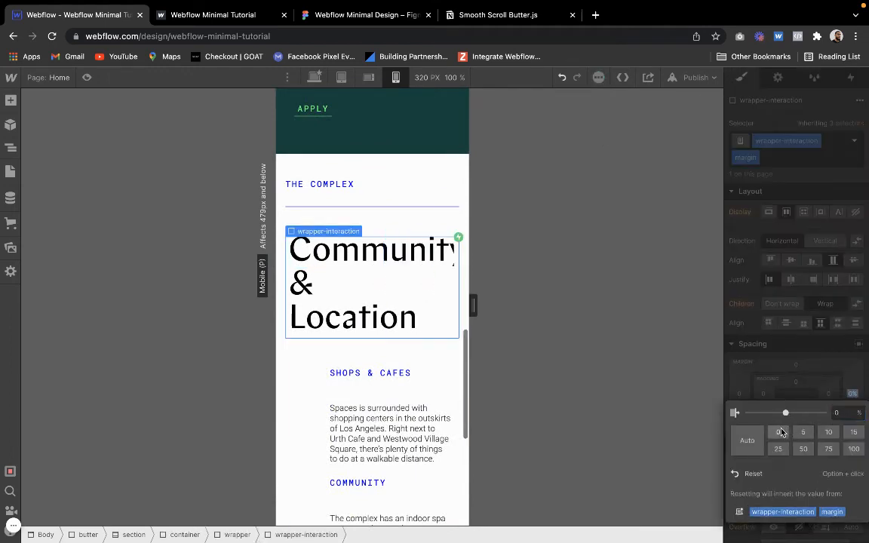
Set the width of the container holding the Community & Location section to 95% on mobile portrait.
click(434, 278)
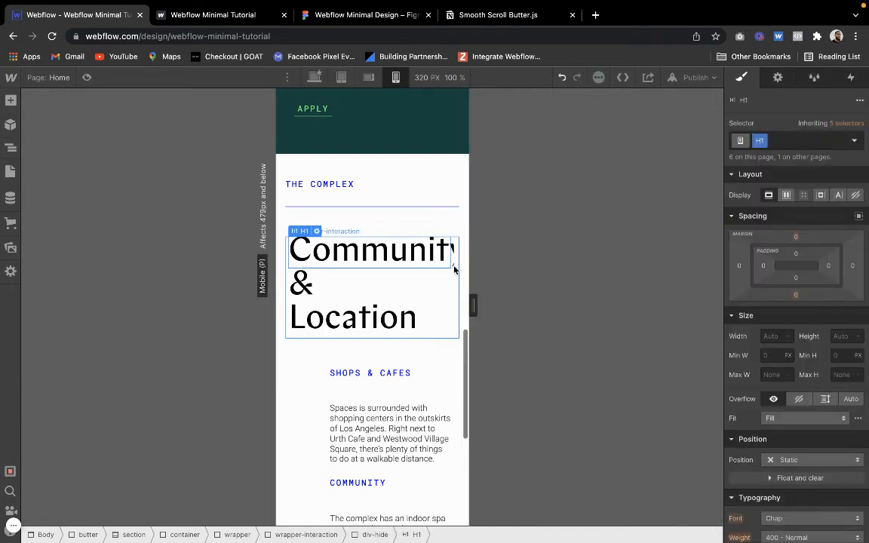
click(303, 223)
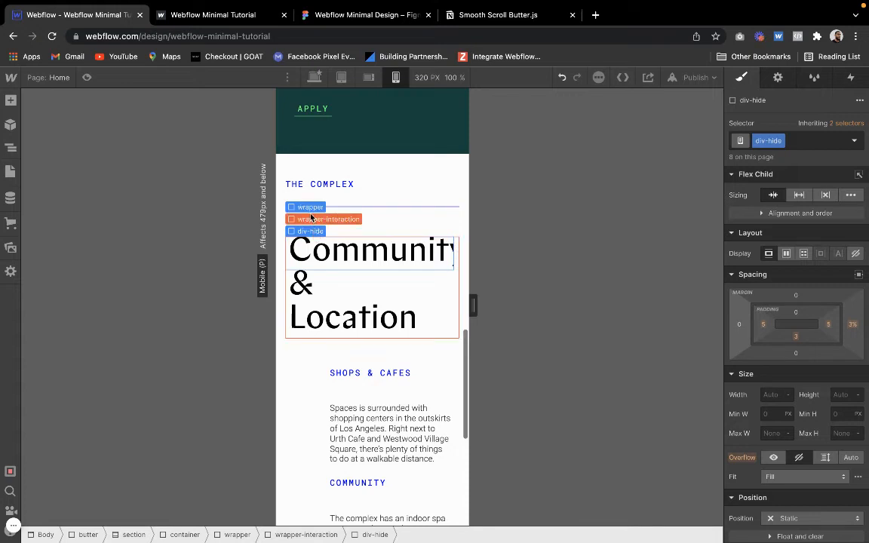
click(310, 219)
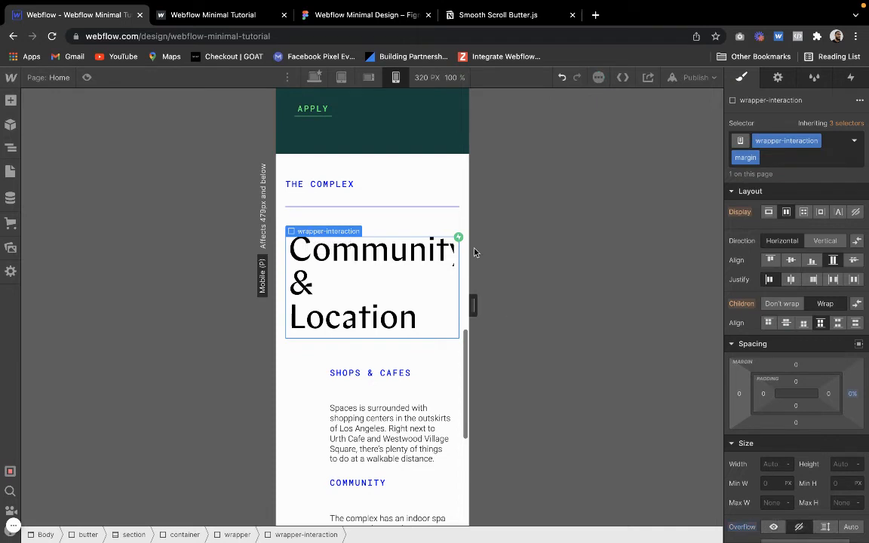
mouse_move(321, 226)
click(323, 208)
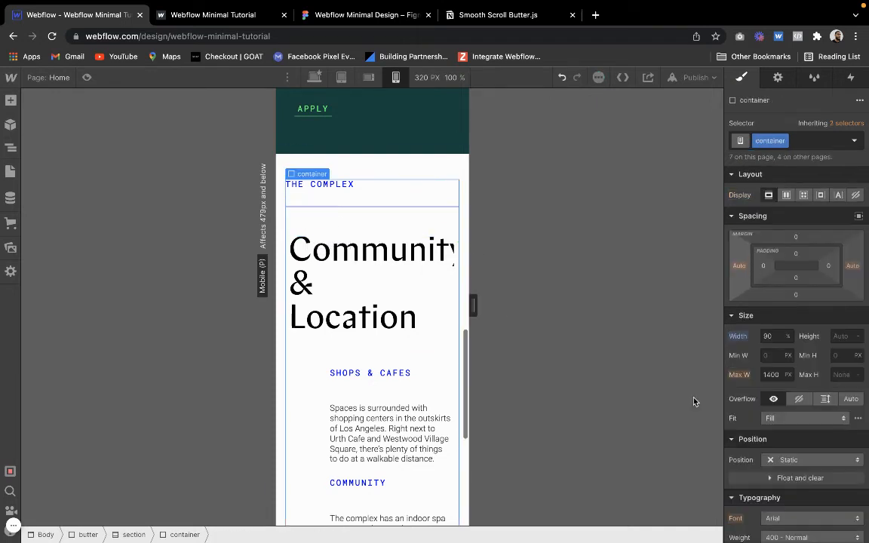
click(776, 335)
key(Up)
key(Up)
key(Up)
key(Up)
key(Up)
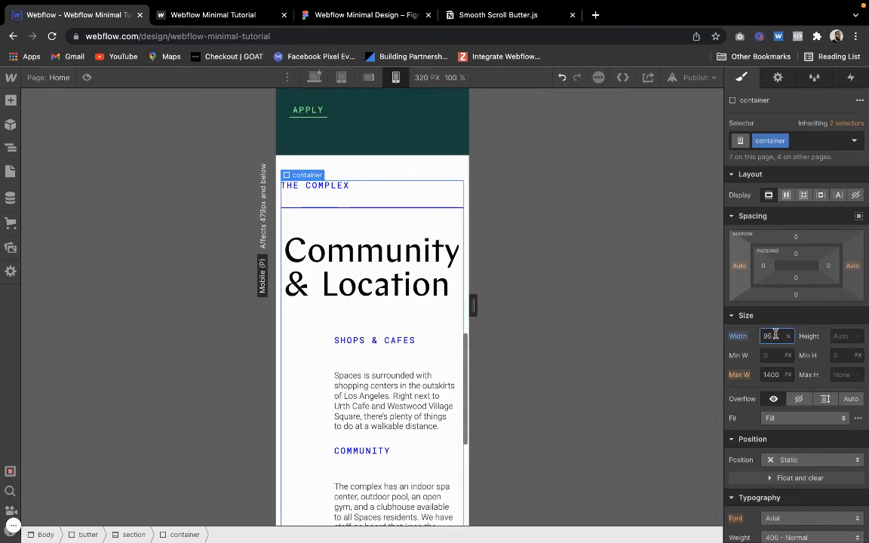
Widen the mobile portrait canvas to 404 px to check how the Community & Location heading wraps.
click(431, 302)
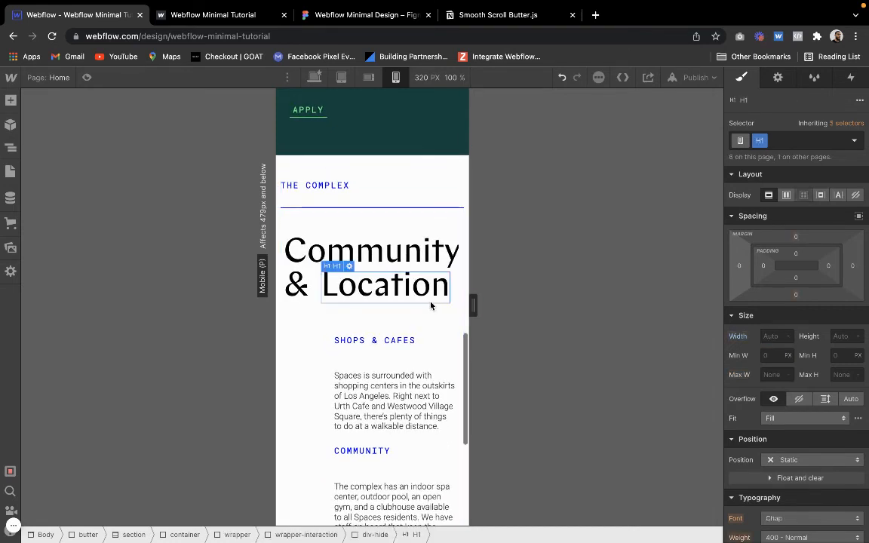
click(411, 164)
scroll(410, 165, up, 5)
drag(474, 304, 497, 304)
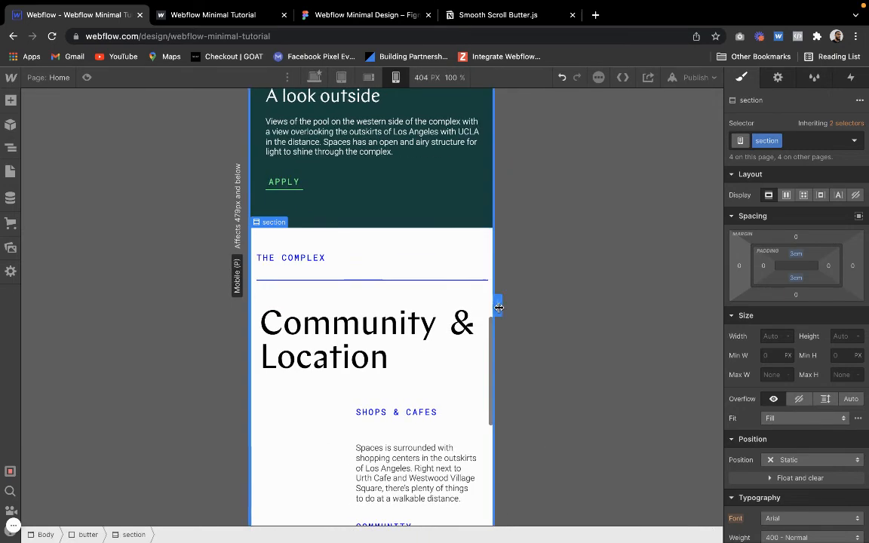
Try a right margin of 18% on the wrapper-interaction around the Community & Location heading.
click(460, 323)
click(440, 366)
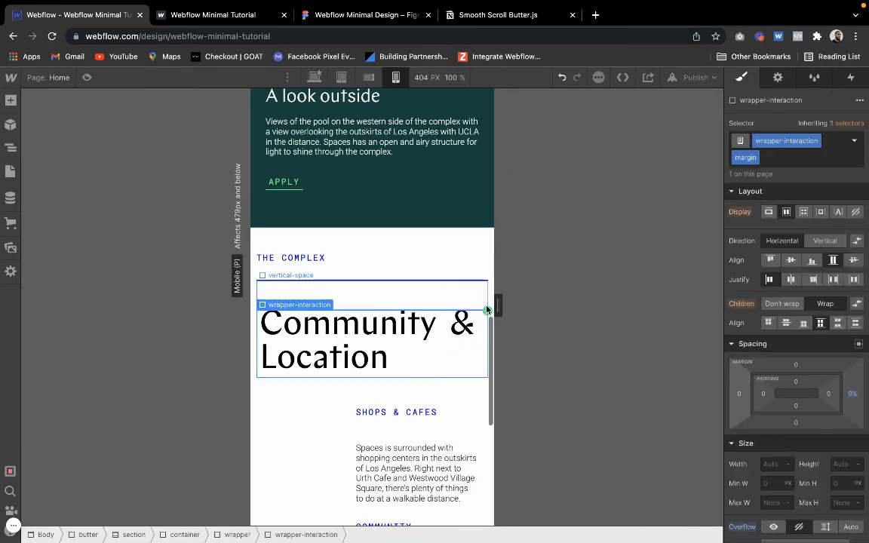
click(848, 393)
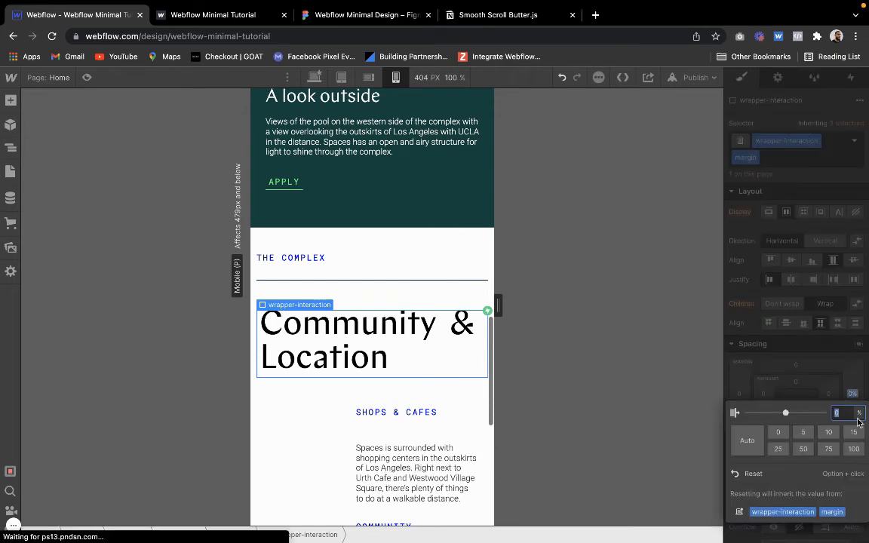
key(Return)
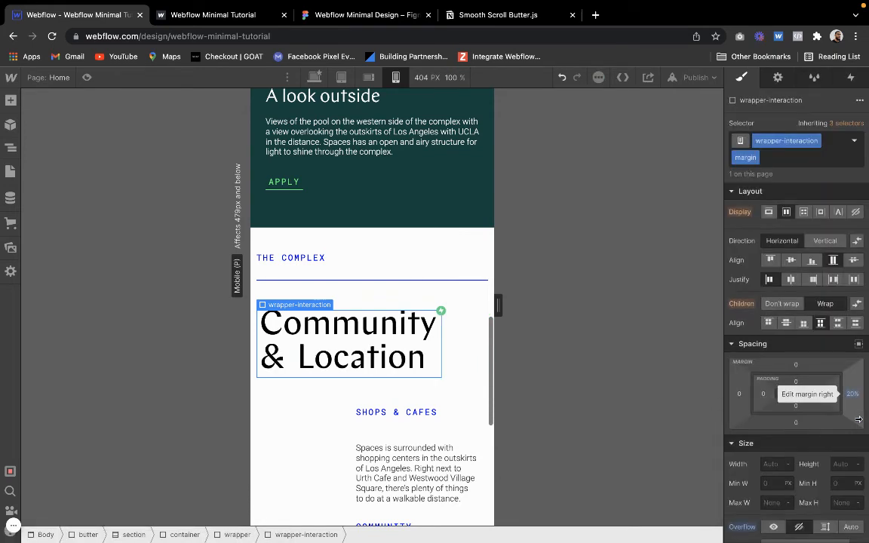
click(853, 396)
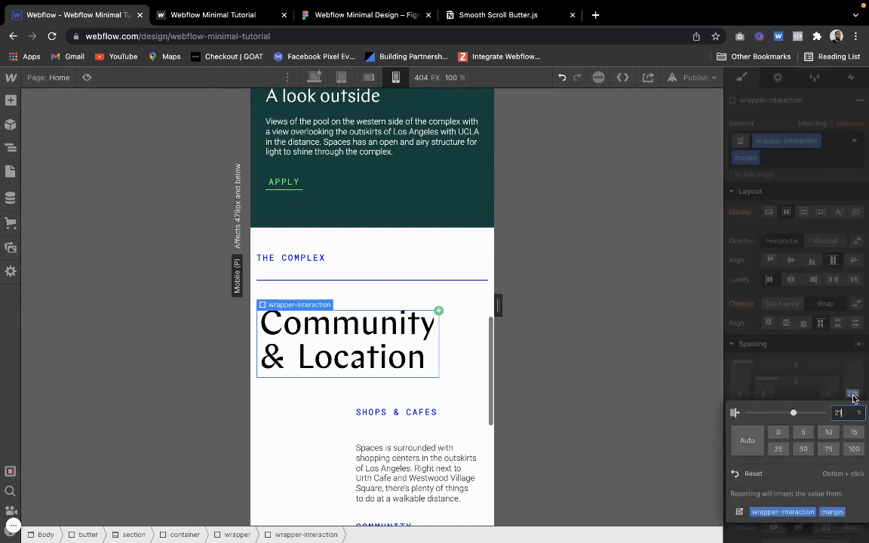
drag(853, 395, 855, 399)
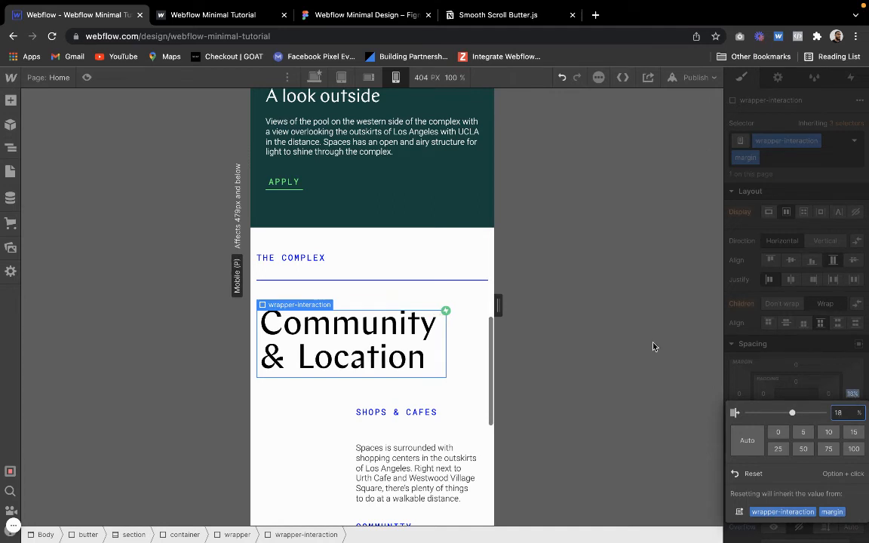
click(460, 270)
scroll(424, 371, down, 1)
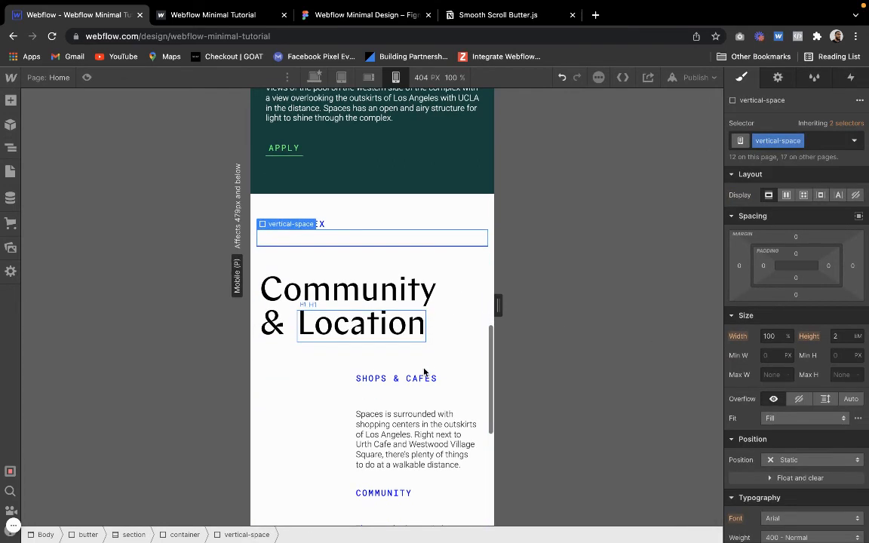
Narrow the canvas to 368 px and set the right margin of the Community & Location wrapper-interaction to 10%.
mouse_move(497, 305)
mouse_down()
mouse_move(475, 308)
mouse_move(488, 309)
mouse_up()
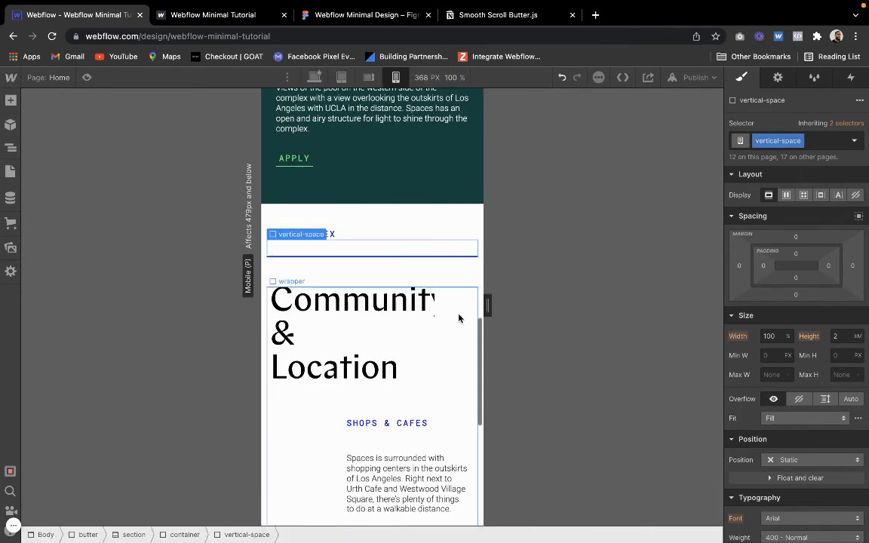
click(427, 330)
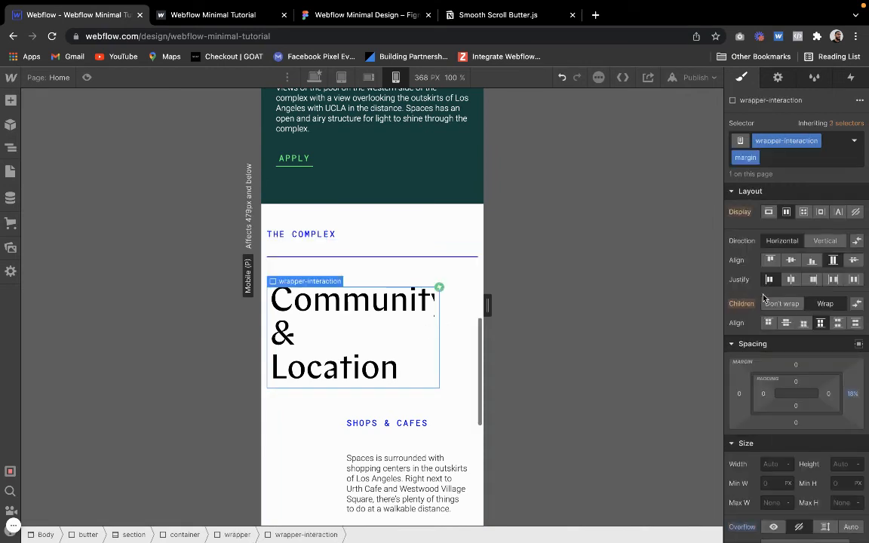
click(853, 394)
key(Down)
key(Down)
key(Down)
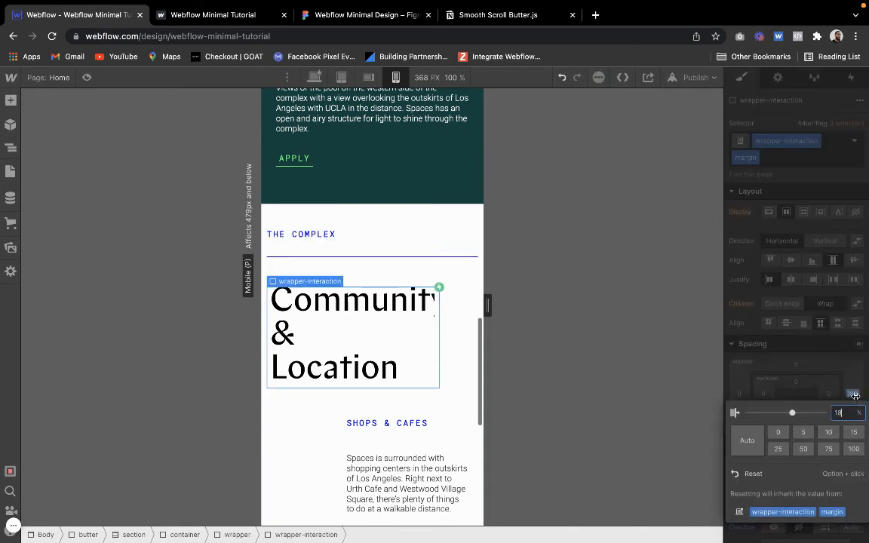
key(Down)
key(Down)
key(Down)
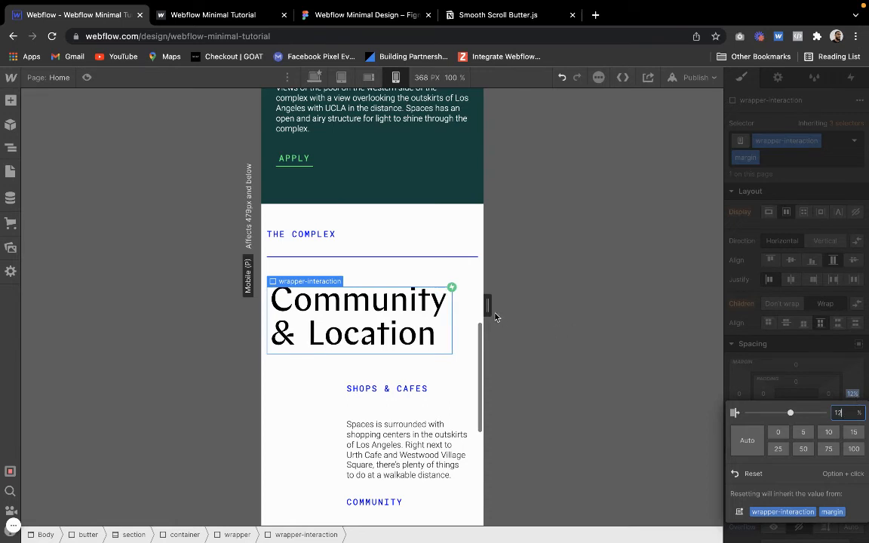
key(Down)
key(Down)
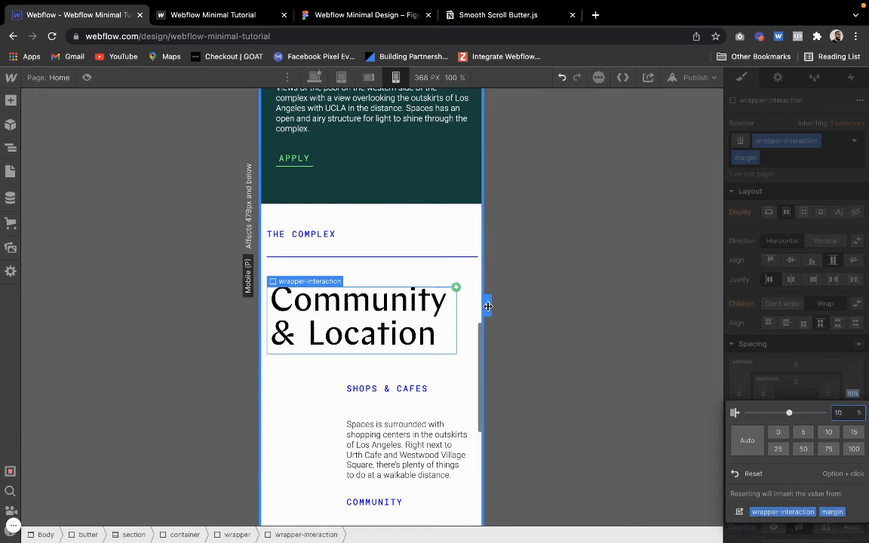
Narrow the canvas to 360 px and review the Home page's sections at that mobile width.
mouse_move(490, 303)
mouse_down()
mouse_move(473, 302)
mouse_move(486, 302)
mouse_up()
click(423, 260)
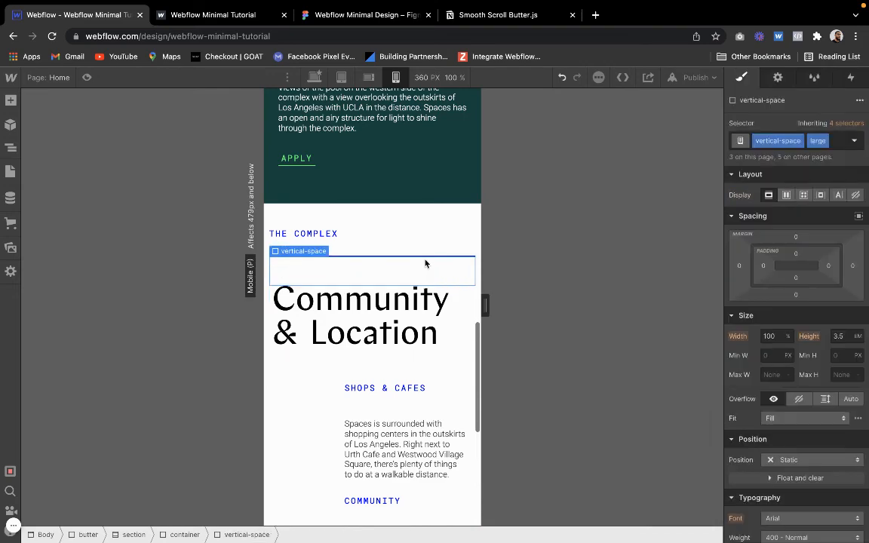
click(431, 231)
scroll(432, 231, down, 5)
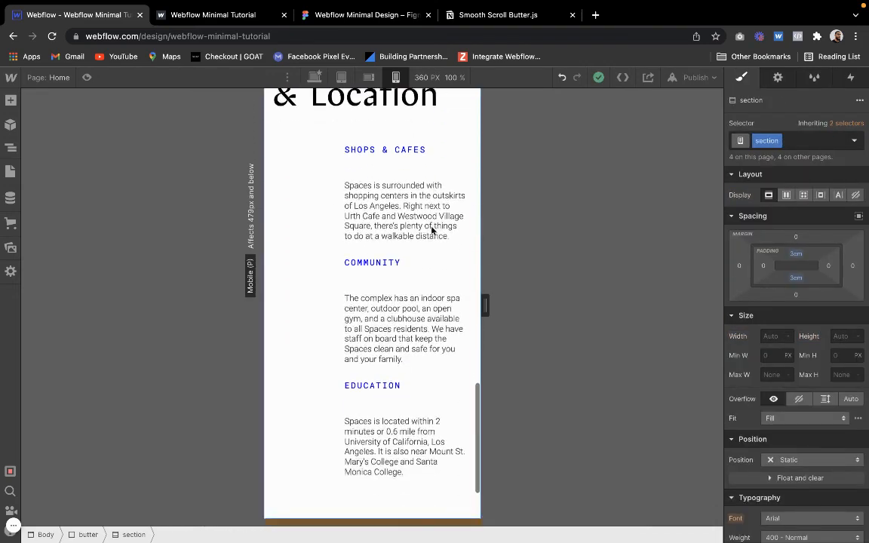
scroll(432, 231, up, 10)
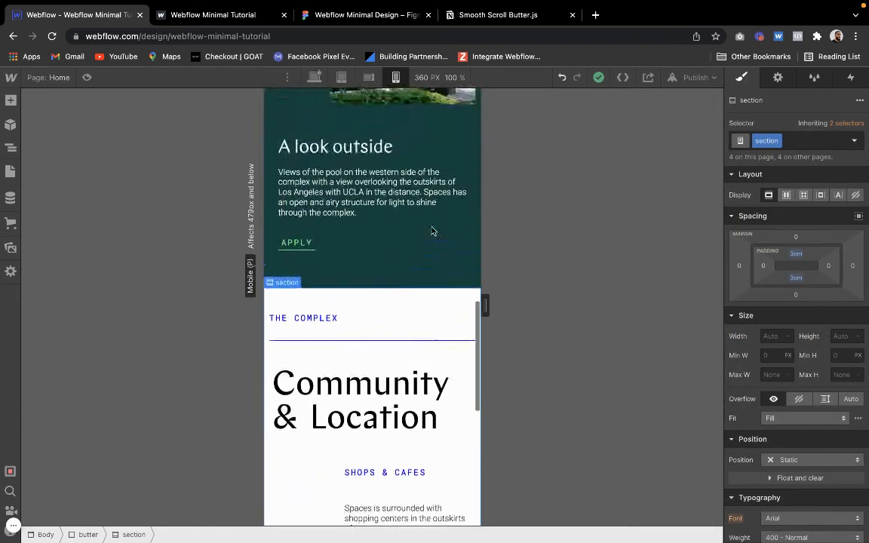
scroll(431, 231, up, 8)
scroll(432, 230, down, 9)
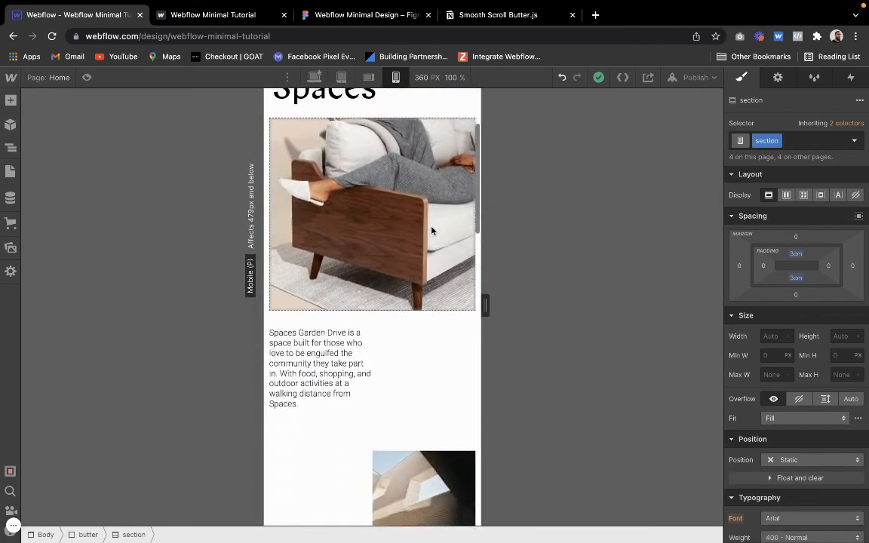
scroll(432, 231, down, 3)
scroll(431, 229, up, 2)
Resize the wrapper around the A look outside text so it occupies only the second column of the grid.
click(296, 310)
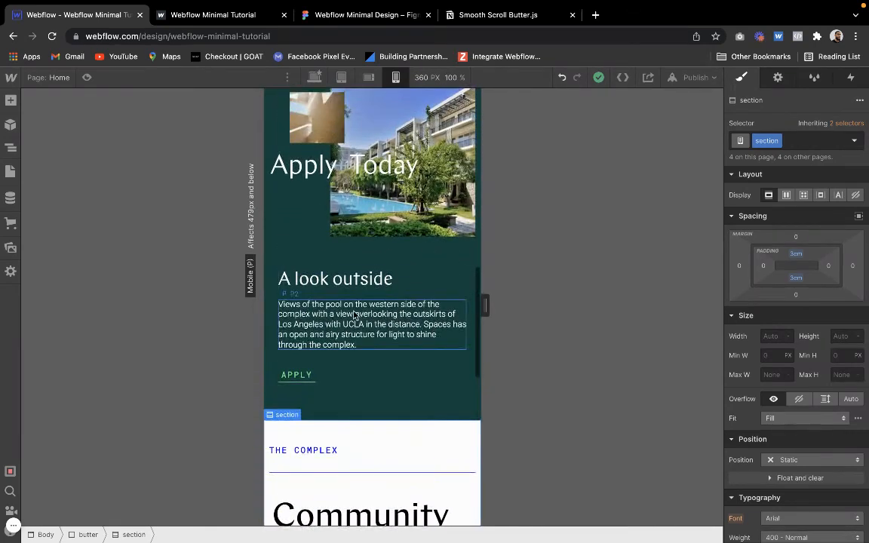
click(297, 282)
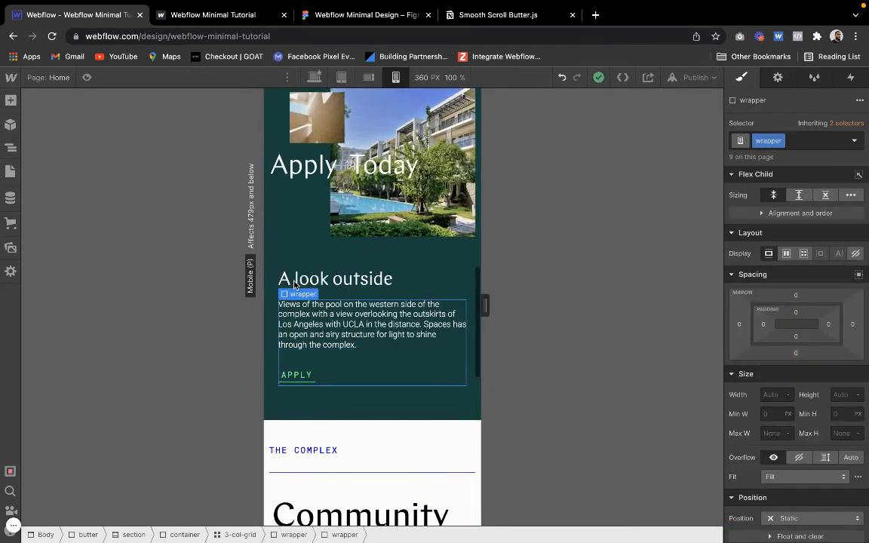
click(285, 283)
drag(270, 289, 371, 288)
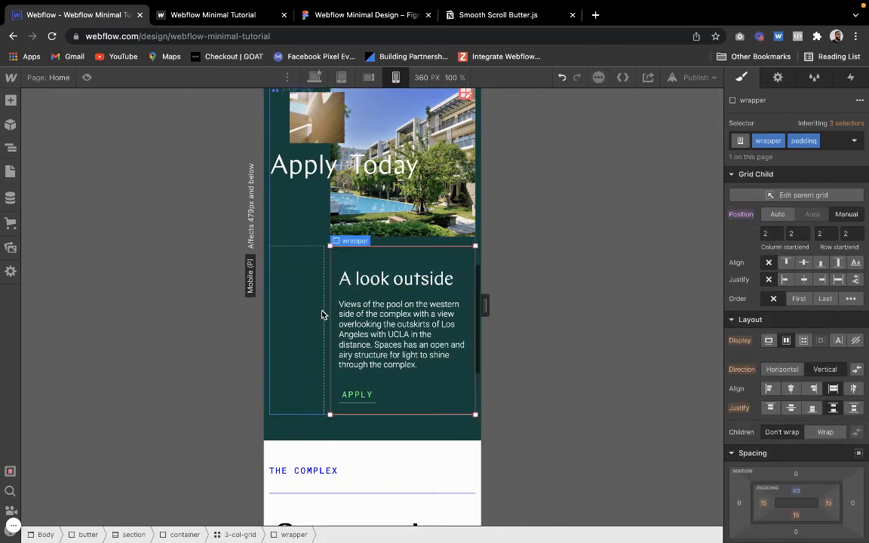
Try 10 px of left and right padding on the A look outside wrapper.
click(764, 503)
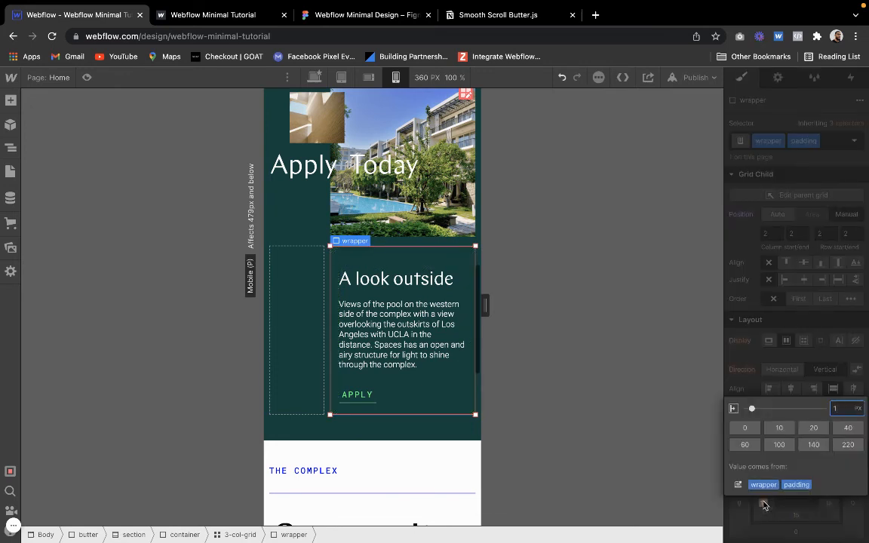
text(10)
key(Return)
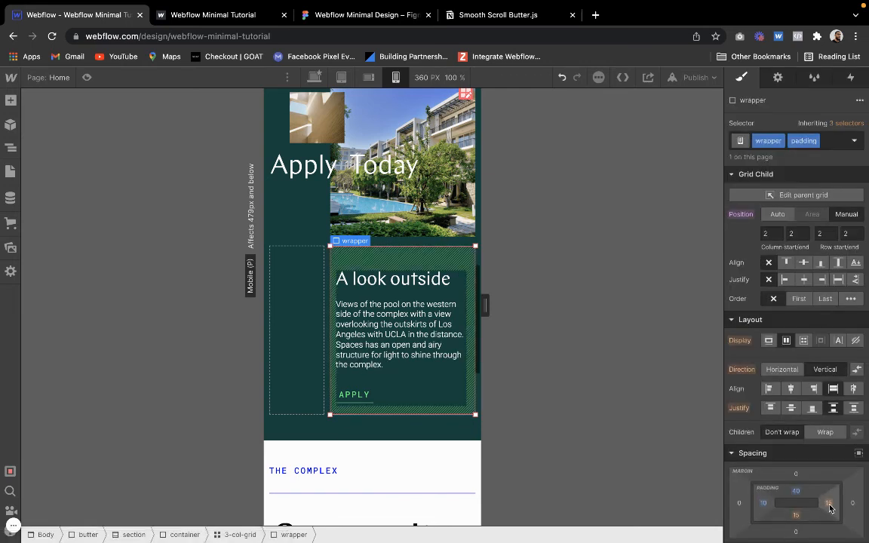
click(830, 503)
key(Return)
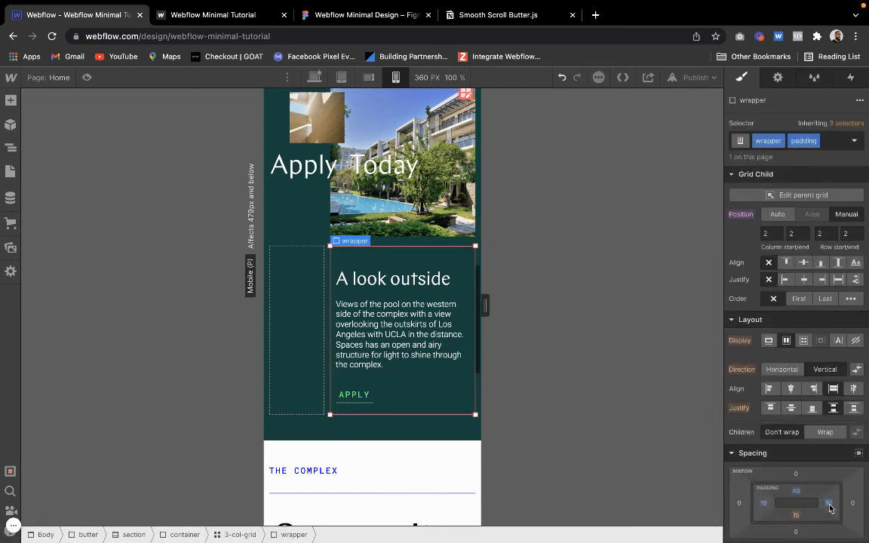
click(315, 220)
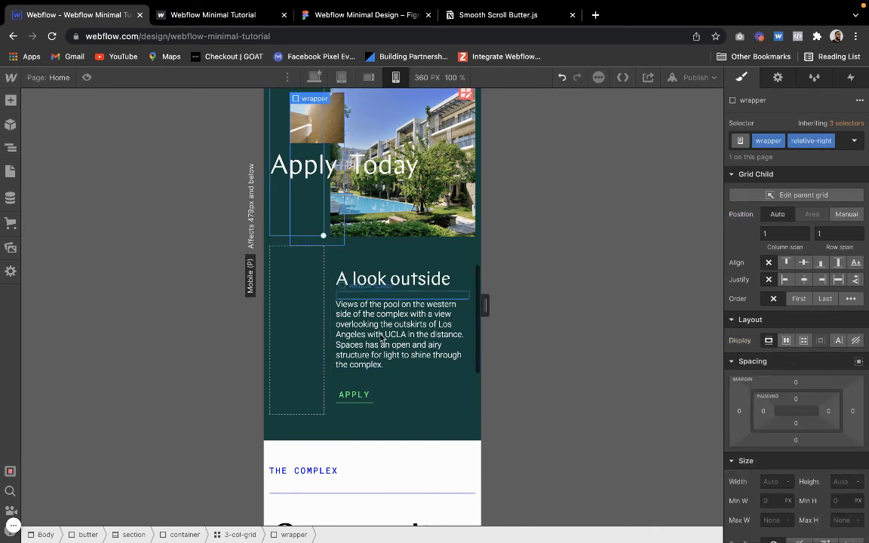
click(354, 394)
click(345, 452)
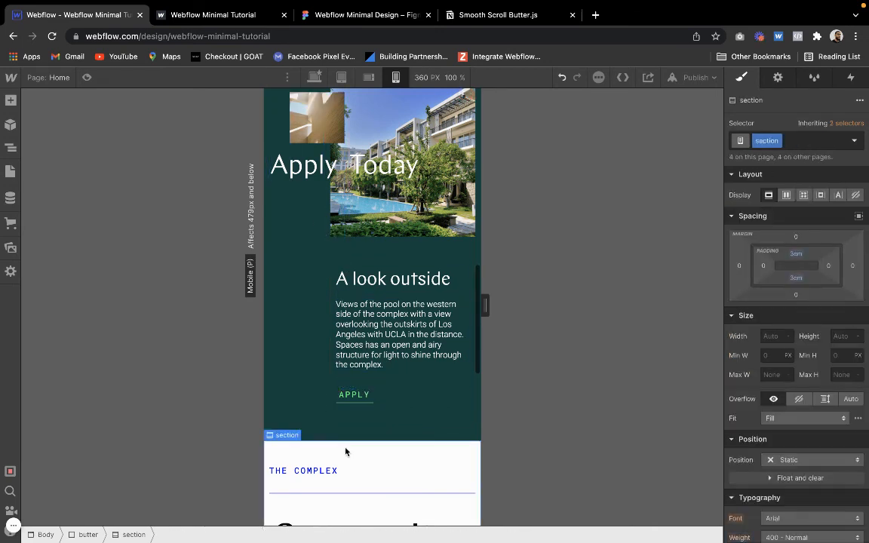
Set the left and right padding of the A look outside wrapper to 20 px.
click(332, 306)
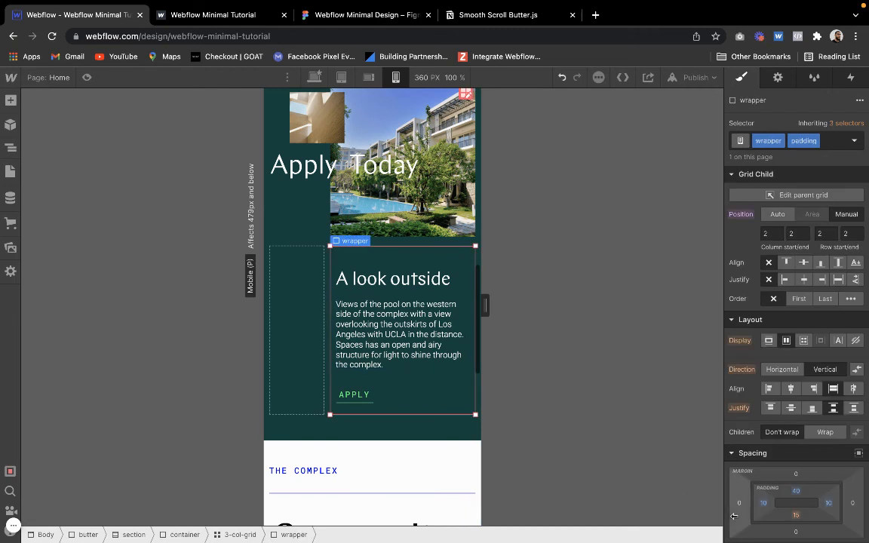
click(762, 503)
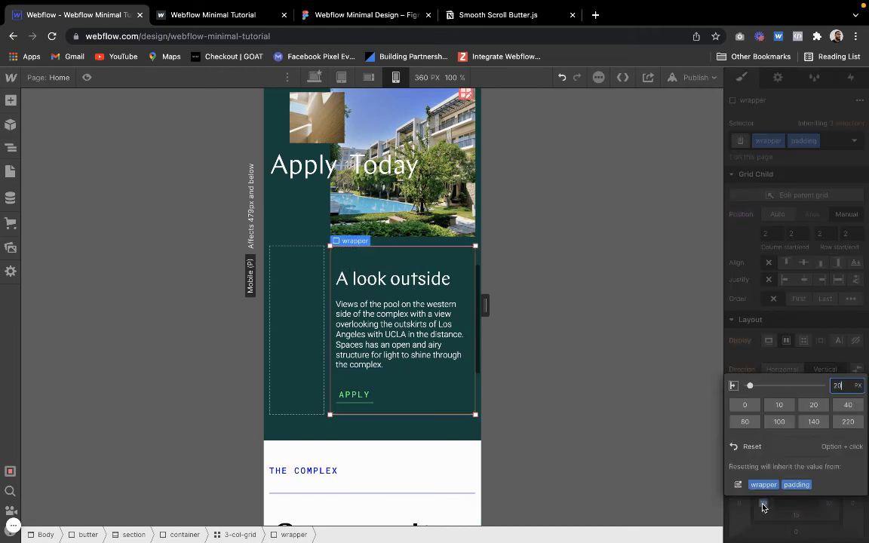
text(20)
key(Return)
click(826, 503)
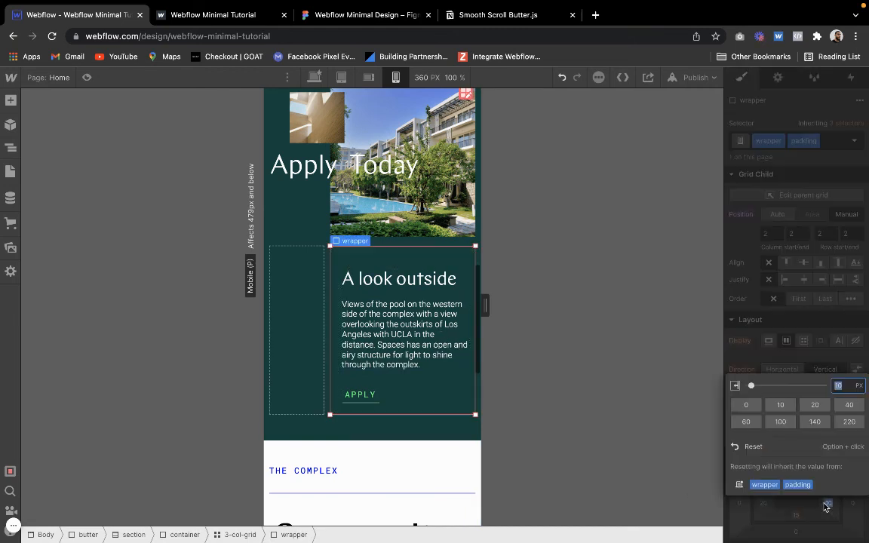
text(20)
key(Return)
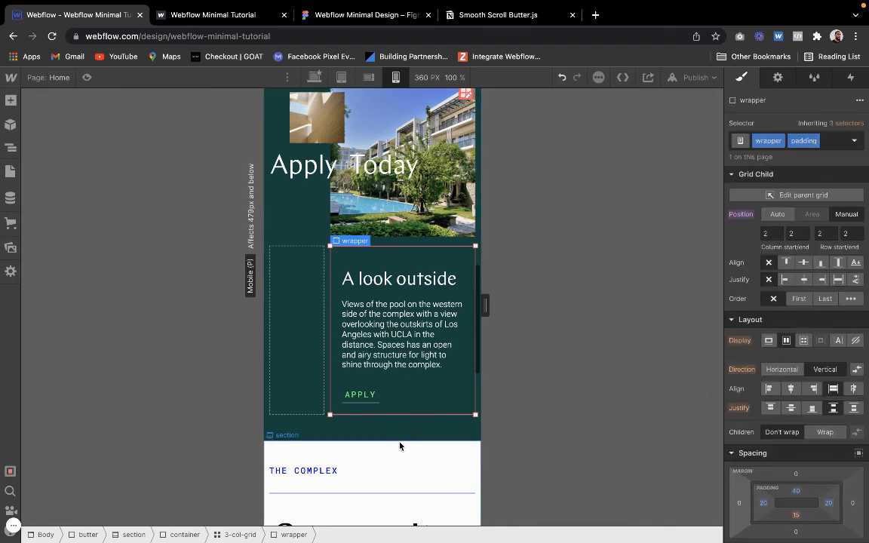
click(400, 445)
scroll(400, 447, down, 2)
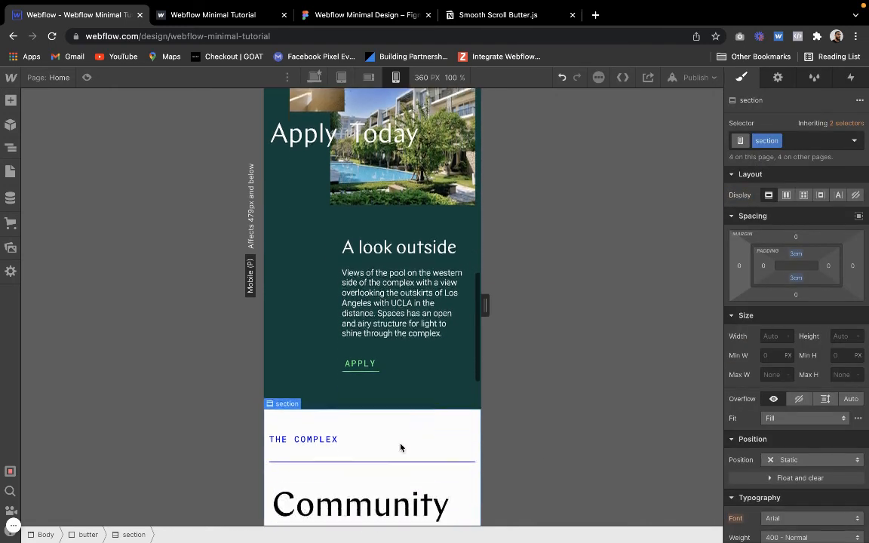
Widen the mobile portrait canvas to 398 px at the About section.
scroll(400, 447, up, 3)
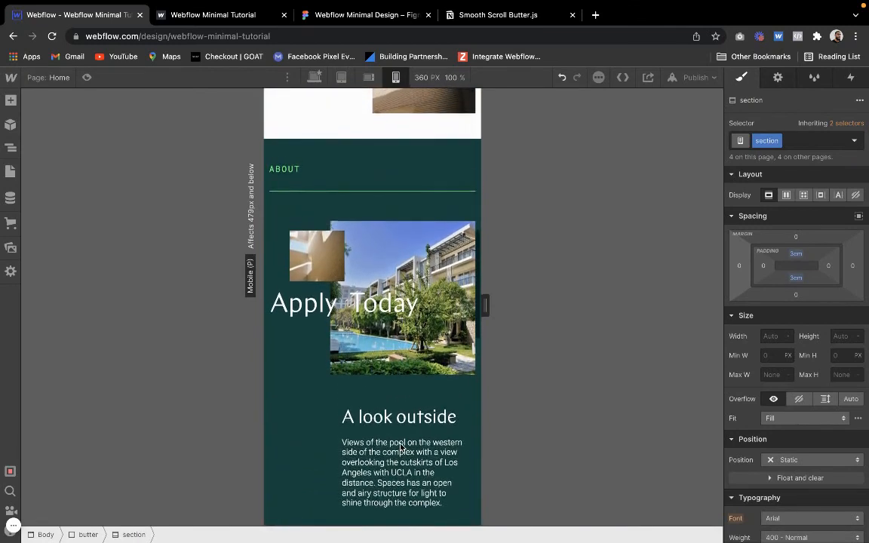
scroll(400, 448, up, 2)
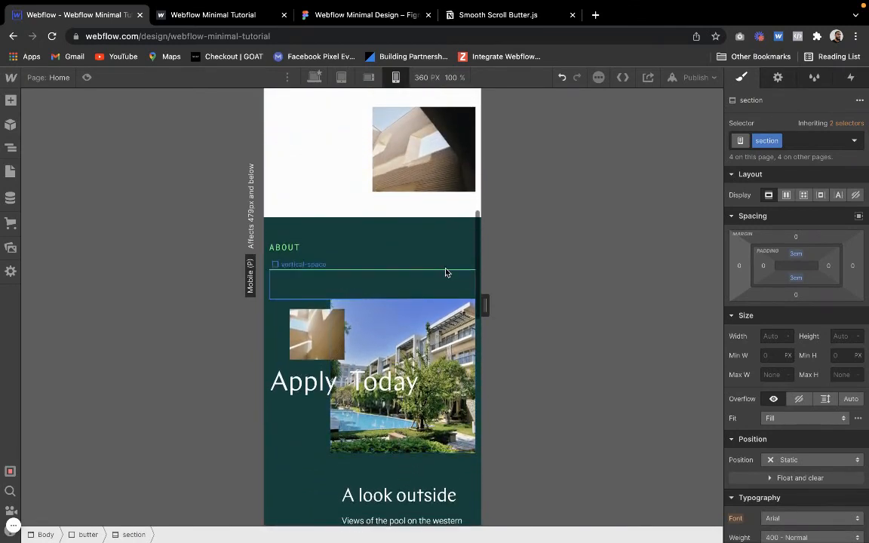
drag(485, 296, 496, 297)
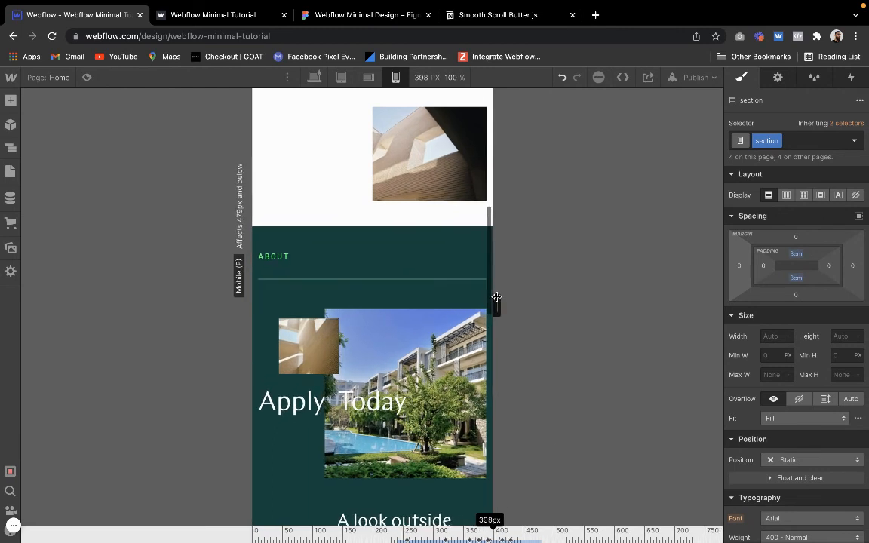
Set the container class's width to 90% at the mobile portrait breakpoint and check the sections above.
click(412, 297)
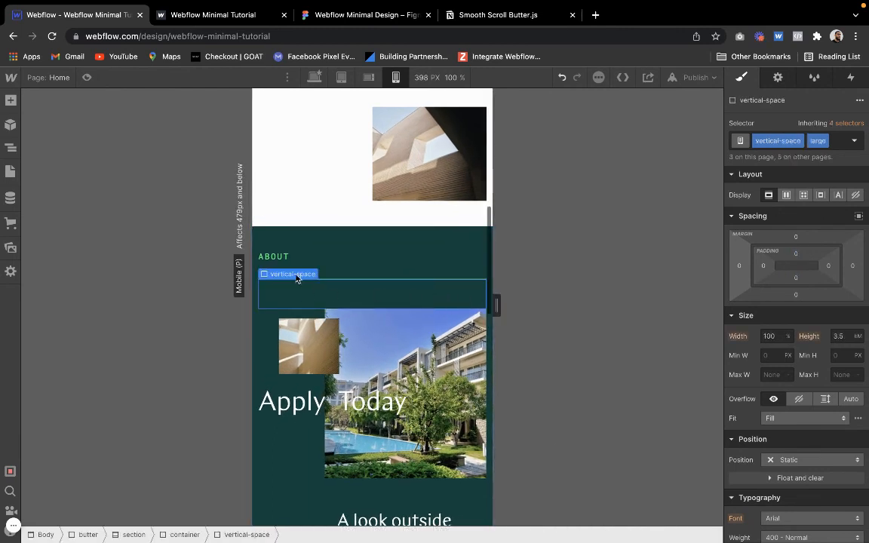
mouse_move(297, 278)
click(273, 260)
click(775, 336)
key(Down)
key(Down)
key(Down)
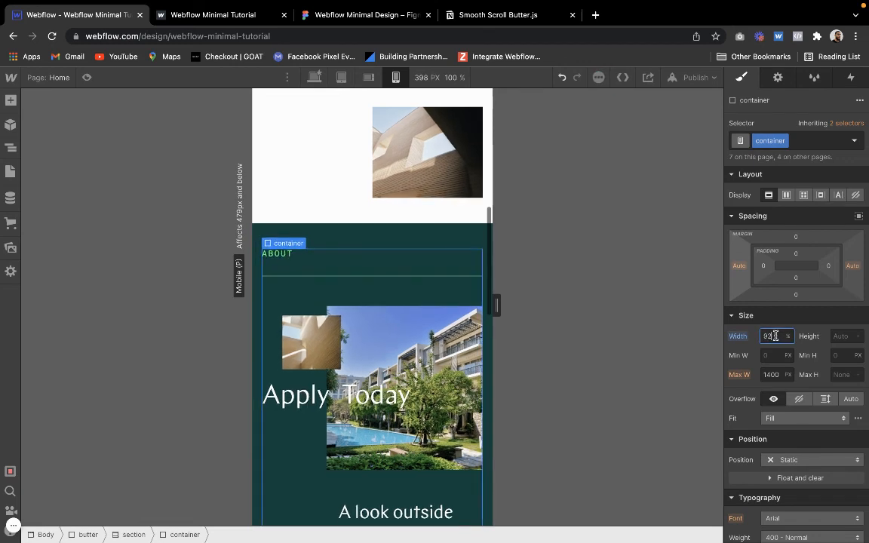
scroll(392, 386, down, 7)
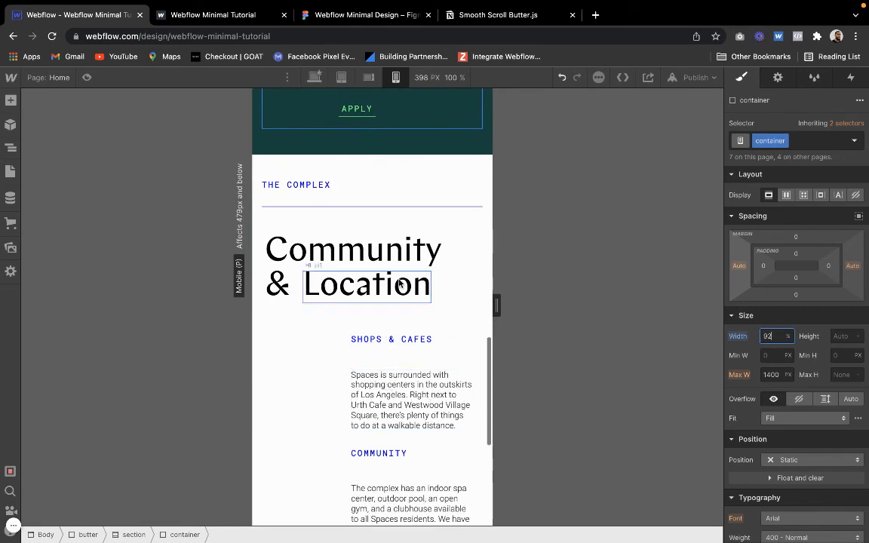
key(Down)
key(Down)
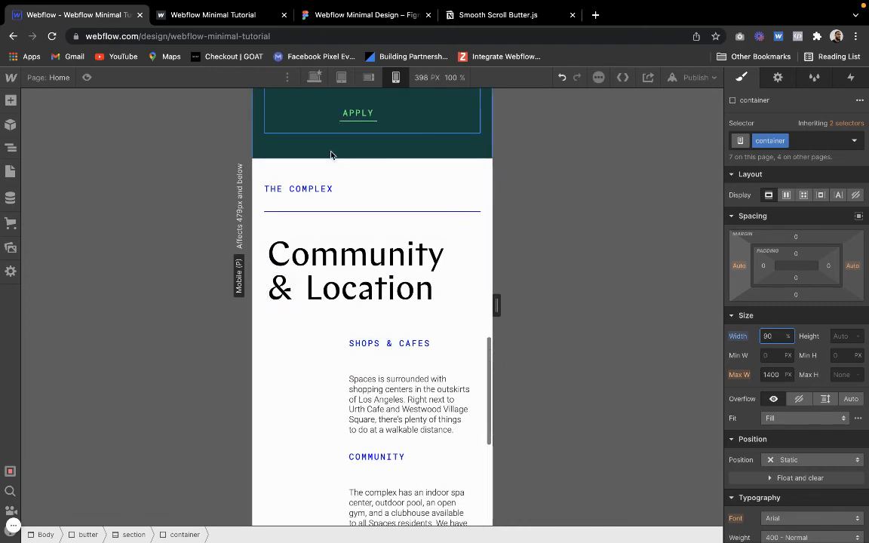
click(330, 189)
scroll(328, 191, up, 3)
scroll(327, 190, up, 4)
Set the footer logo's left and right padding to 20% each.
scroll(327, 190, down, 10)
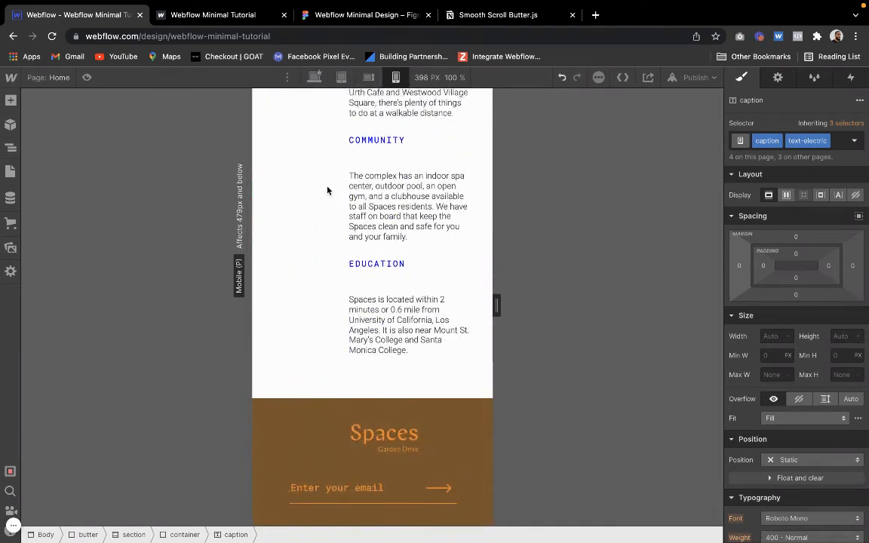
click(345, 422)
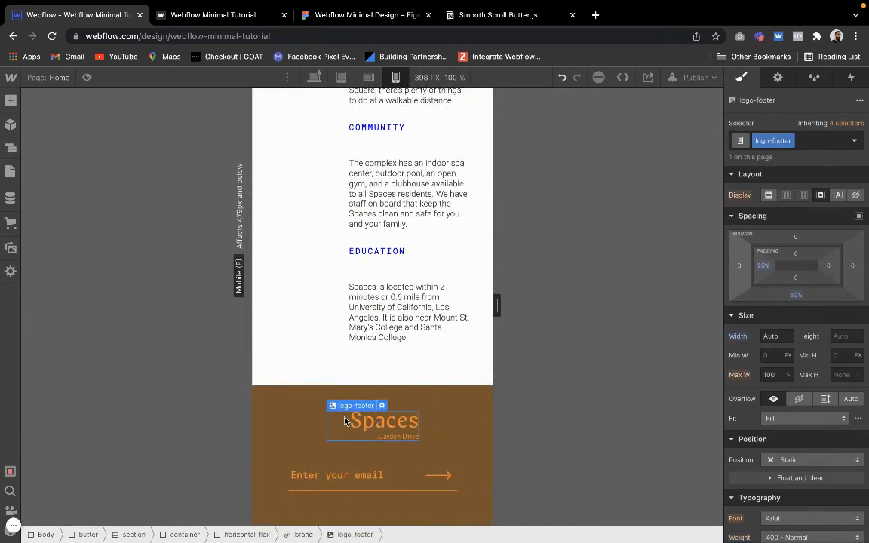
click(761, 268)
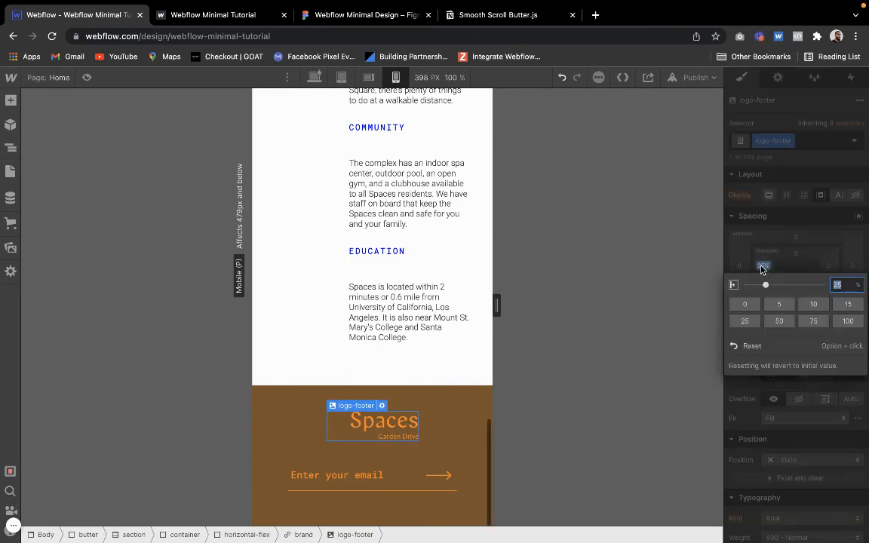
click(746, 304)
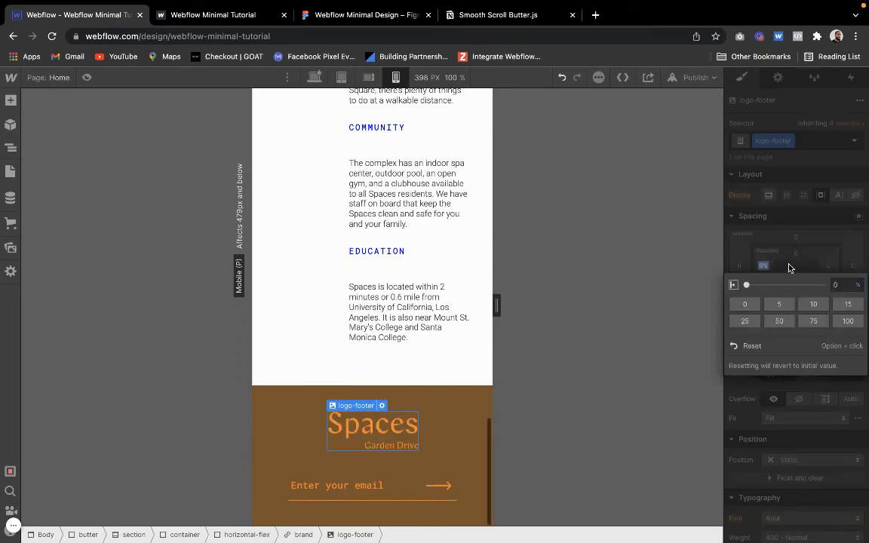
click(815, 269)
click(828, 267)
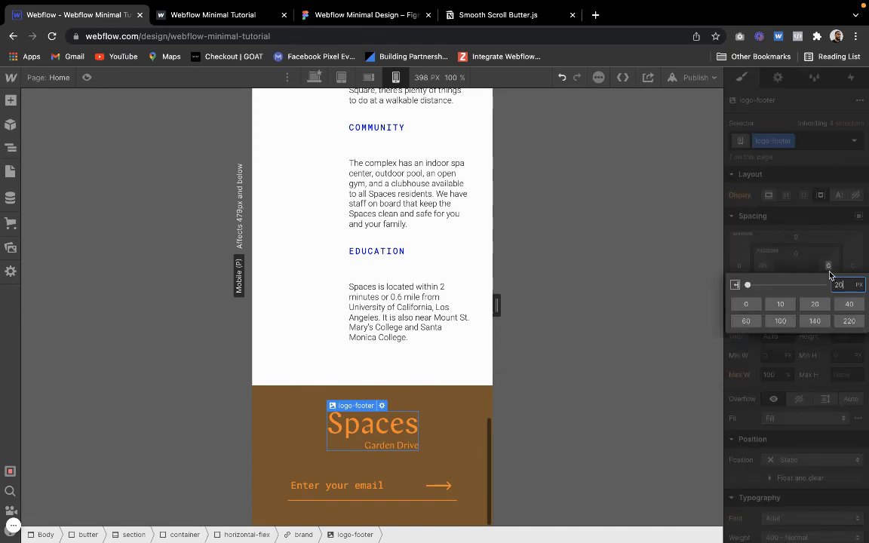
text(20%)
key(Return)
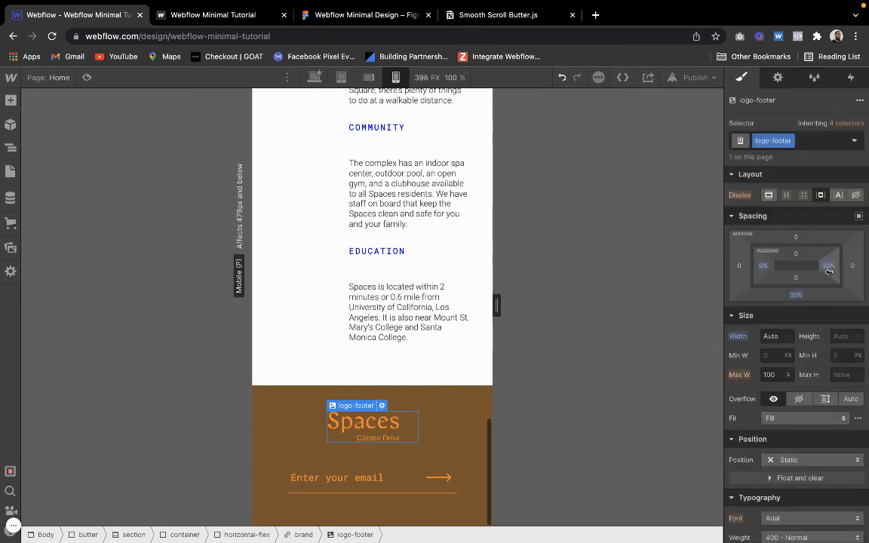
click(762, 265)
text(20%)
key(Return)
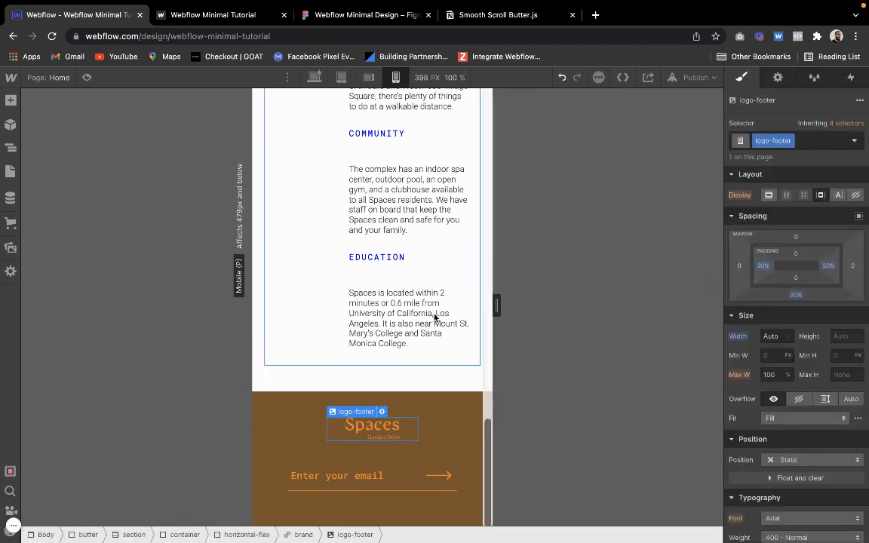
Try aligning the footer's logo and email form to the left, and undo that alignment.
click(392, 308)
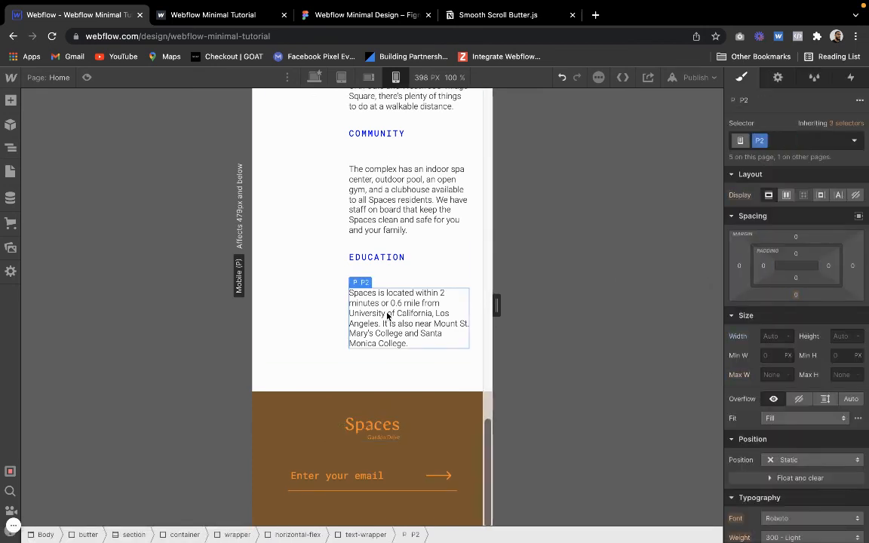
click(343, 436)
click(345, 453)
click(322, 452)
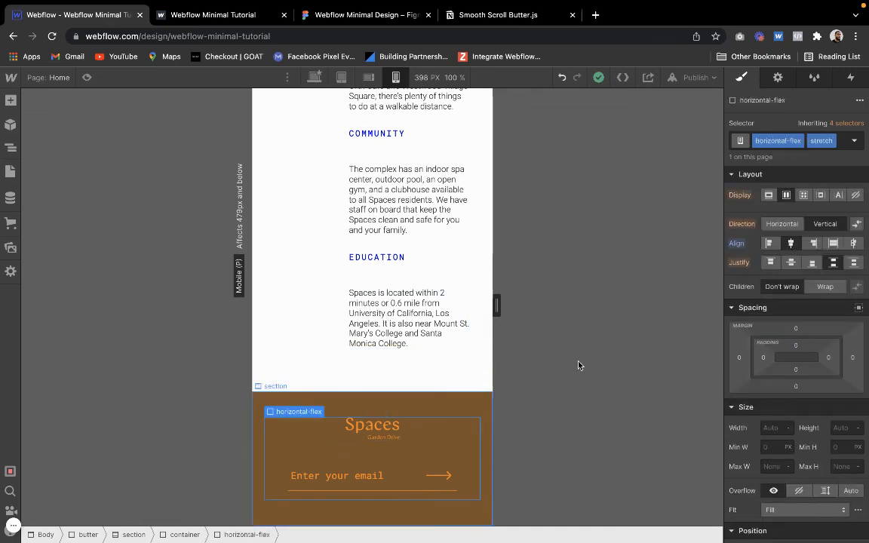
click(768, 243)
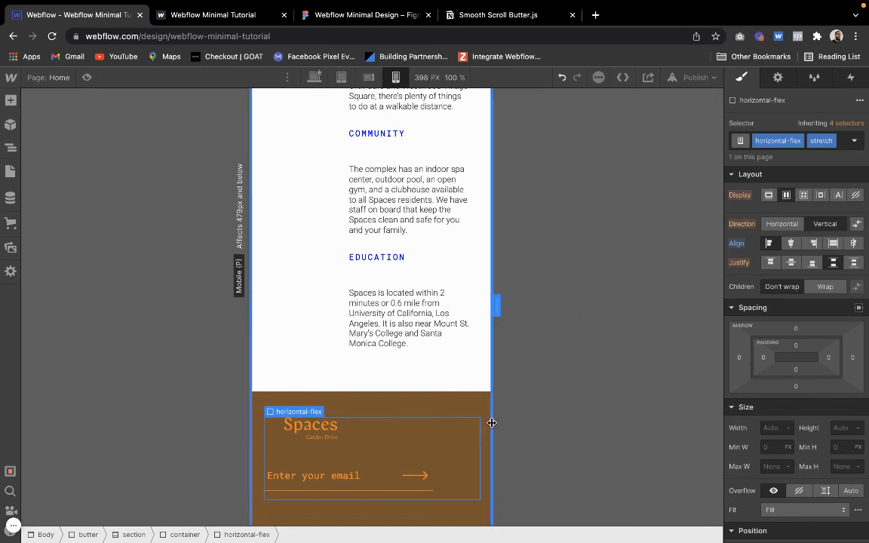
key(ctrl+z)
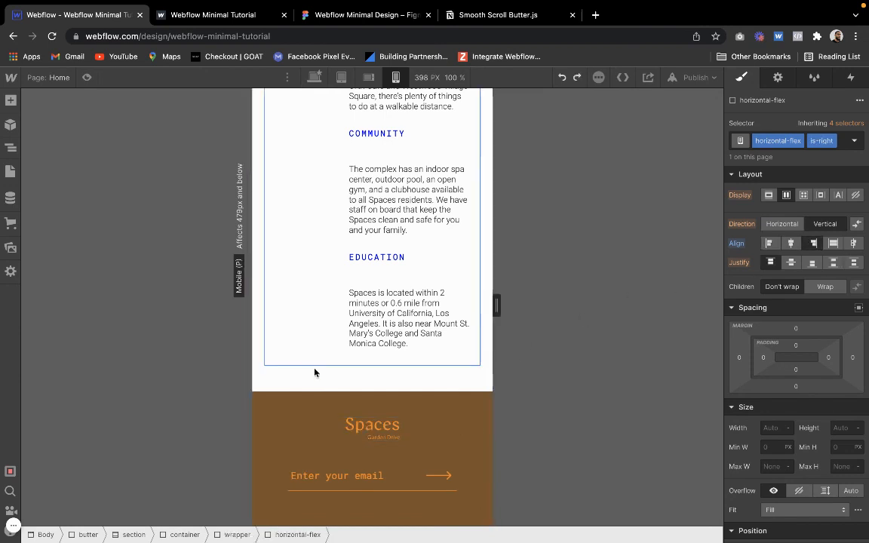
Review the mobile layout from the footer up through the Community & Location and About sections.
click(364, 425)
click(346, 401)
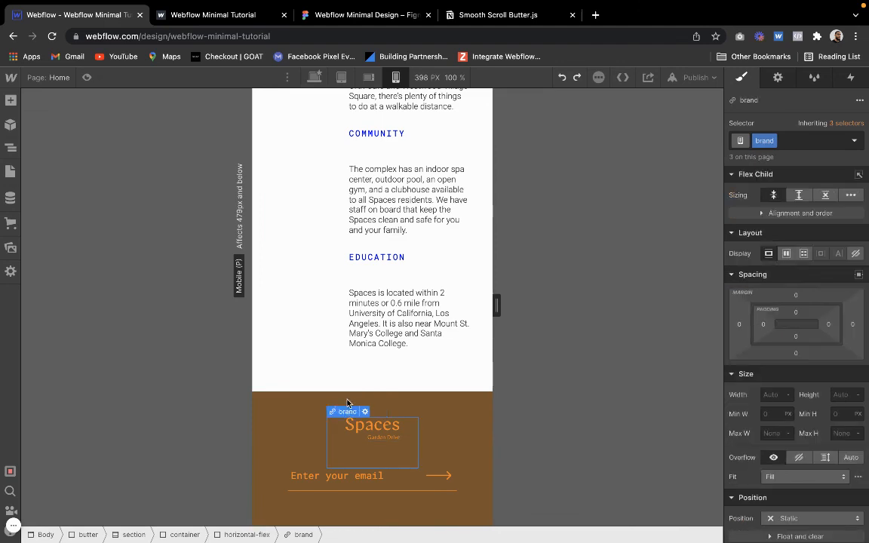
click(450, 272)
scroll(448, 273, up, 10)
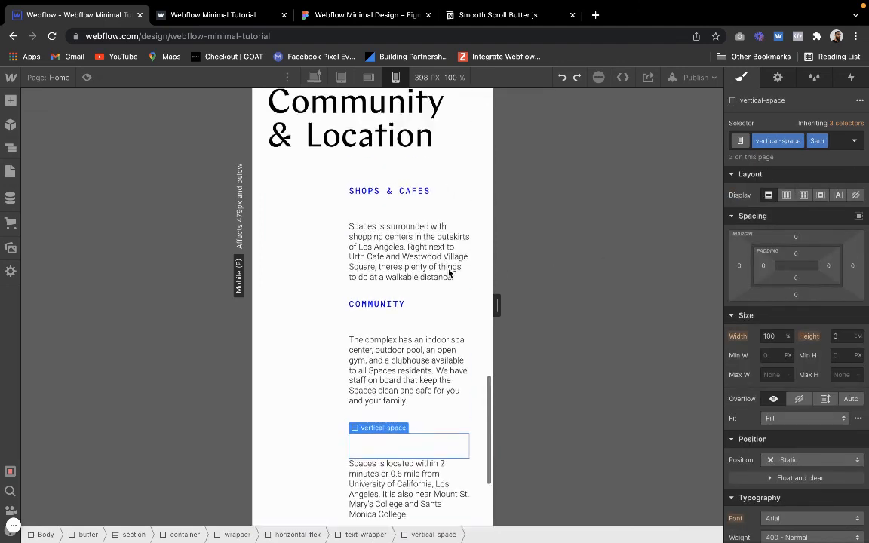
scroll(449, 271, up, 4)
scroll(449, 271, down, 7)
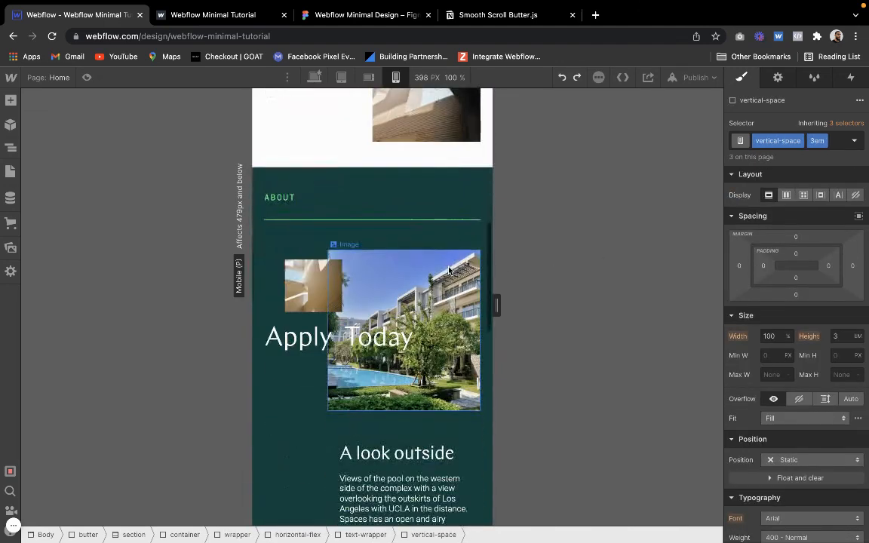
scroll(449, 267, up, 4)
scroll(449, 271, down, 3)
scroll(449, 271, up, 4)
scroll(449, 270, down, 3)
scroll(357, 453, down, 4)
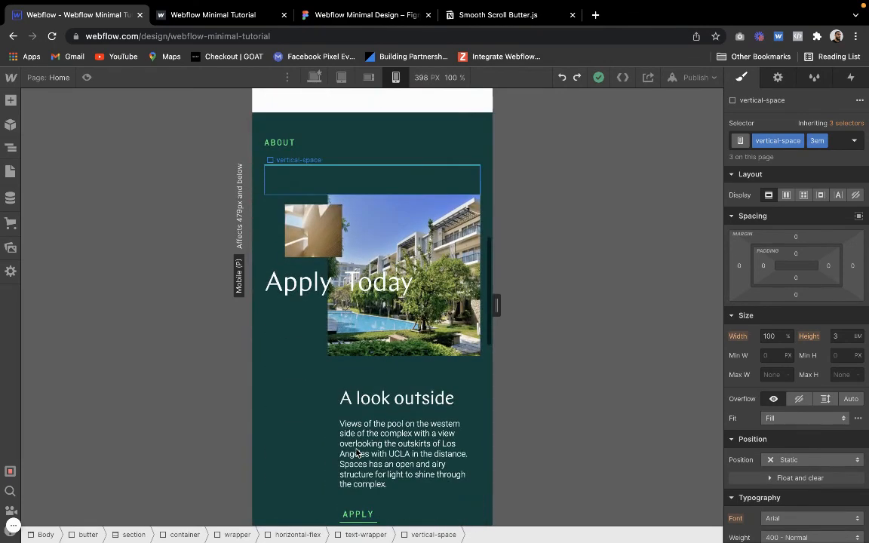
scroll(358, 453, down, 1)
click(316, 433)
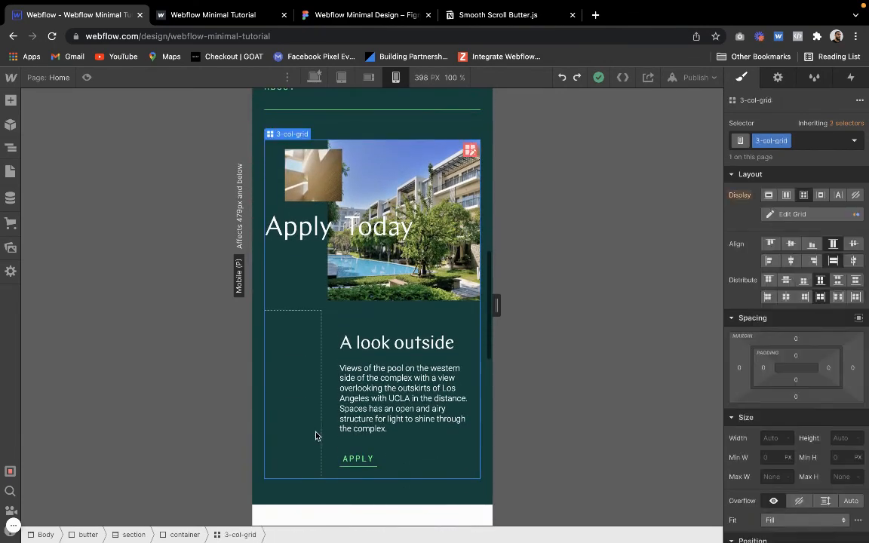
Return to the top of the Home page and switch the canvas to the desktop breakpoint.
click(259, 427)
scroll(259, 427, up, 10)
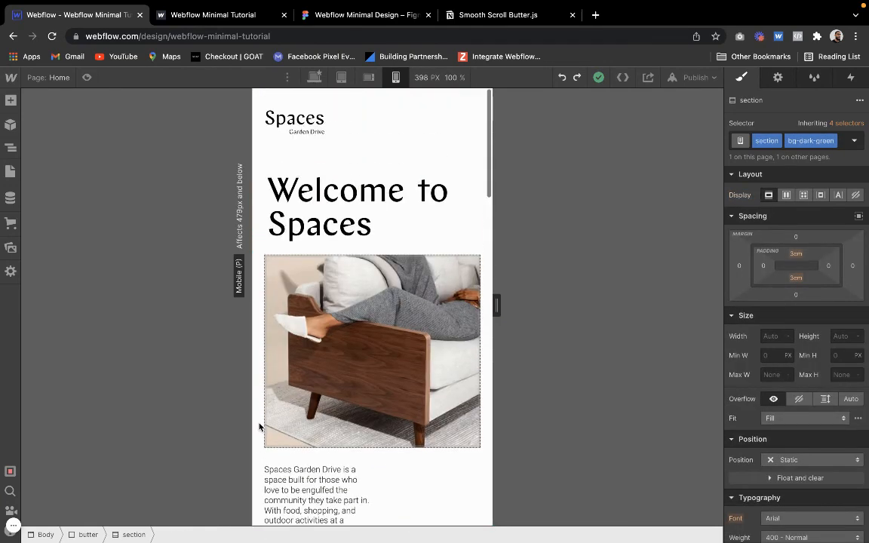
click(314, 77)
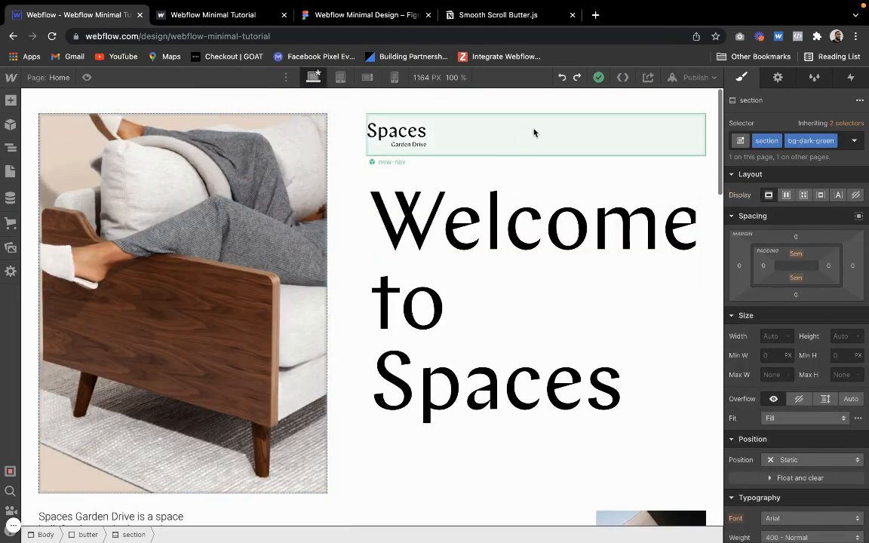